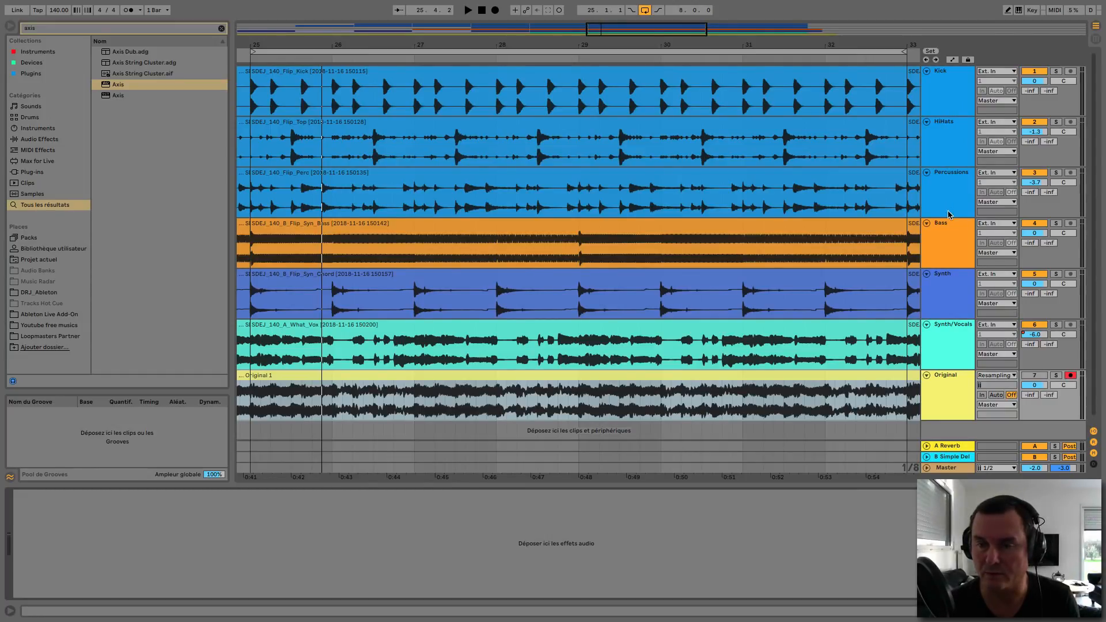
# Step: Solo and unsolo the Original track a couple of times while playback is stopped
pyautogui.scroll(-1, 949, 216)
pyautogui.scroll(1, 938, 89)
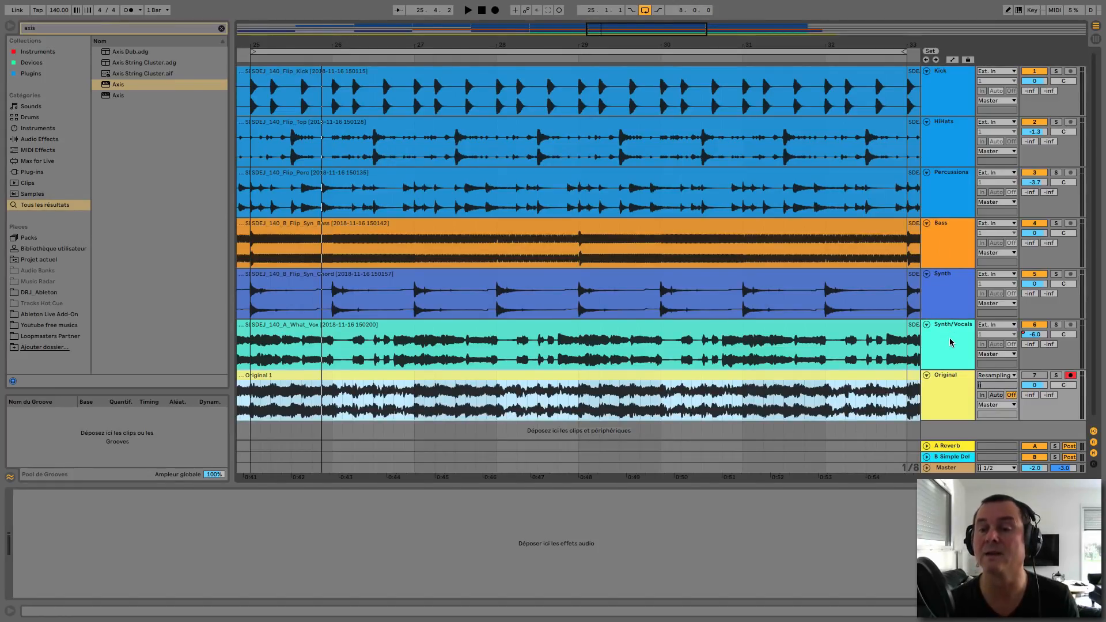
pyautogui.click(1056, 375)
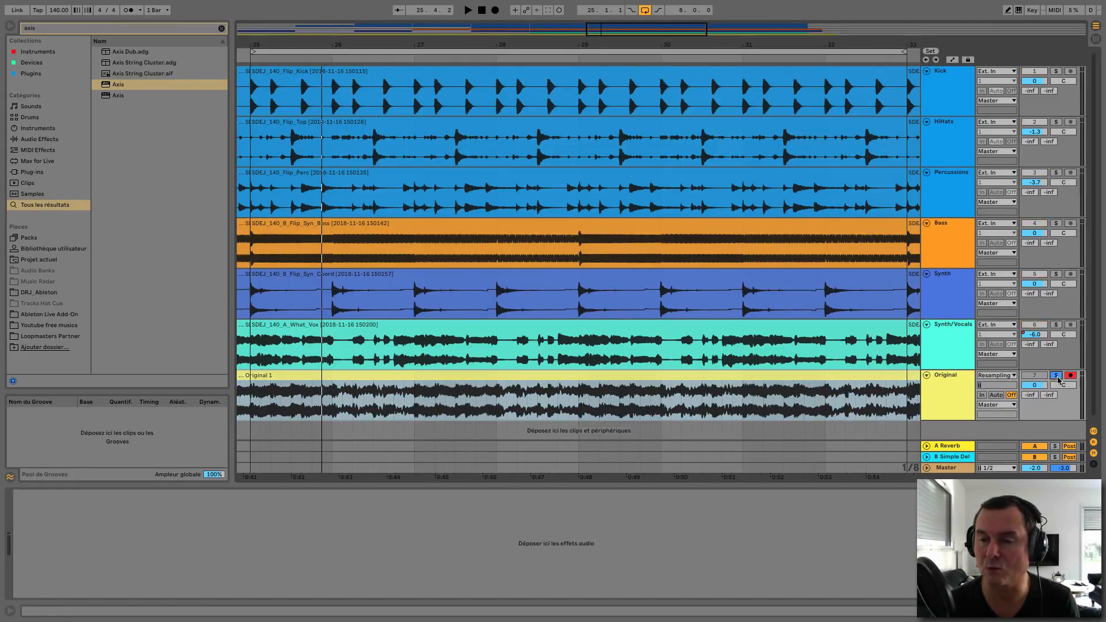
pyautogui.click(1057, 375)
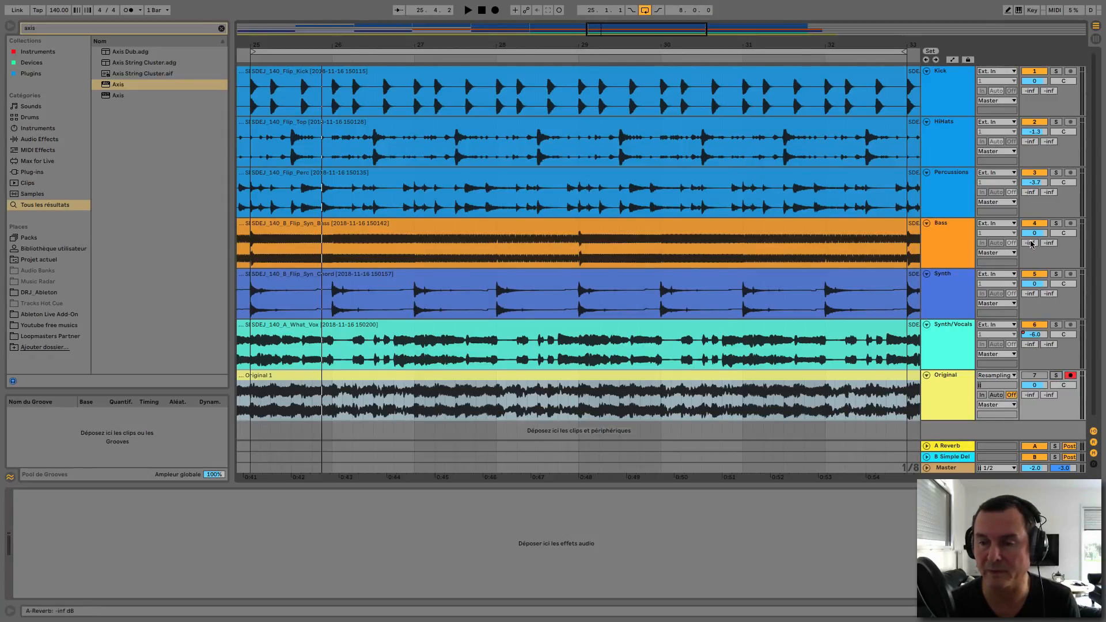
pyautogui.click(1056, 375)
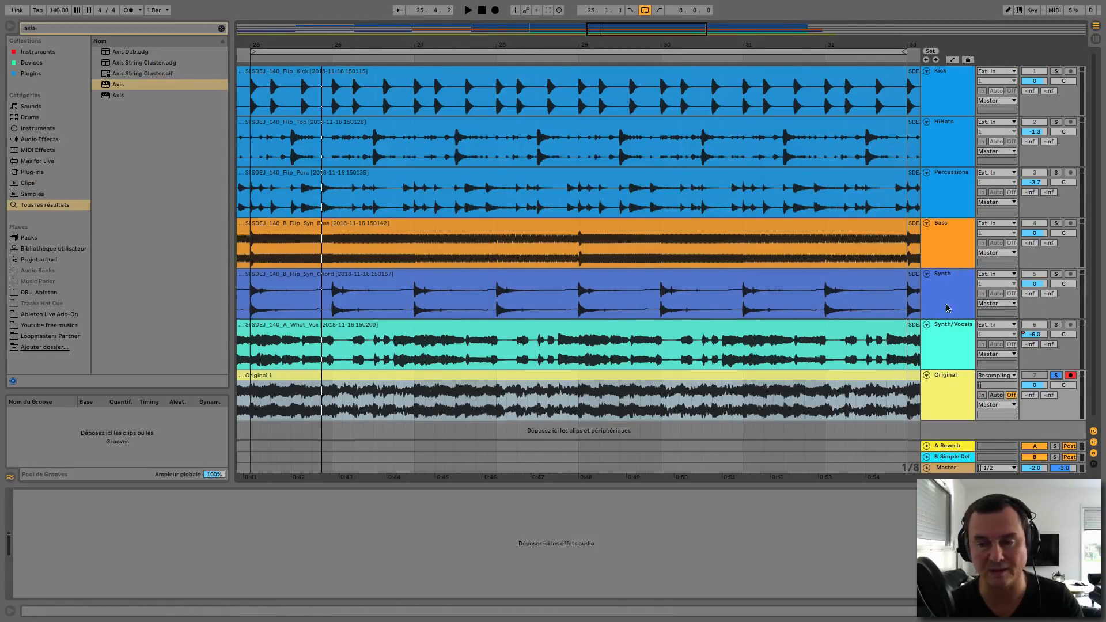
pyautogui.click(1057, 376)
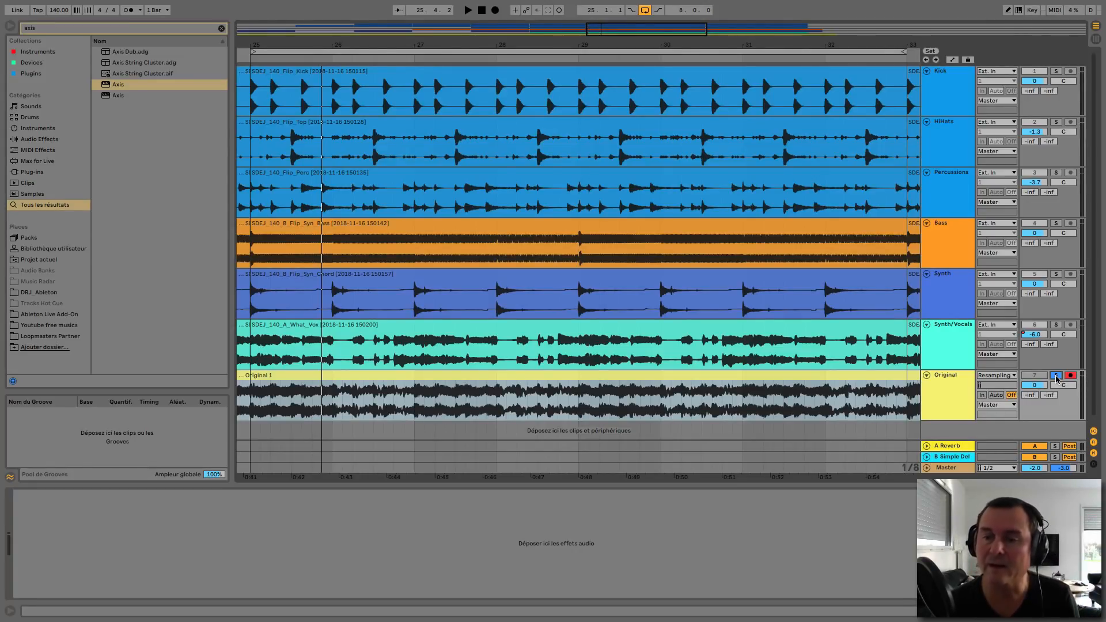
pyautogui.click(1057, 377)
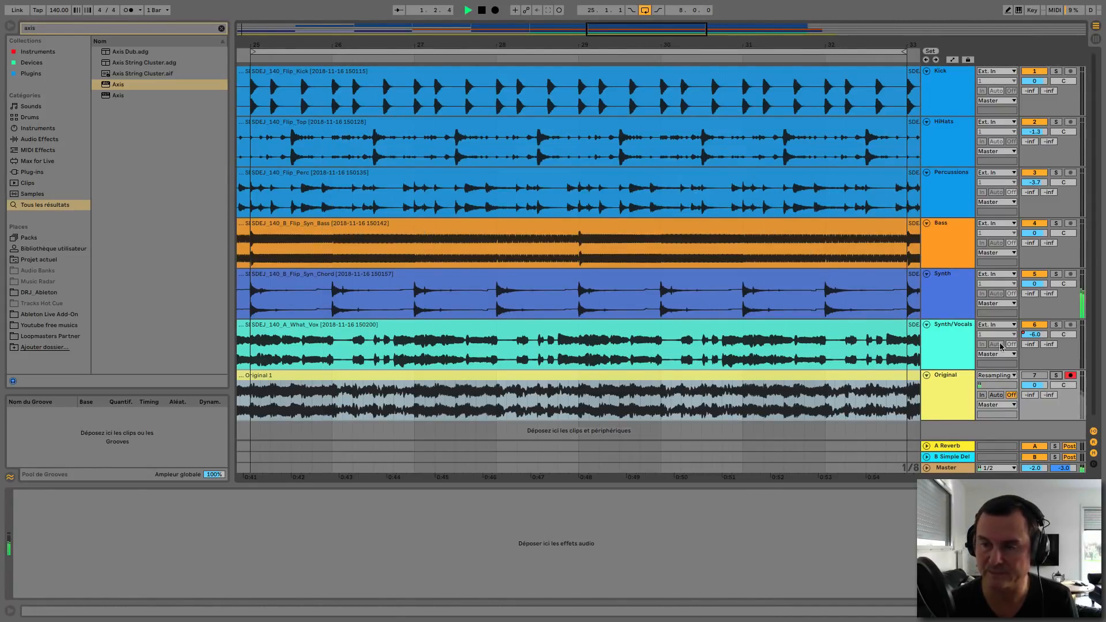
# Step: Play the arrangement from bar 25, alternately soloing and unsoloing the Original track to compare both mixes, and stop playback
pyautogui.click(327, 140)
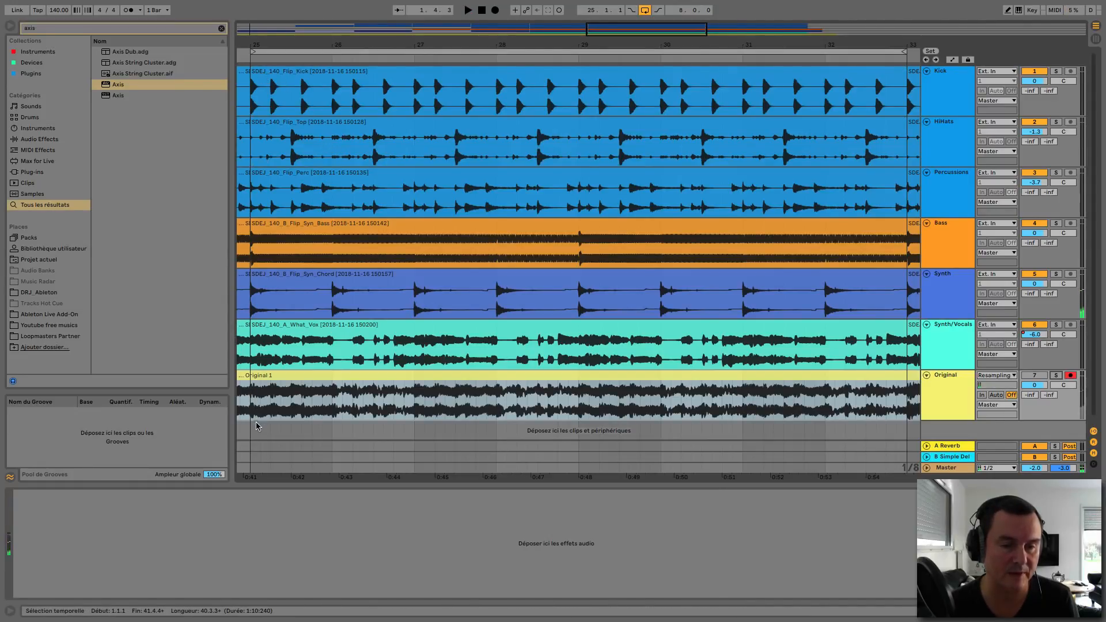
pyautogui.press('0')
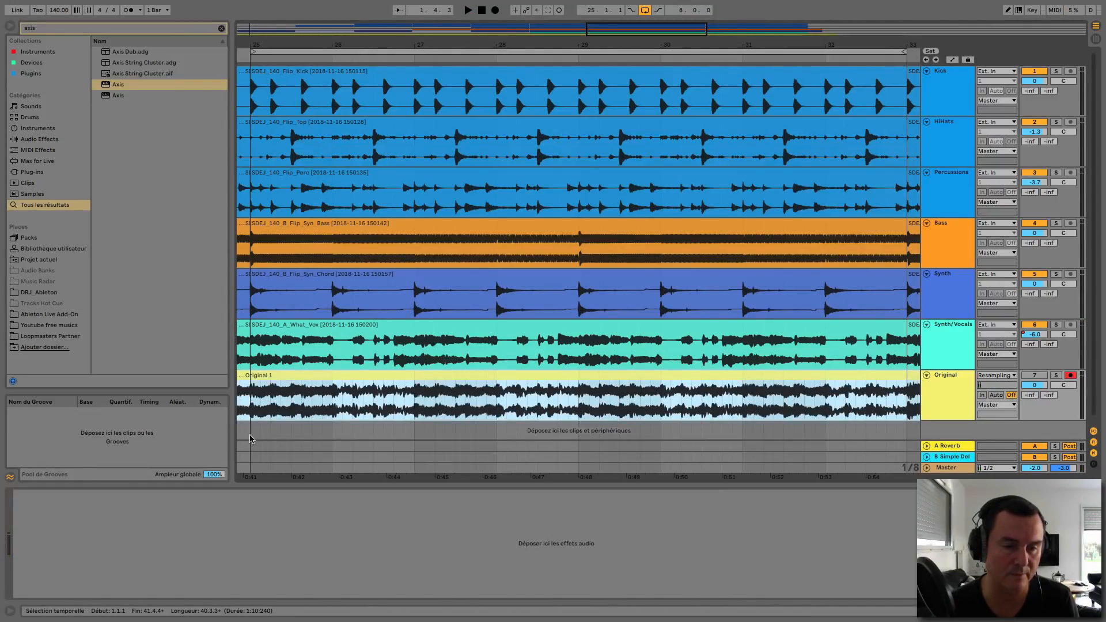
pyautogui.click(251, 437)
pyautogui.press('space')
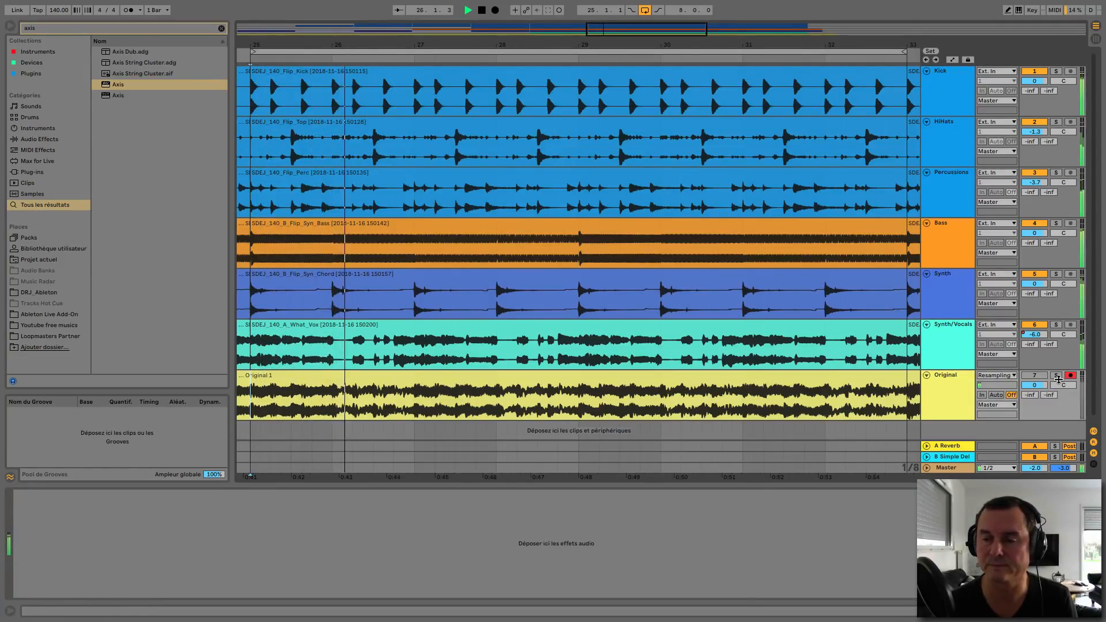
pyautogui.click(1057, 376)
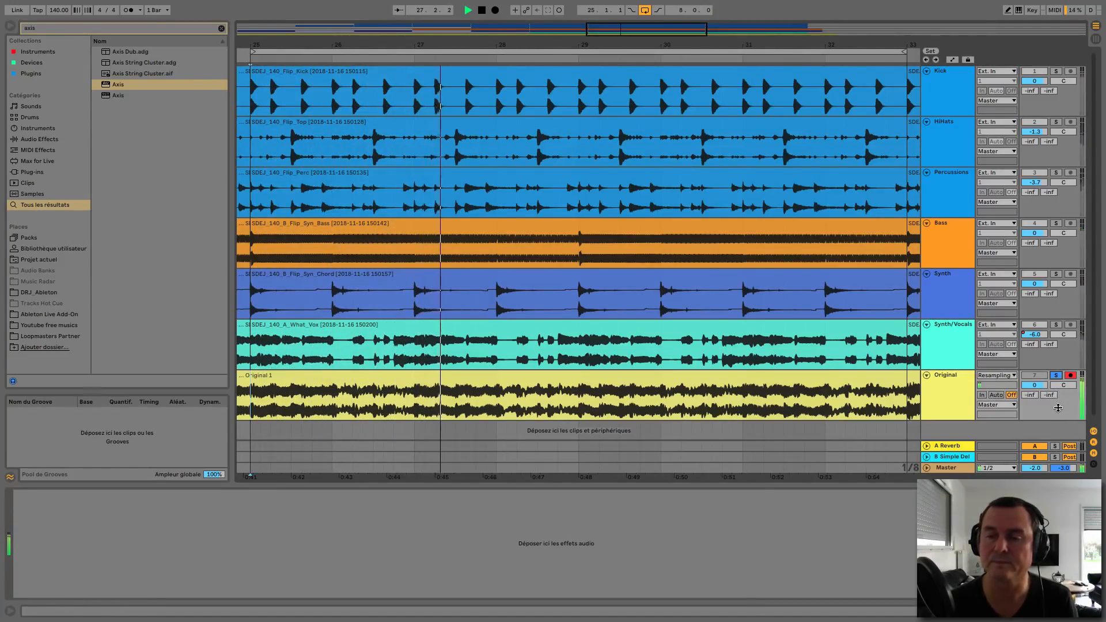
pyautogui.click(1056, 377)
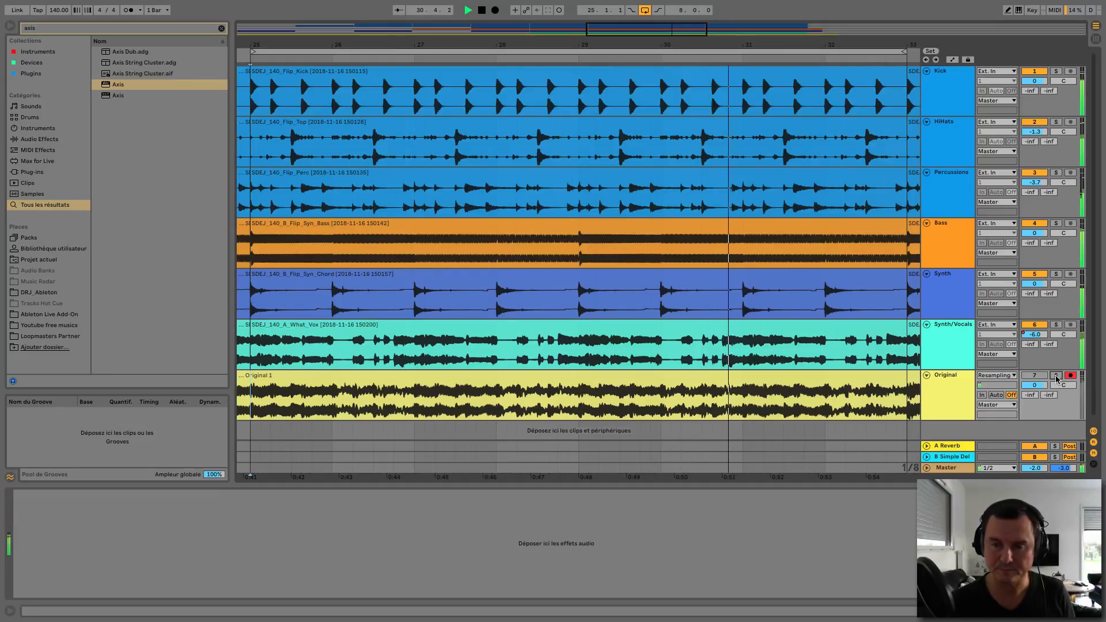
pyautogui.click(1056, 376)
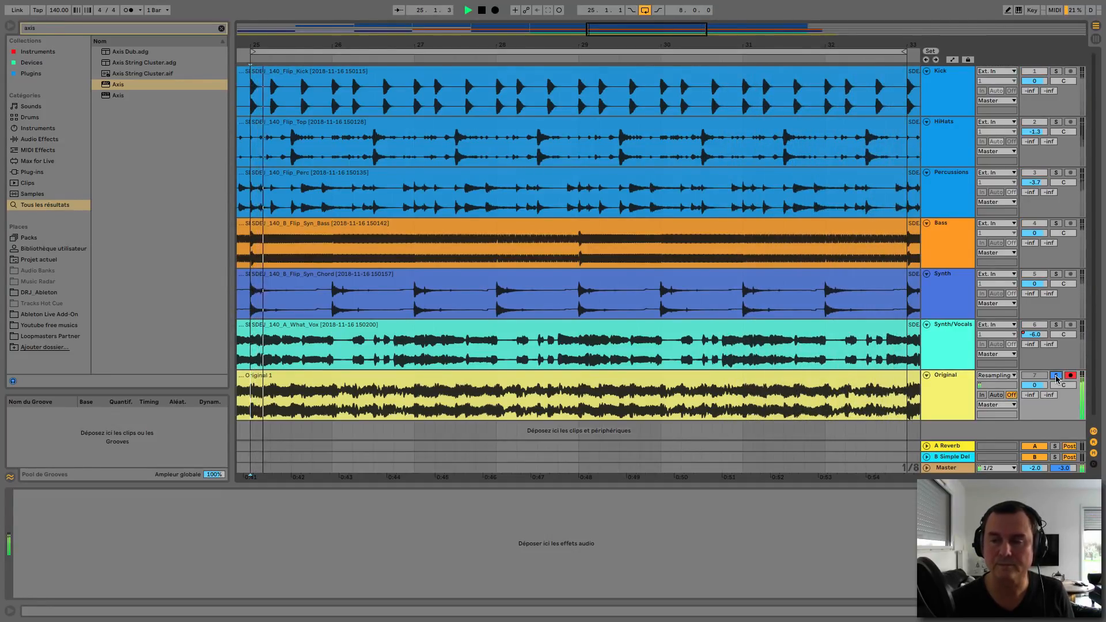
pyautogui.click(1056, 376)
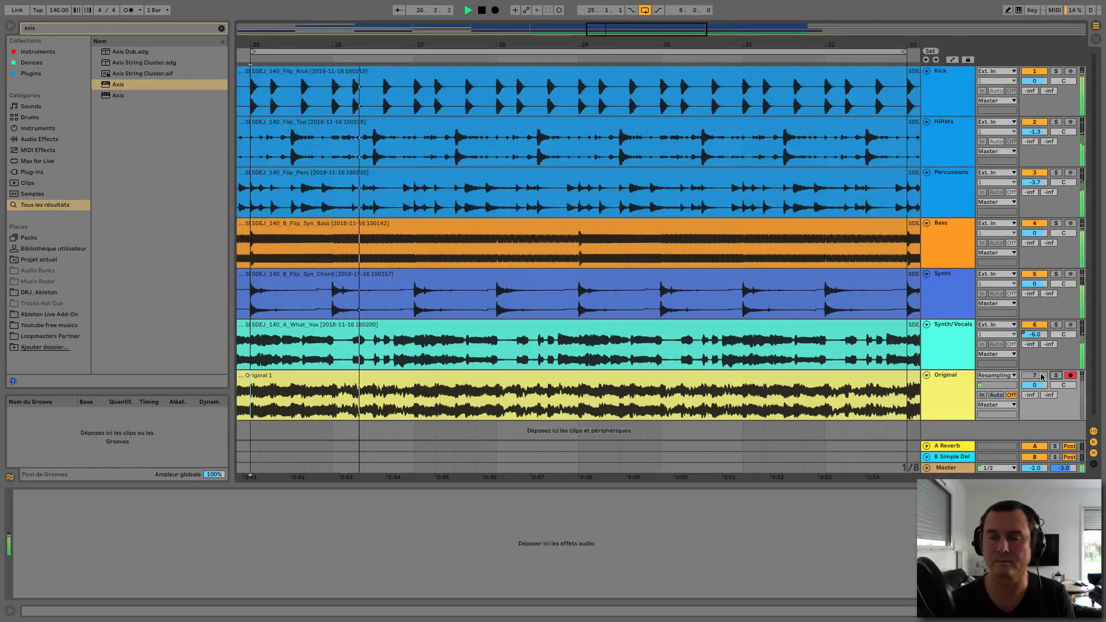
pyautogui.press('space')
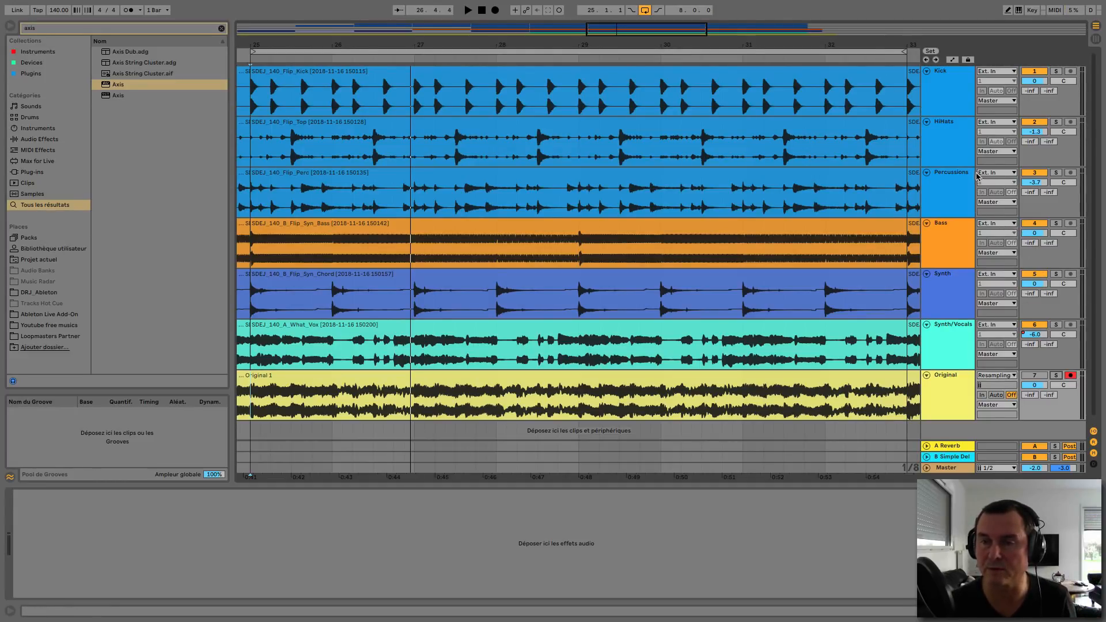
# Step: Inspect the device chains of the Kick, HiHats, Percussions, Bass, Synth, Synth/Vocals and Original tracks in turn
pyautogui.click(940, 89)
pyautogui.click(954, 149)
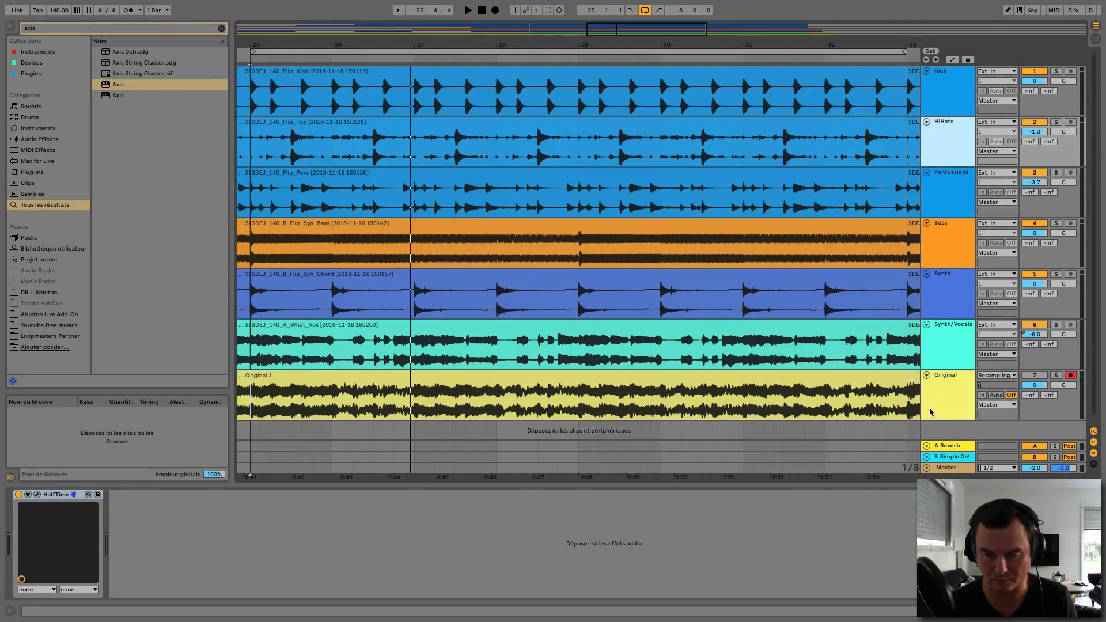
pyautogui.click(947, 198)
pyautogui.click(949, 257)
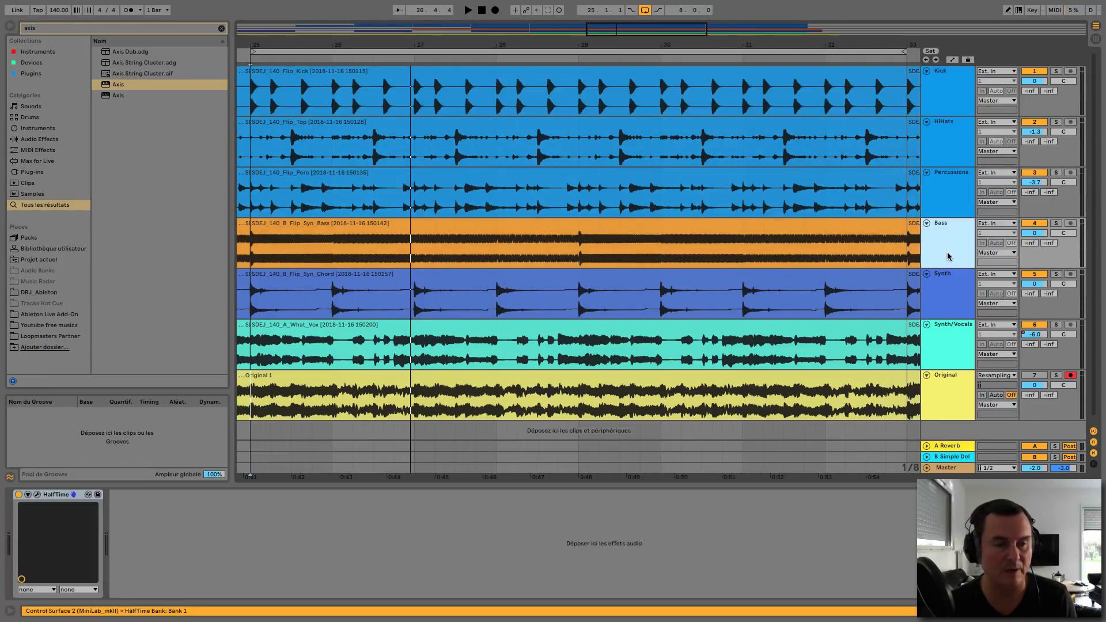
pyautogui.click(947, 304)
pyautogui.click(951, 349)
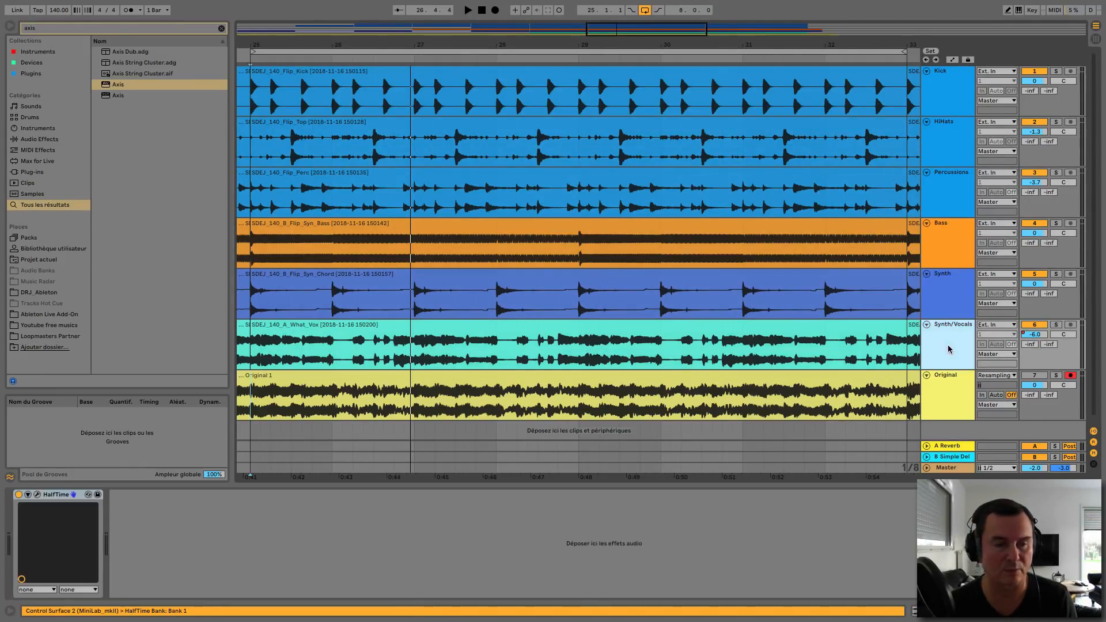
pyautogui.click(948, 395)
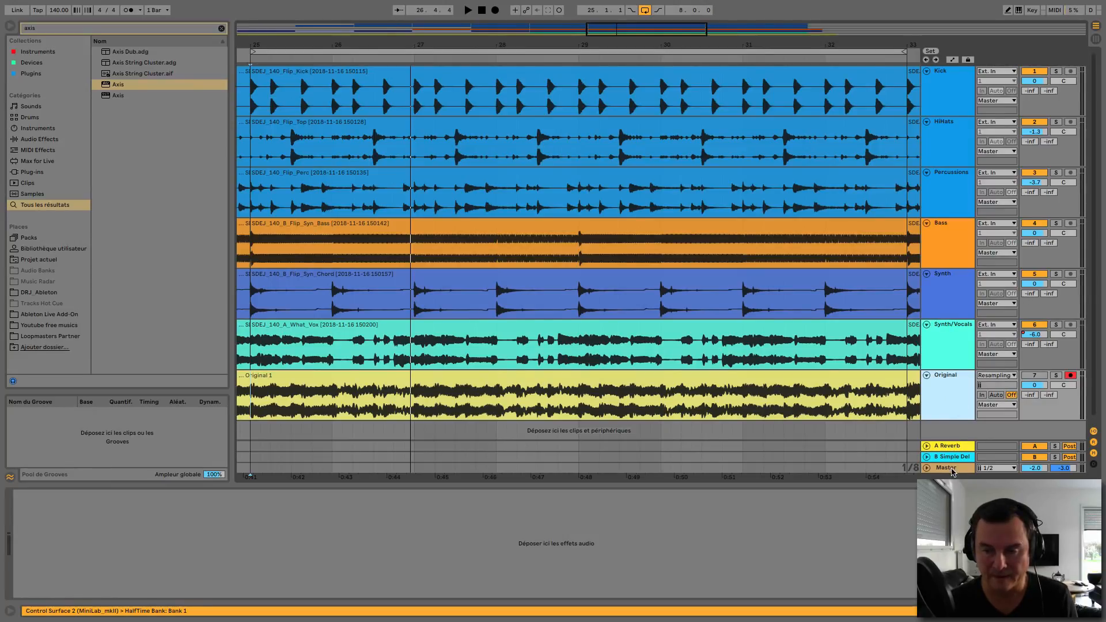
# Step: Open the Master track's Ozone 8 Imager, watch its vectorscope while the mix plays, and close it with playback stopped
pyautogui.click(948, 470)
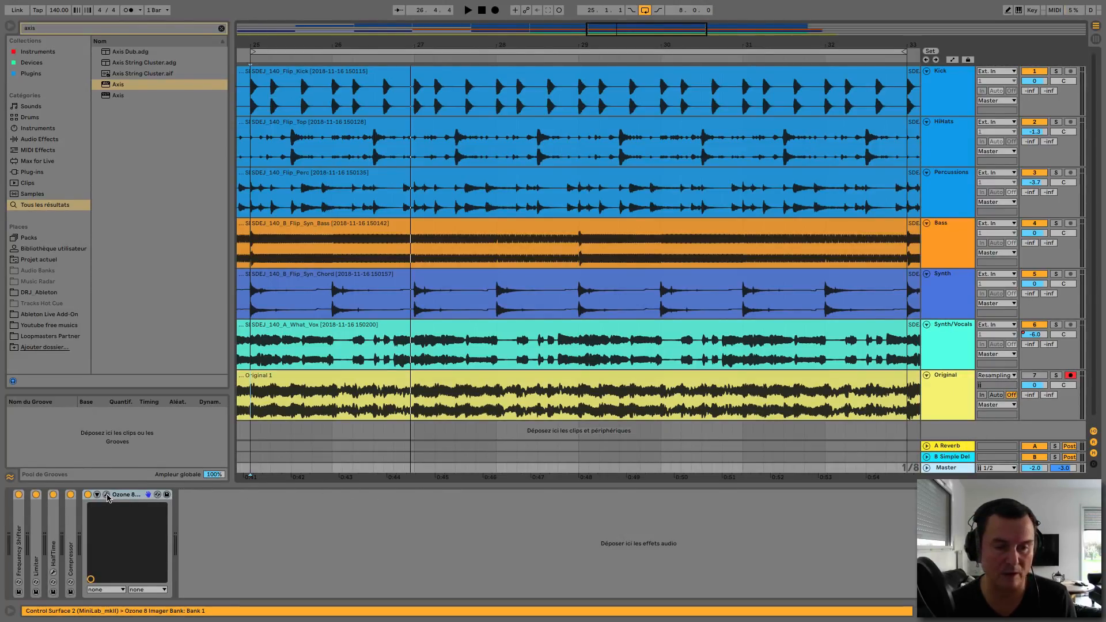
pyautogui.click(107, 496)
pyautogui.moveTo(582, 304); pyautogui.dragTo(532, 295)
pyautogui.press('space')
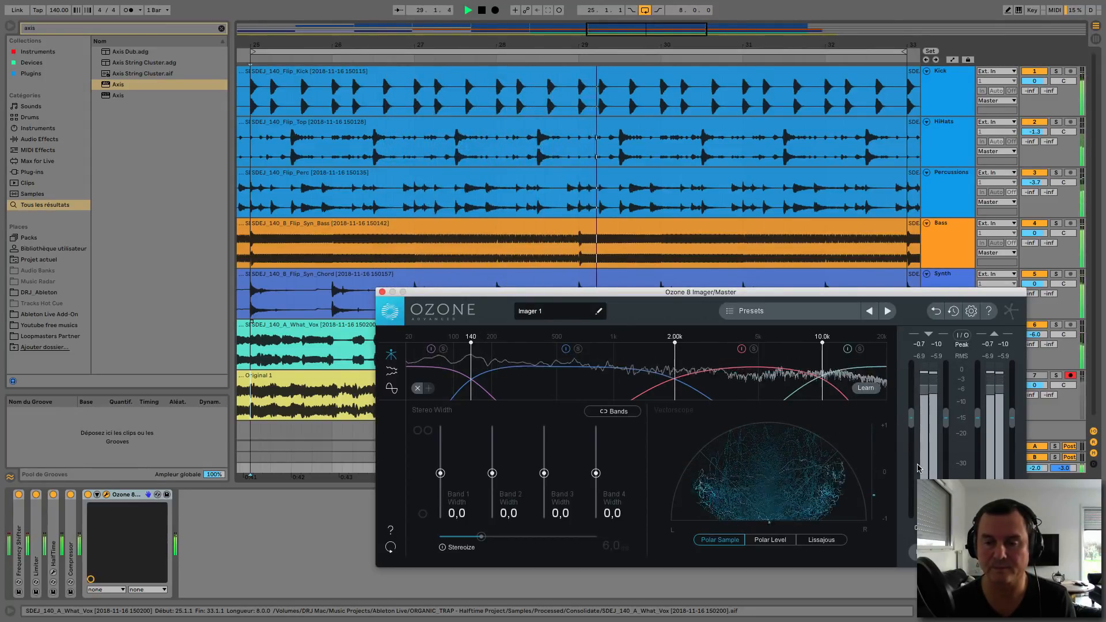
pyautogui.press('space')
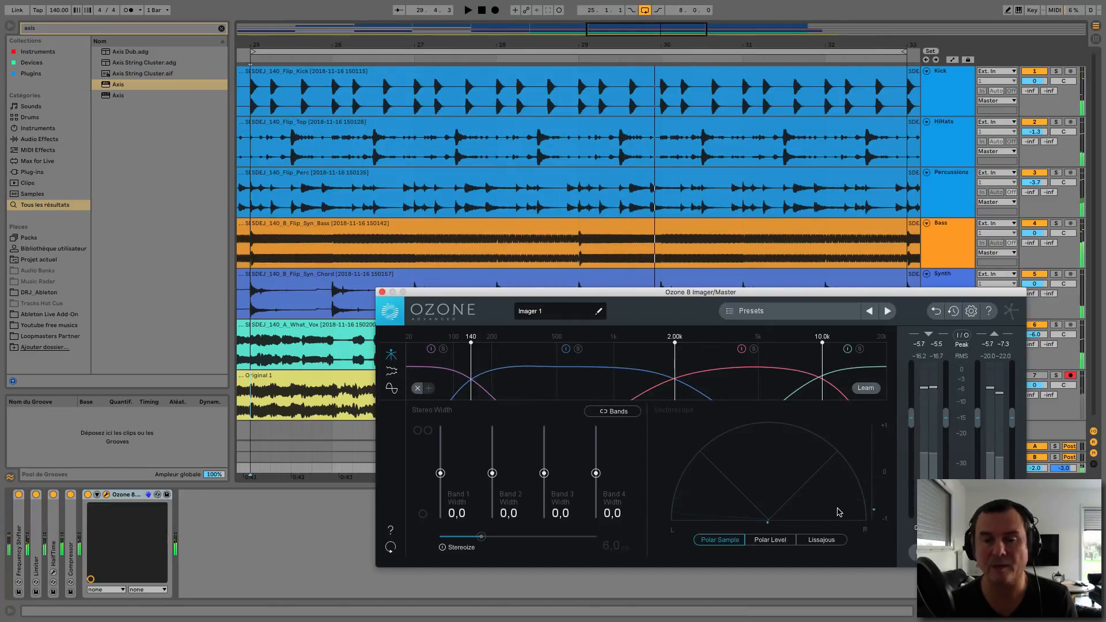
pyautogui.click(381, 293)
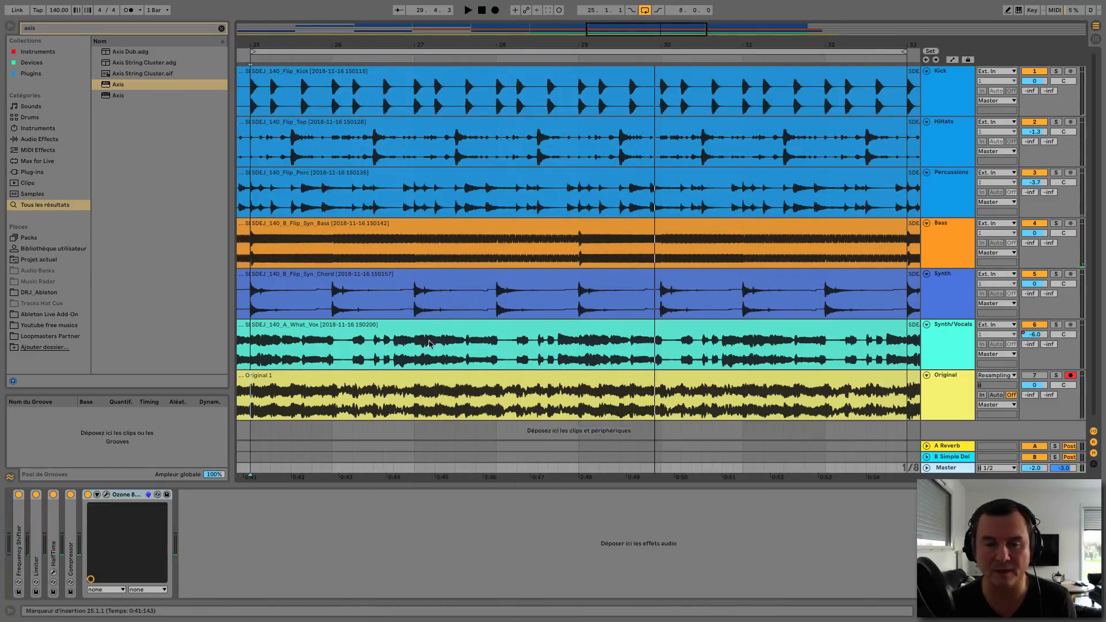
# Step: Add the Axis plug-in to the Kick track and move its window over the arrangement
pyautogui.click(951, 108)
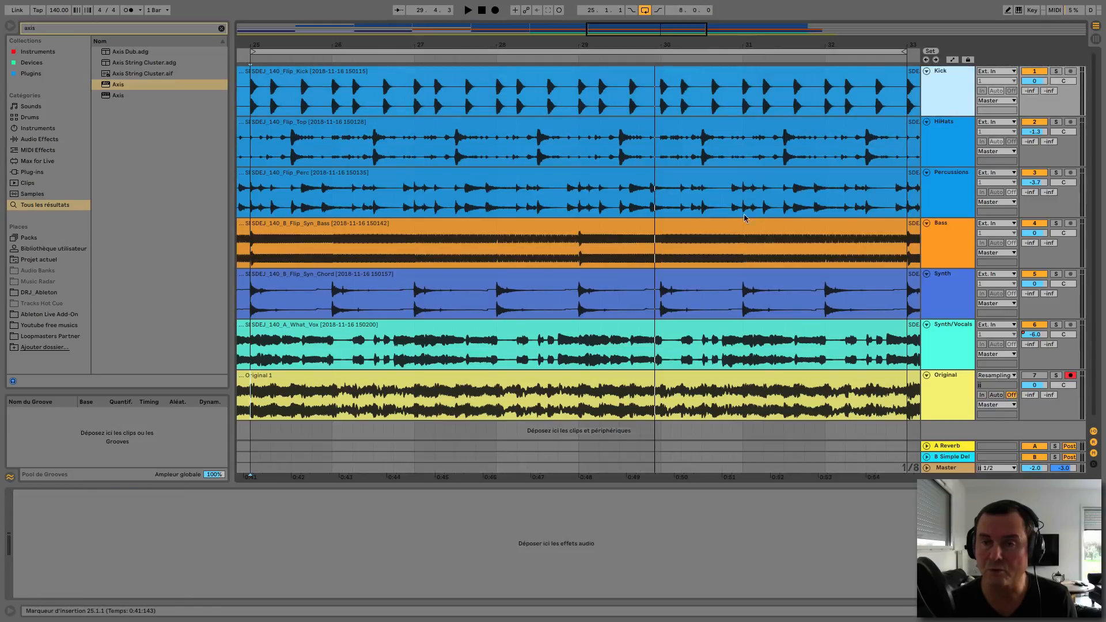
pyautogui.moveTo(110, 90); pyautogui.dragTo(430, 95)
pyautogui.moveTo(608, 299); pyautogui.dragTo(541, 177)
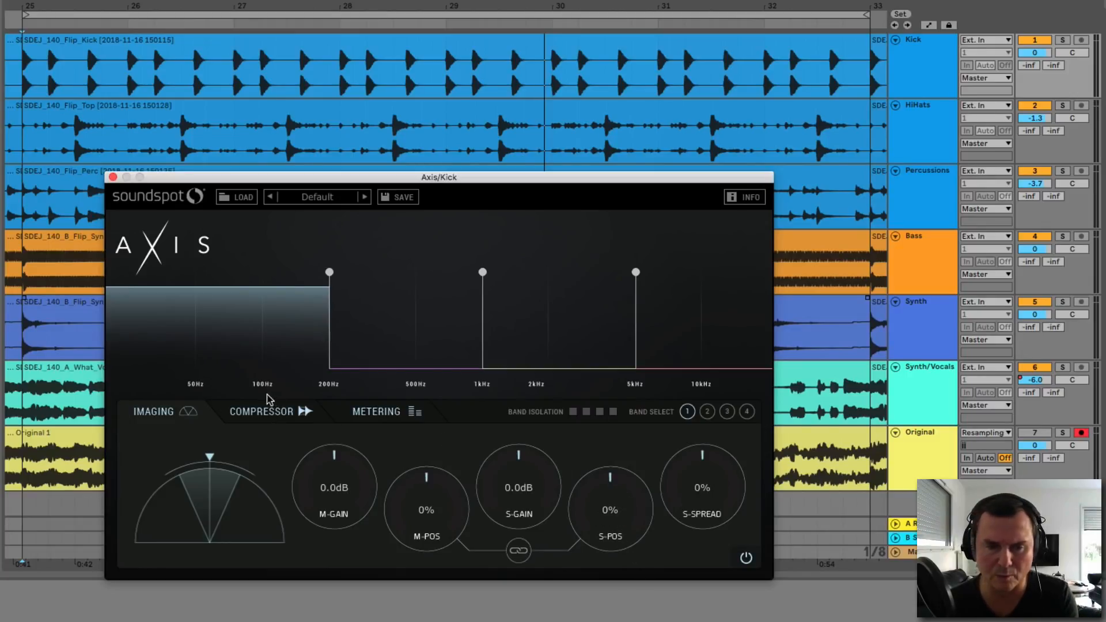
# Step: View the Axis compressor settings, and examine the imaging settings of bands 2, 3 and 4
pyautogui.click(263, 412)
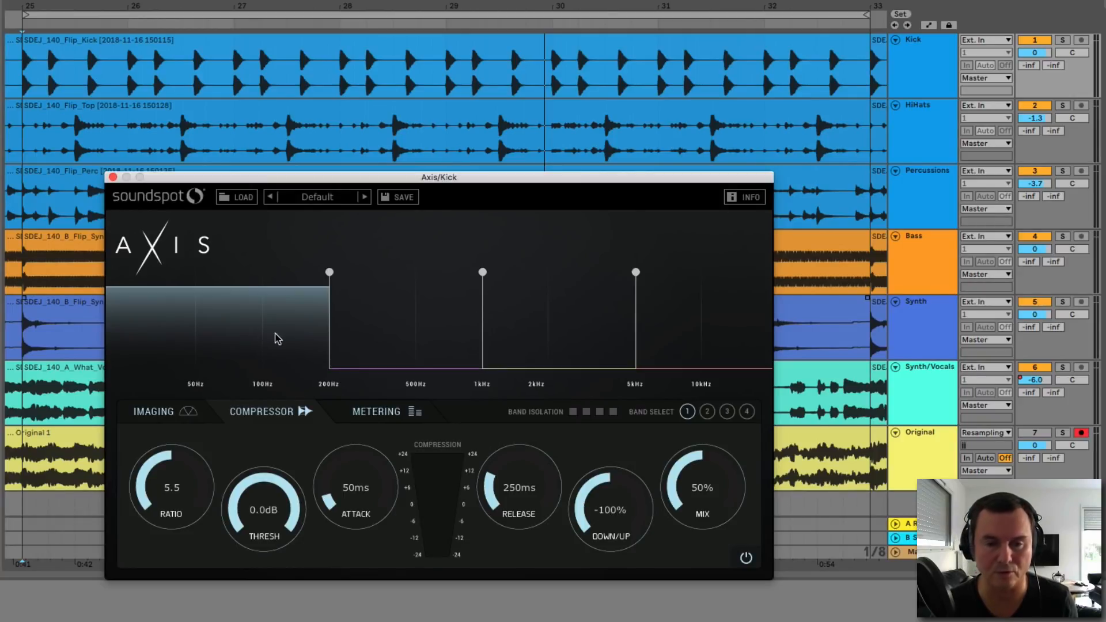
pyautogui.click(168, 421)
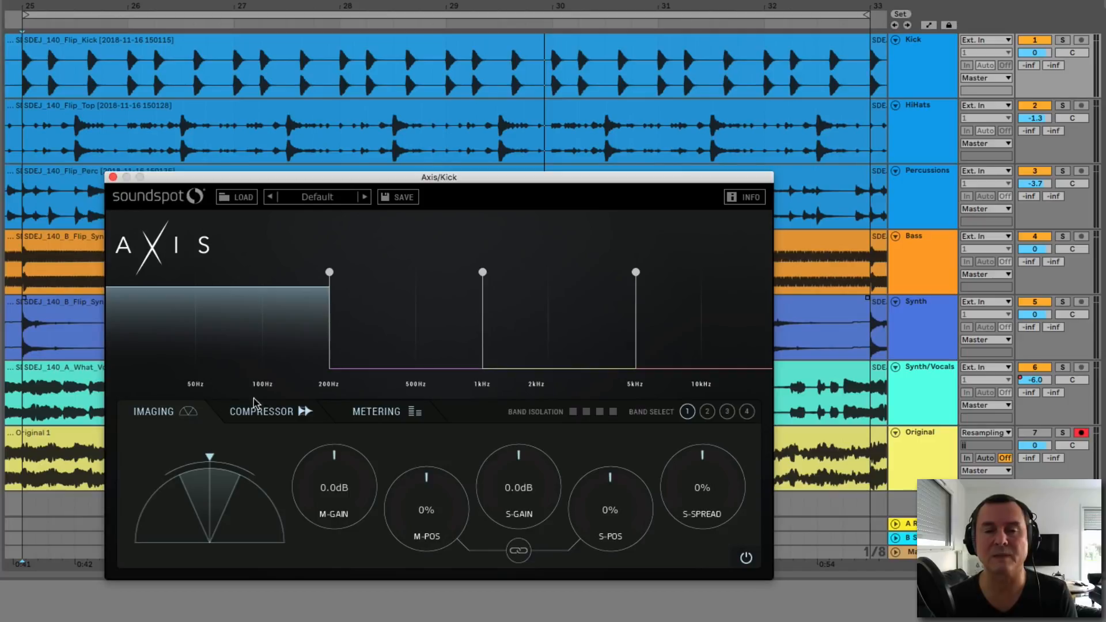
pyautogui.click(442, 320)
pyautogui.click(594, 314)
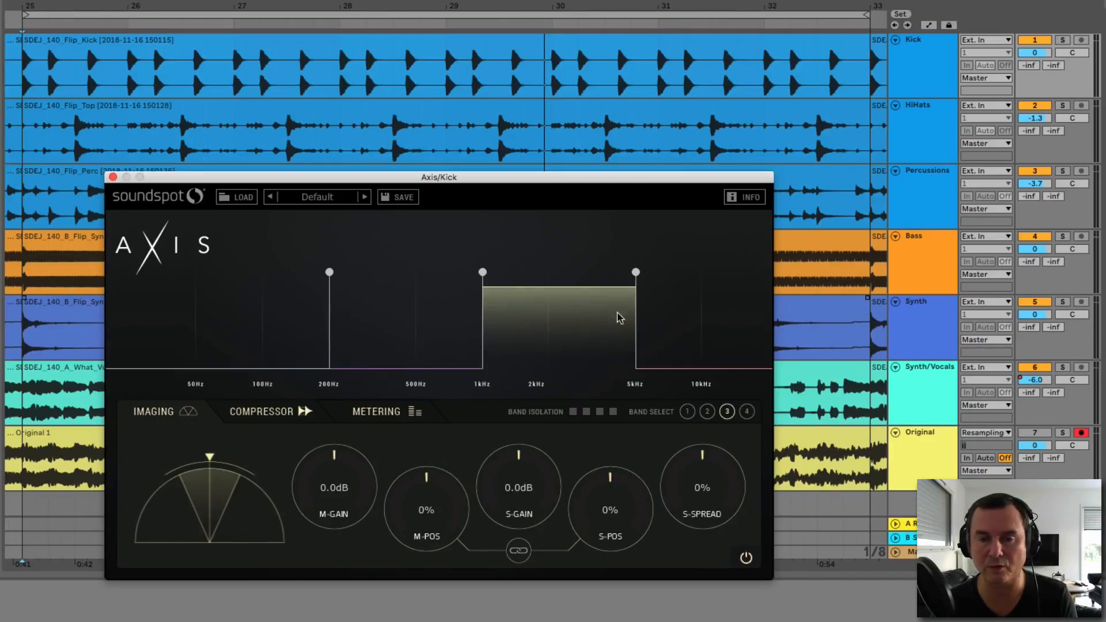
pyautogui.click(691, 309)
# Step: Select band 2 in Axis and nudge its upper crossover slightly lower, near 1 kHz
pyautogui.click(473, 278)
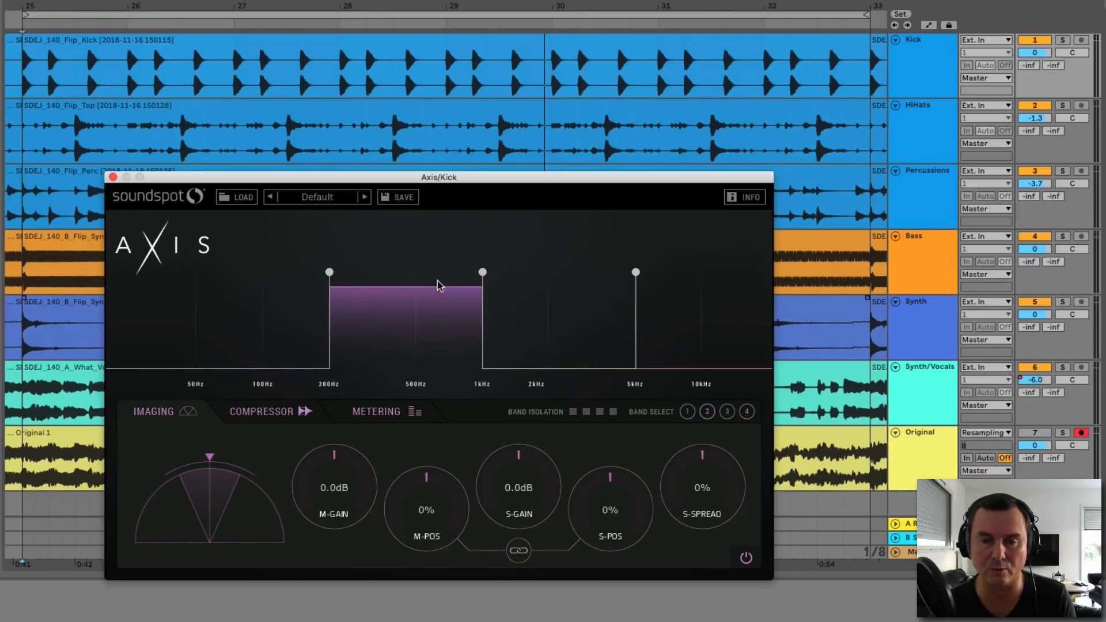
pyautogui.moveTo(483, 276); pyautogui.dragTo(482, 302)
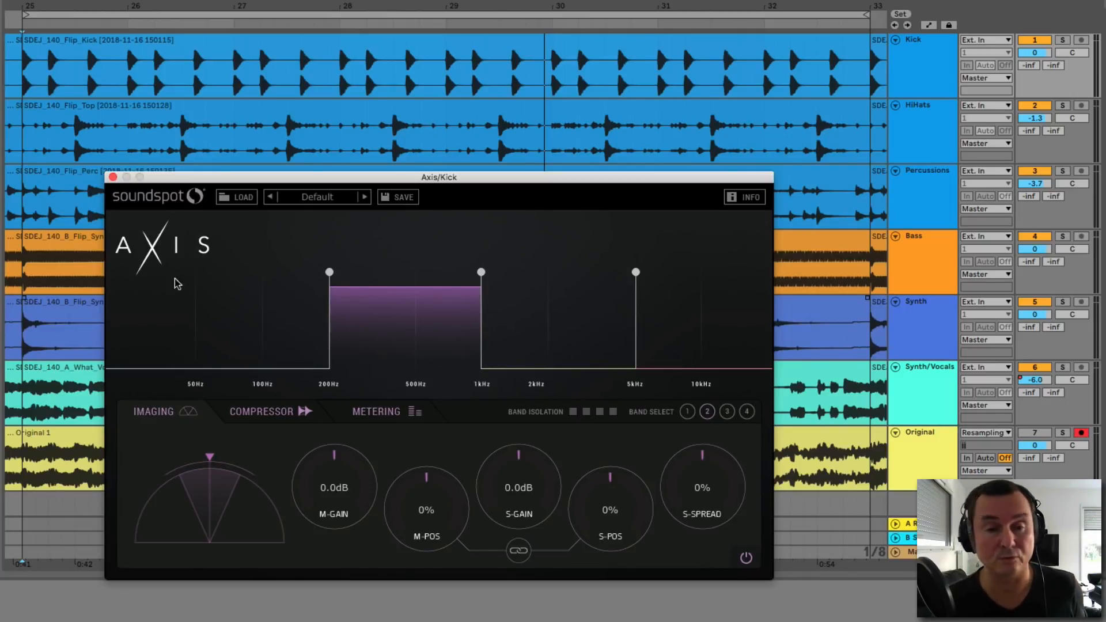
# Step: Go through the four Axis frequency bands, from the lows below 200 Hz to the highs above 5 kHz, examining their imaging settings
pyautogui.click(228, 319)
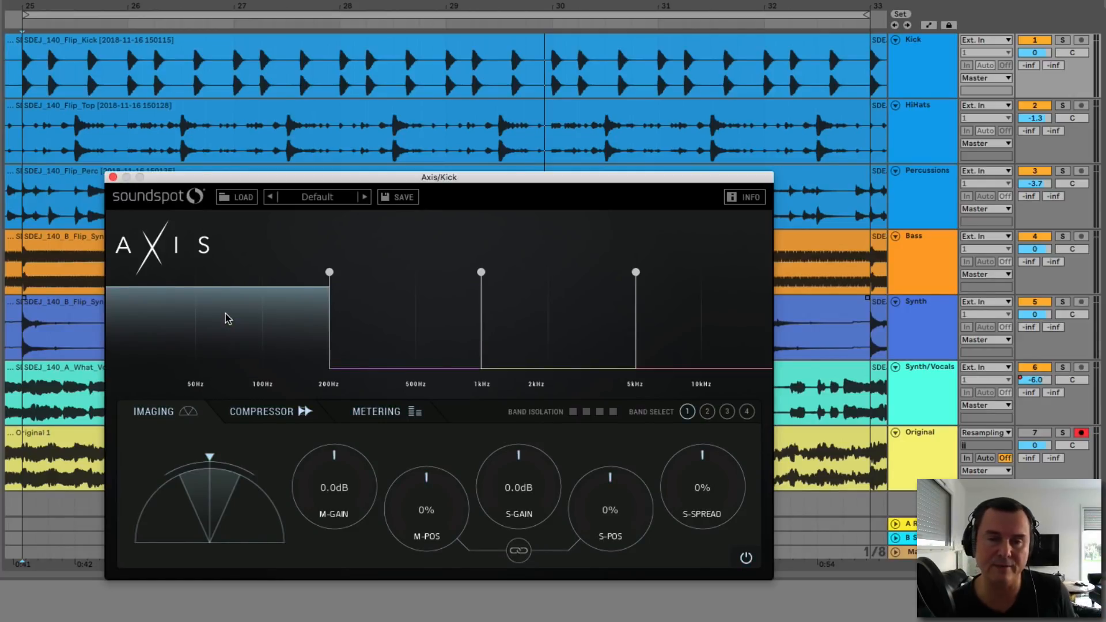
pyautogui.click(444, 316)
pyautogui.click(523, 314)
pyautogui.click(670, 315)
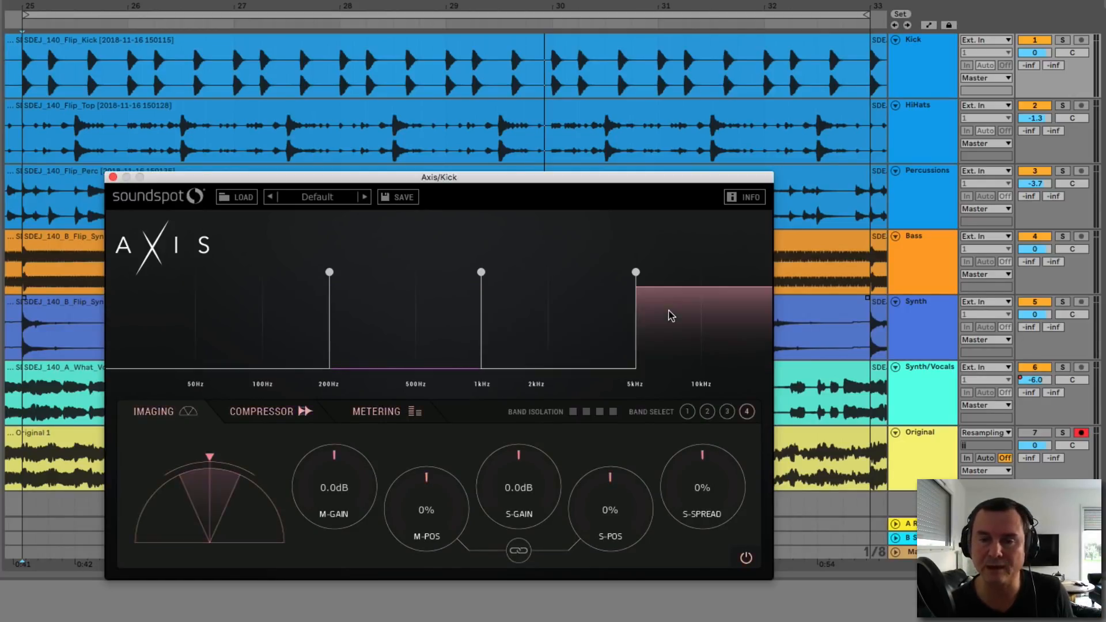
pyautogui.click(261, 315)
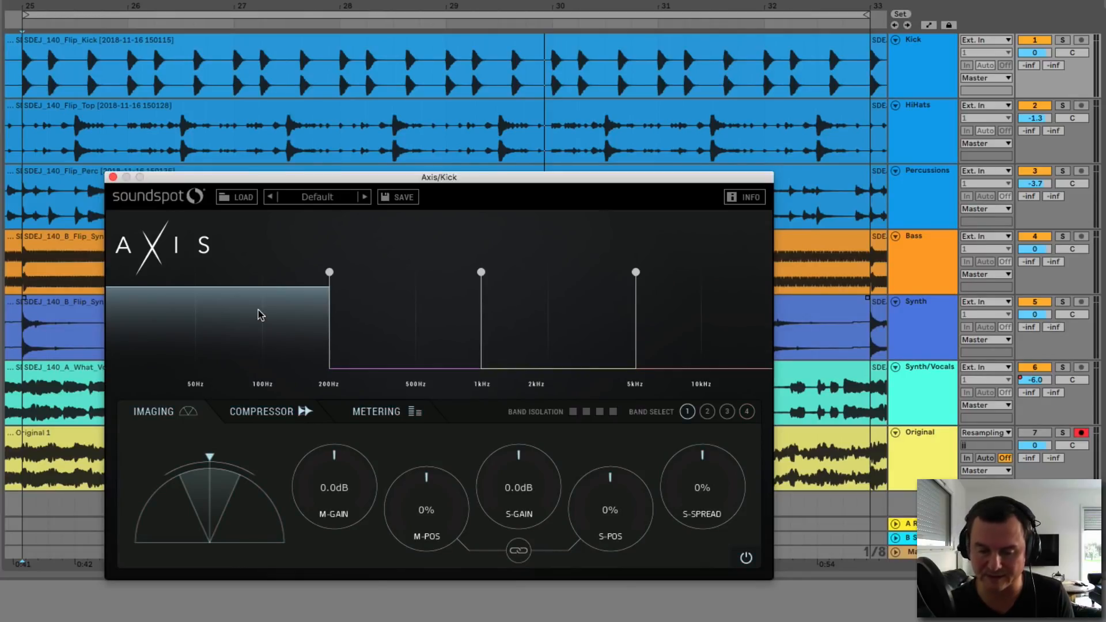
pyautogui.click(362, 315)
pyautogui.click(291, 321)
pyautogui.click(386, 316)
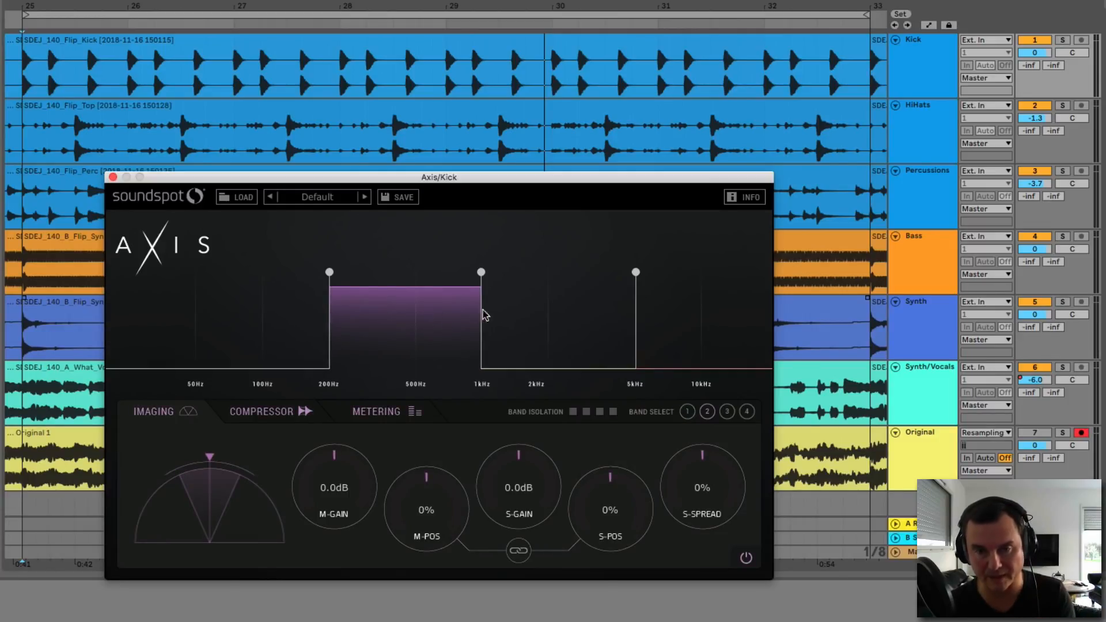
pyautogui.click(522, 311)
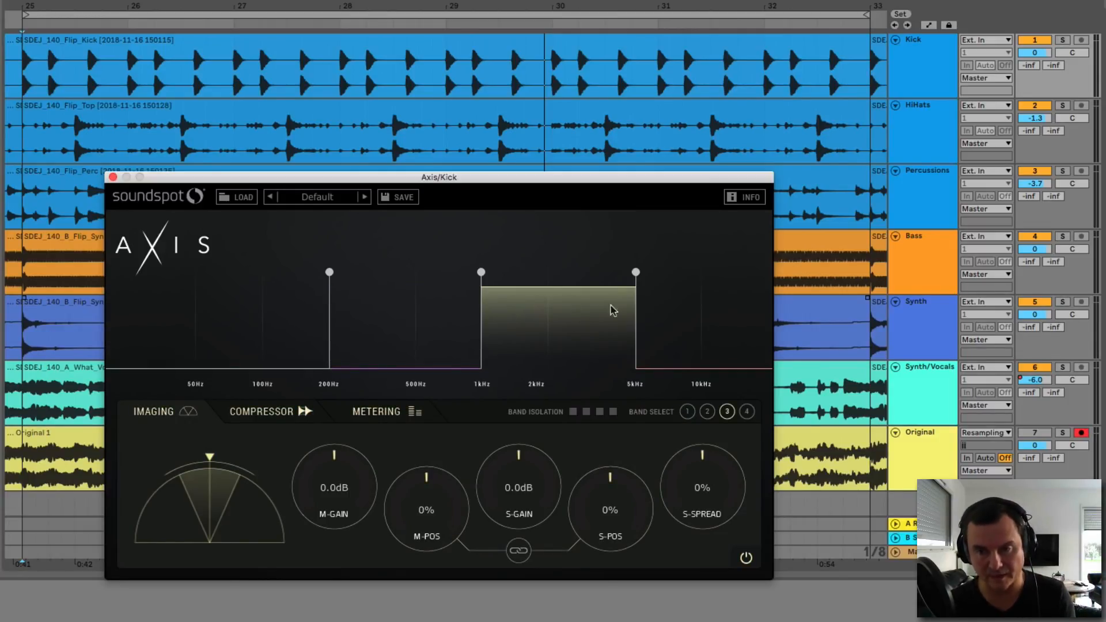
pyautogui.click(675, 301)
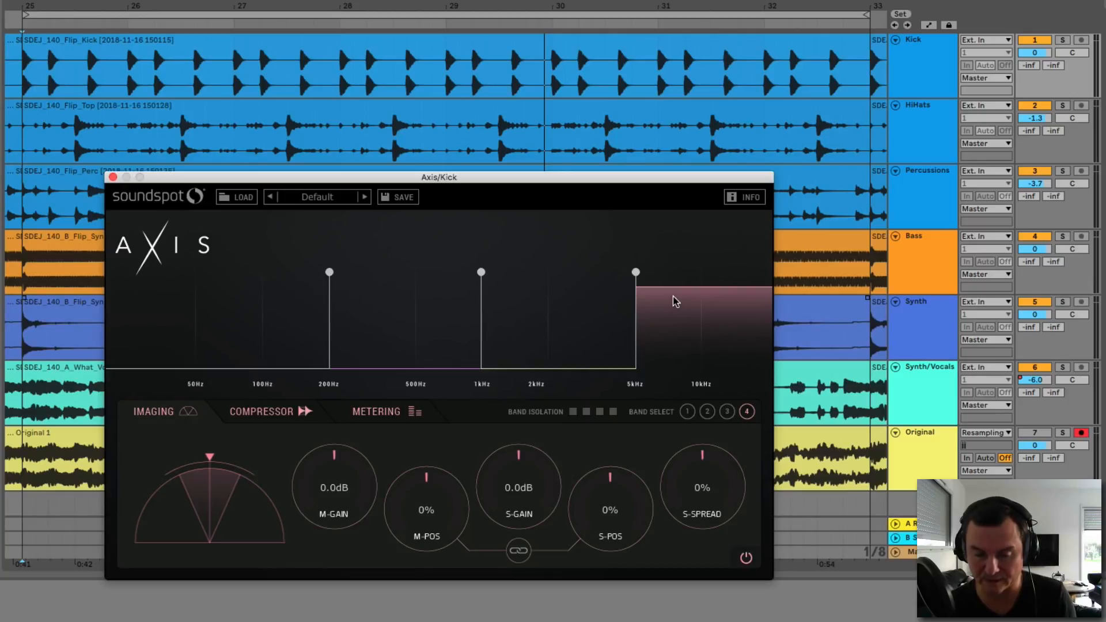
# Step: Cycle repeatedly through the four Axis bands, from the lows to the highs, comparing their frequency ranges and imaging controls
pyautogui.click(262, 310)
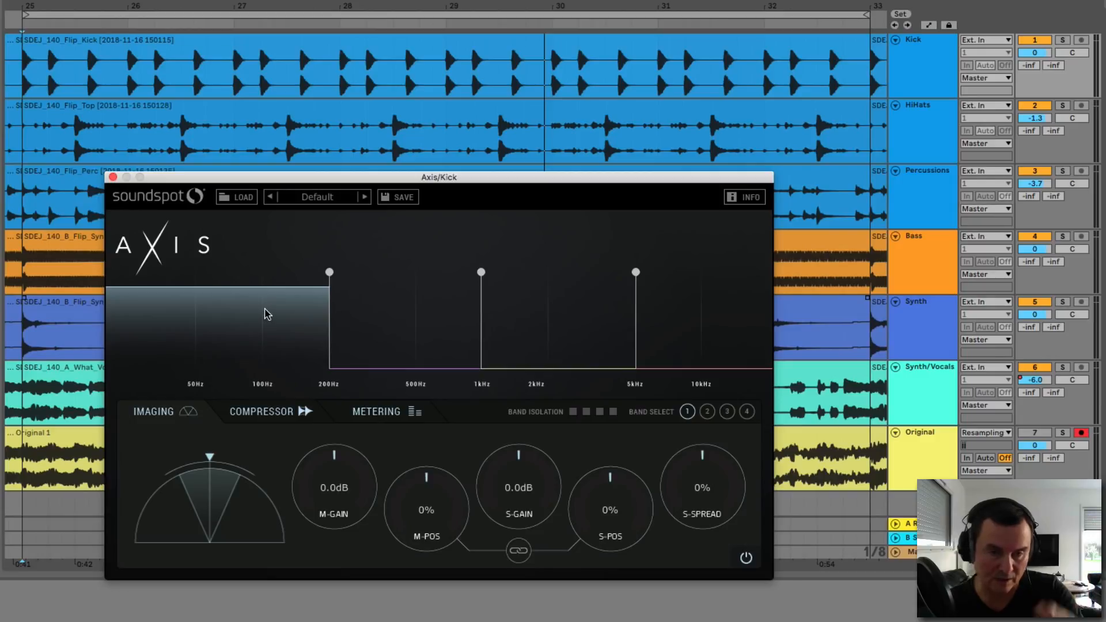
pyautogui.click(374, 310)
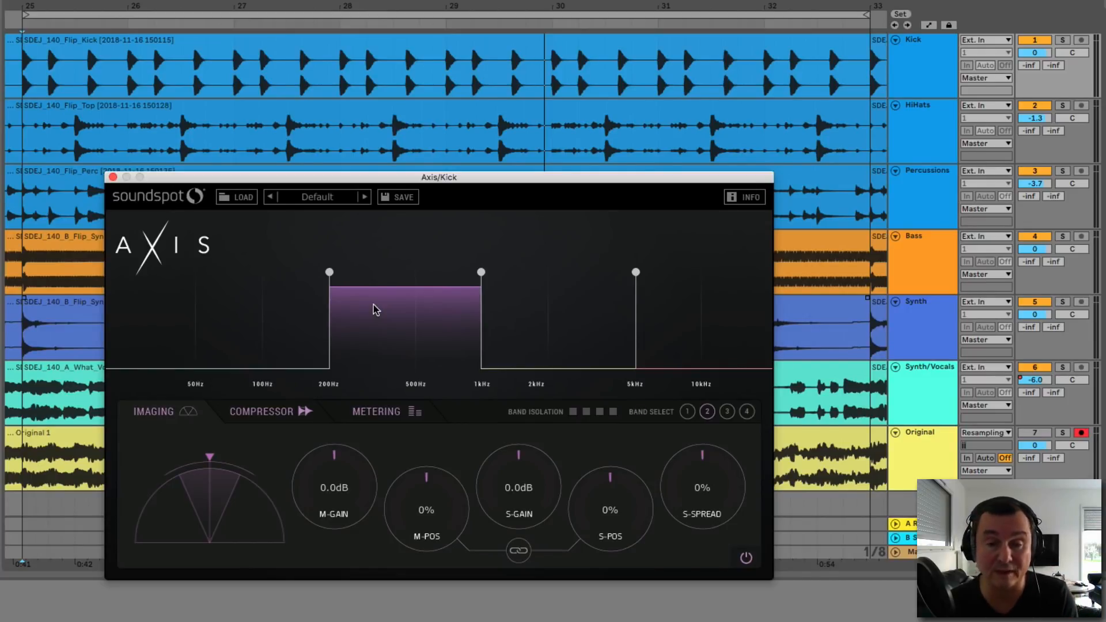
pyautogui.click(539, 332)
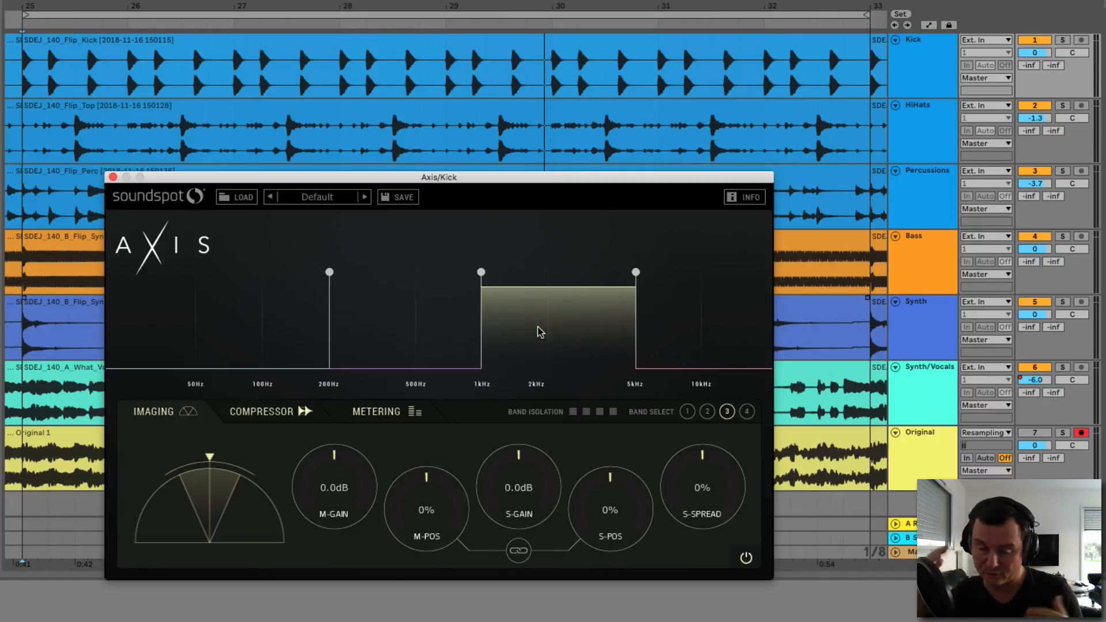
pyautogui.click(662, 335)
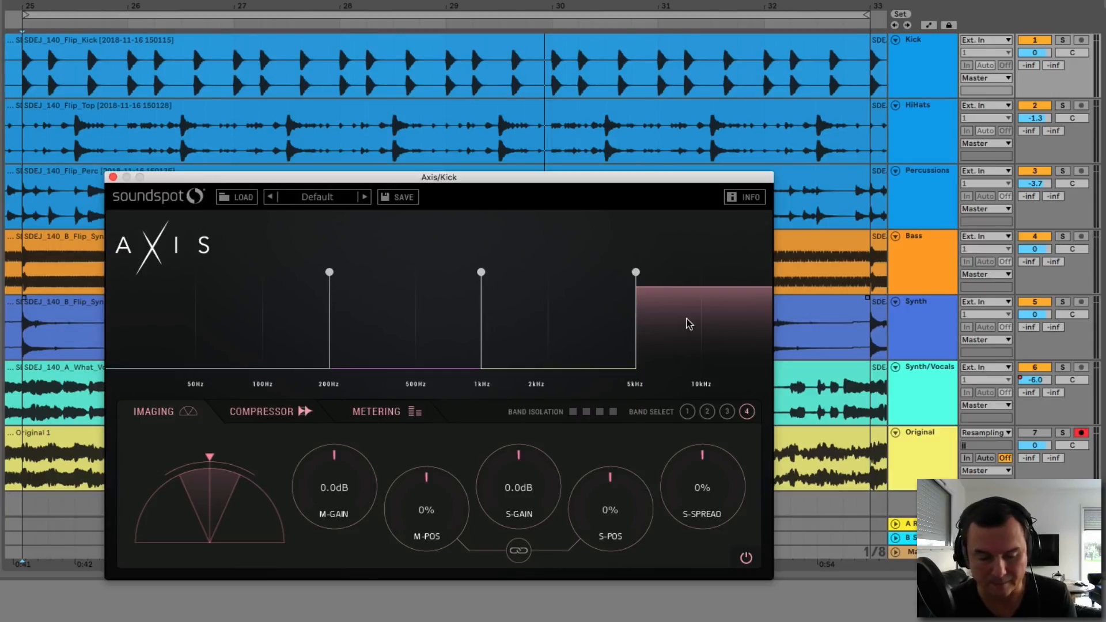
pyautogui.click(198, 320)
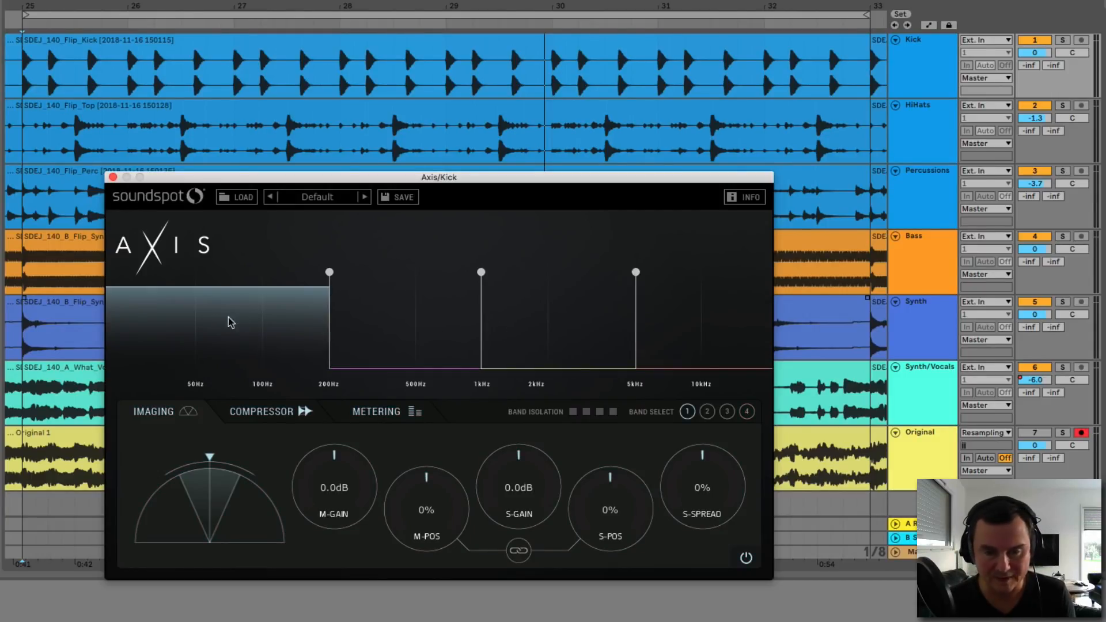
pyautogui.click(389, 315)
pyautogui.click(501, 311)
pyautogui.click(676, 317)
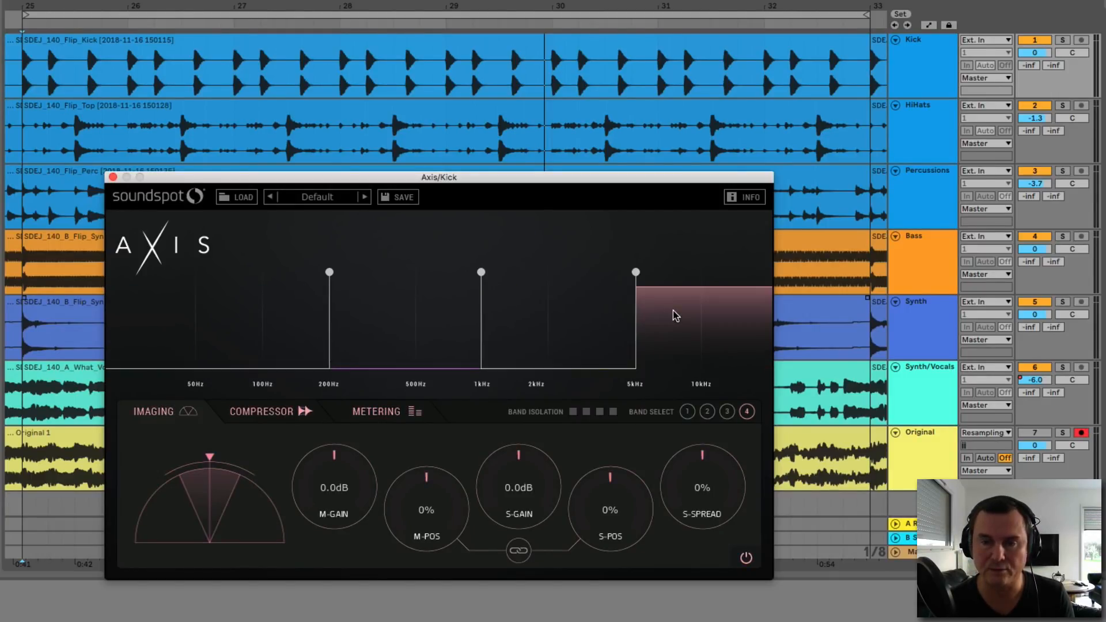
pyautogui.click(220, 351)
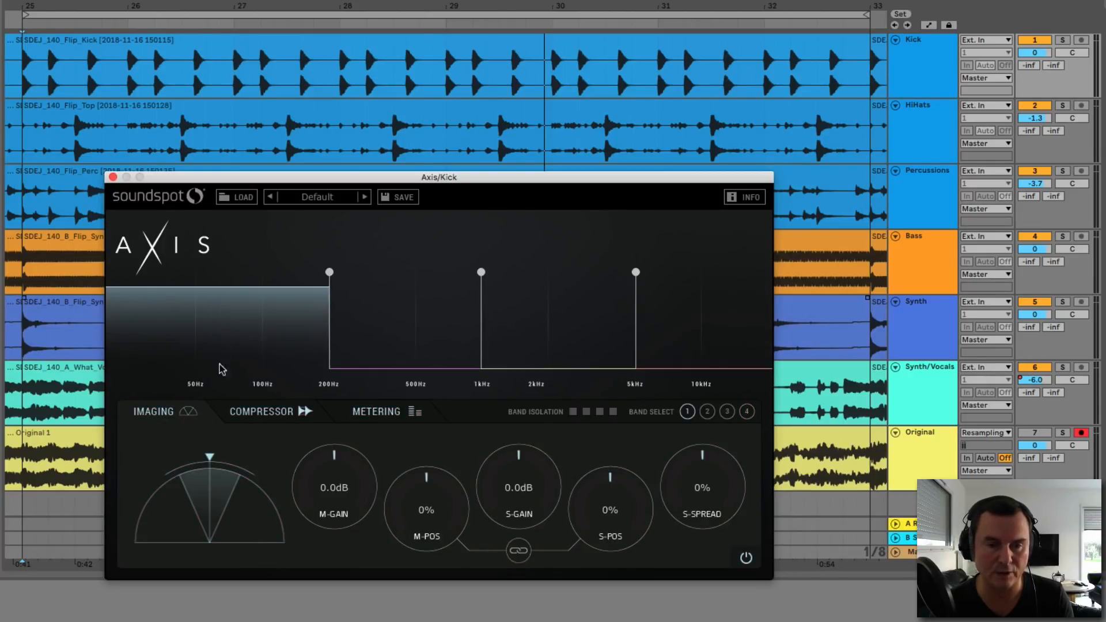
pyautogui.click(372, 320)
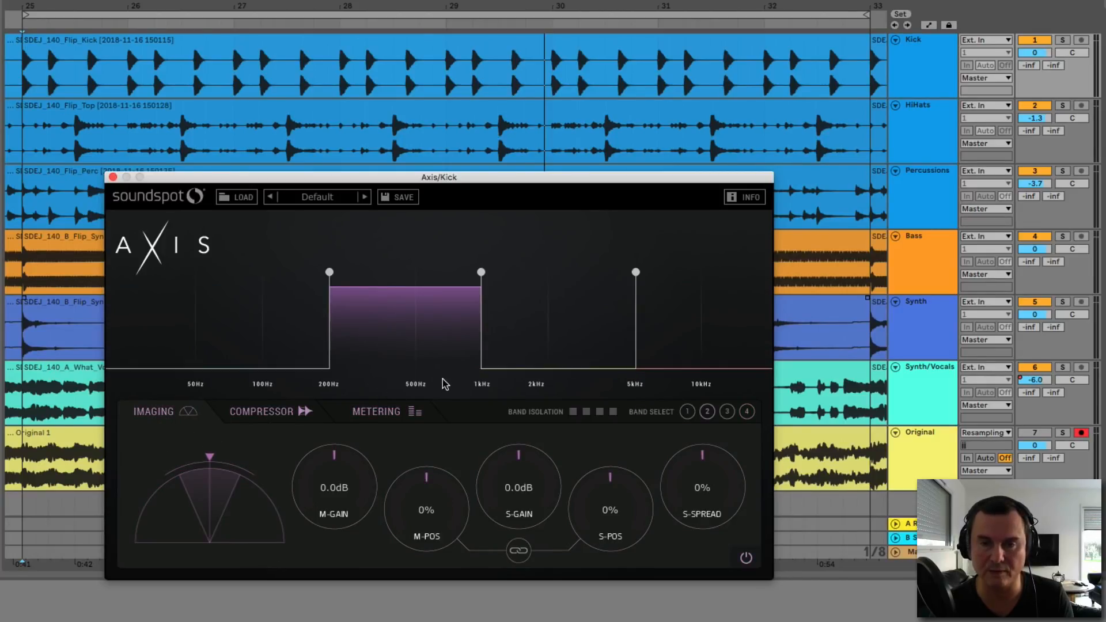
pyautogui.click(561, 325)
pyautogui.click(688, 322)
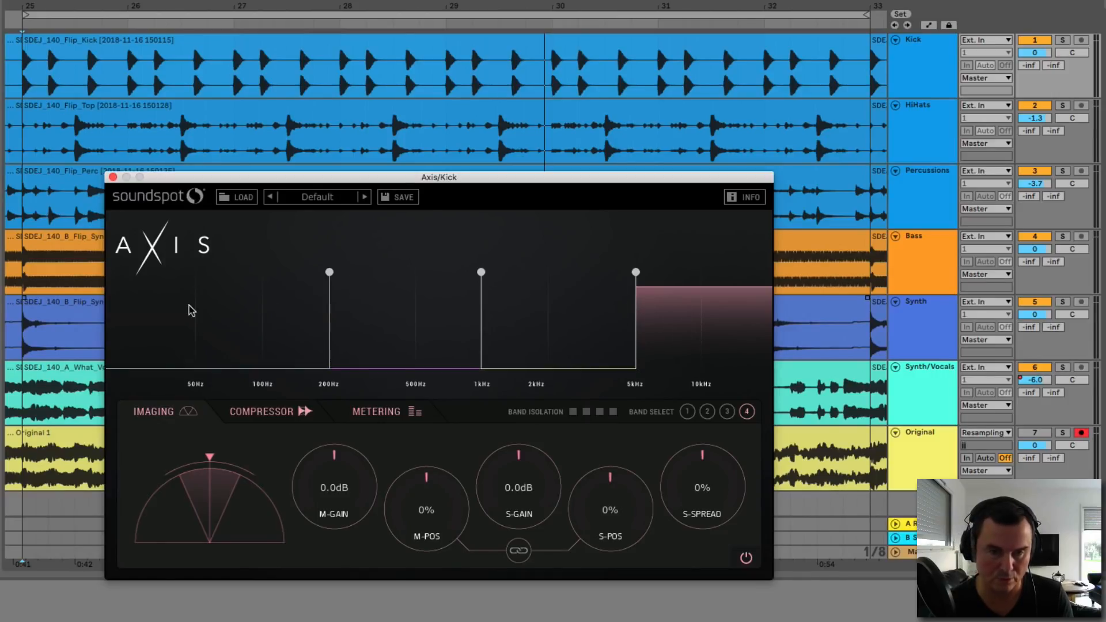
# Step: Select band 1, view its compressor and metering sections, and return to its imaging controls
pyautogui.click(202, 320)
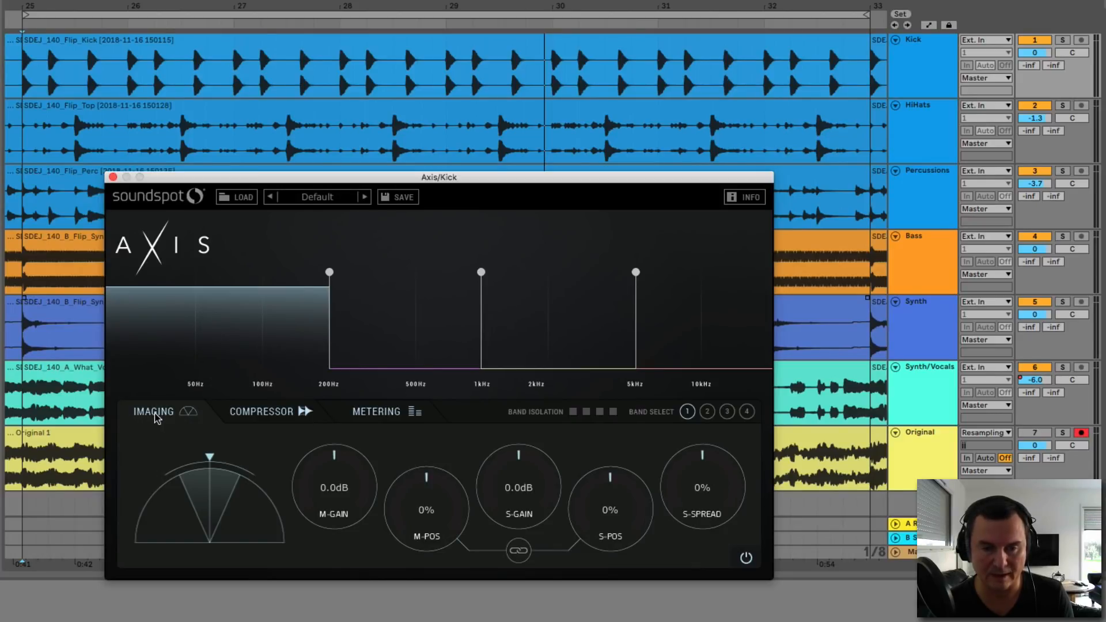
pyautogui.click(288, 413)
pyautogui.click(371, 413)
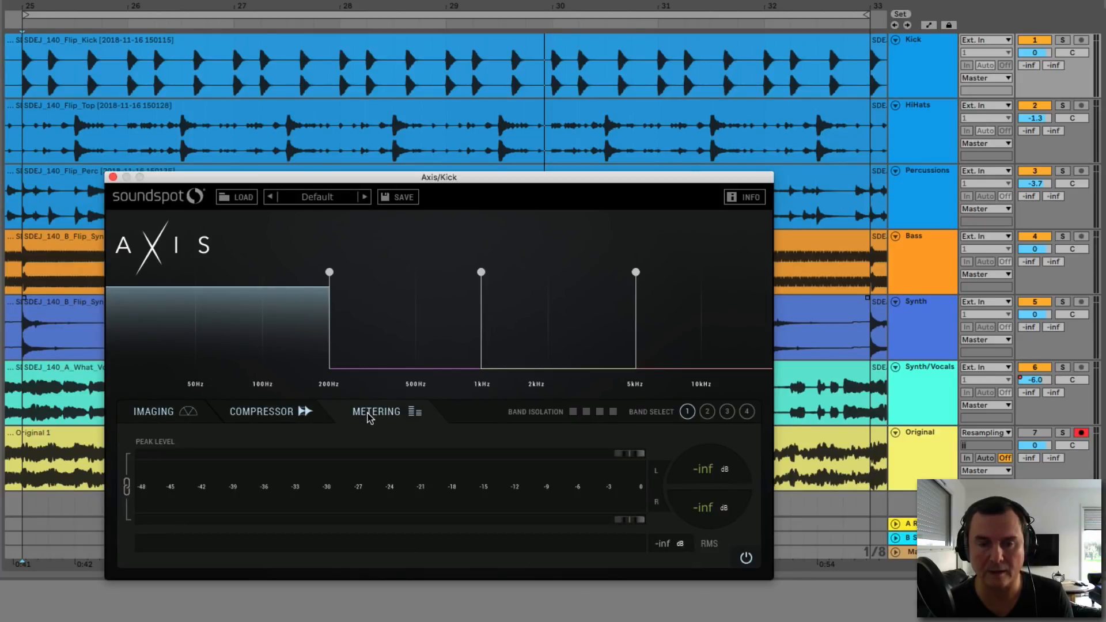
pyautogui.click(187, 412)
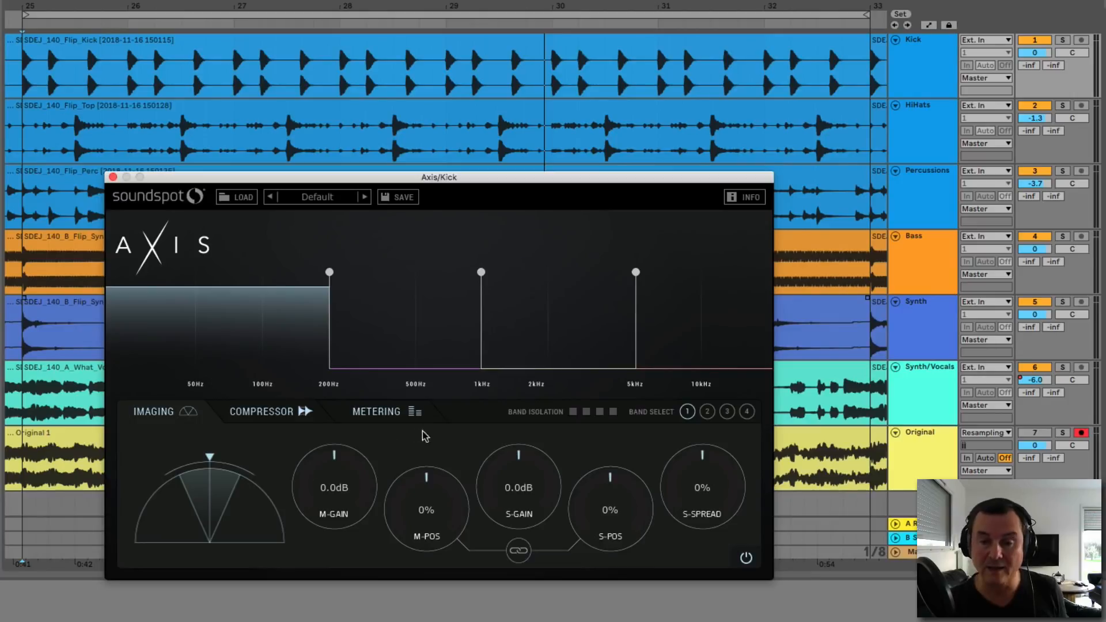
# Step: Try band 1's S-Spread at -13%, 100% and 65%, and reset it to 0%
pyautogui.moveTo(667, 501); pyautogui.dragTo(657, 363)
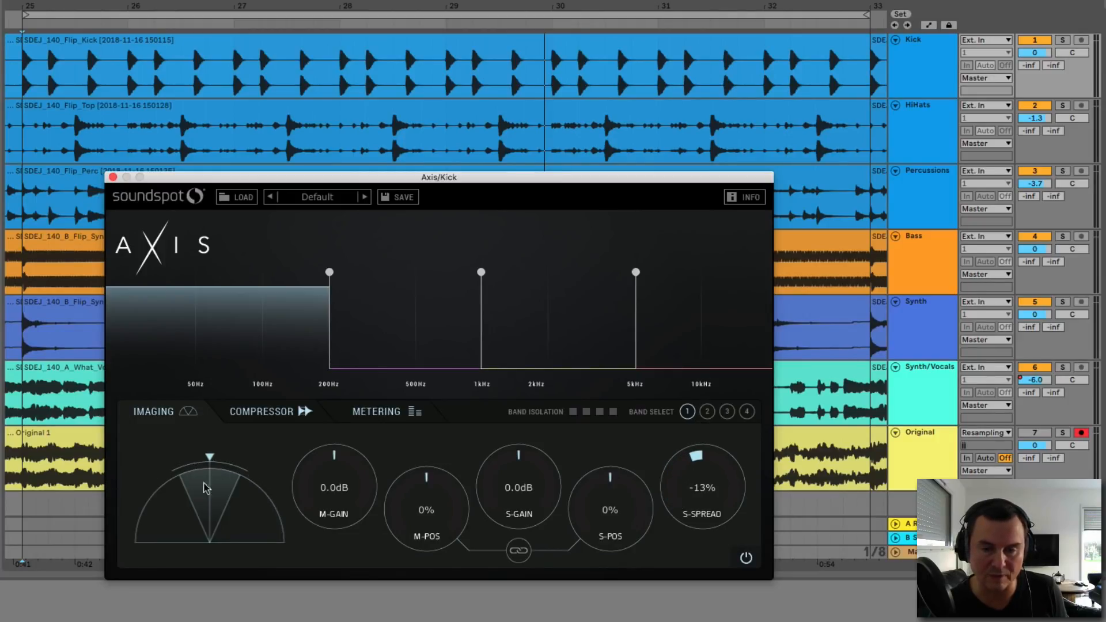
pyautogui.moveTo(697, 465); pyautogui.dragTo(726, 237)
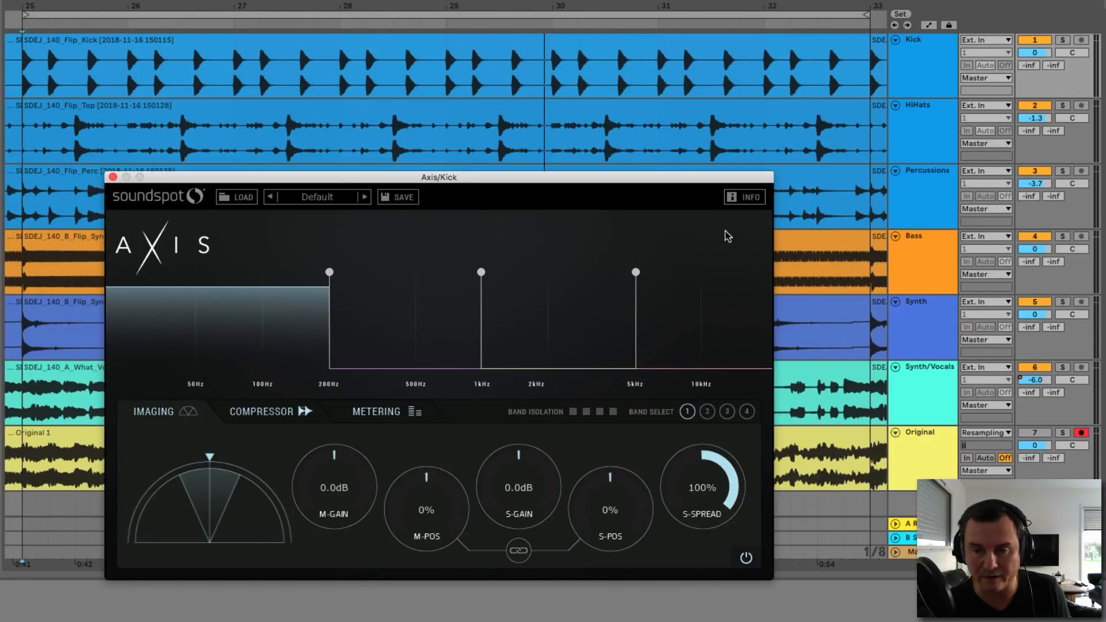
pyautogui.moveTo(725, 230); pyautogui.dragTo(707, 269)
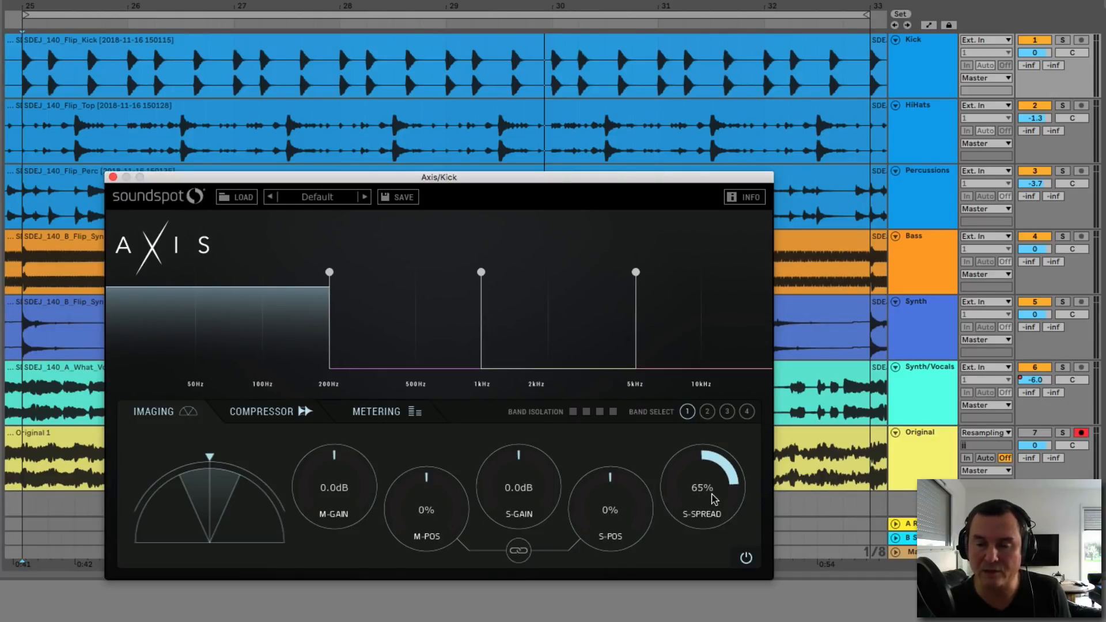
pyautogui.doubleClick(721, 468)
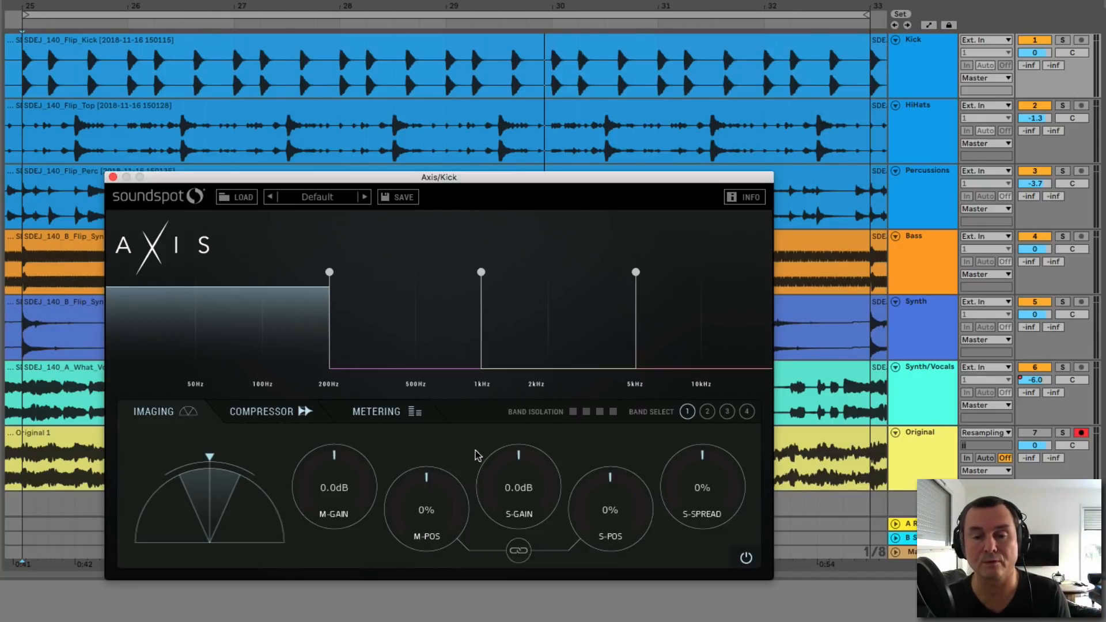
# Step: Set band 1's M-Gain to -0.2 dB, and try its S-Gain at -22.4 dB before resetting it to 0.0 dB
pyautogui.moveTo(513, 456); pyautogui.dragTo(513, 606)
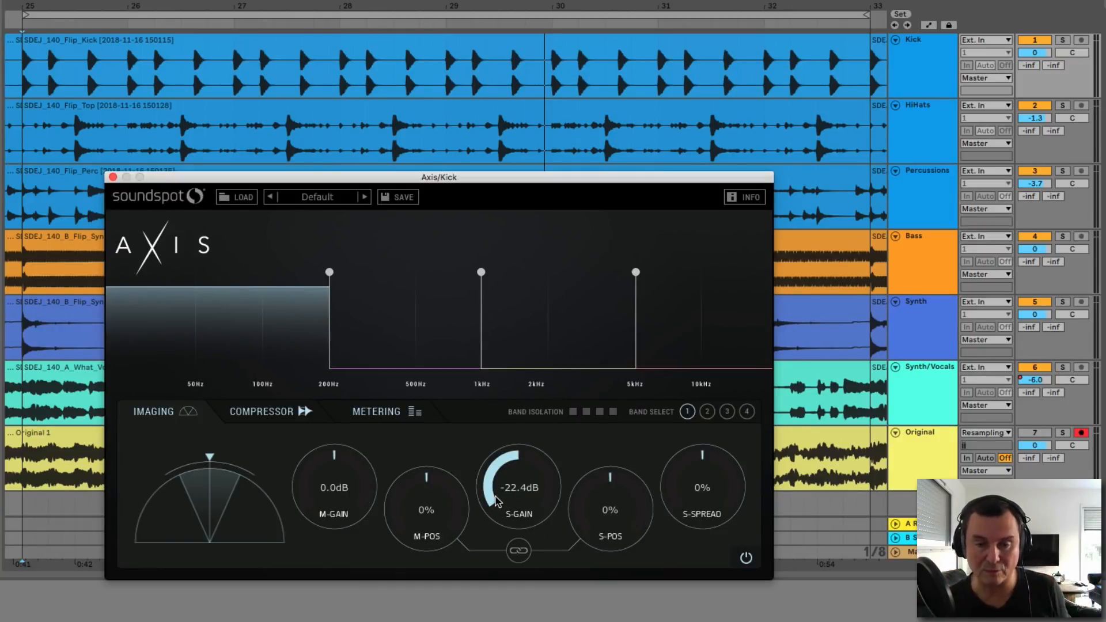
pyautogui.moveTo(333, 459)
pyautogui.mouseDown()
pyautogui.moveTo(340, 417)
pyautogui.moveTo(341, 460)
pyautogui.moveTo(334, 455)
pyautogui.mouseUp()
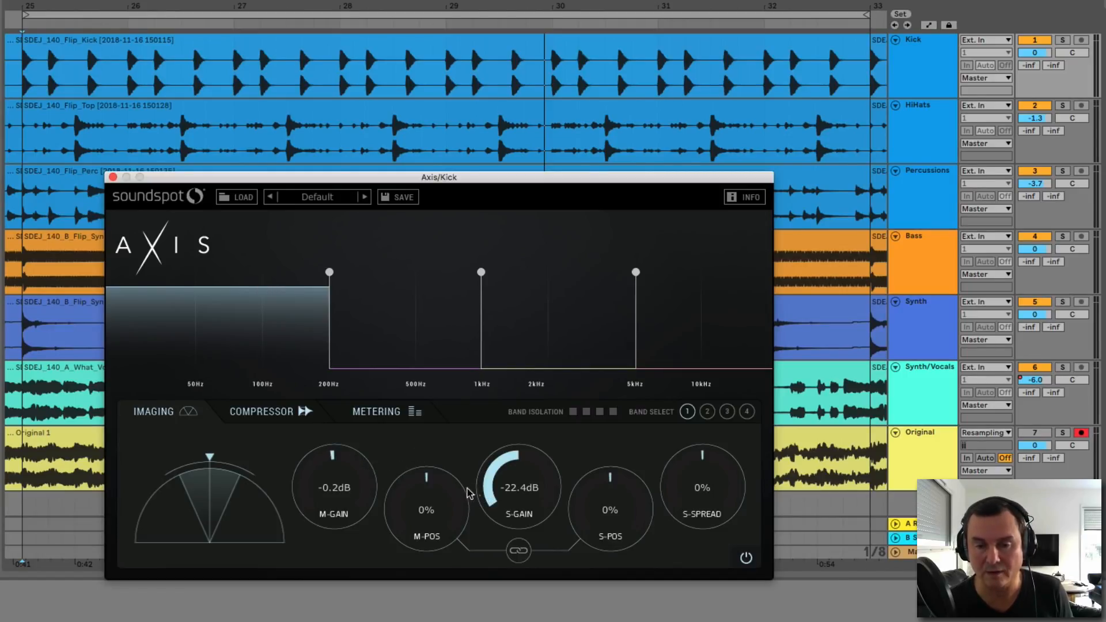
pyautogui.moveTo(487, 500); pyautogui.dragTo(511, 461)
pyautogui.doubleClick(512, 461)
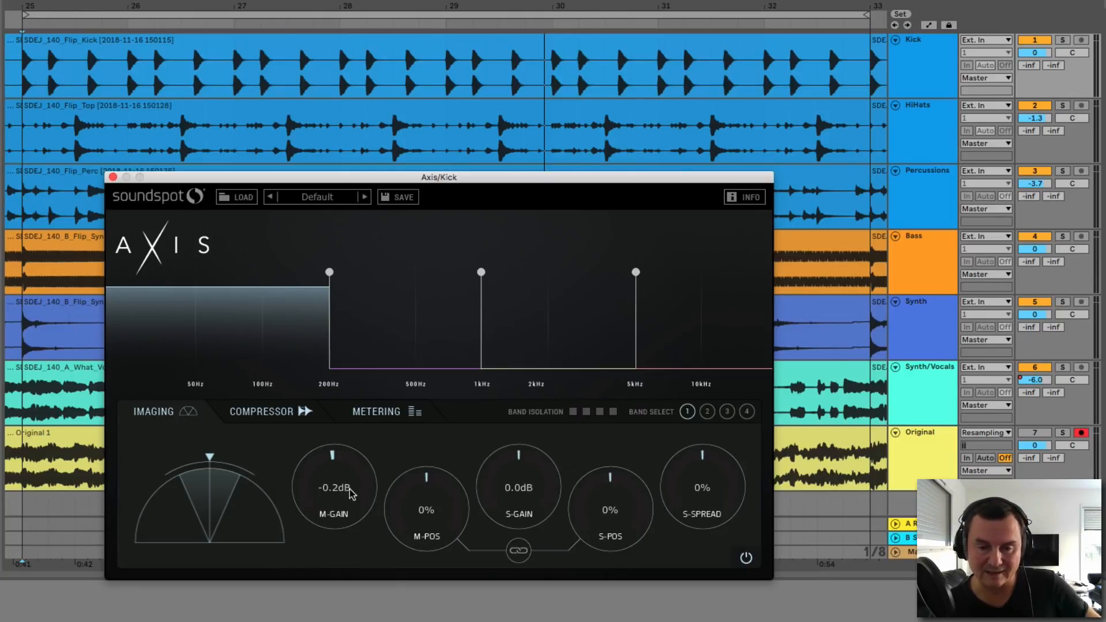
# Step: Try band 1's M-Pos and S-Pos linked at -35%, unlinked at -51% and 62%, and linked at 17%, resetting both to 0%
pyautogui.moveTo(427, 483); pyautogui.dragTo(368, 527)
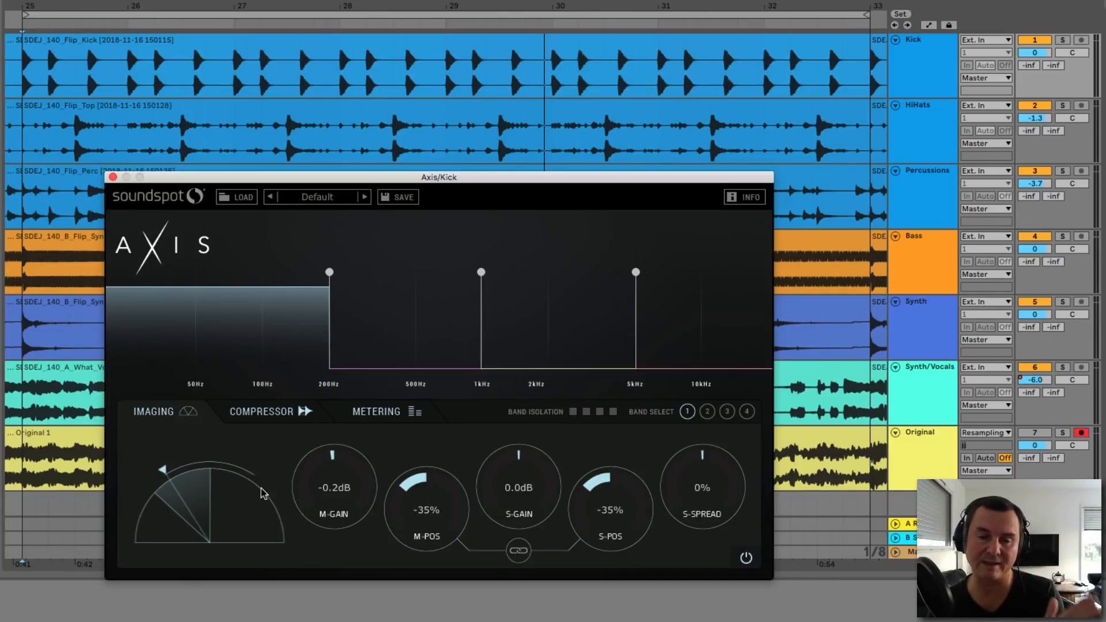
pyautogui.click(519, 552)
pyautogui.moveTo(411, 484); pyautogui.dragTo(409, 507)
pyautogui.moveTo(601, 496); pyautogui.dragTo(597, 385)
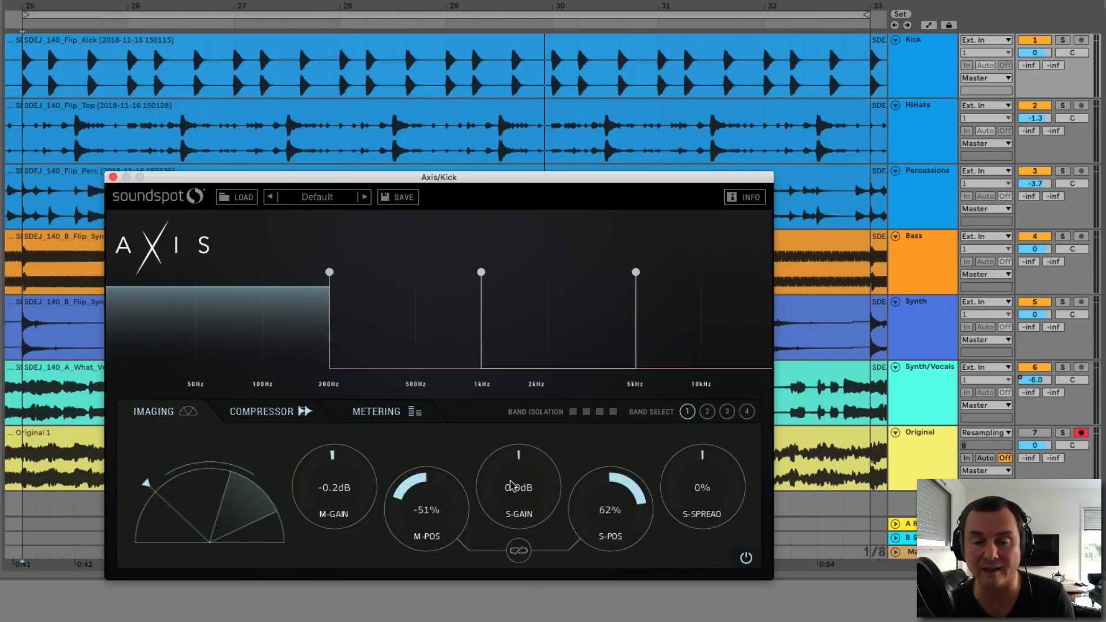
pyautogui.doubleClick(426, 486)
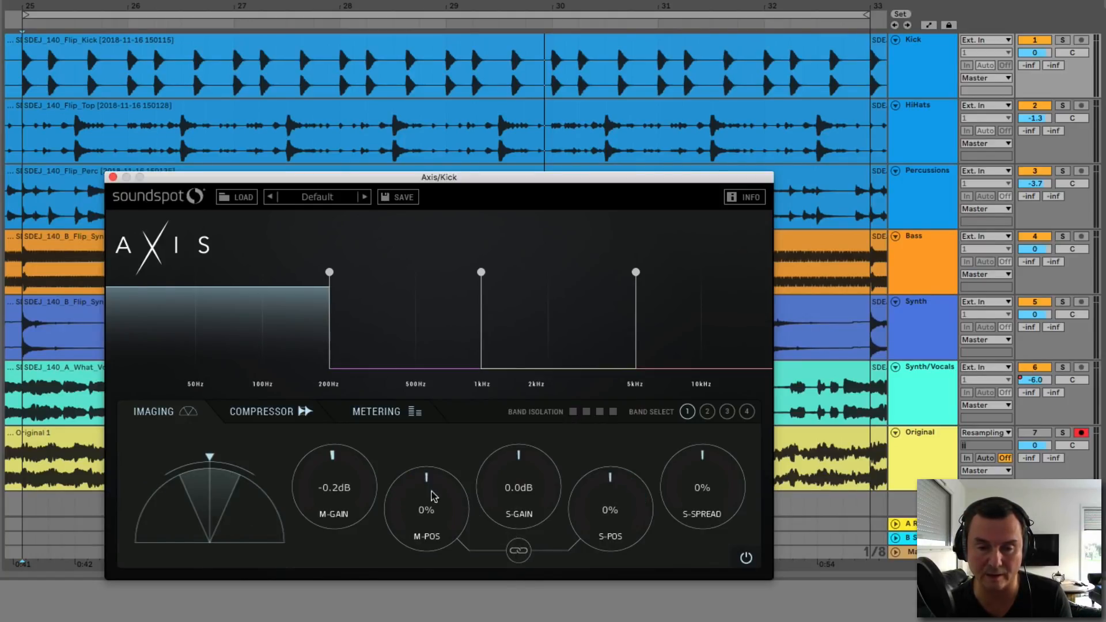
pyautogui.moveTo(425, 484); pyautogui.dragTo(422, 460)
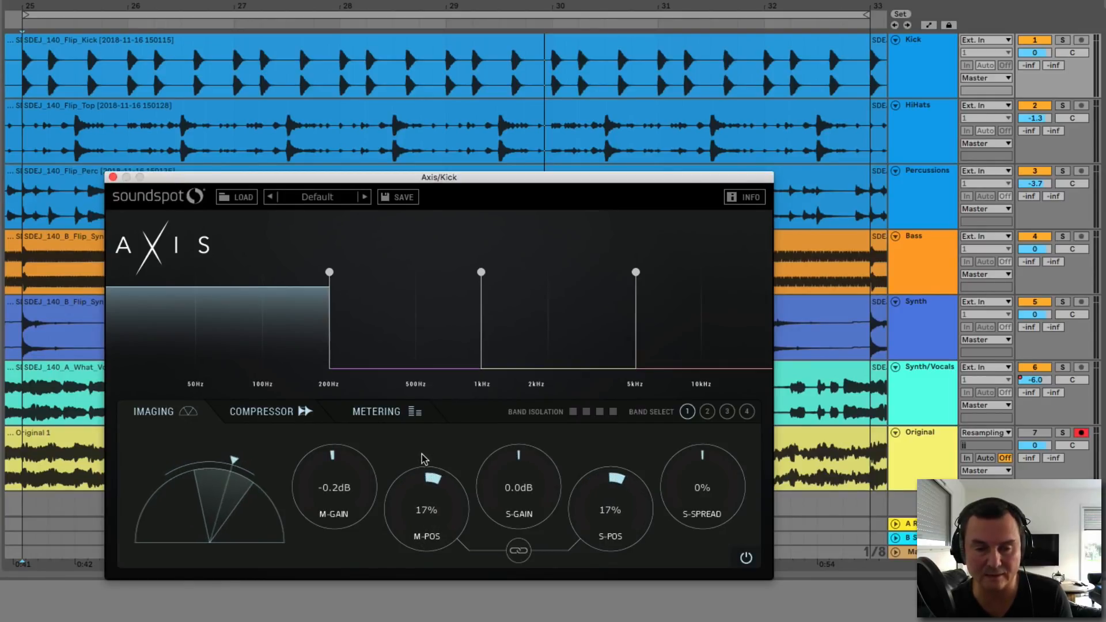
pyautogui.doubleClick(435, 489)
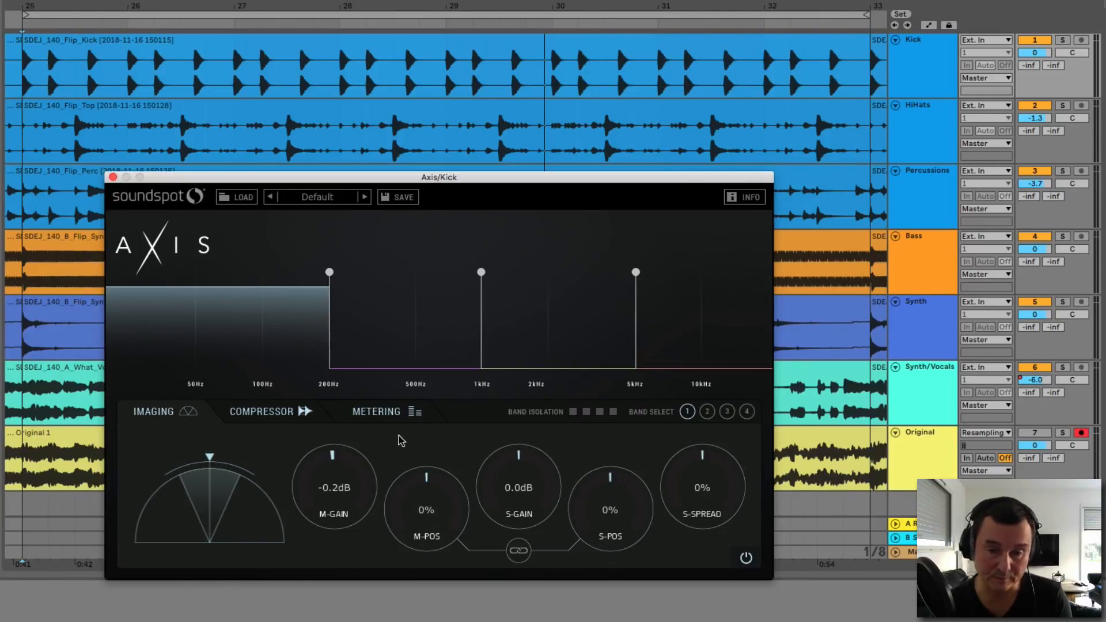
# Step: In band 1's compressor, try Mix at 100% and Down/Up at 44%, settling on 49% Mix and -100% Down/Up
pyautogui.click(276, 416)
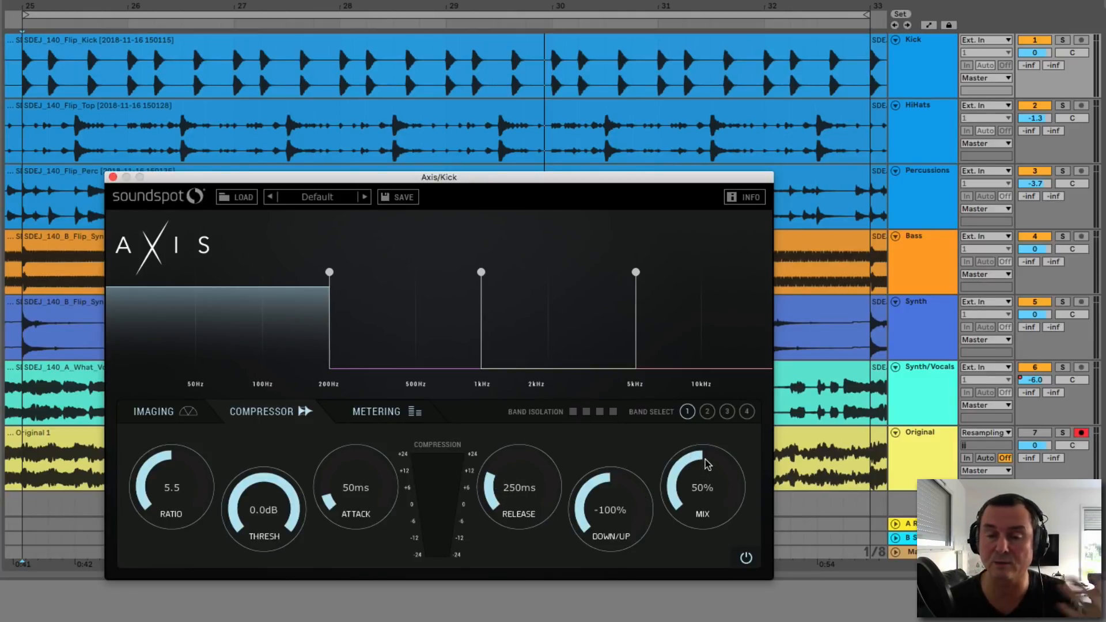
pyautogui.moveTo(707, 464); pyautogui.dragTo(704, 429)
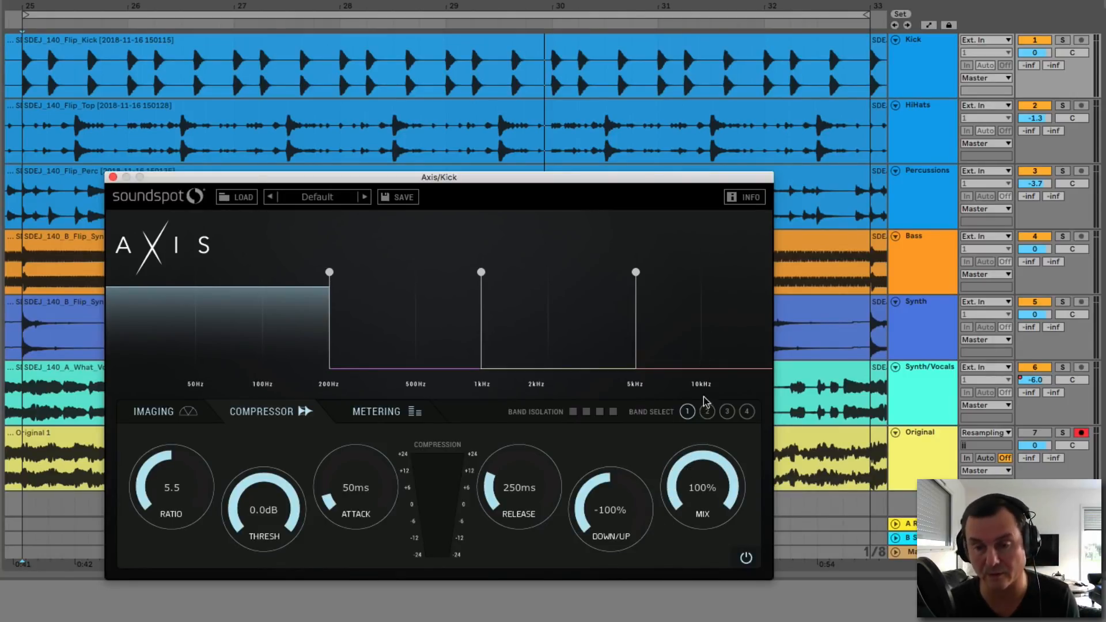
pyautogui.doubleClick(705, 460)
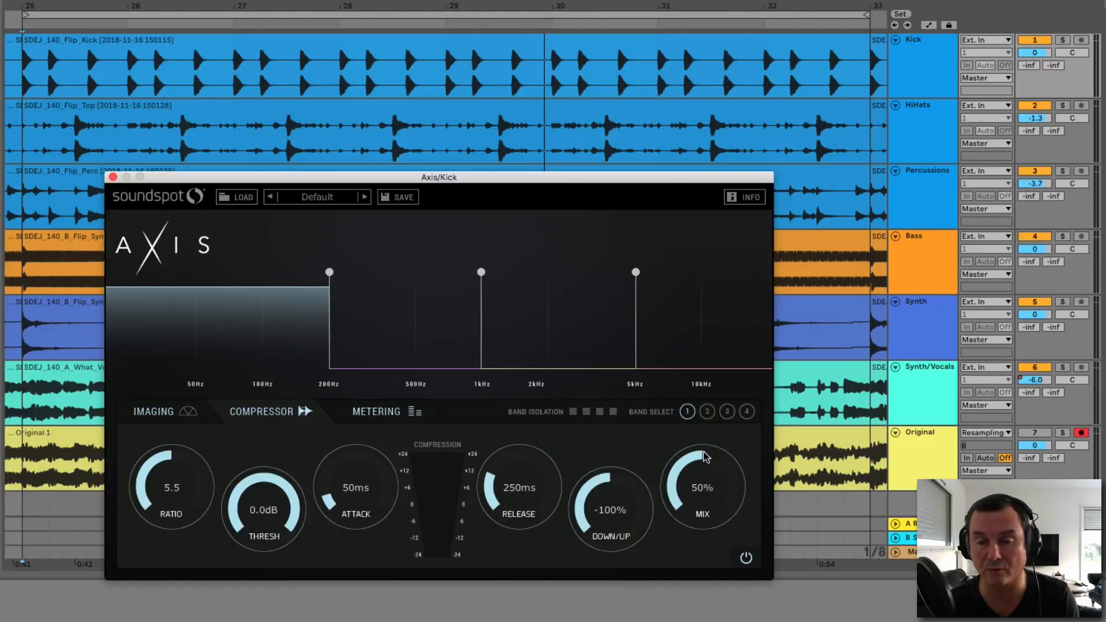
pyautogui.moveTo(698, 457); pyautogui.dragTo(698, 458)
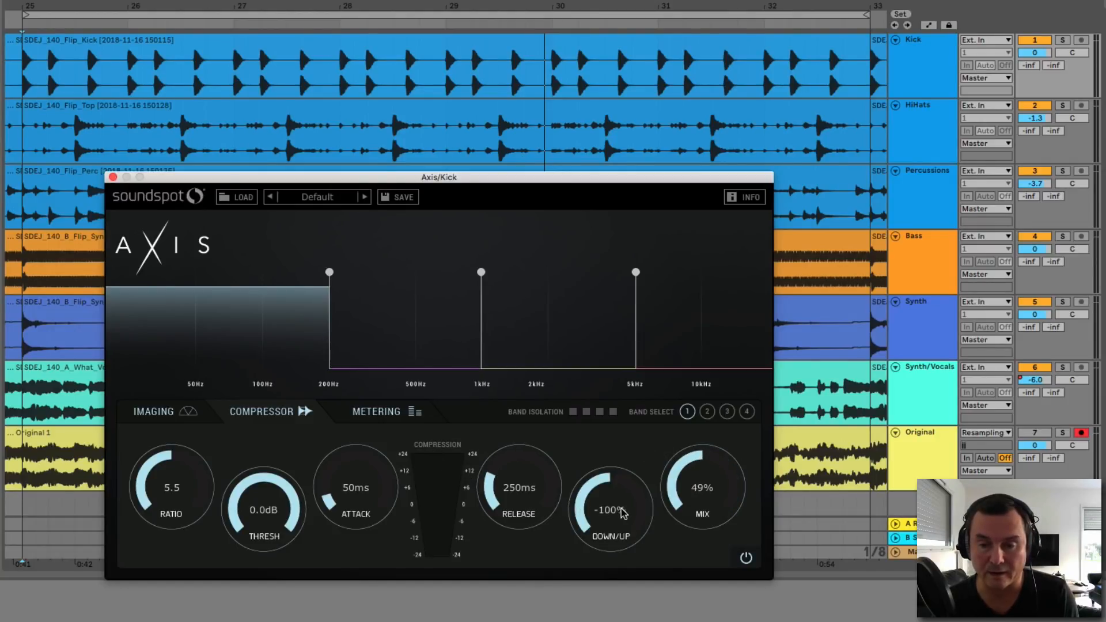
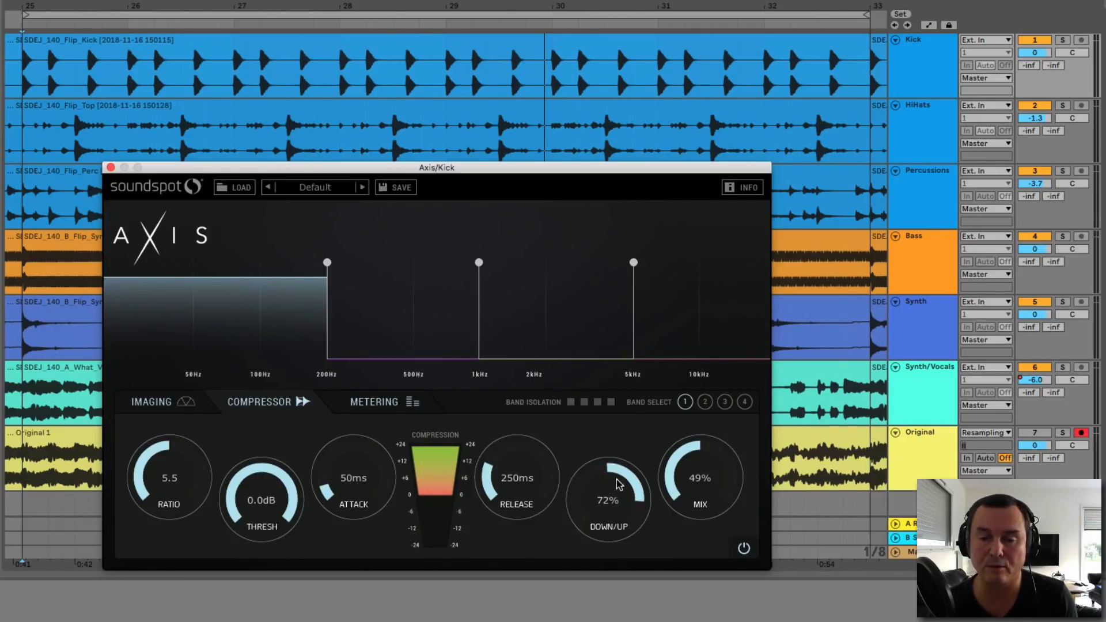
pyautogui.moveTo(627, 508); pyautogui.dragTo(510, 503)
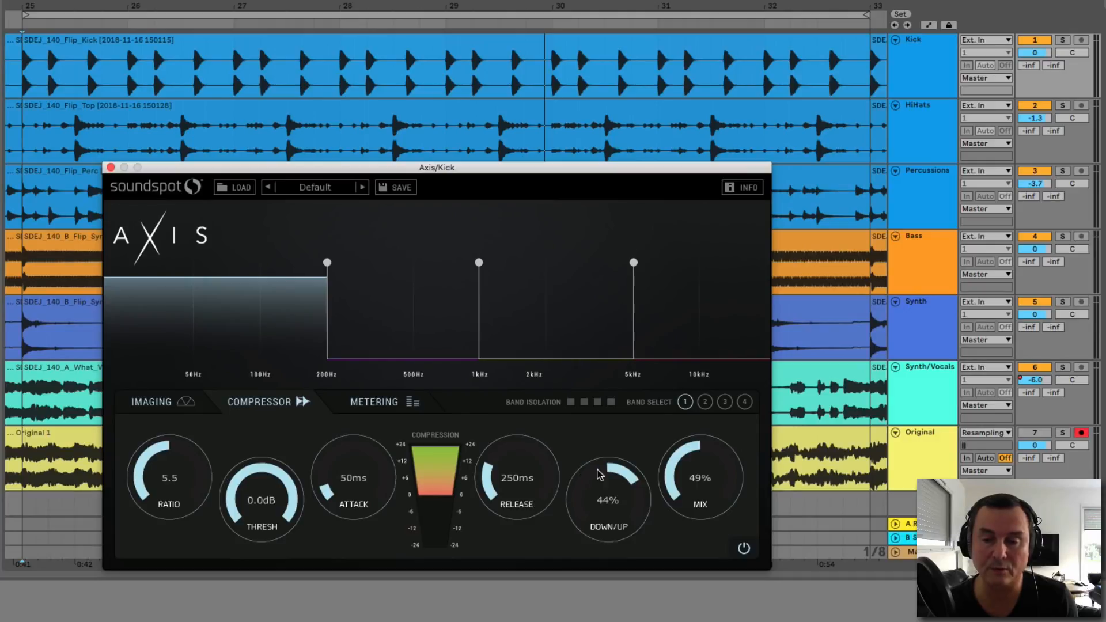
pyautogui.moveTo(610, 509); pyautogui.dragTo(599, 621)
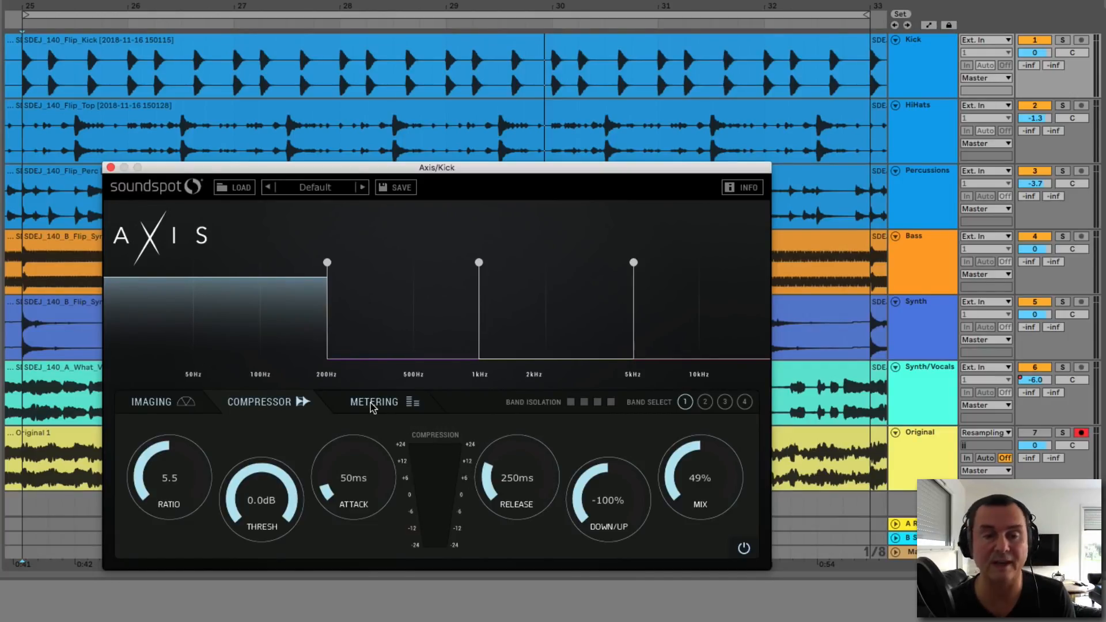
# Step: Check which section each Axis band shows, switching band 1 from its compressor to its metering section
pyautogui.click(372, 344)
pyautogui.click(559, 333)
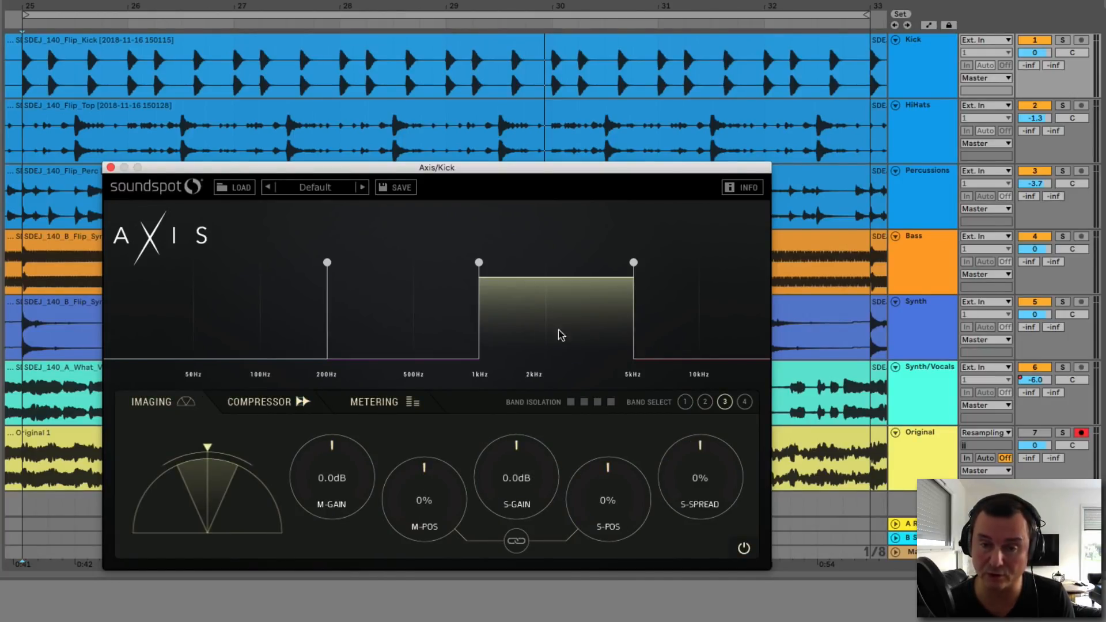
pyautogui.click(675, 329)
pyautogui.click(267, 327)
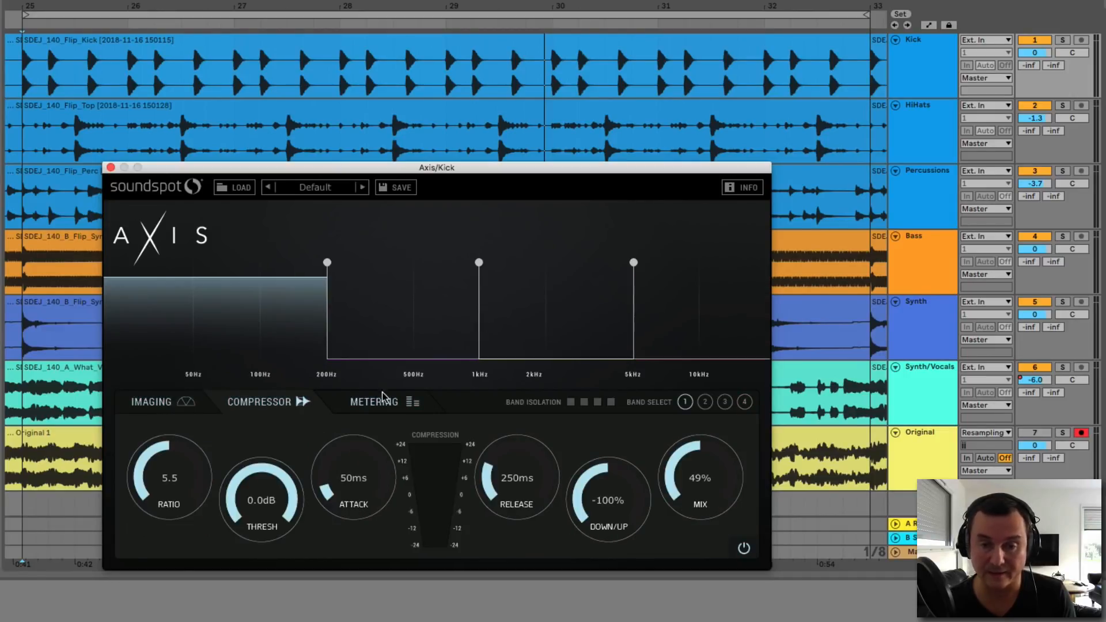
pyautogui.click(372, 404)
pyautogui.click(414, 333)
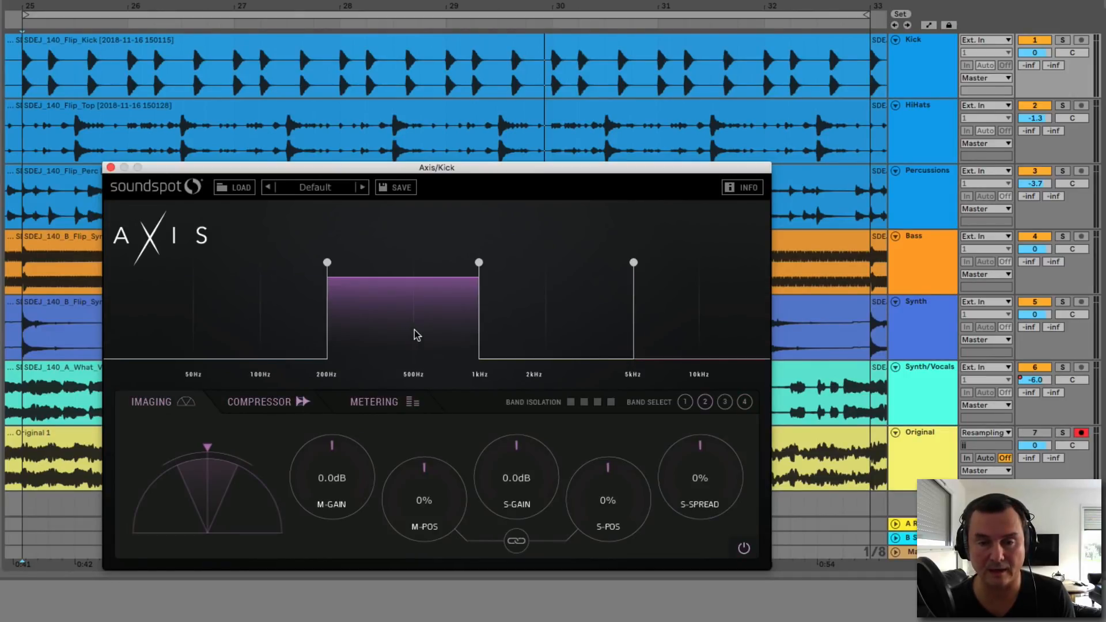
pyautogui.click(563, 329)
pyautogui.click(255, 322)
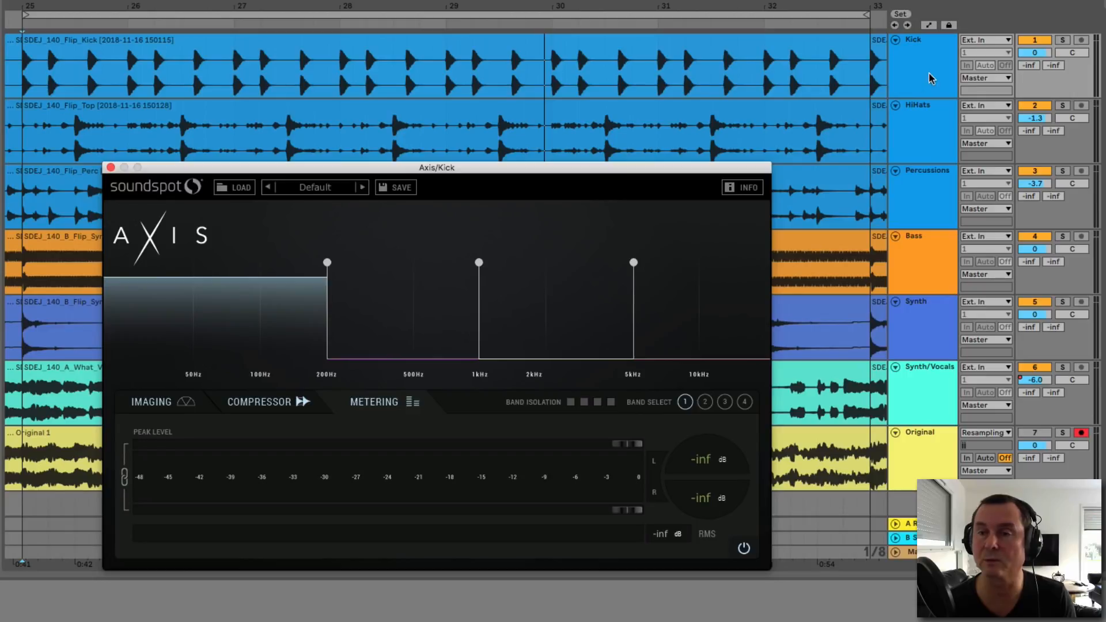
# Step: Solo the Kick track and play it briefly while returning band 1 to its imaging section
pyautogui.click(1063, 40)
pyautogui.press('space')
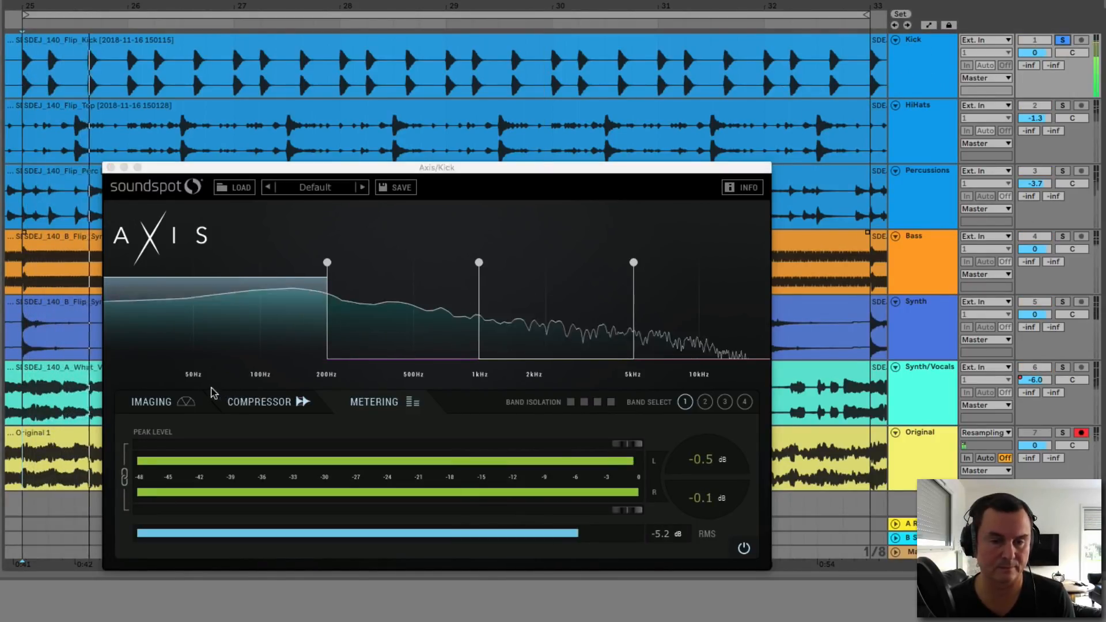
pyautogui.click(163, 402)
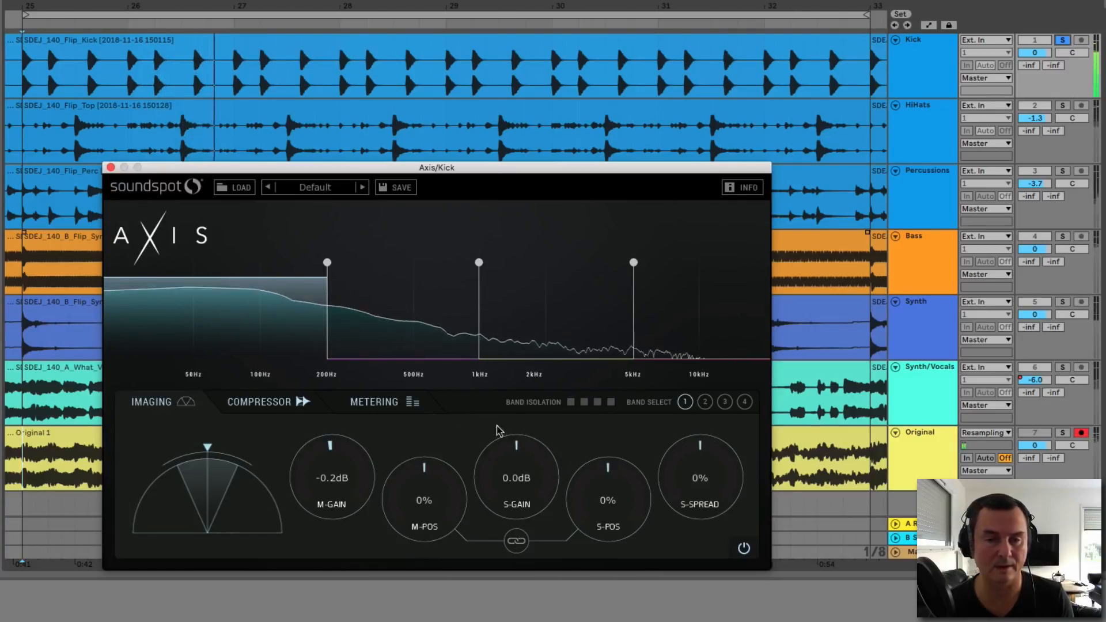
pyautogui.press('space')
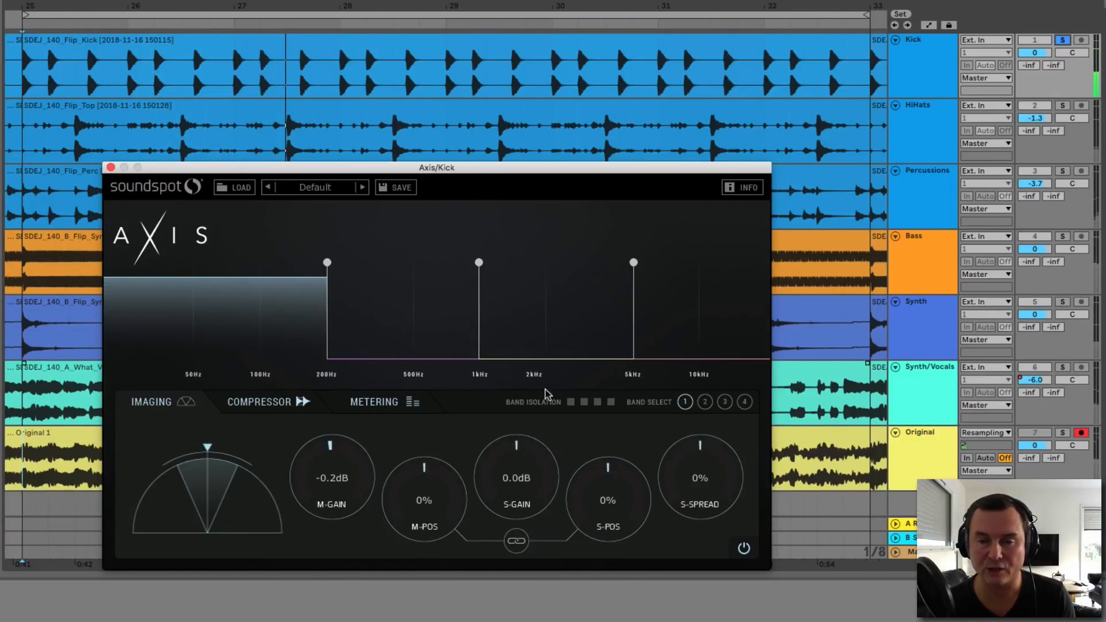
# Step: Step through bands 2, 3, 4 and 1, both by band number and directly in the spectrum display, ending on band 1
pyautogui.click(705, 401)
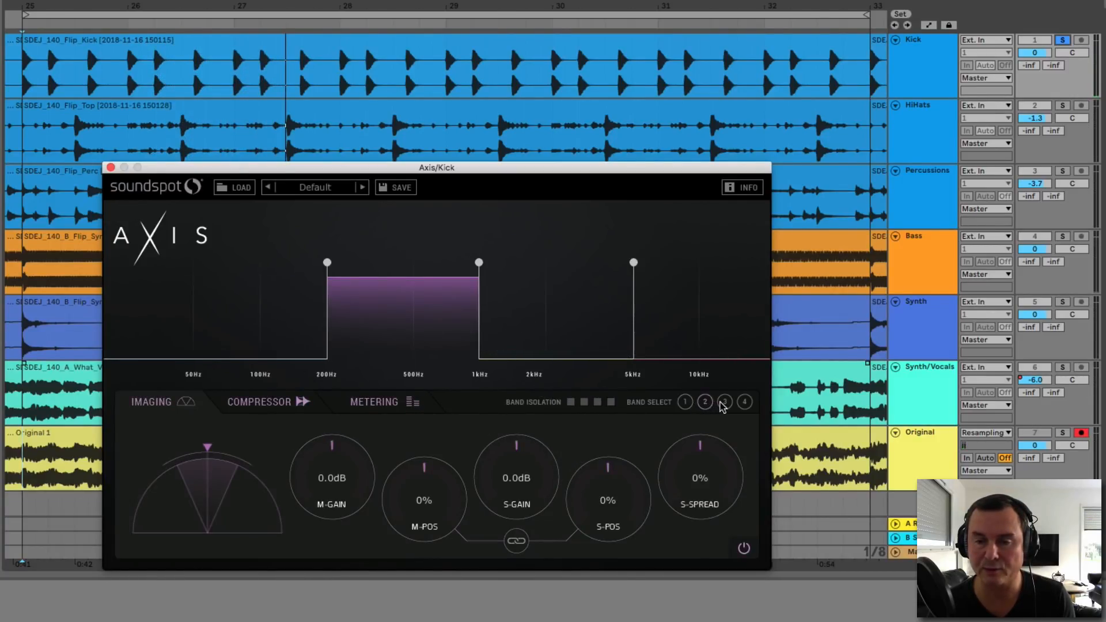
pyautogui.click(725, 401)
pyautogui.click(745, 401)
pyautogui.click(685, 402)
pyautogui.click(684, 350)
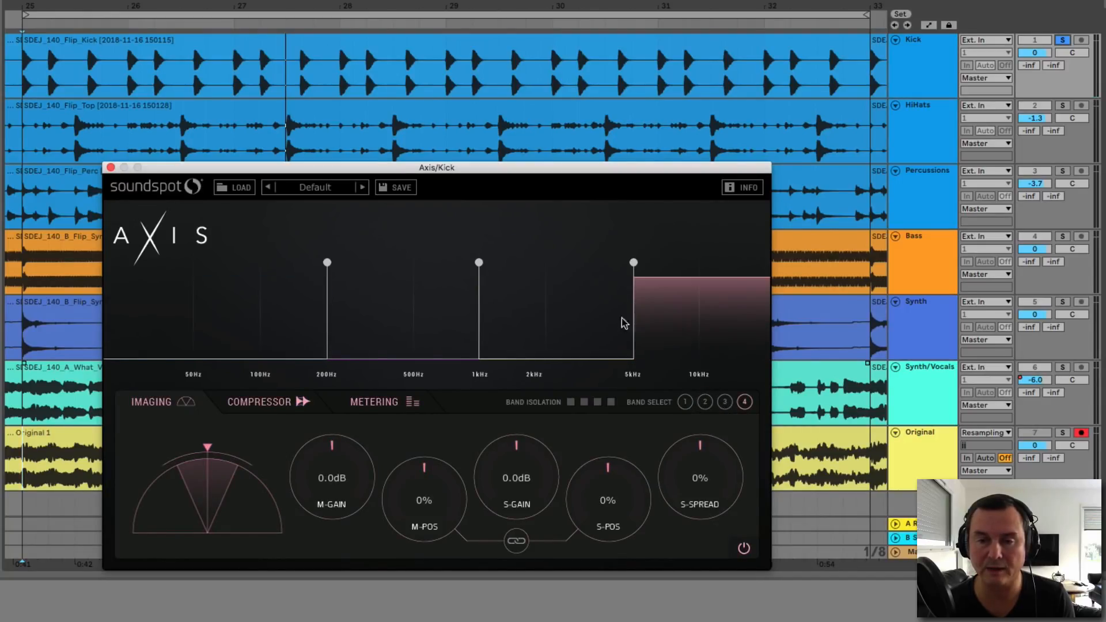
pyautogui.click(596, 322)
pyautogui.click(392, 314)
pyautogui.click(267, 318)
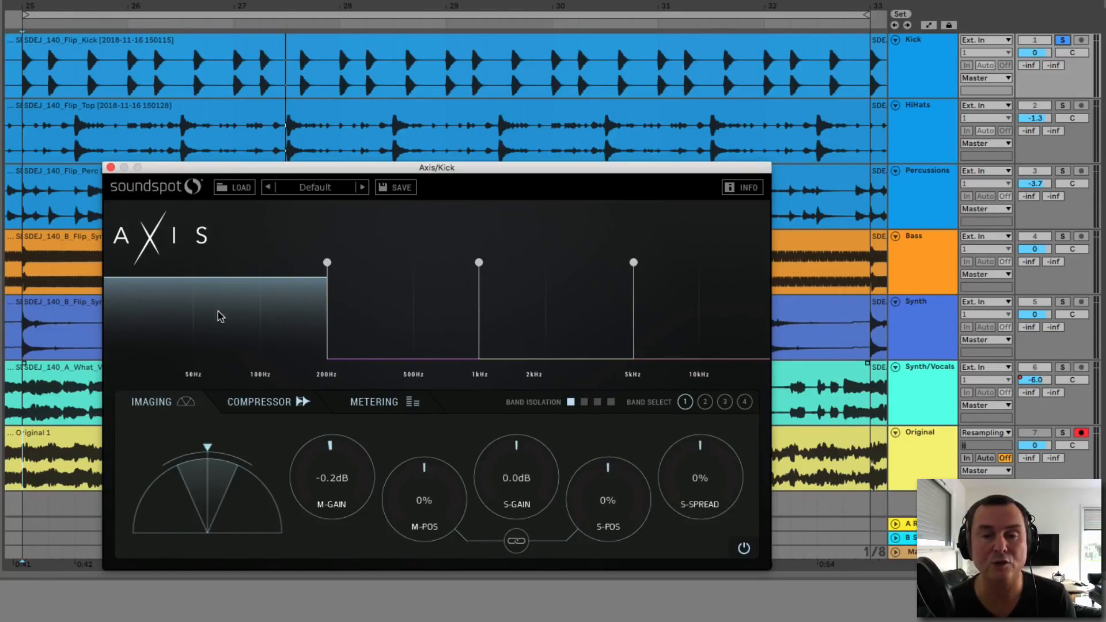
# Step: Audition the kick with band 2 isolated while switching the selected band between 1 and 2, ending on band 1
pyautogui.press('space')
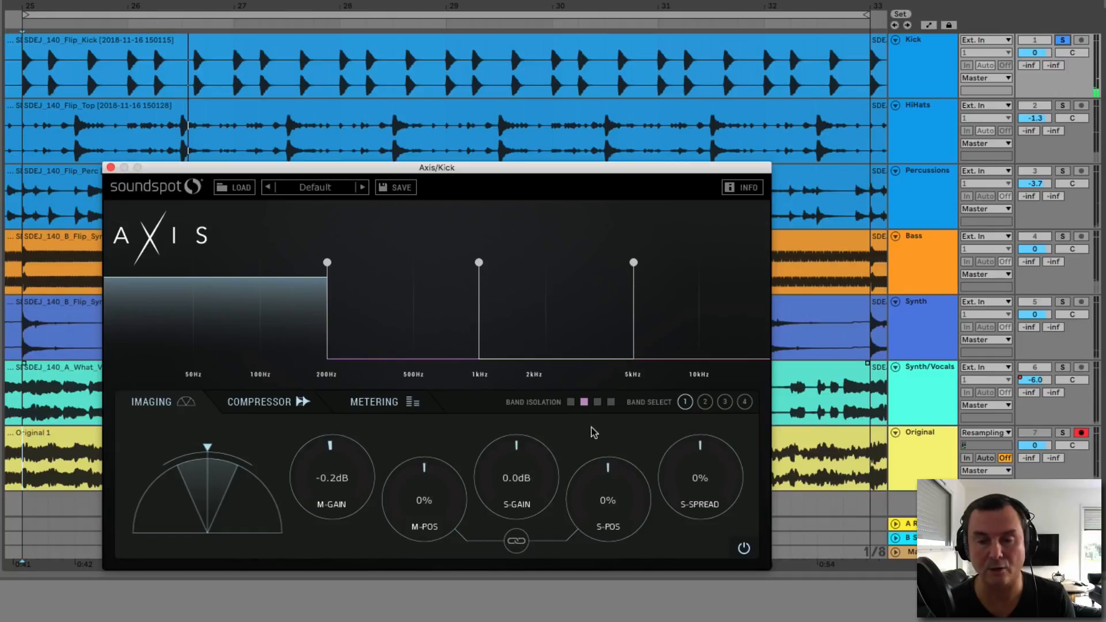
pyautogui.press('space')
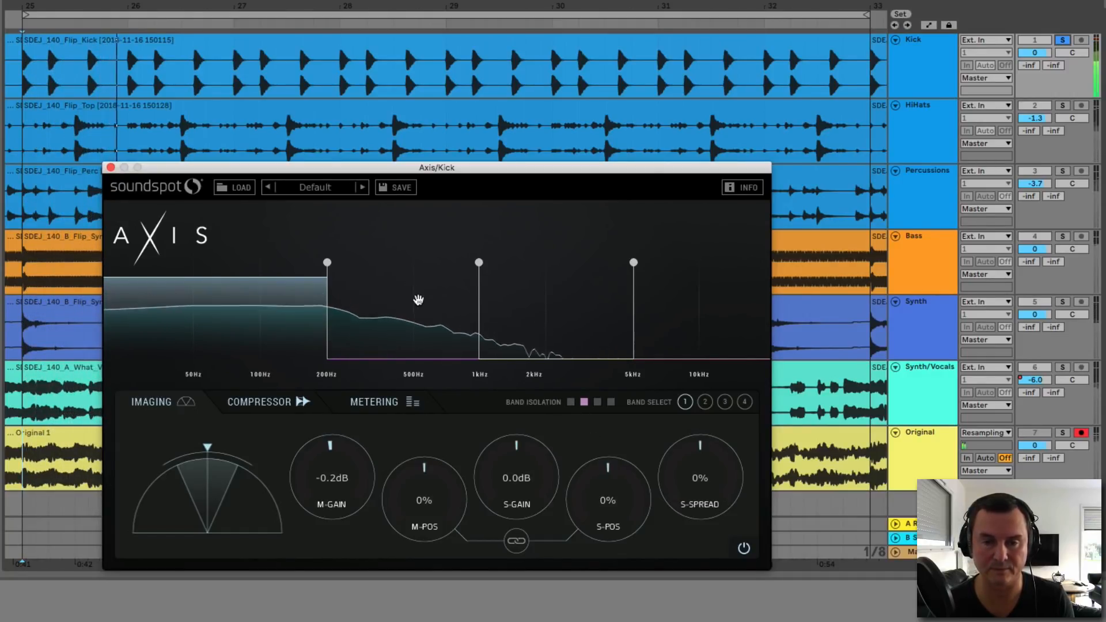
pyautogui.click(417, 297)
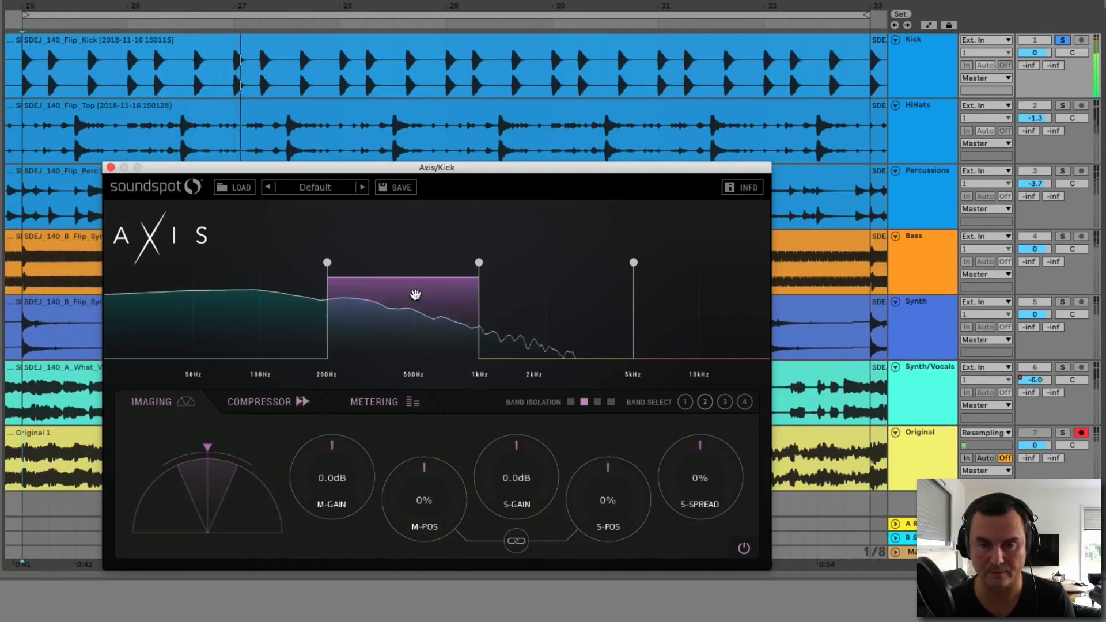
pyautogui.press('space')
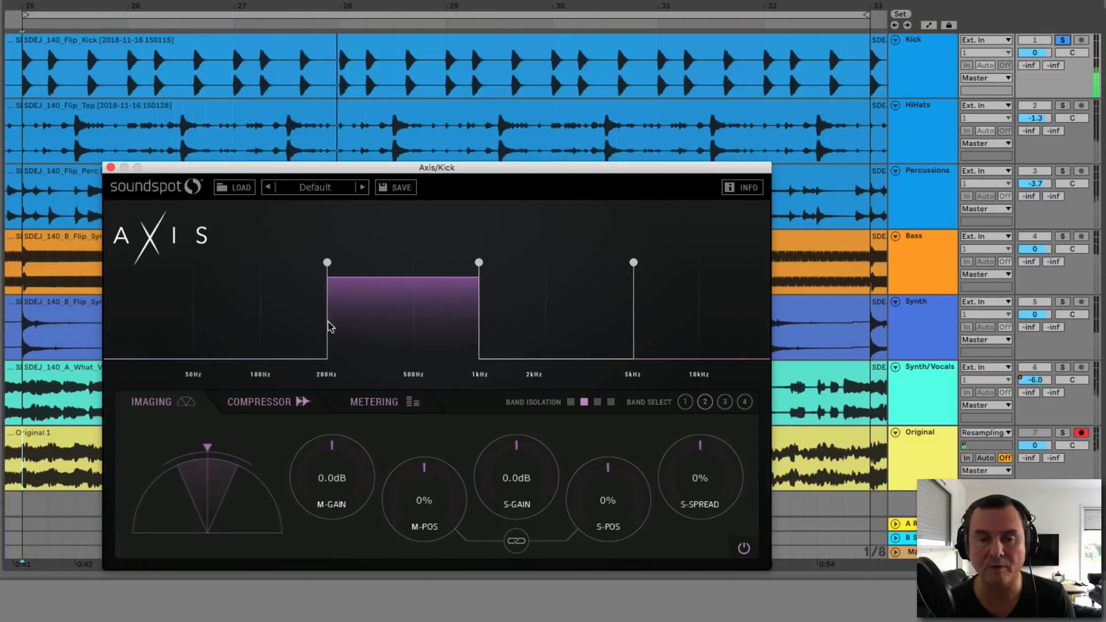
pyautogui.click(259, 318)
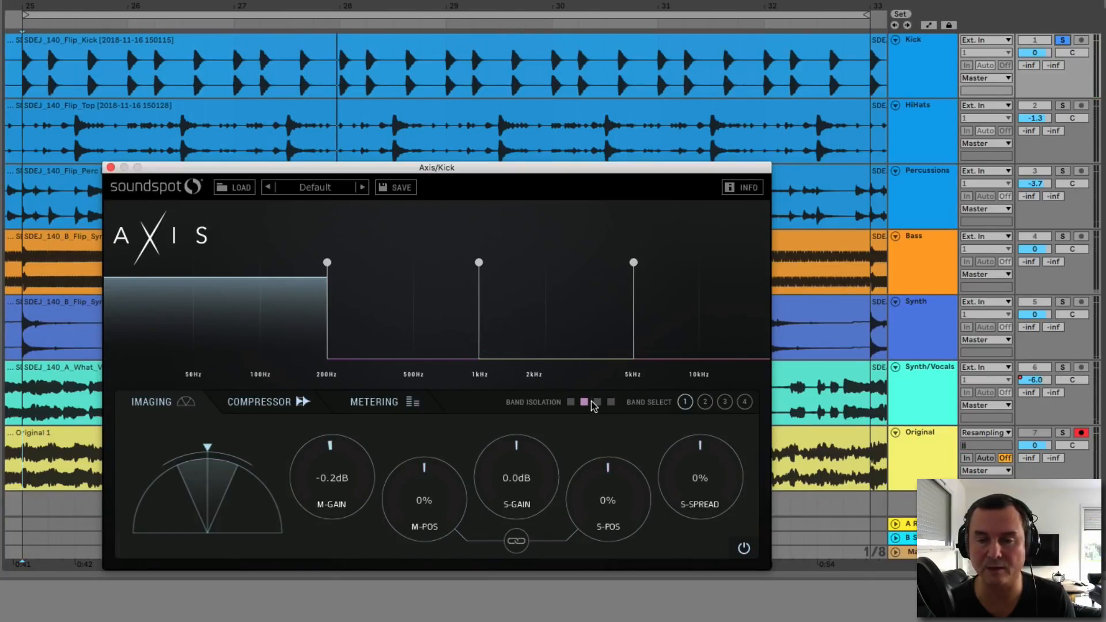
# Step: Compare band selection with band isolation by selecting bands 2 and 1 in turn, adding band 3 to the isolation and selecting it
pyautogui.press('space')
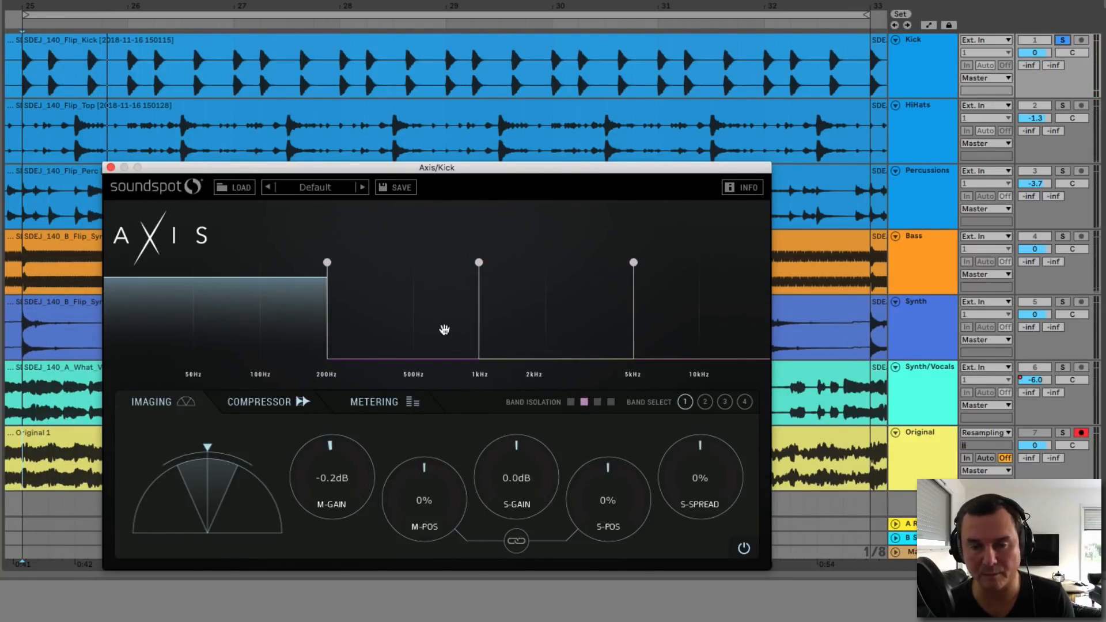
pyautogui.click(445, 330)
pyautogui.click(253, 303)
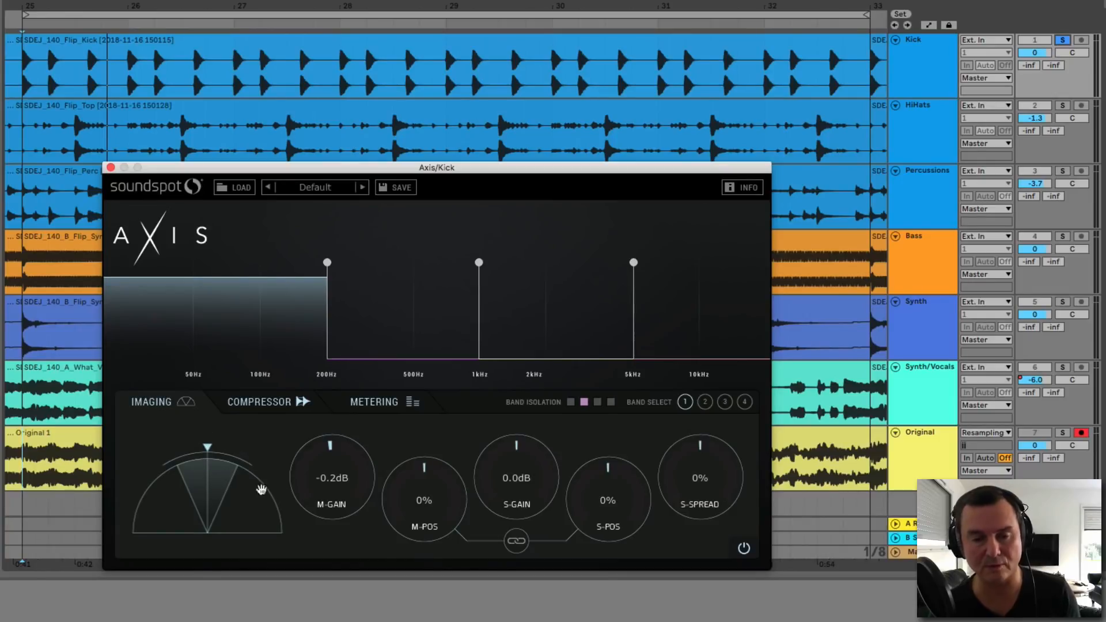
pyautogui.click(415, 320)
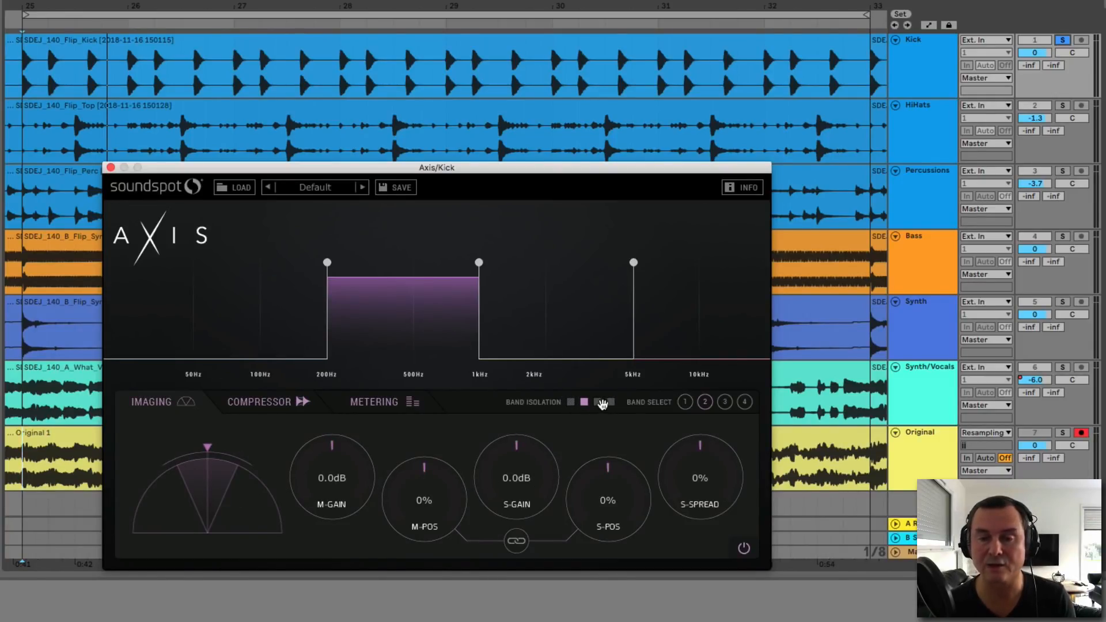
pyautogui.click(590, 332)
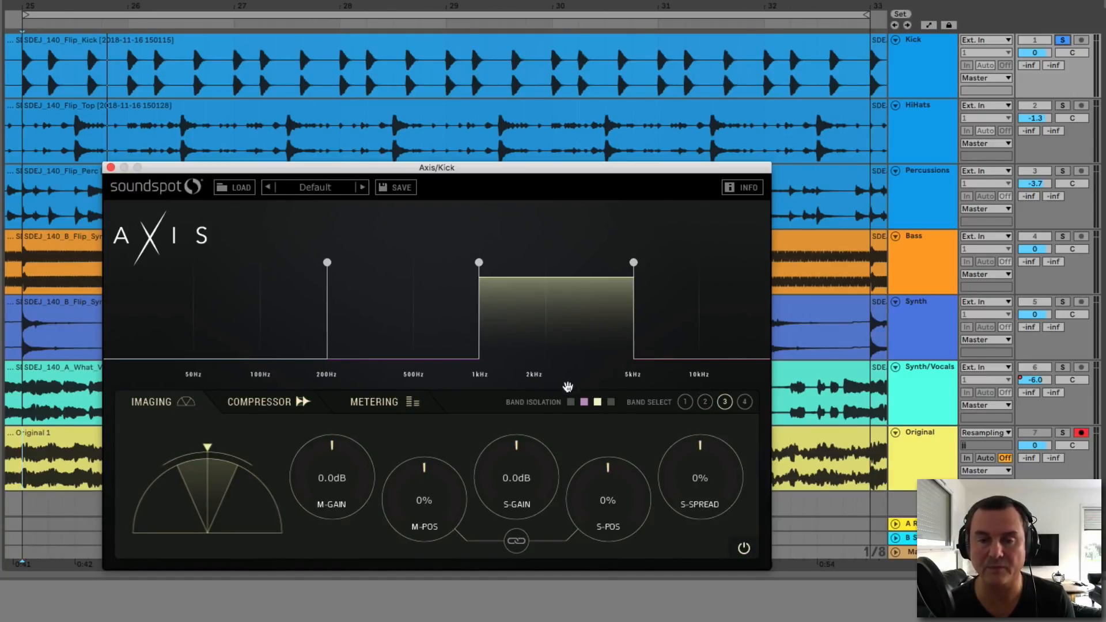
# Step: Play the kick with only band 3 isolated, and switch both the selection and the isolation to band 1
pyautogui.press('space')
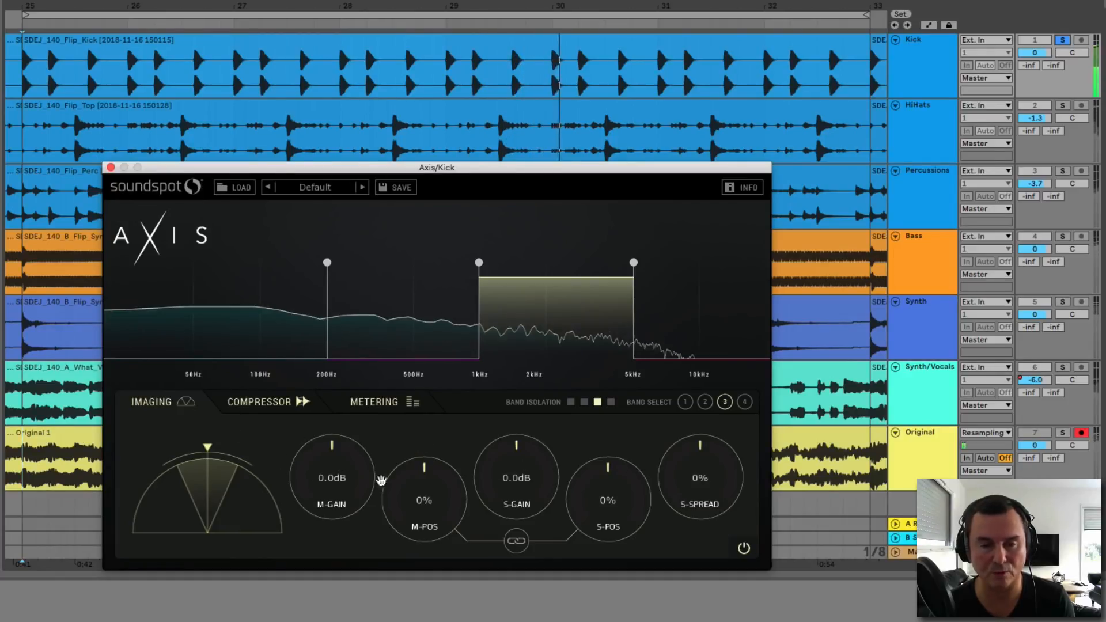
pyautogui.click(304, 363)
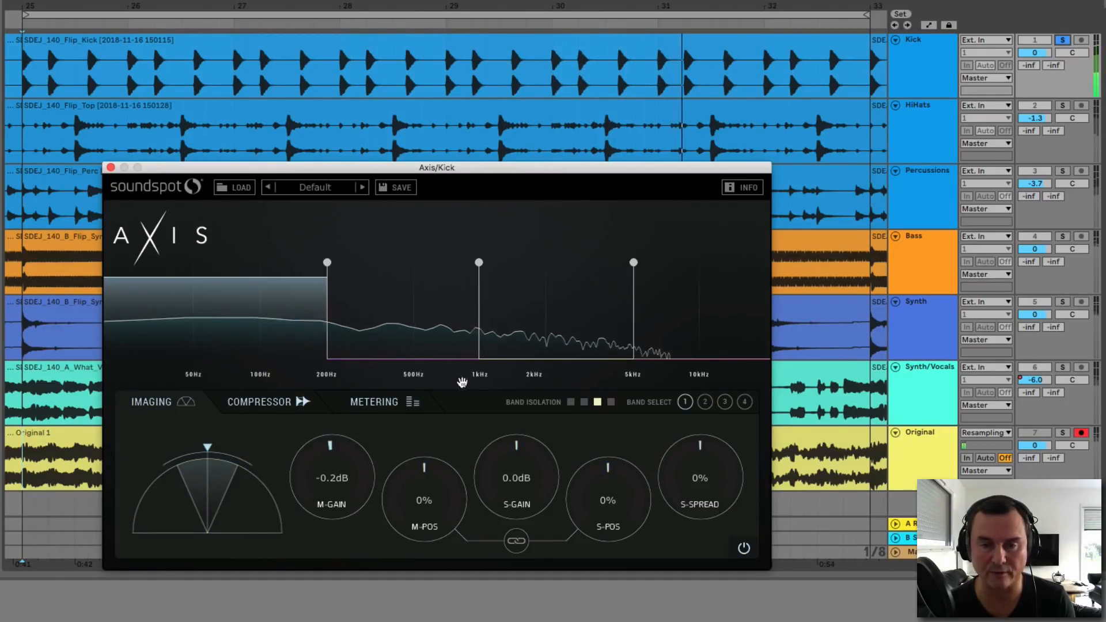
pyautogui.click(571, 403)
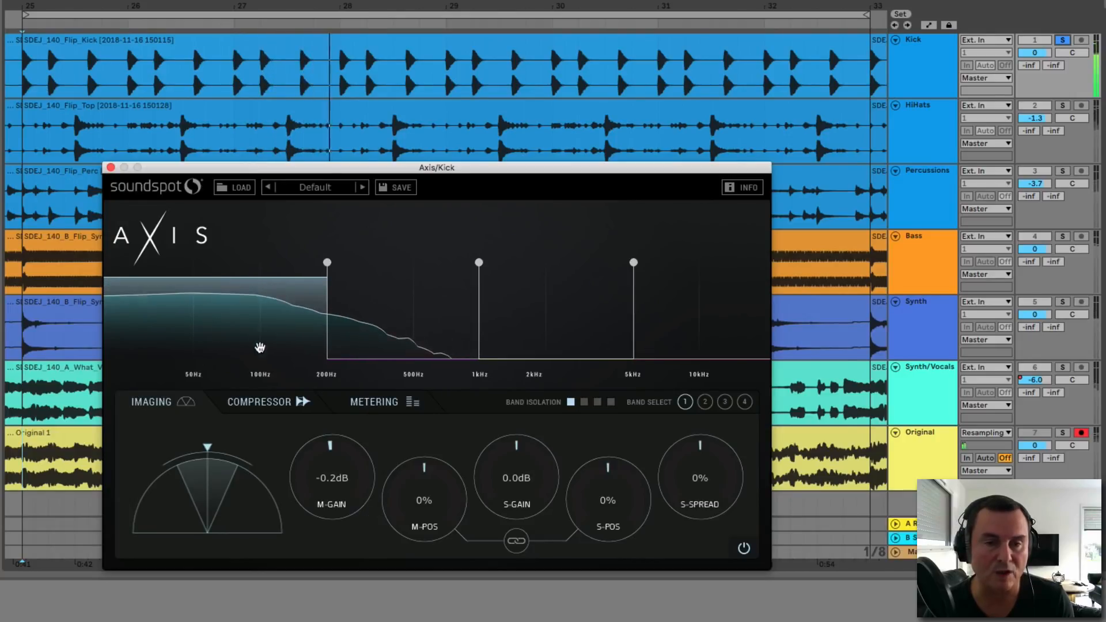
# Step: Restart playback and set band 1's S-Spread to -98% and its M-Gain to 1.0 dB
pyautogui.press('space')
pyautogui.press('space')
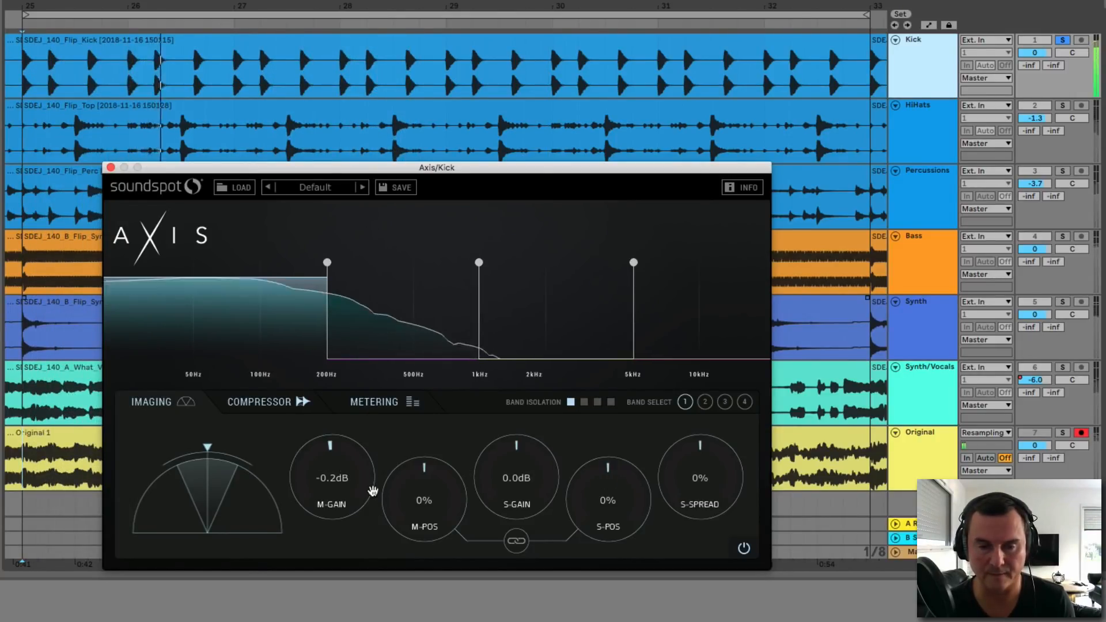
pyautogui.moveTo(700, 453); pyautogui.dragTo(668, 618)
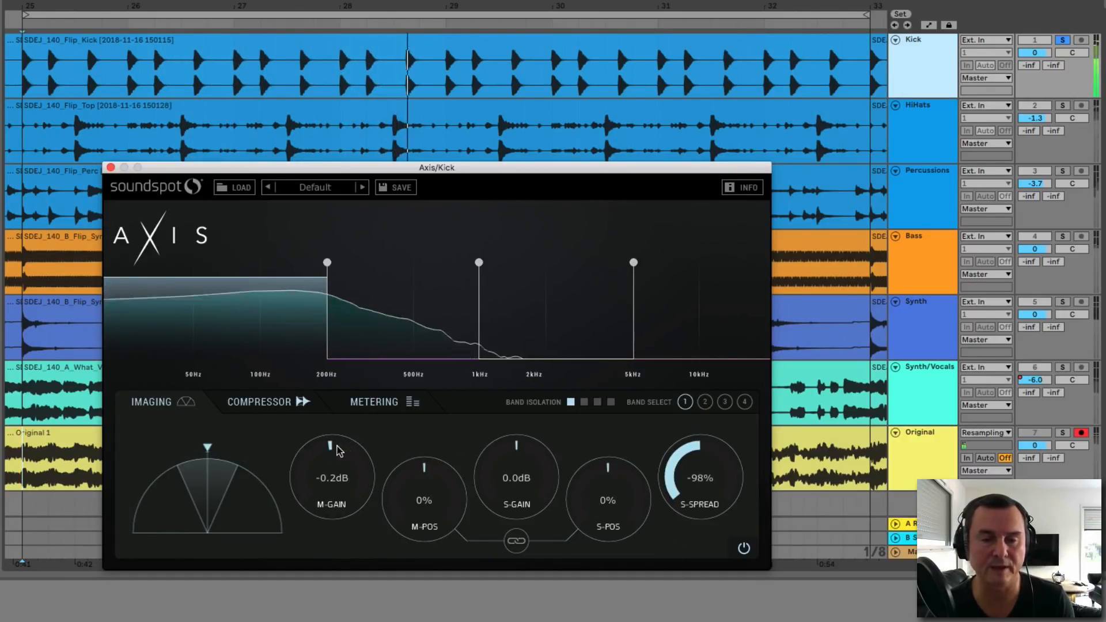
pyautogui.moveTo(333, 445)
pyautogui.mouseDown()
pyautogui.moveTo(334, 433)
pyautogui.moveTo(335, 444)
pyautogui.mouseUp()
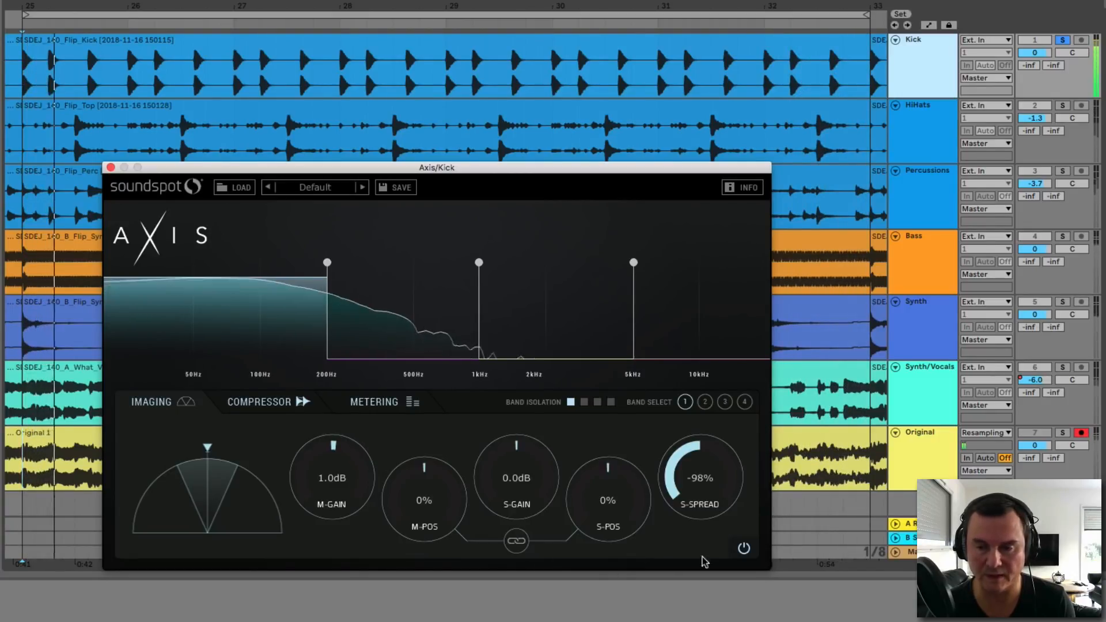
# Step: Compare band 1's imaging bypassed and active during playback, and reset its M-Gain to 0.0 dB
pyautogui.click(744, 550)
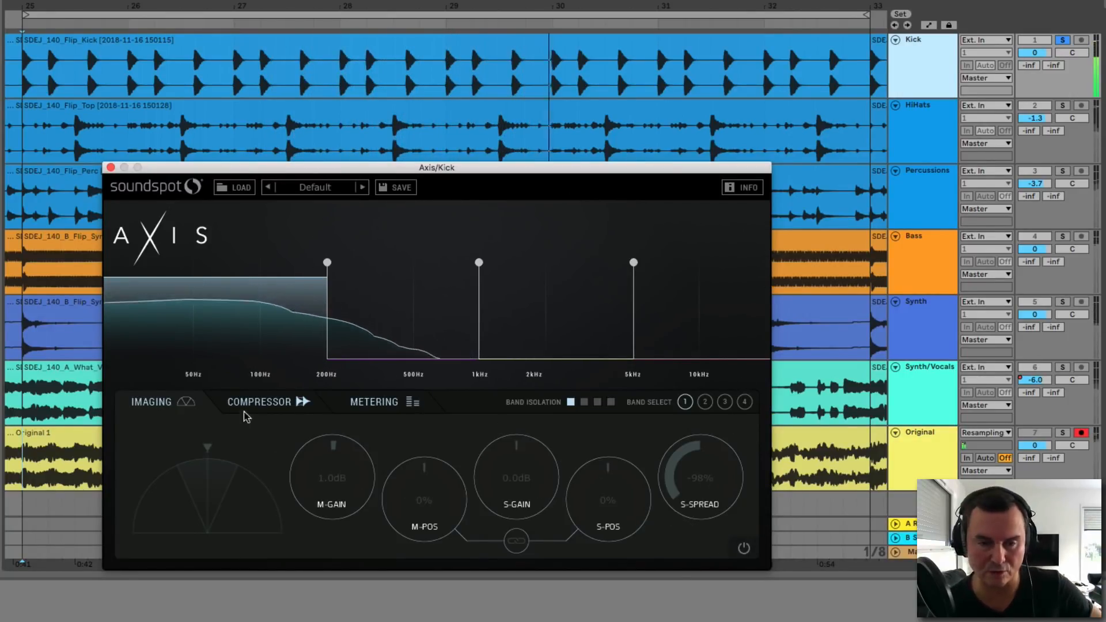
pyautogui.click(744, 549)
pyautogui.click(745, 549)
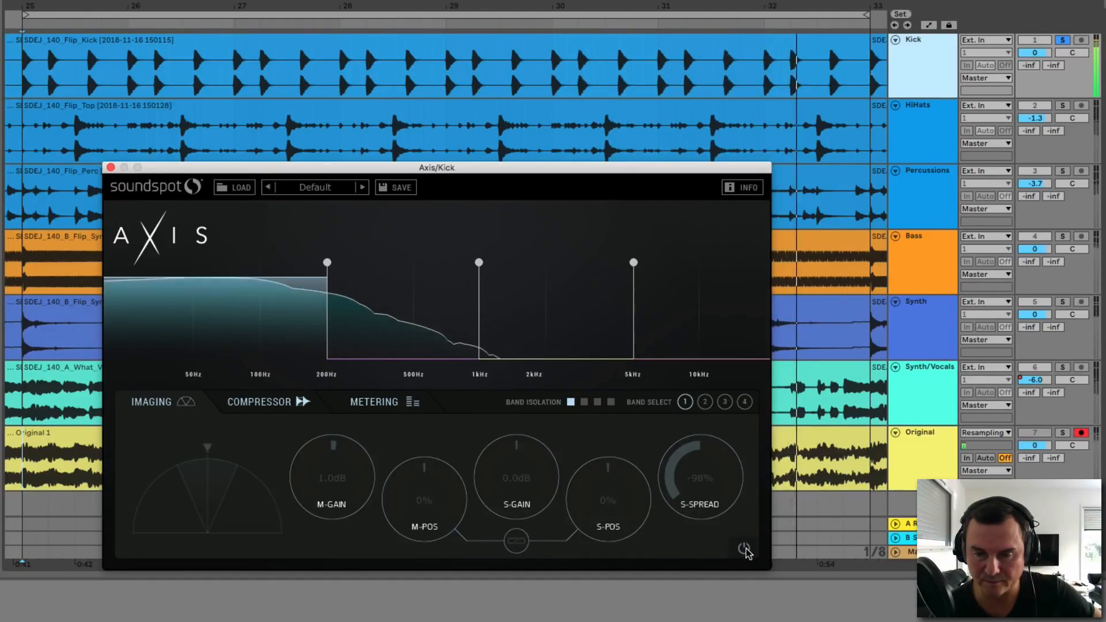
pyautogui.click(745, 549)
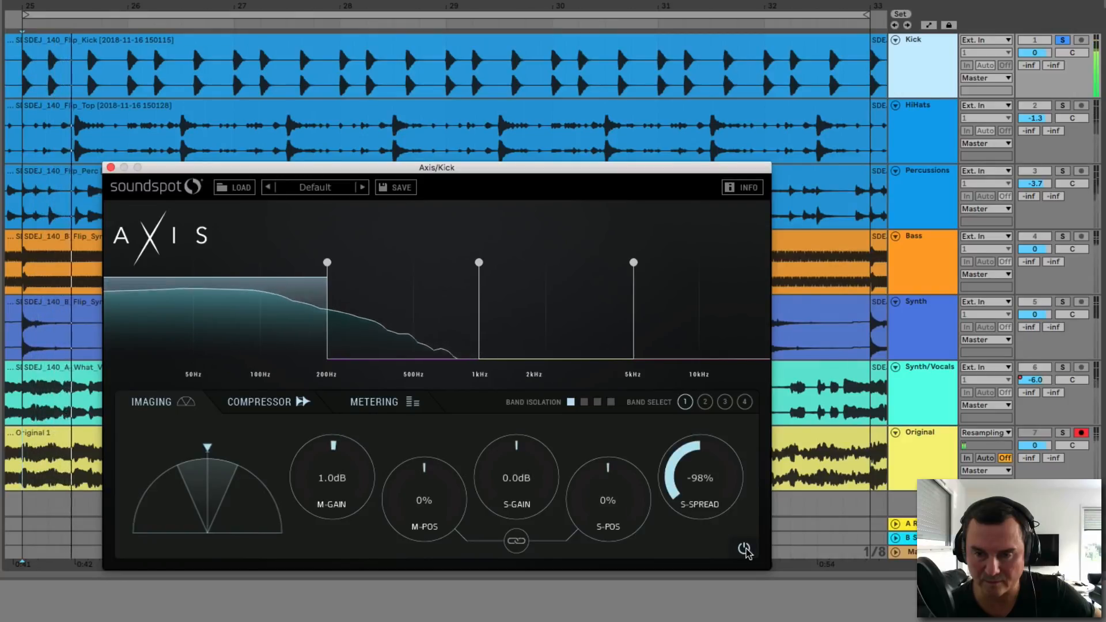
pyautogui.doubleClick(337, 451)
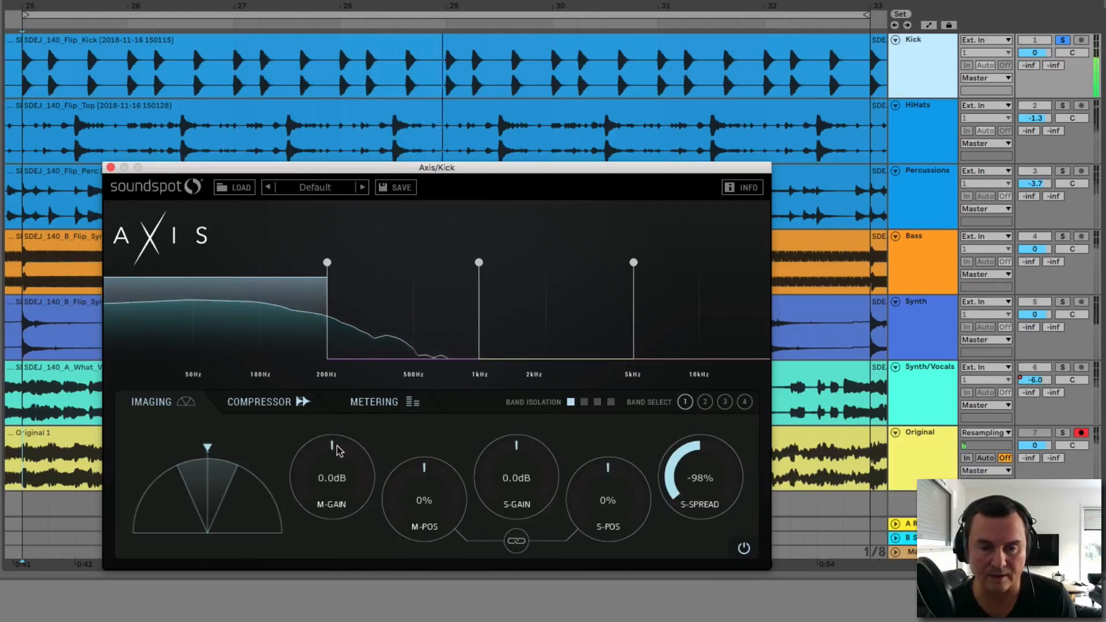
# Step: Select and isolate band 2, setting its M-Gain to -1.9 dB and its S-Spread to -100%
pyautogui.click(470, 350)
pyautogui.click(584, 402)
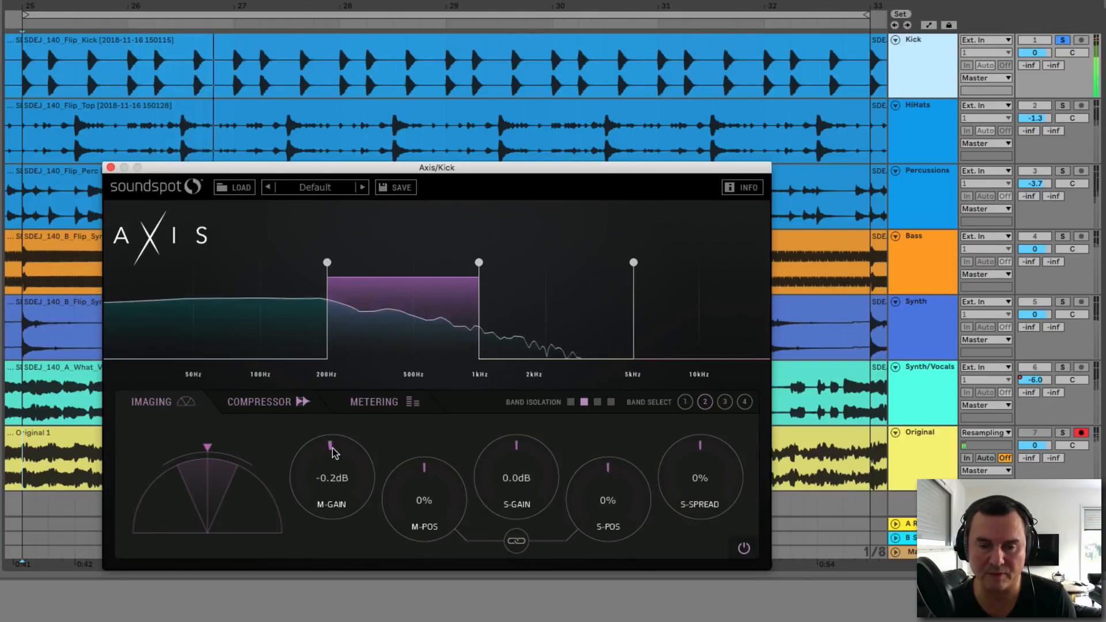
pyautogui.moveTo(334, 449); pyautogui.dragTo(333, 462)
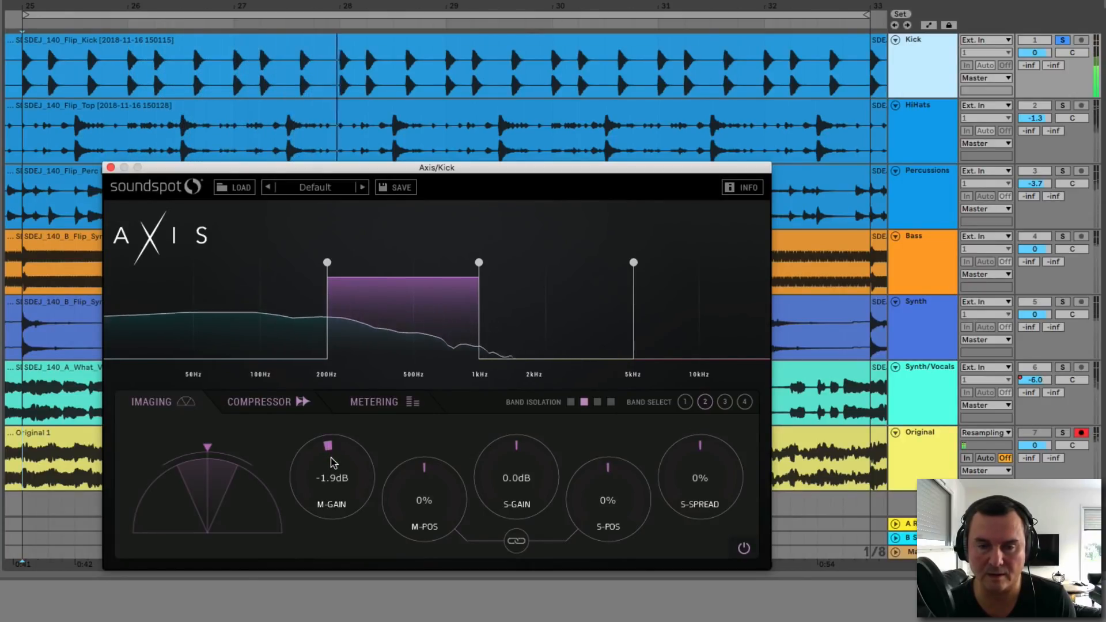
pyautogui.moveTo(701, 447); pyautogui.dragTo(701, 478)
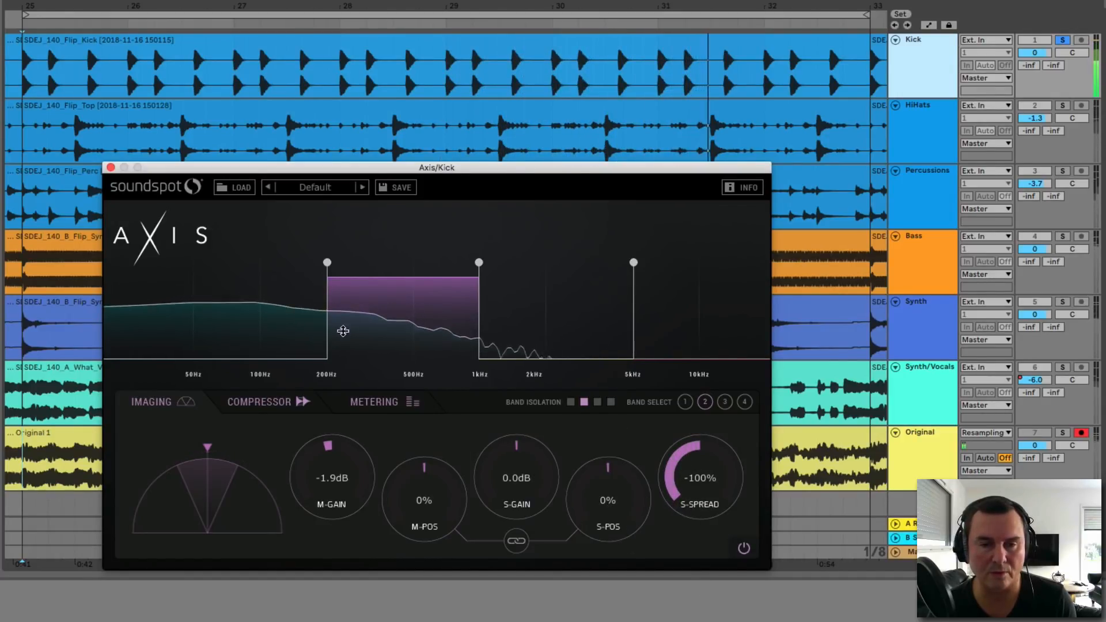
# Step: Select and isolate band 3, and raise its M-Gain to 1.5 dB while the kick plays
pyautogui.click(528, 320)
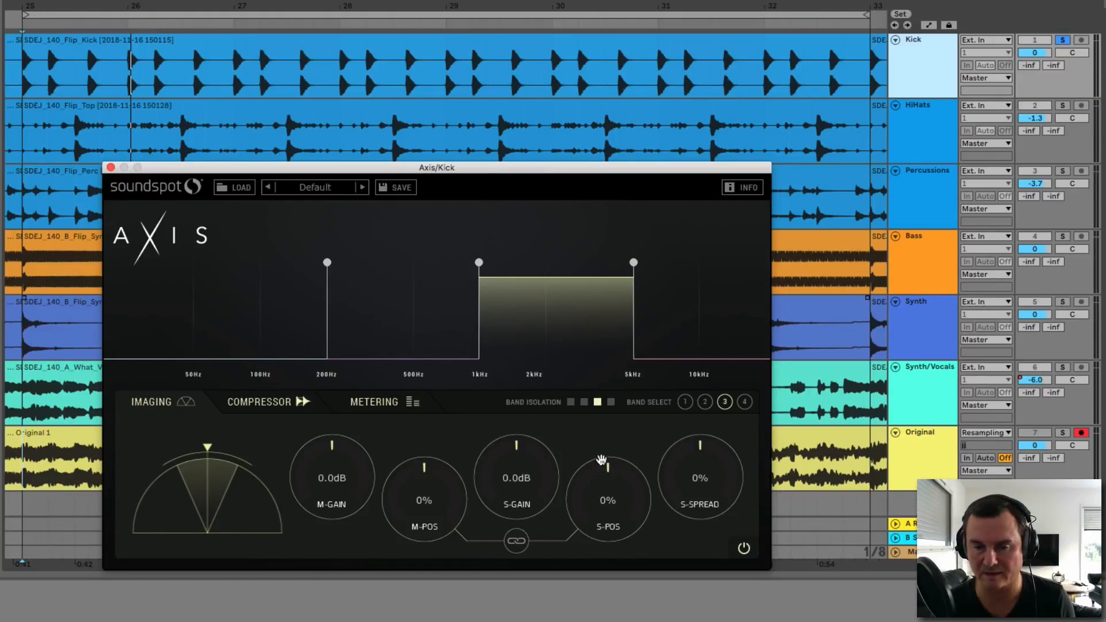
pyautogui.press('space')
pyautogui.moveTo(341, 459)
pyautogui.mouseDown()
pyautogui.moveTo(339, 421)
pyautogui.moveTo(339, 440)
pyautogui.mouseUp()
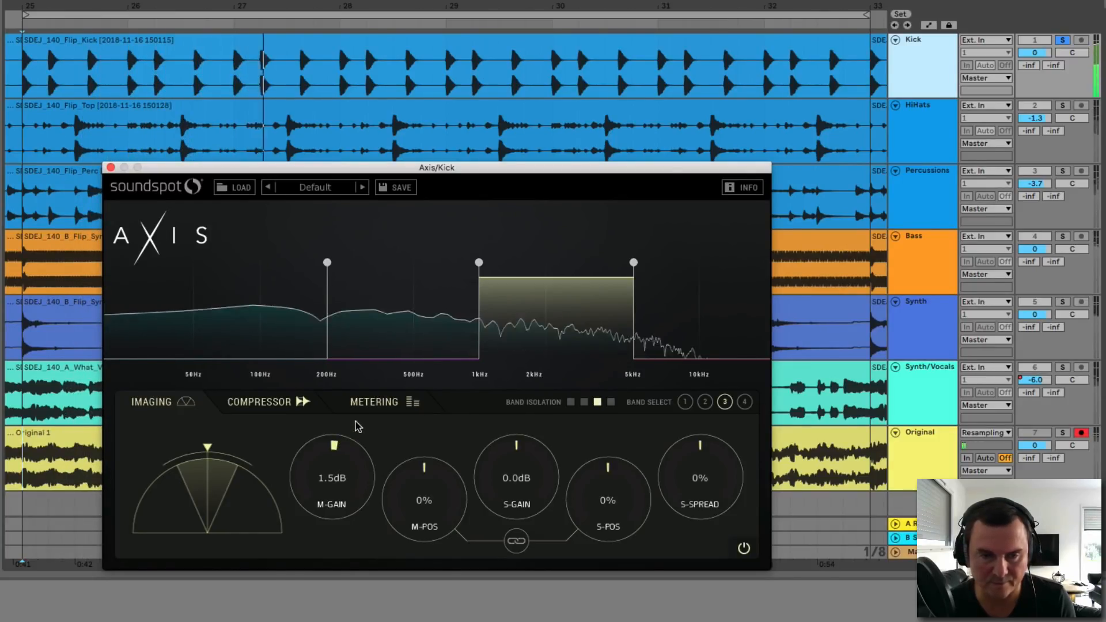
# Step: Set band 3's compressor Down/Up amount to -76% and compare its compression bypassed and active while the kick plays
pyautogui.click(276, 402)
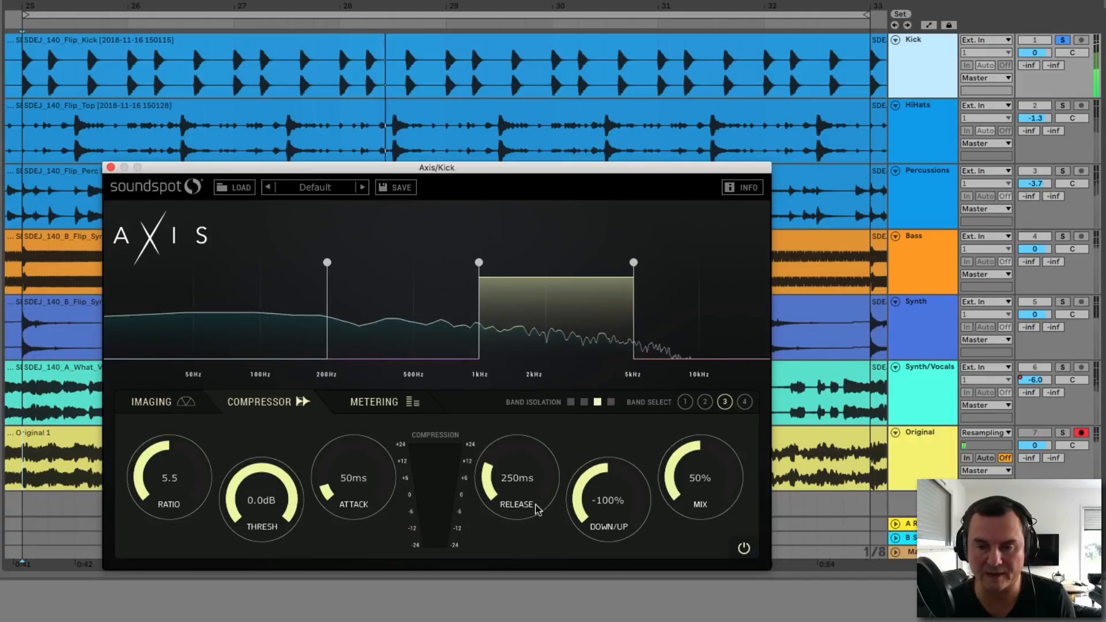
pyautogui.moveTo(583, 521); pyautogui.dragTo(581, 491)
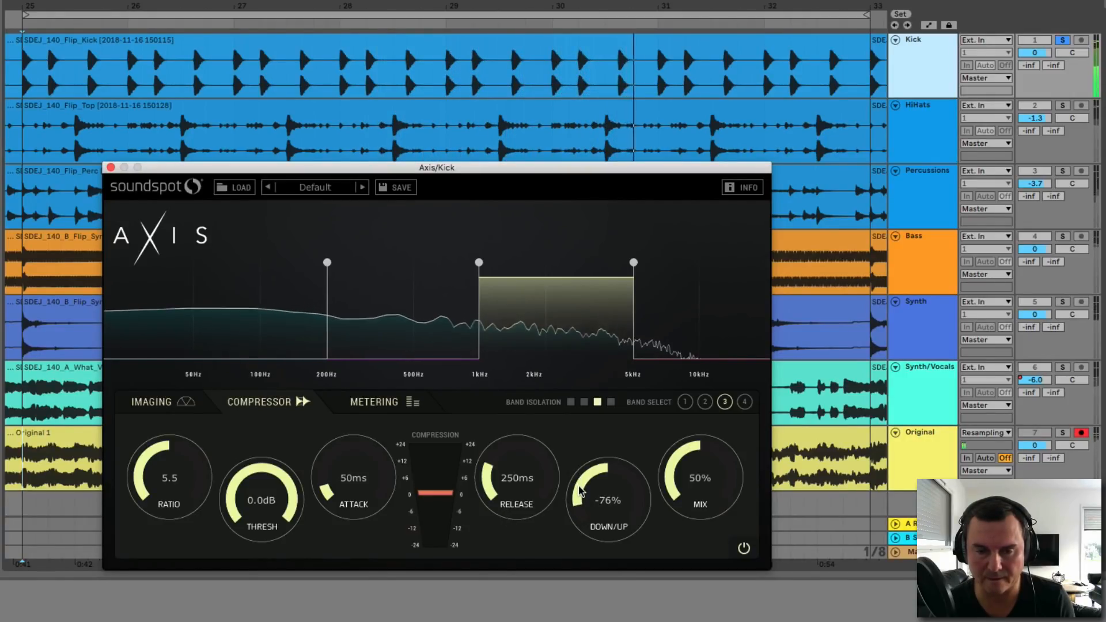
pyautogui.click(743, 549)
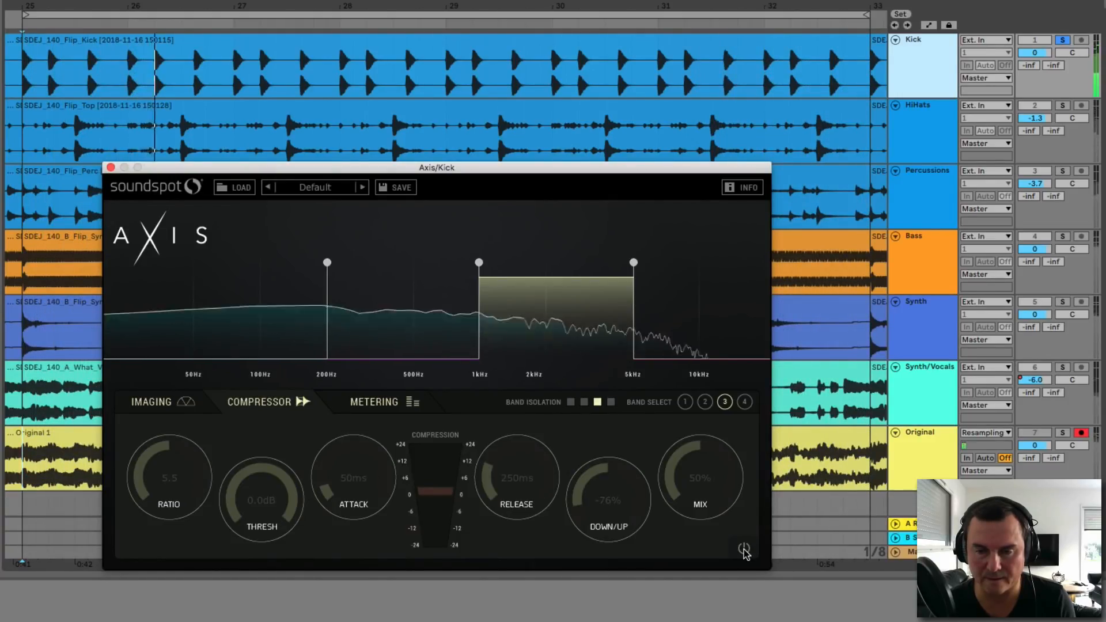
pyautogui.click(744, 549)
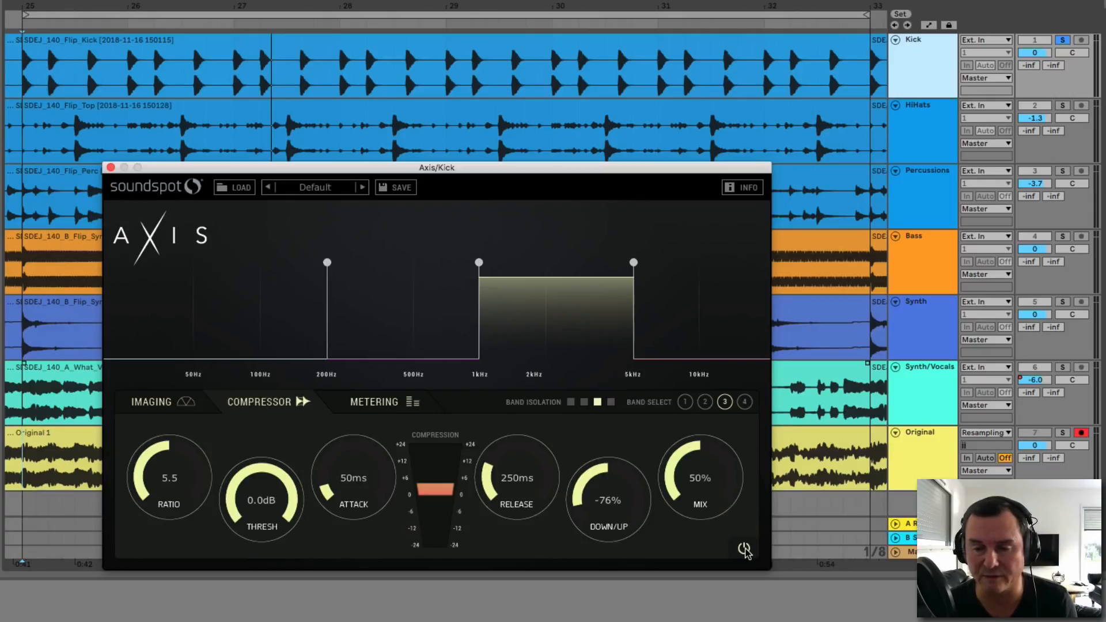
pyautogui.press('space')
pyautogui.click(744, 549)
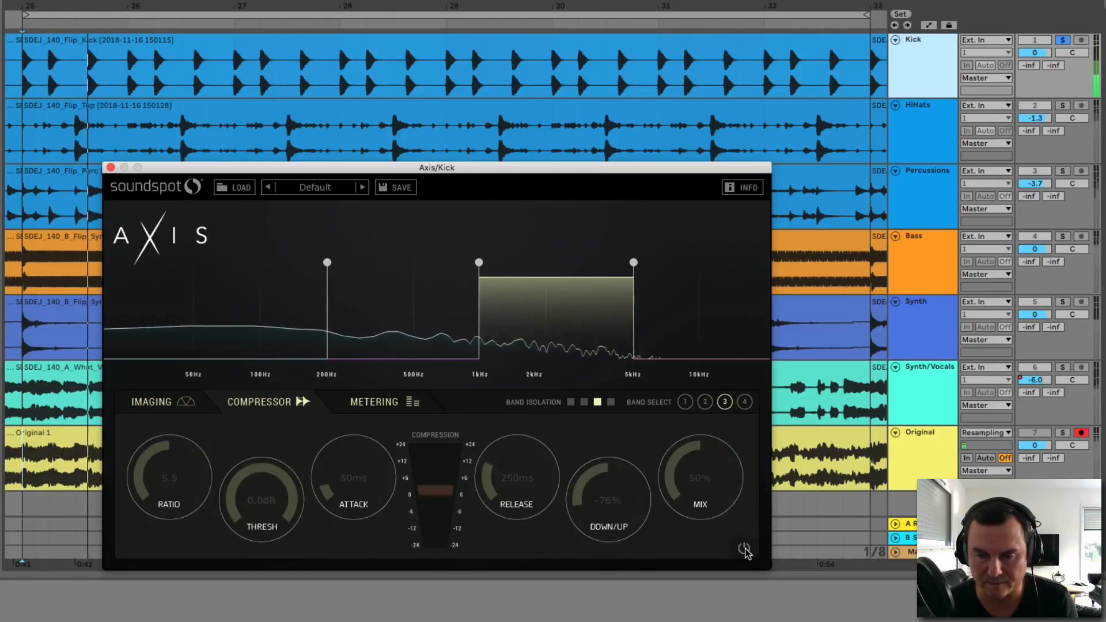
pyautogui.click(744, 550)
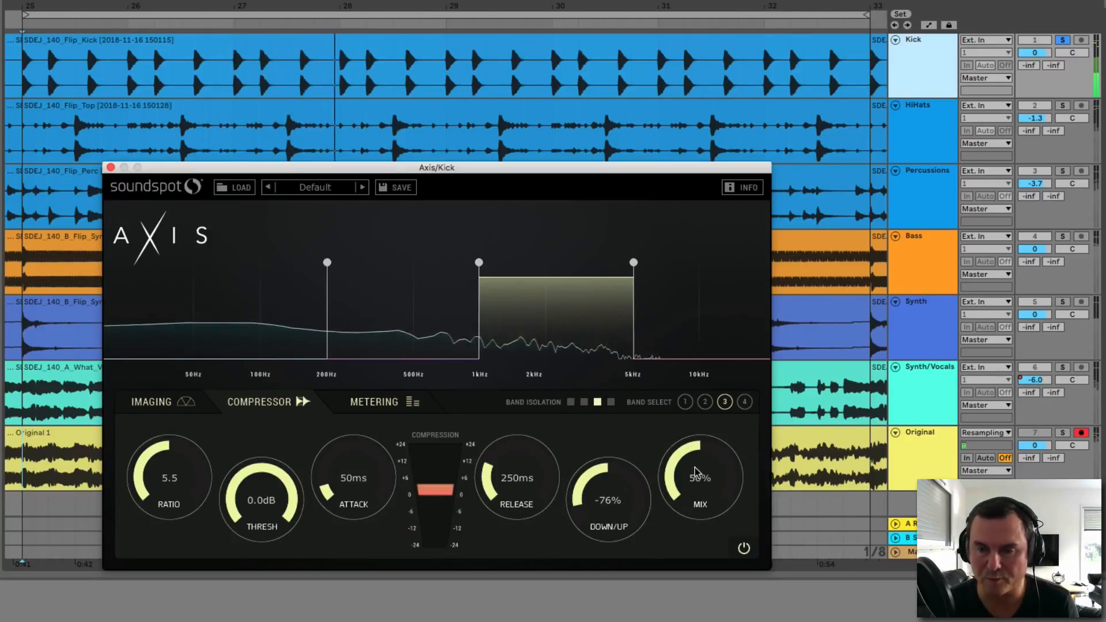
# Step: Isolate band 4 and examine the peak and RMS metering of bands 3, 4, 2 and 1 in turn
pyautogui.click(611, 402)
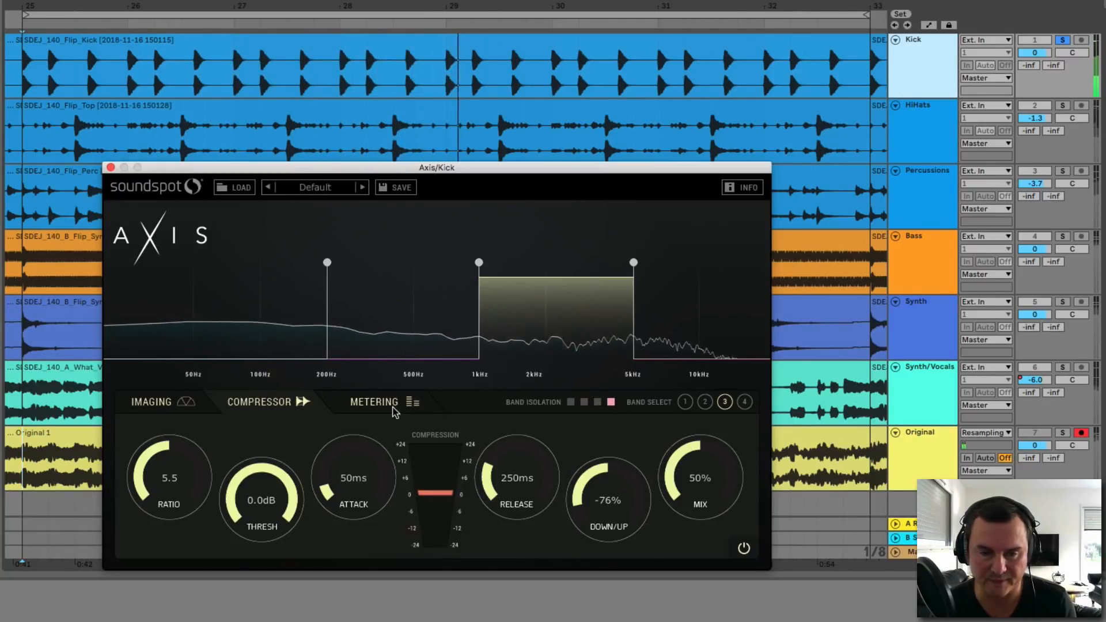
pyautogui.click(378, 403)
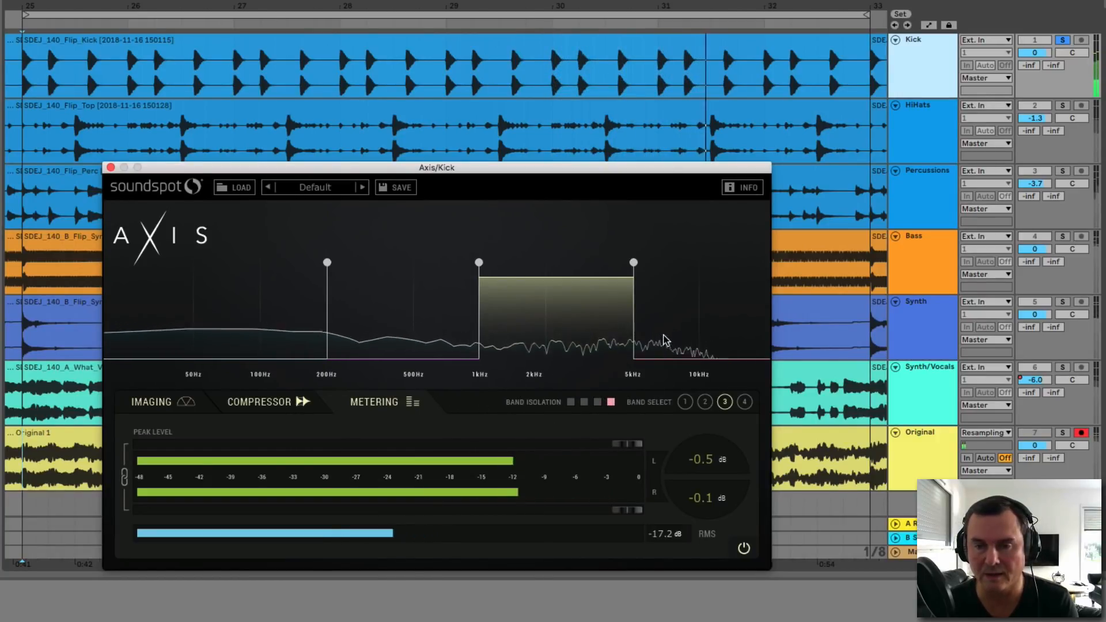
pyautogui.click(684, 314)
pyautogui.click(385, 402)
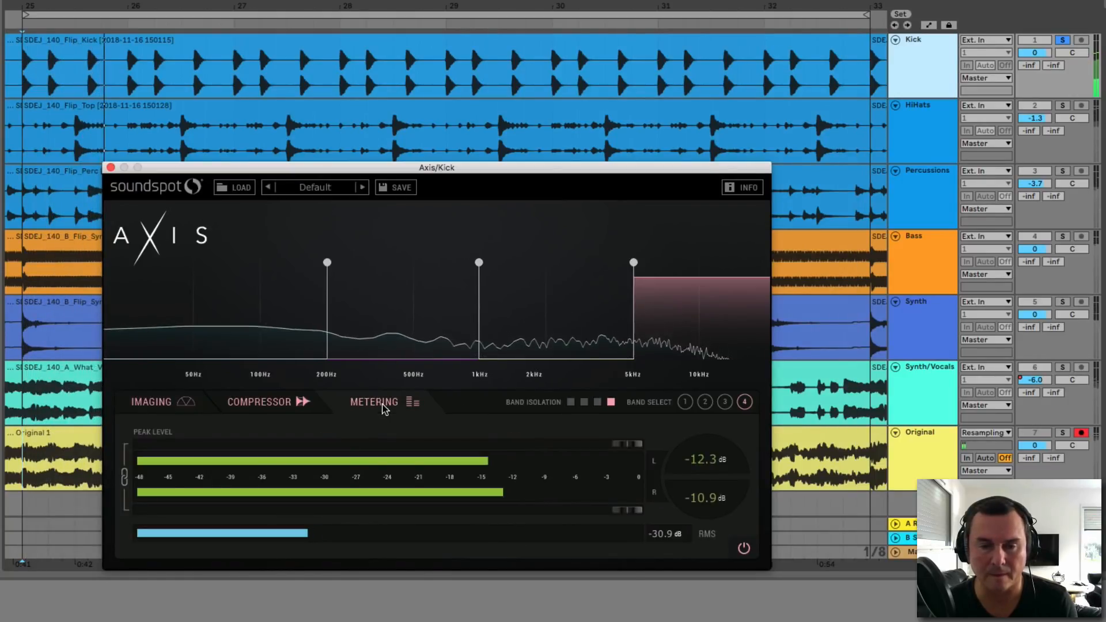
pyautogui.click(402, 316)
pyautogui.click(380, 403)
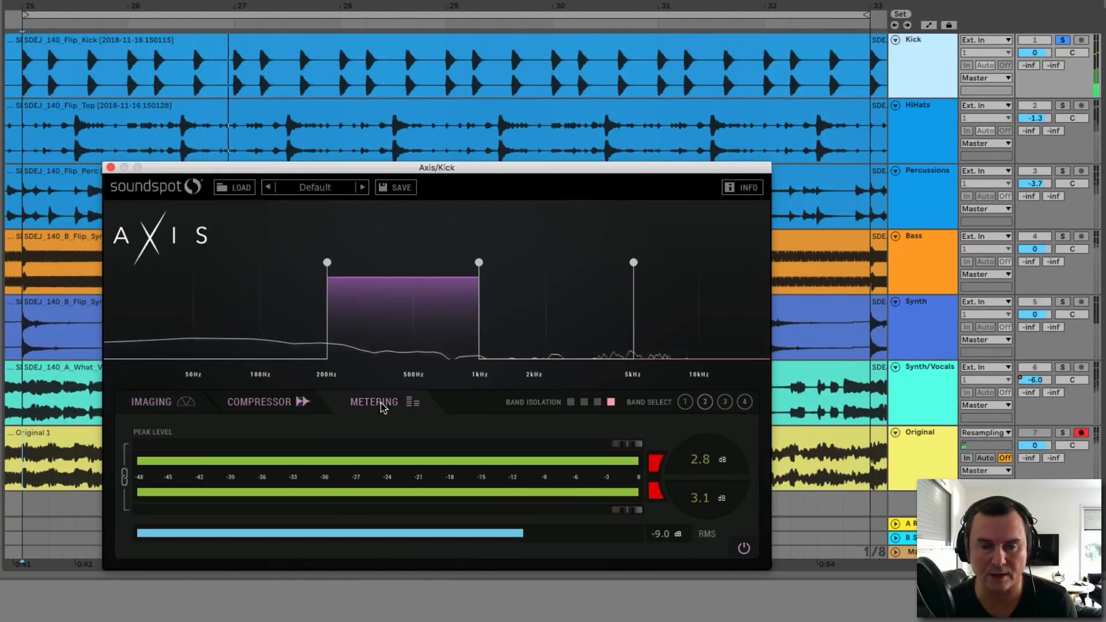
pyautogui.click(260, 306)
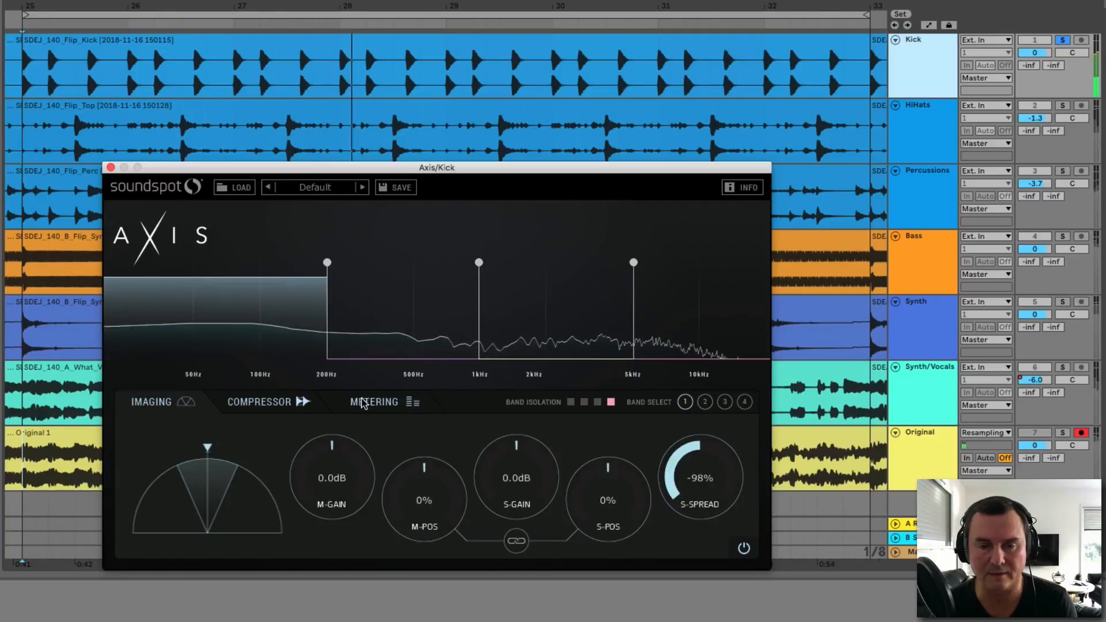
pyautogui.click(375, 403)
pyautogui.click(560, 307)
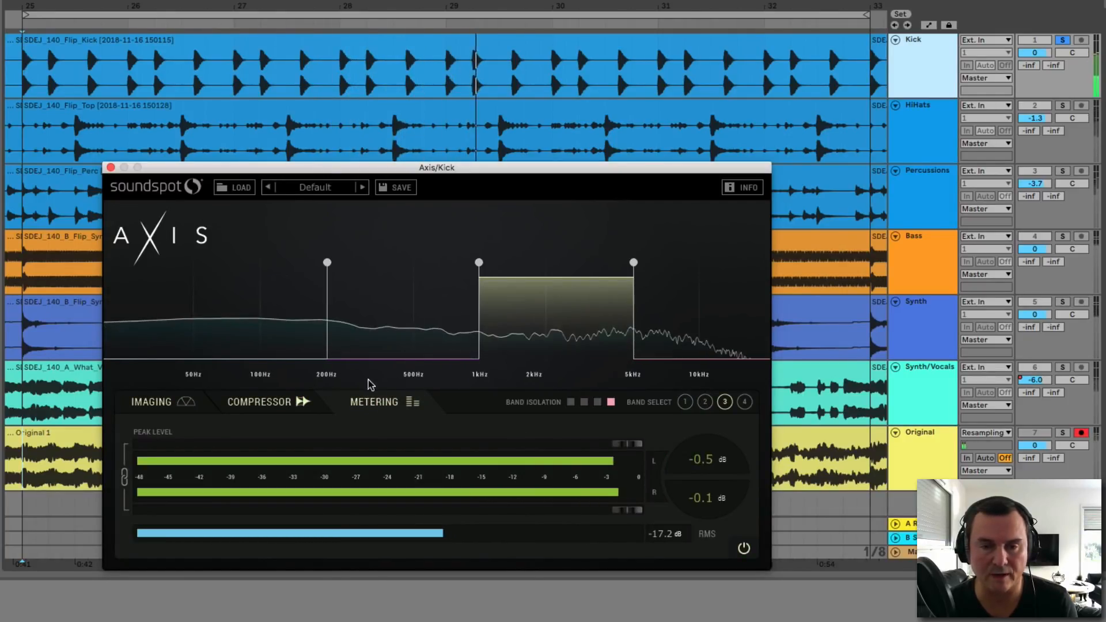
# Step: Review band 3's compressor settings and try adjusting the Down/Up amount of band 4's compressor
pyautogui.click(292, 401)
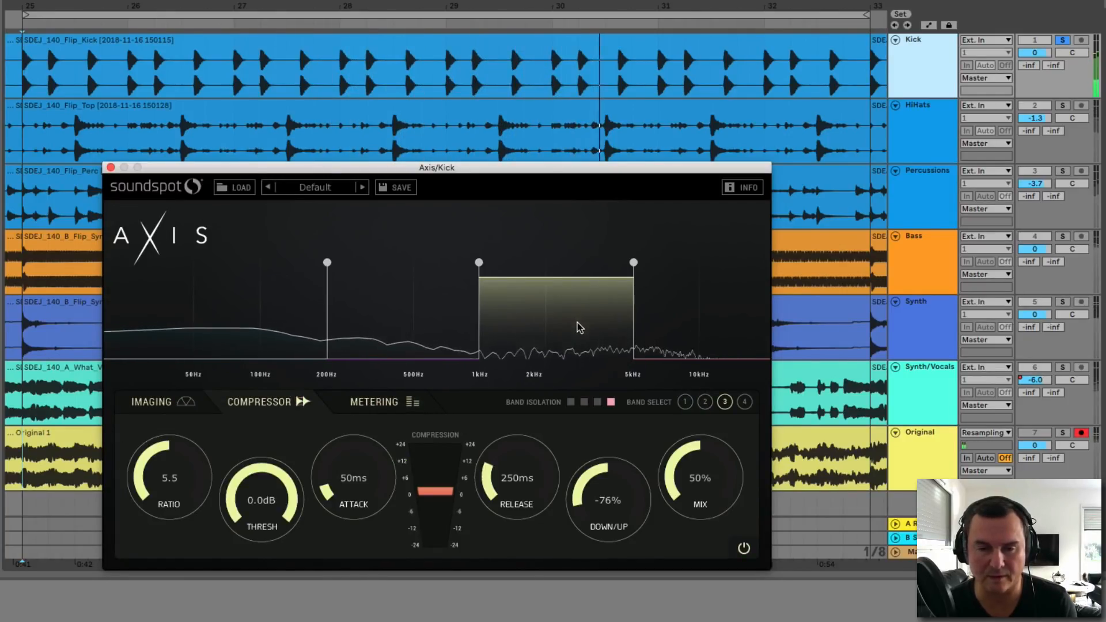
pyautogui.click(670, 311)
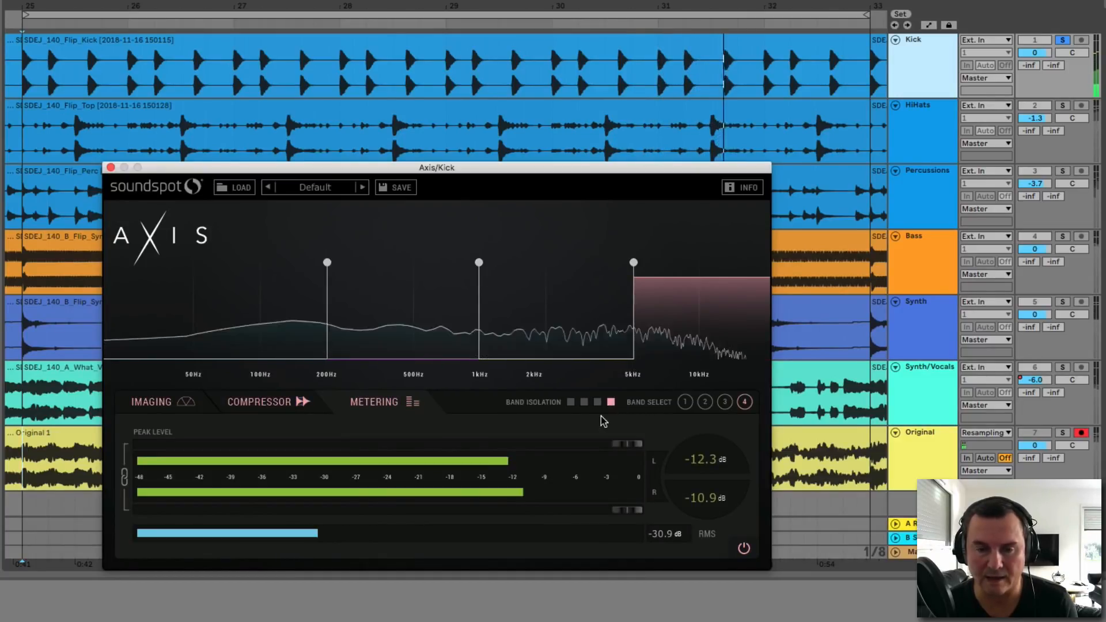
pyautogui.click(279, 403)
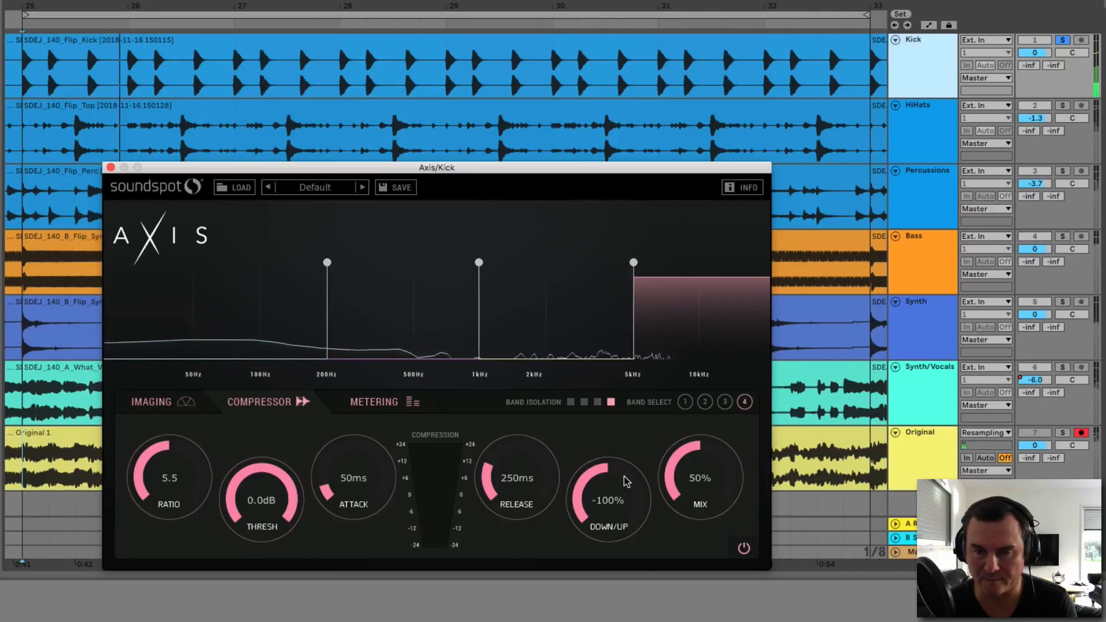
pyautogui.moveTo(581, 526); pyautogui.dragTo(599, 544)
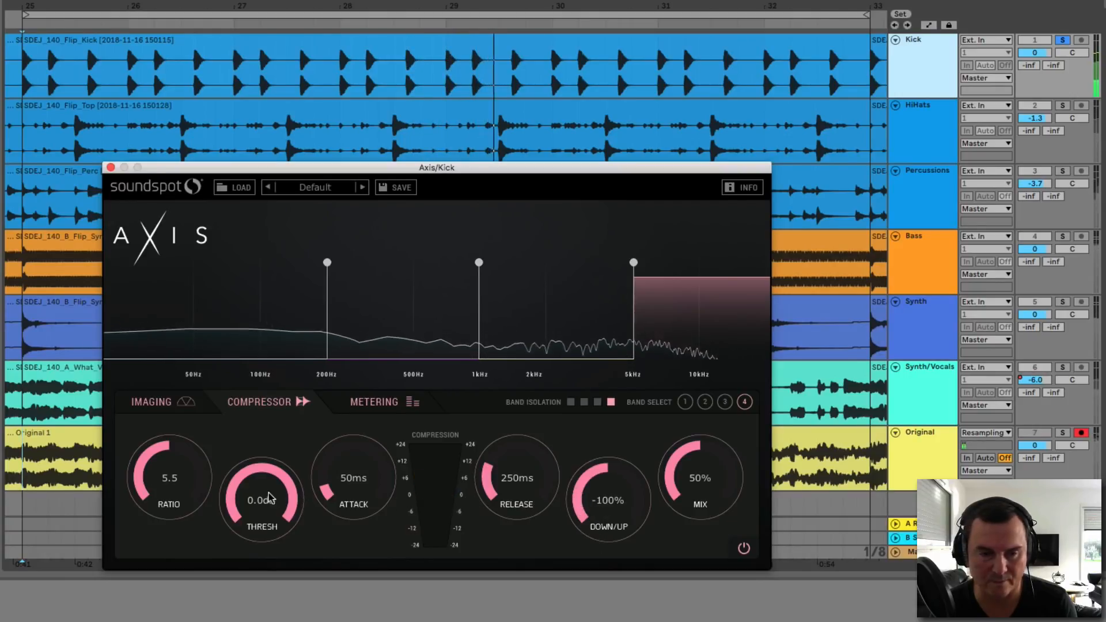
# Step: Select band 4's imaging settings and set its S-Spread to -100% and its M-Gain to 1.5 dB
pyautogui.click(152, 403)
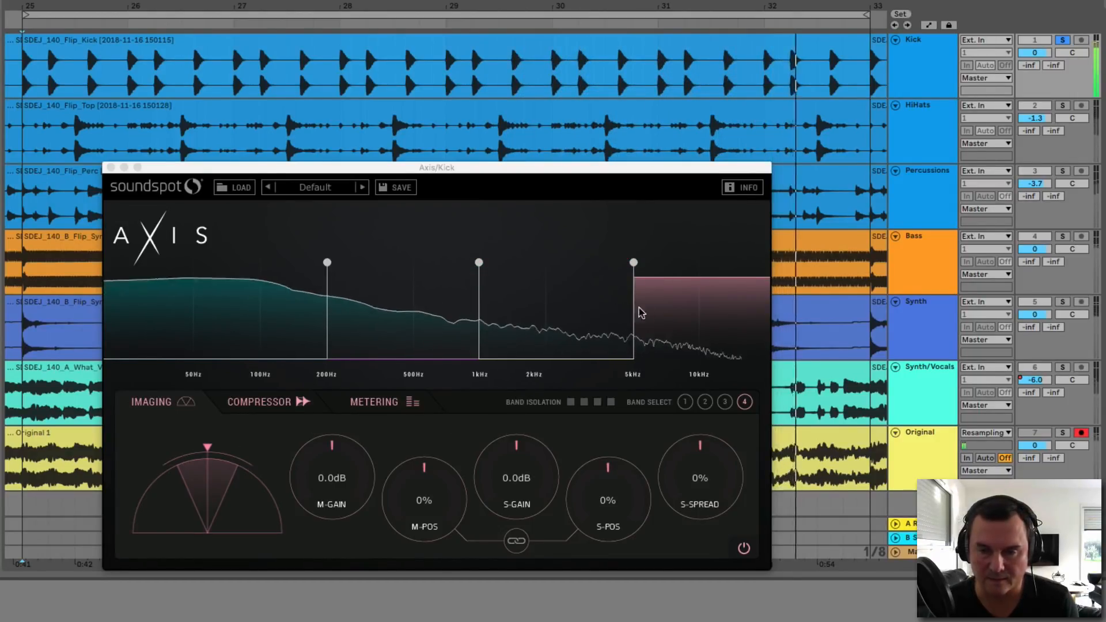
pyautogui.click(717, 336)
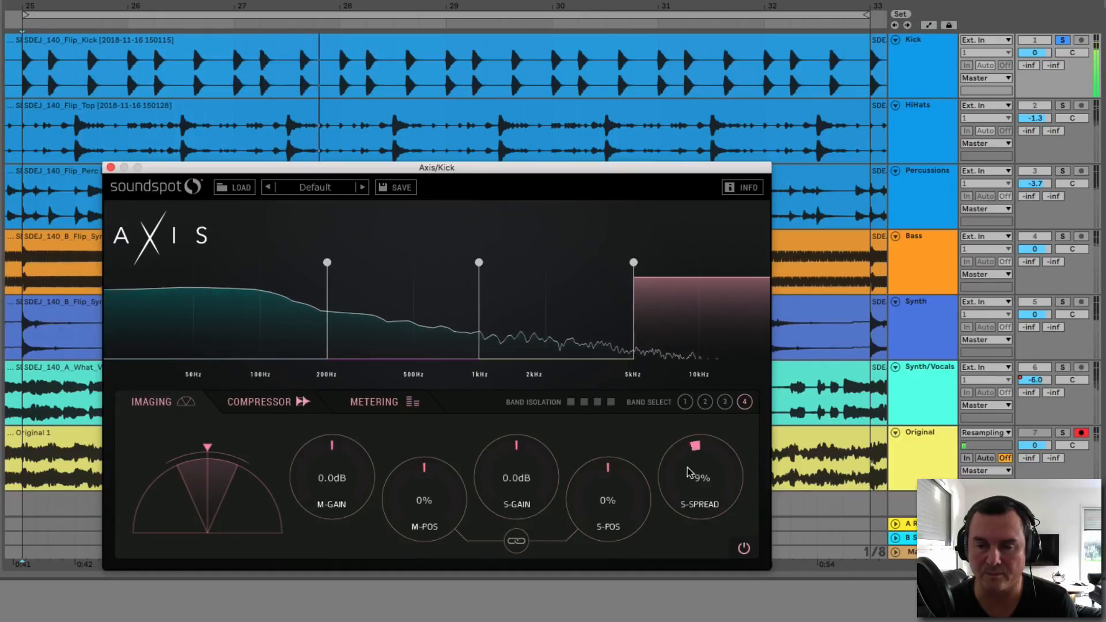
pyautogui.moveTo(689, 473); pyautogui.dragTo(571, 563)
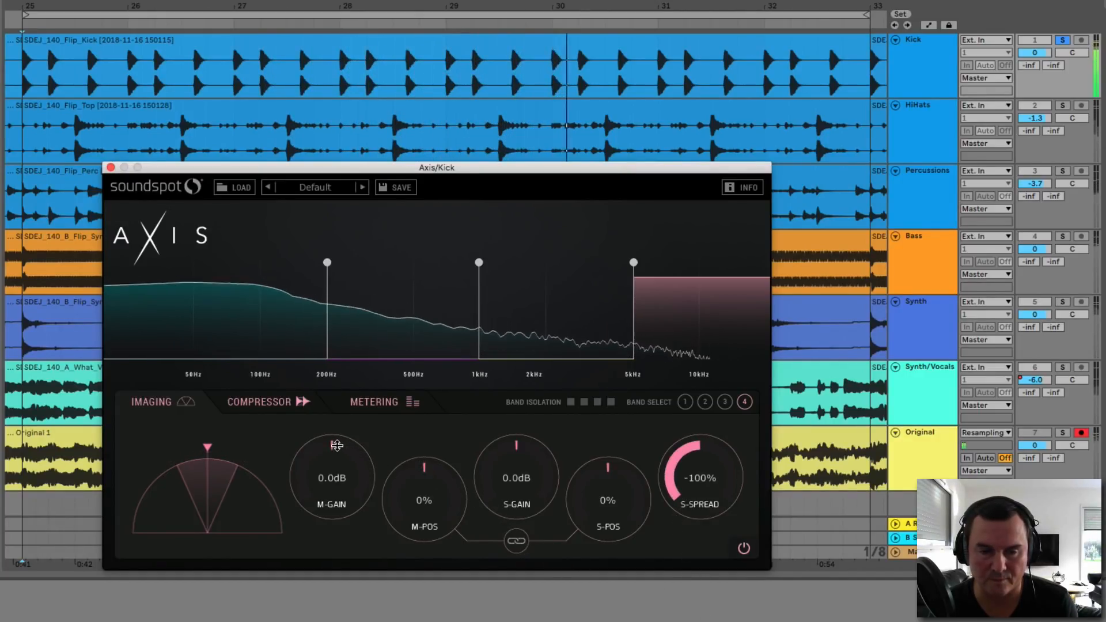
pyautogui.moveTo(337, 446)
pyautogui.mouseDown()
pyautogui.moveTo(332, 397)
pyautogui.moveTo(329, 435)
pyautogui.mouseUp()
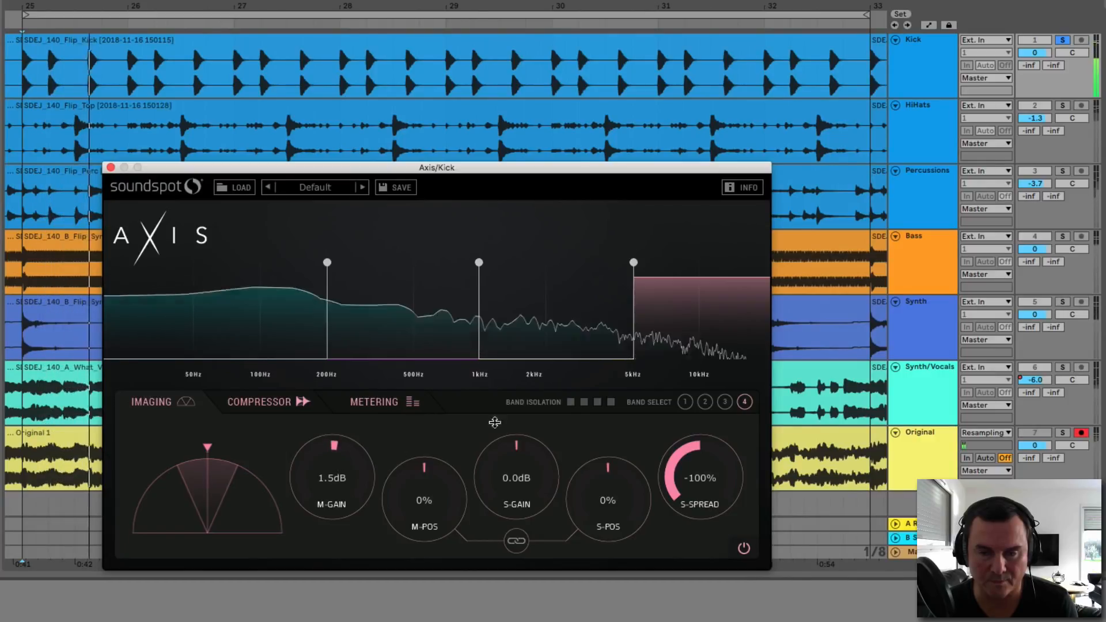
# Step: Check band 3's compressor settings and close the Axis window of the Kick track
pyautogui.click(606, 315)
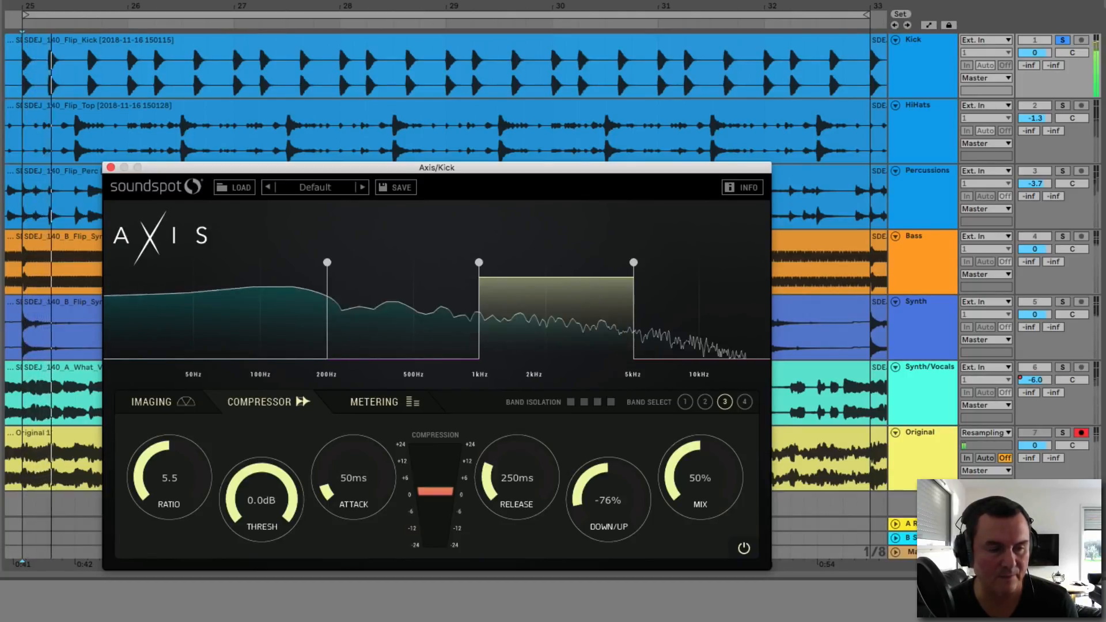
pyautogui.click(828, 45)
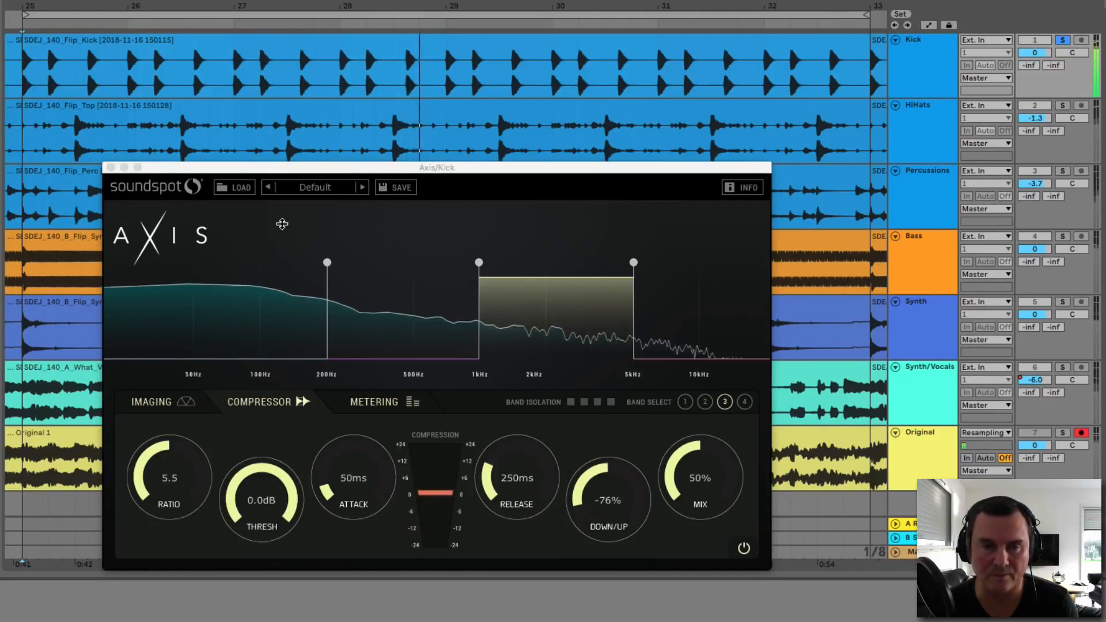
pyautogui.click(107, 167)
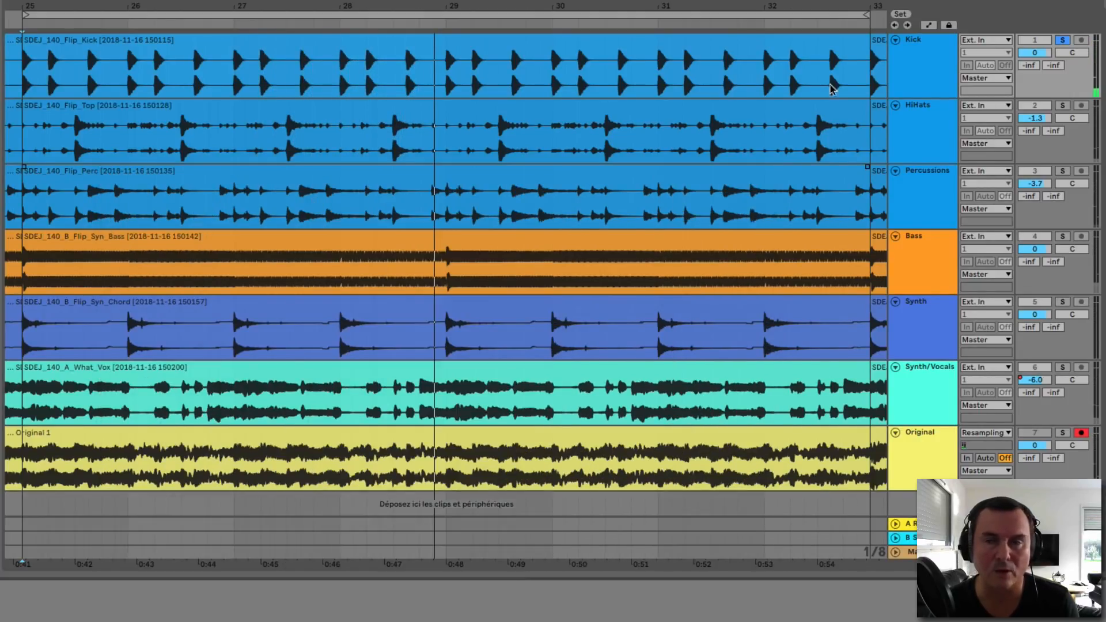
# Step: Play the full mix and compare it with the Kick track's Axis device switched off and on
pyautogui.press('space')
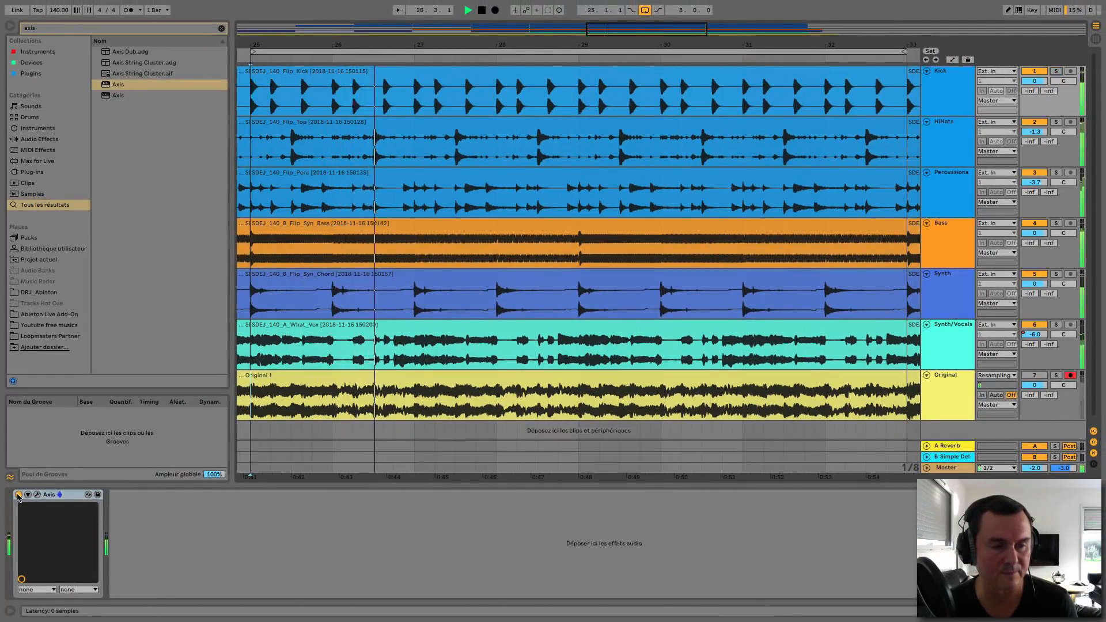
pyautogui.click(19, 494)
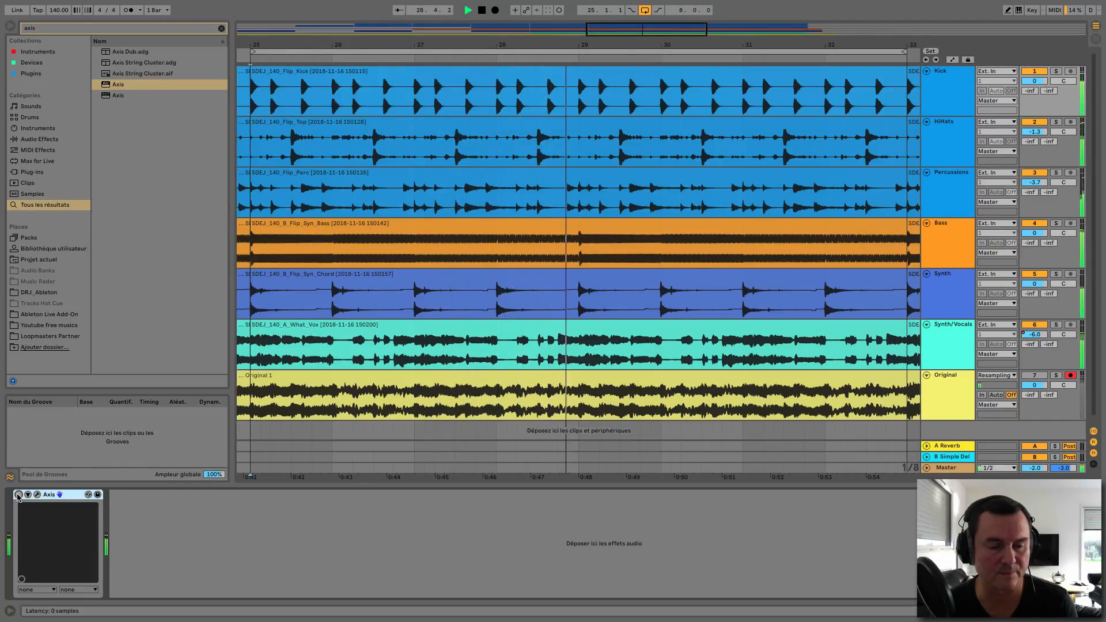
pyautogui.click(18, 495)
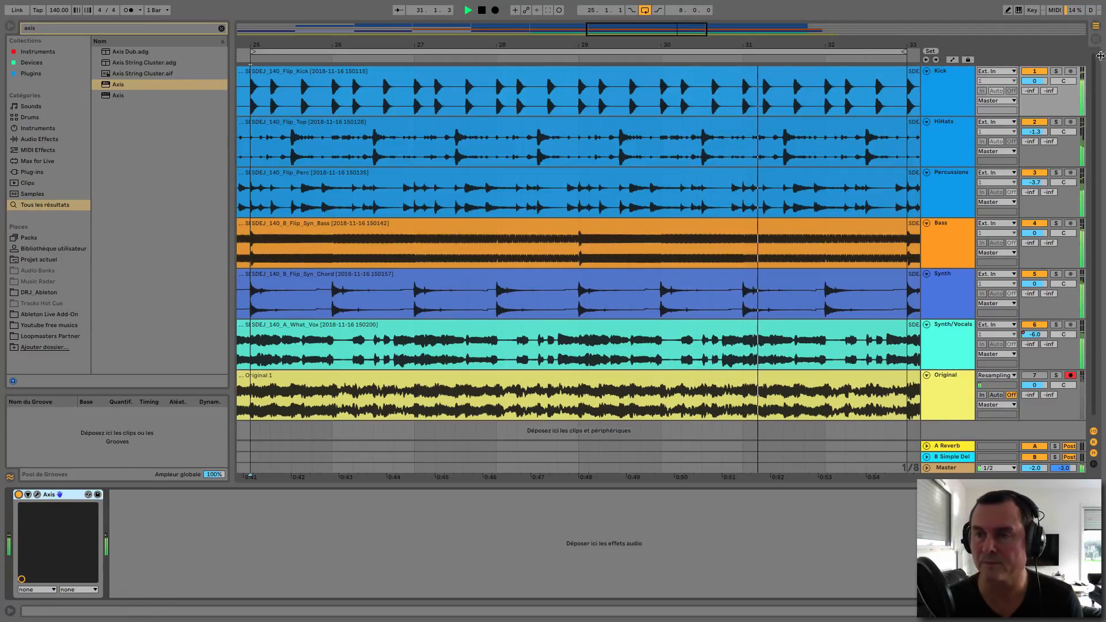
# Step: Solo the Kick track, inspect its stereo image in the Master's Ozone 8 Imager, and close the imager window
pyautogui.click(1056, 72)
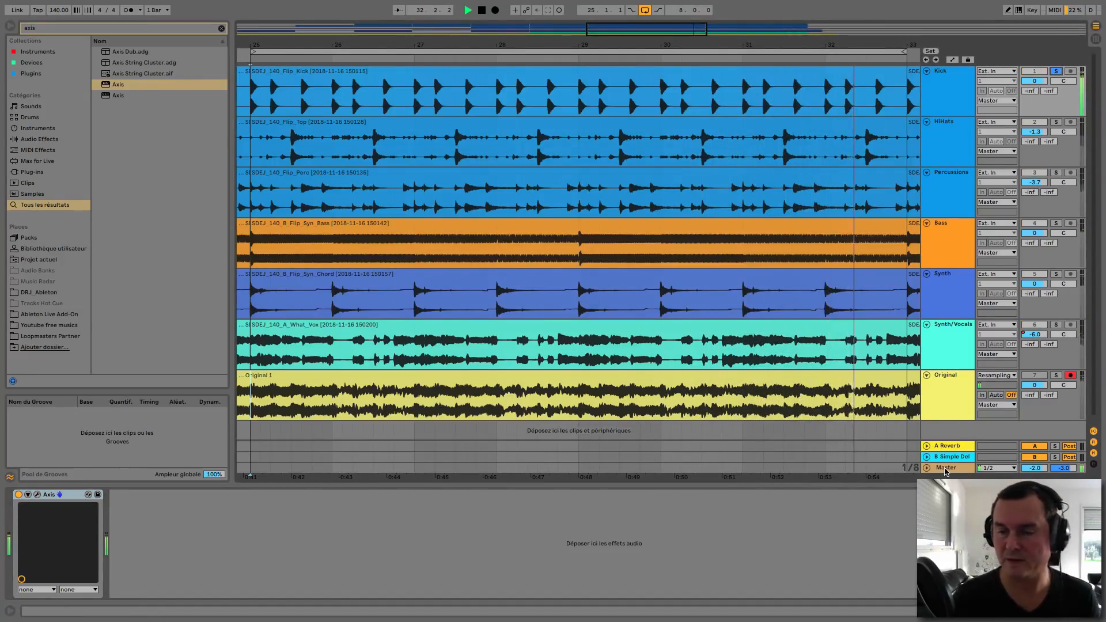
pyautogui.click(946, 468)
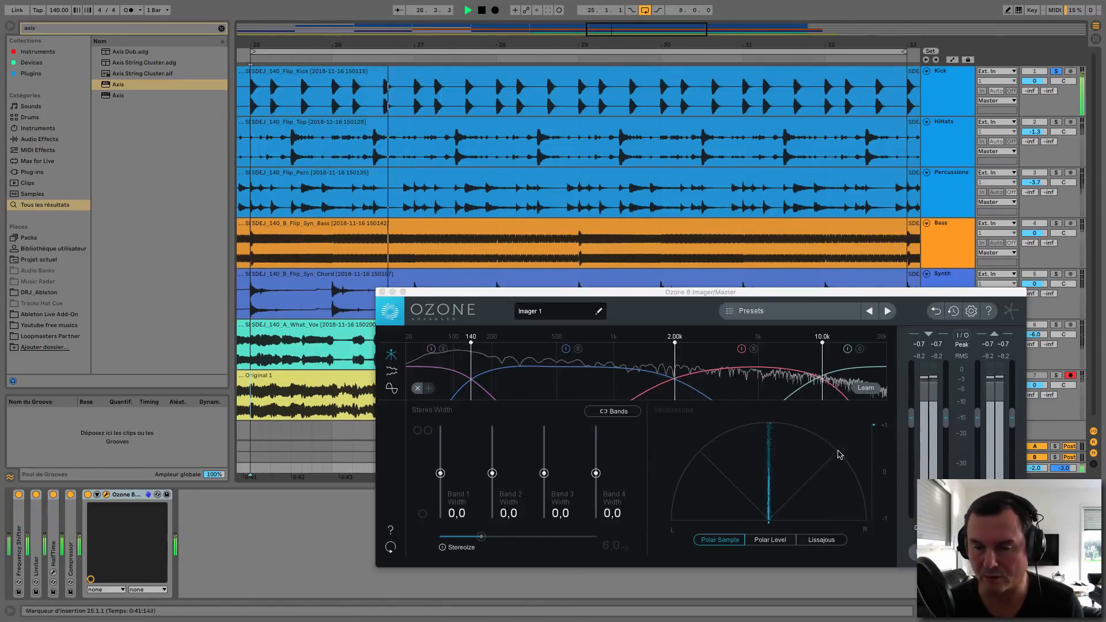
pyautogui.click(382, 292)
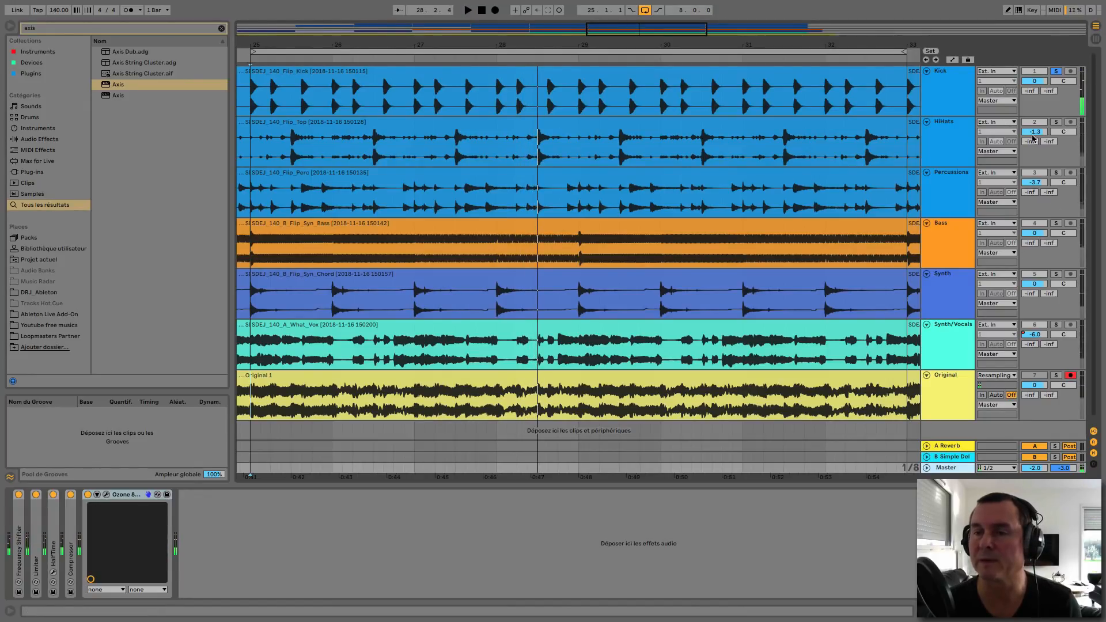
# Step: Solo the HiHats track, add the Axis plug-in to it, and move the plug-in window clear of the device chain
pyautogui.click(942, 123)
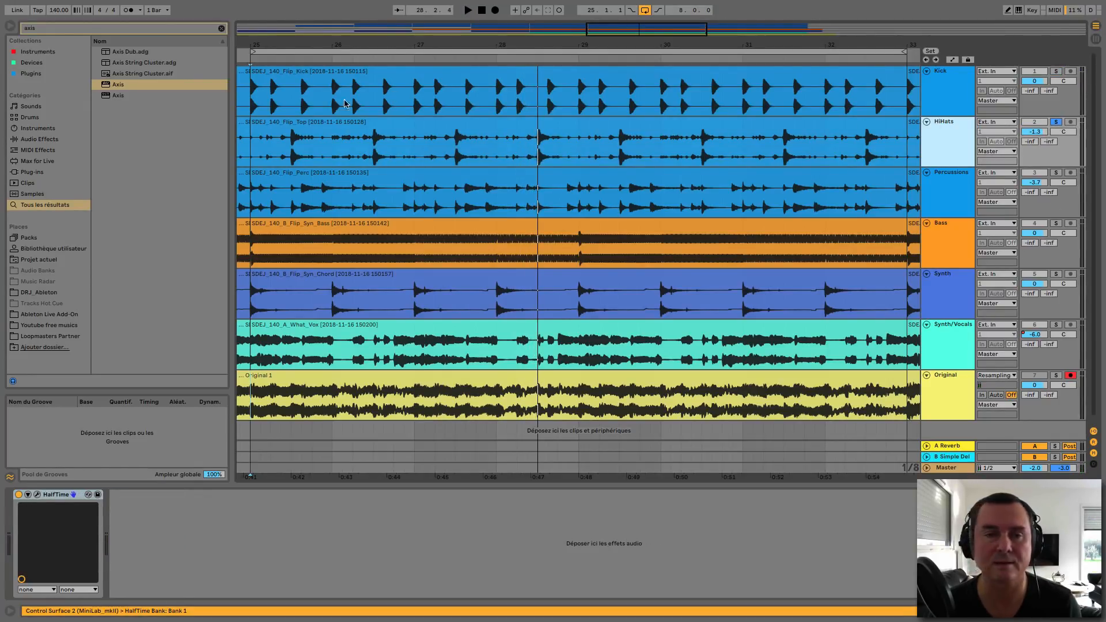
pyautogui.moveTo(106, 88); pyautogui.dragTo(359, 148)
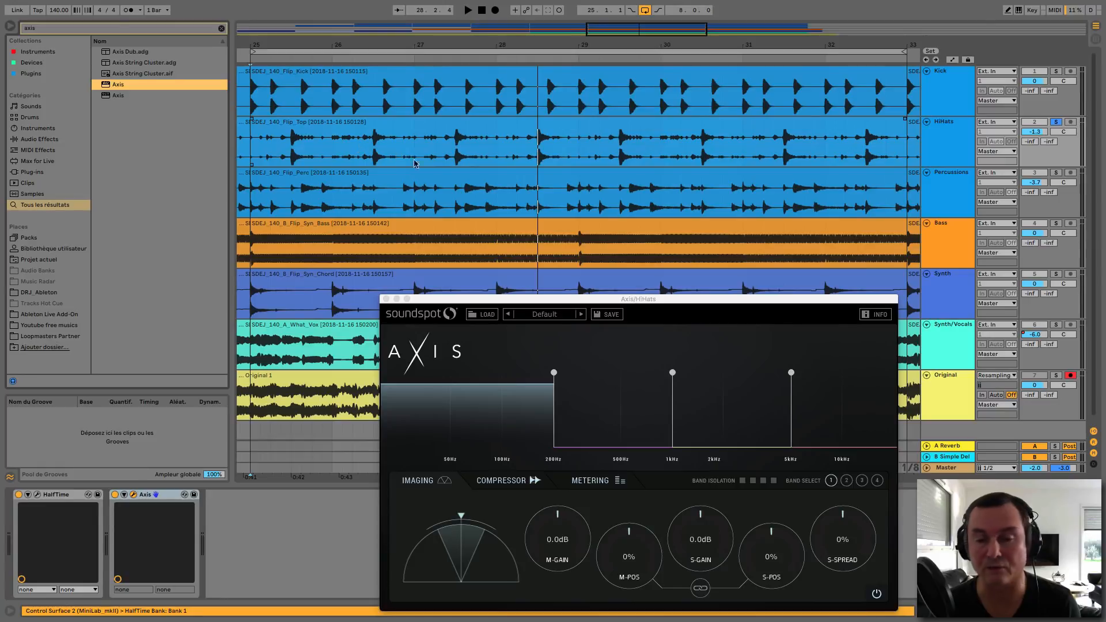
pyautogui.moveTo(602, 299); pyautogui.dragTo(519, 171)
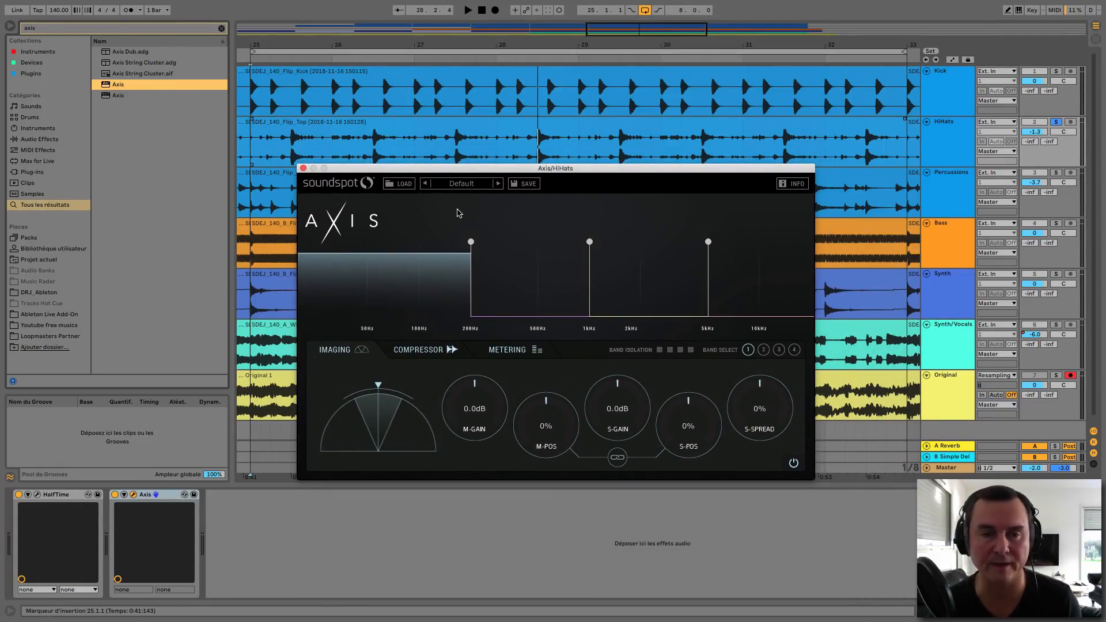
# Step: Load the Top Hat Tap preset from the PERCUSSION folder into the HiHats track's Axis plug-in
pyautogui.click(401, 185)
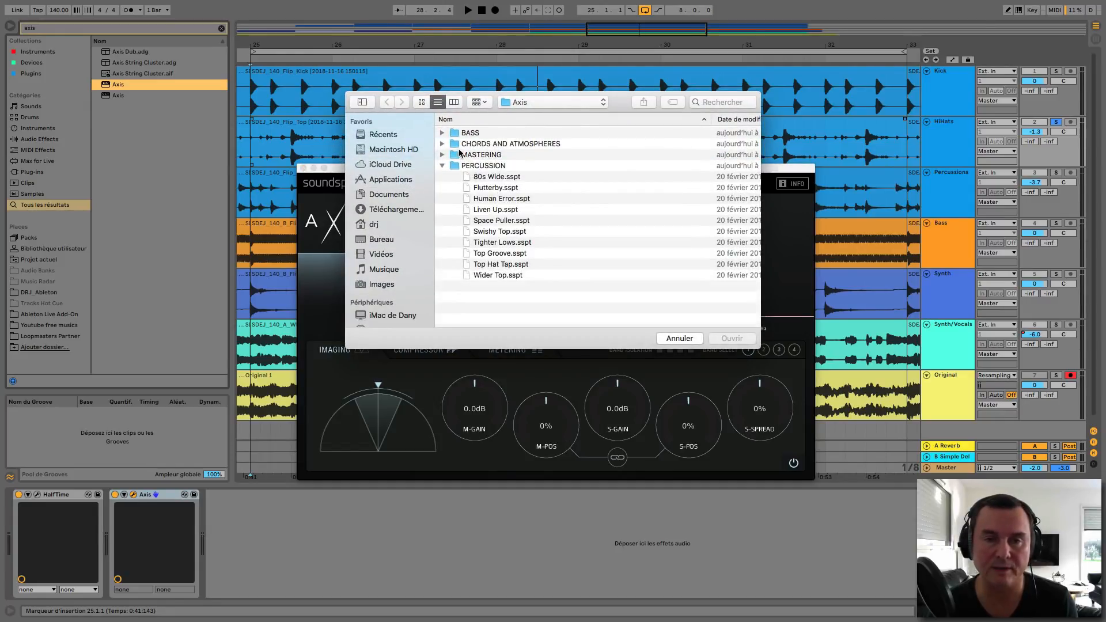
pyautogui.click(441, 166)
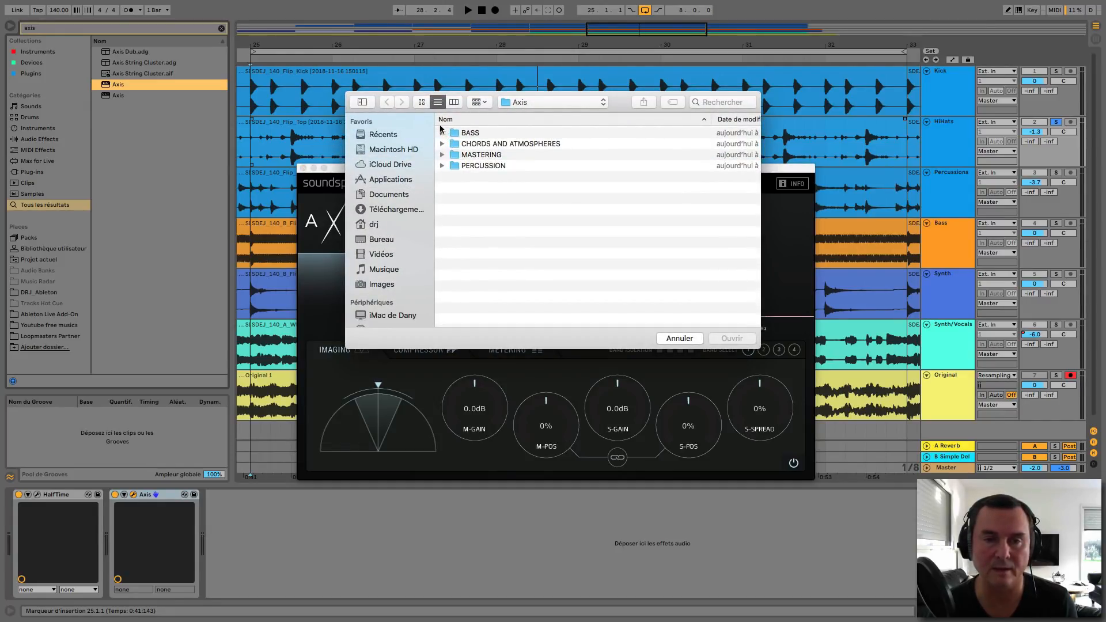
pyautogui.click(442, 166)
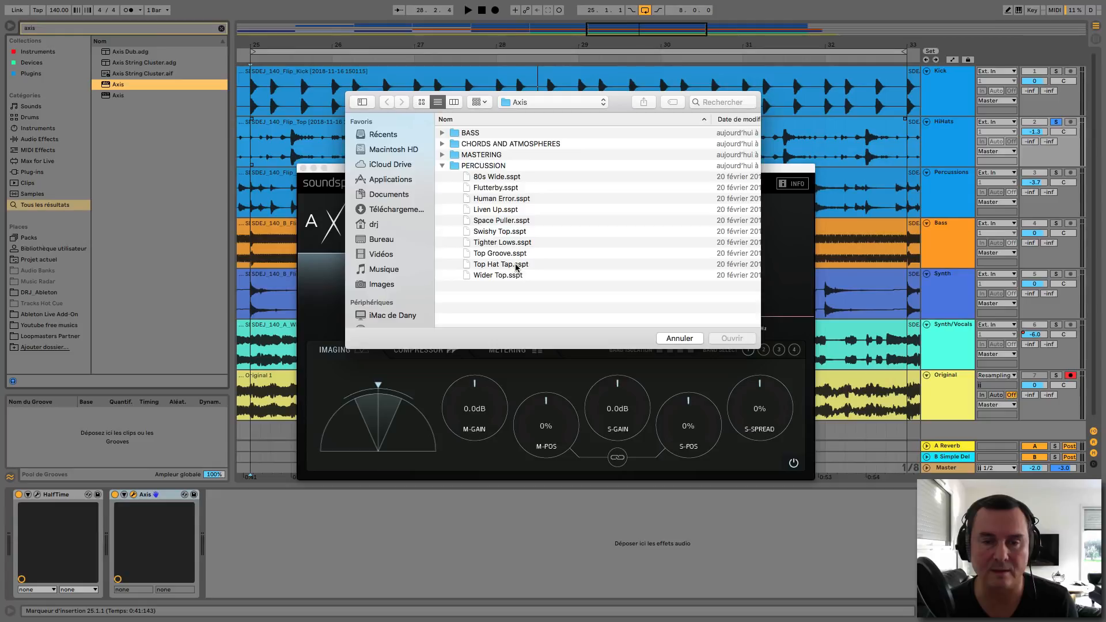
pyautogui.click(497, 265)
pyautogui.click(728, 342)
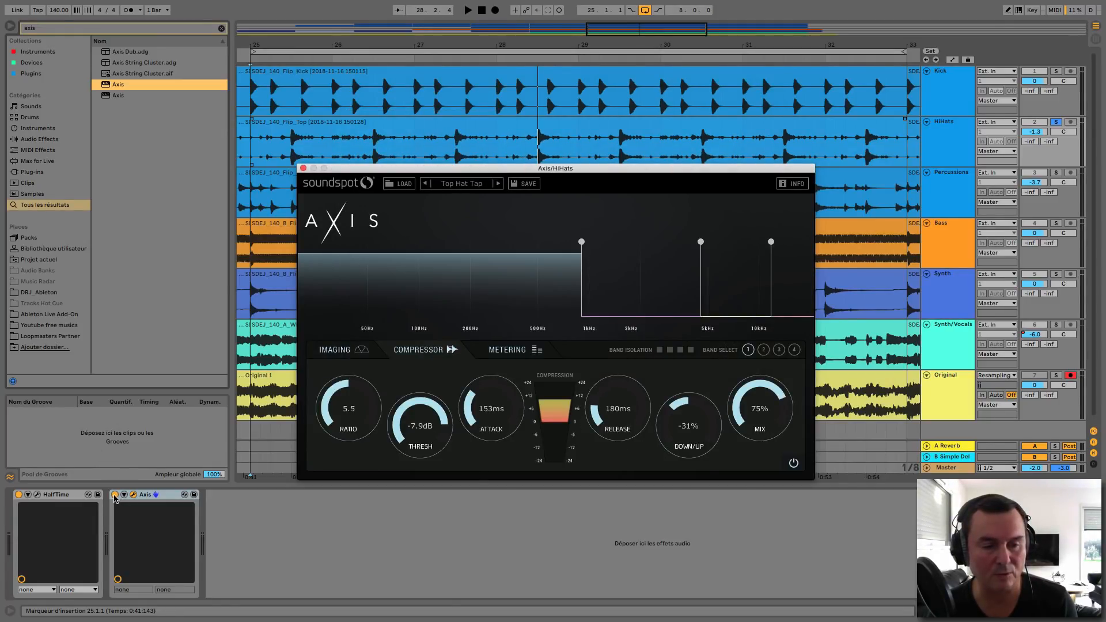
# Step: Play the soloed HiHats and compare the sound with the track's Axis device switched off and on
pyautogui.click(115, 495)
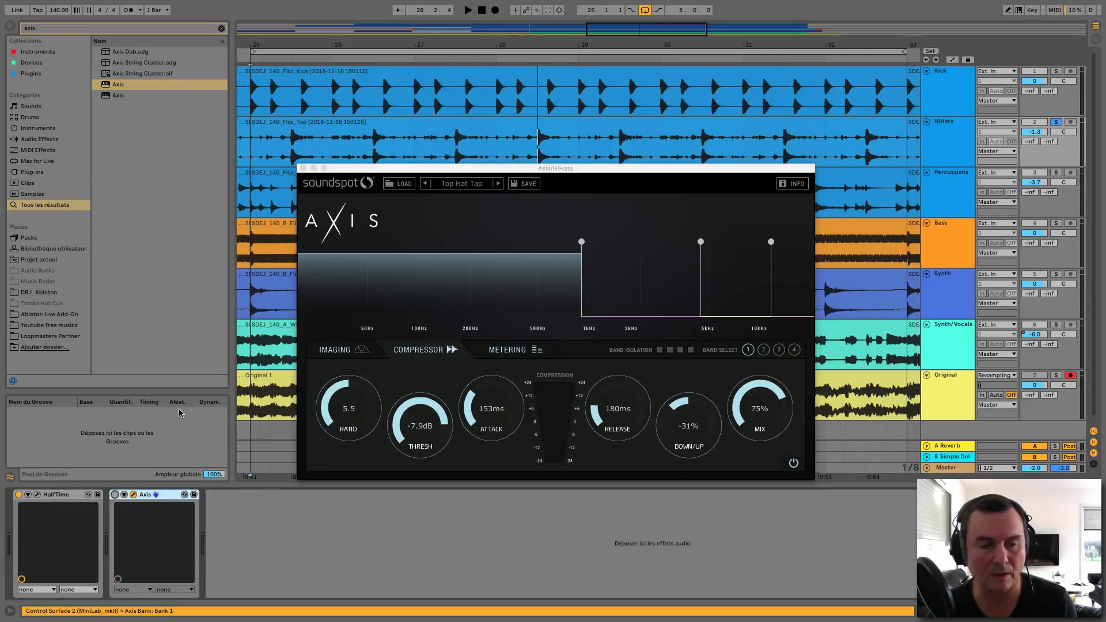
pyautogui.press('space')
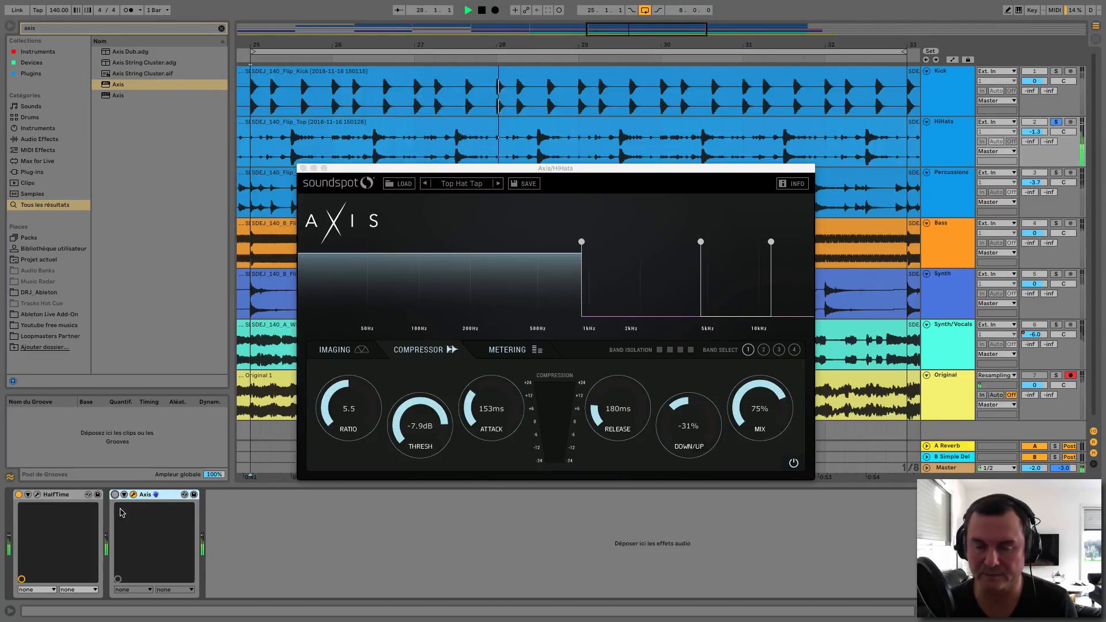
pyautogui.click(114, 495)
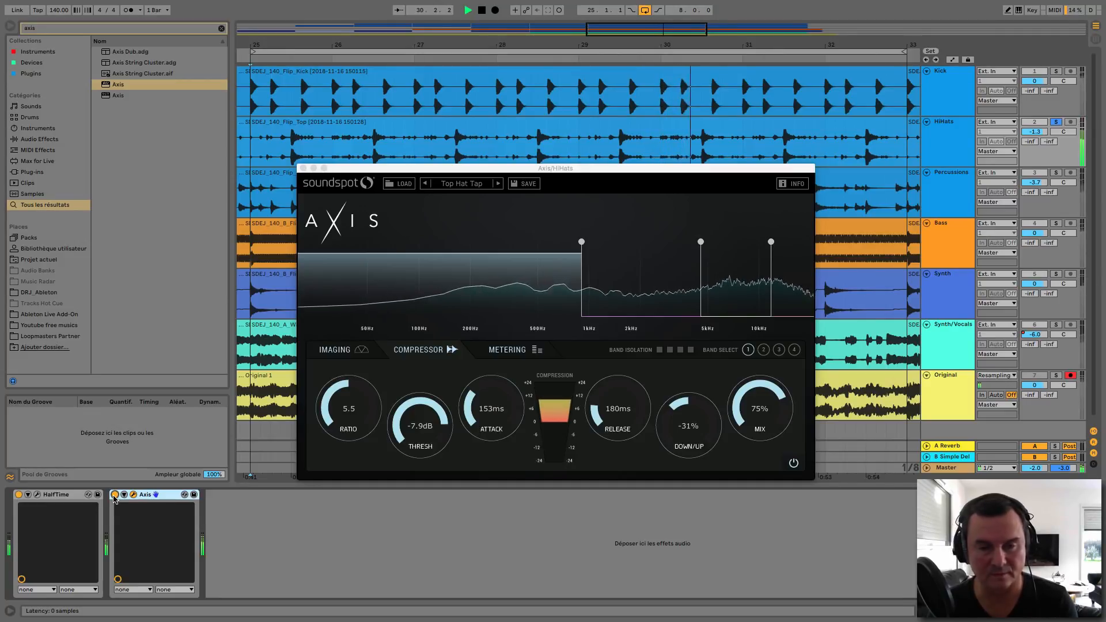
pyautogui.click(115, 496)
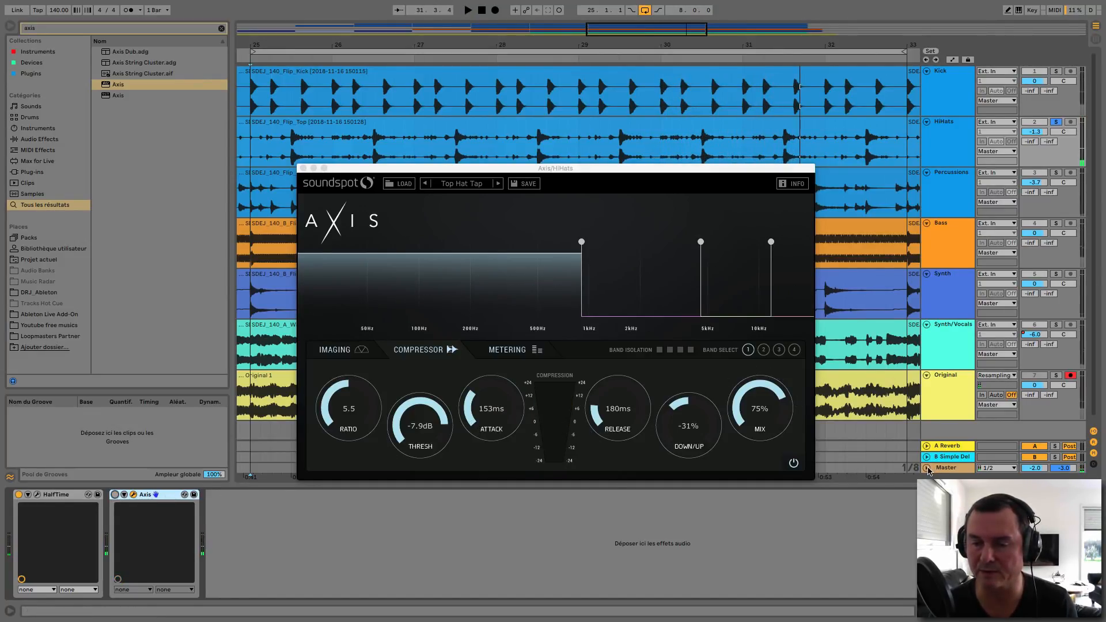
# Step: Inspect the HiHats' stereo image without Axis in the Master's Ozone 8 Imager during playback
pyautogui.click(939, 467)
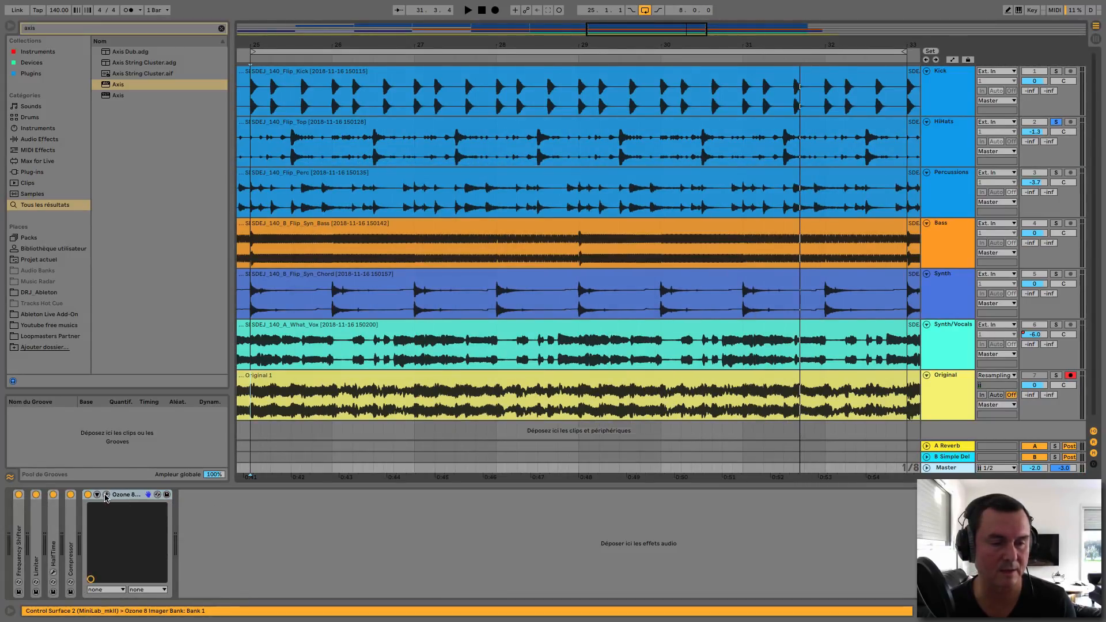
pyautogui.click(106, 494)
pyautogui.press('space')
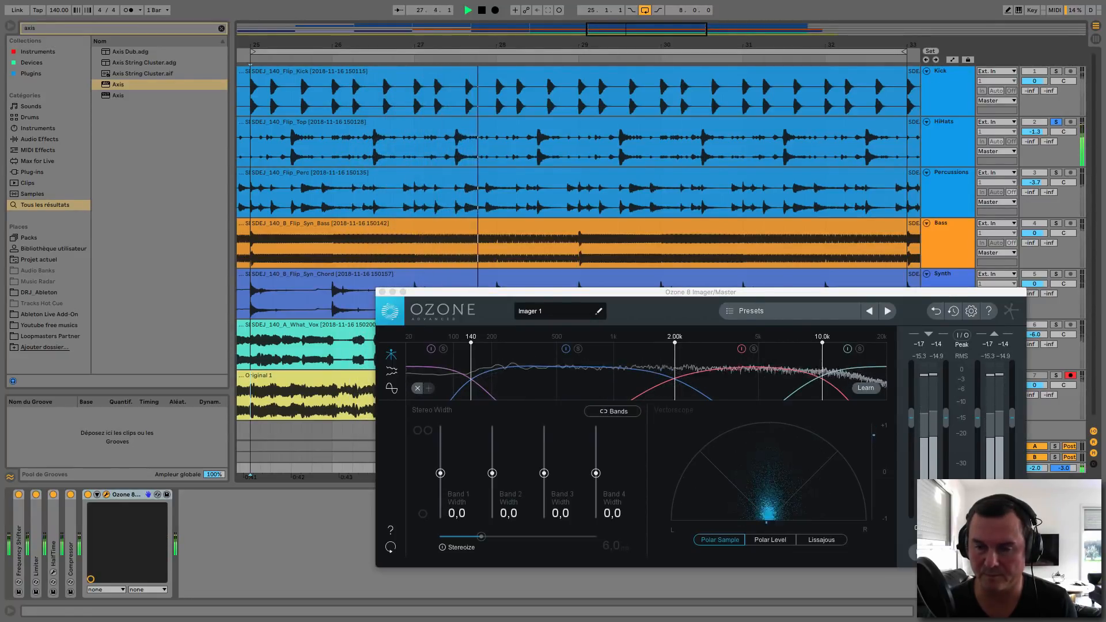
# Step: Return to the HiHats track, show band 1's imaging settings in Axis and switch the Axis device back on
pyautogui.click(943, 143)
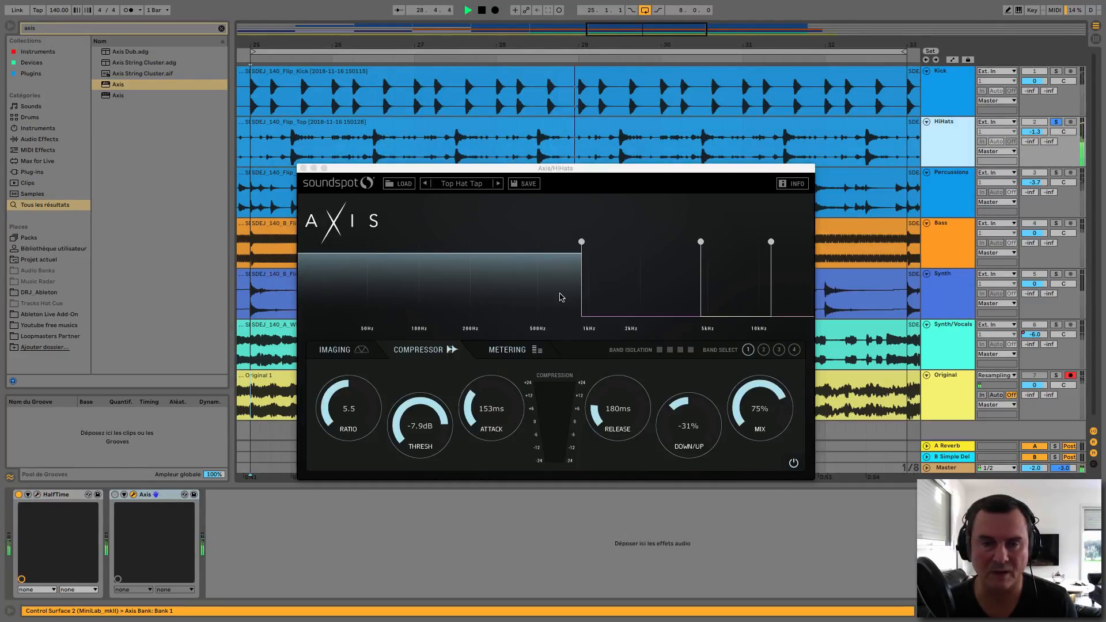
pyautogui.click(334, 354)
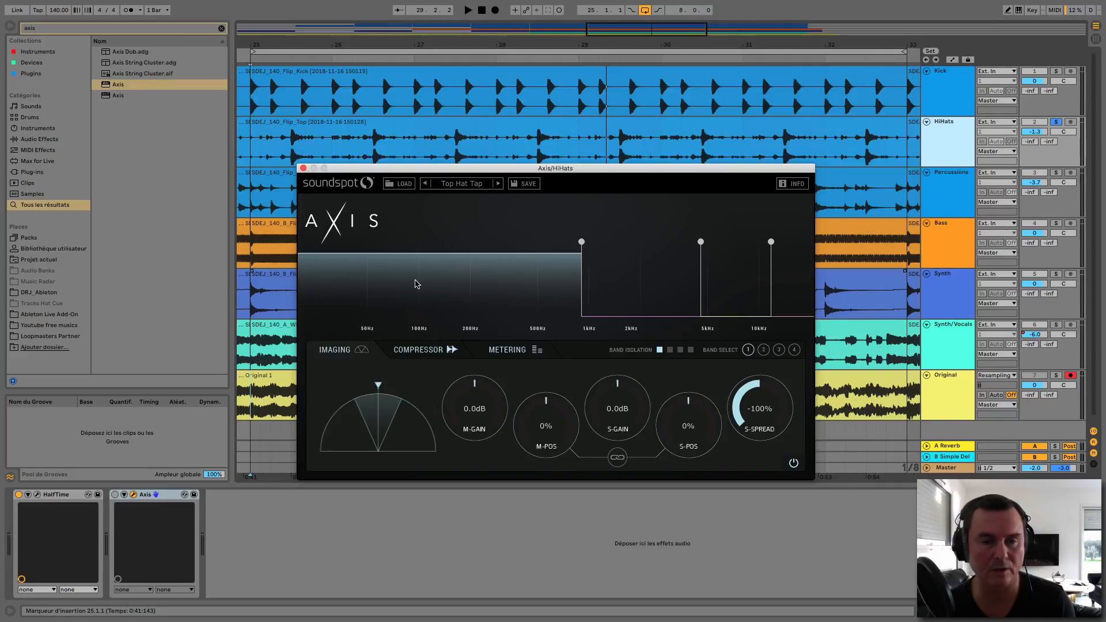
pyautogui.press('space')
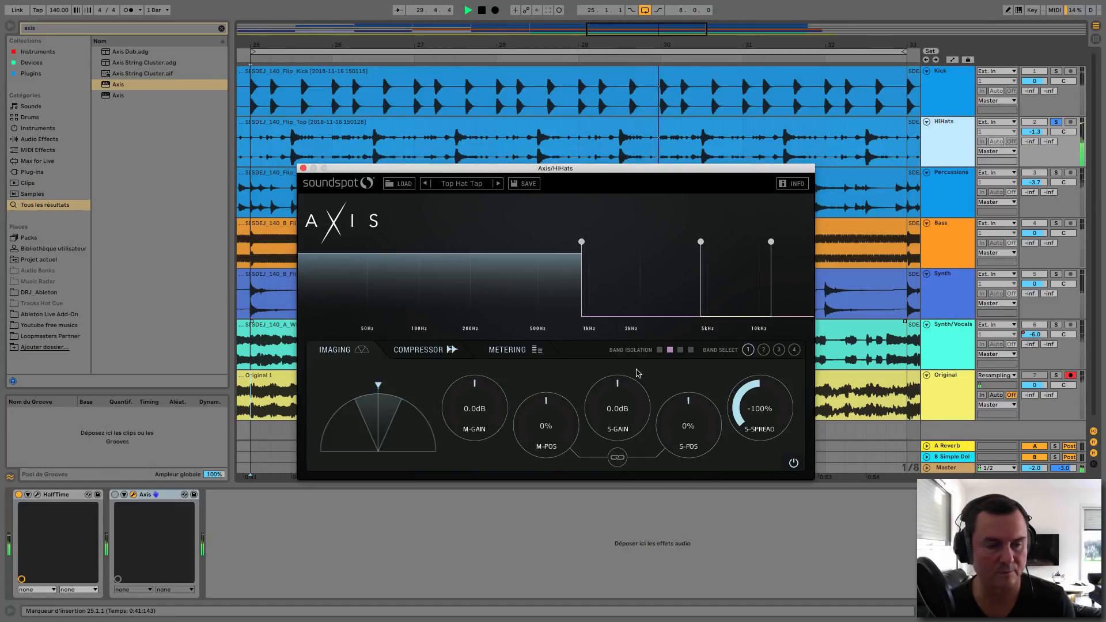
pyautogui.click(114, 495)
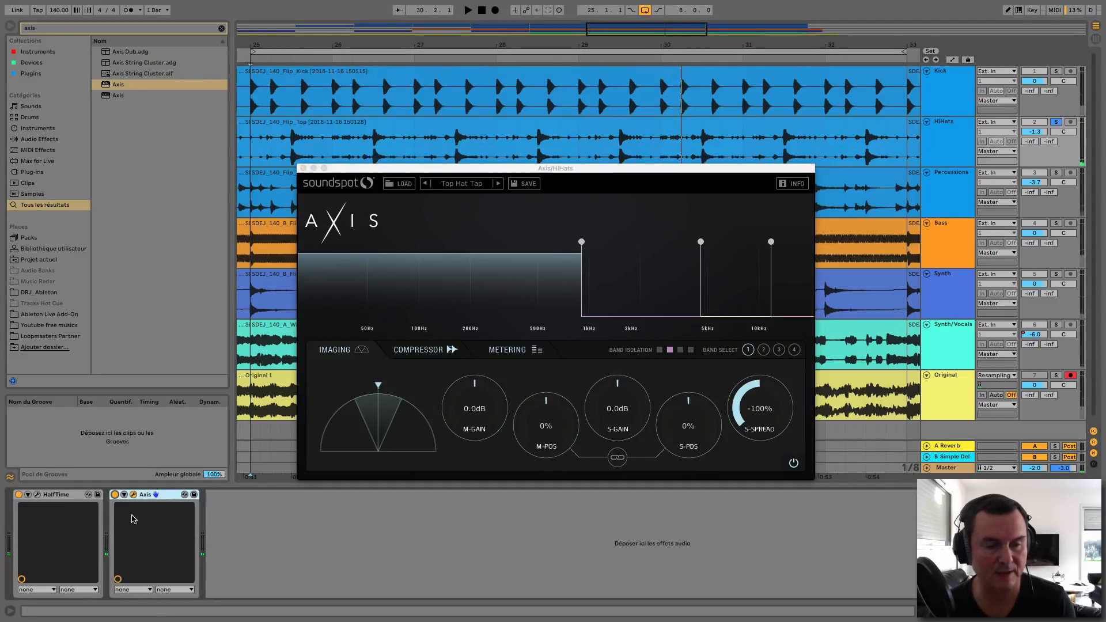
# Step: Isolate band 1 and set its compressor's Down/Up amount to -100% while the HiHats play
pyautogui.click(661, 351)
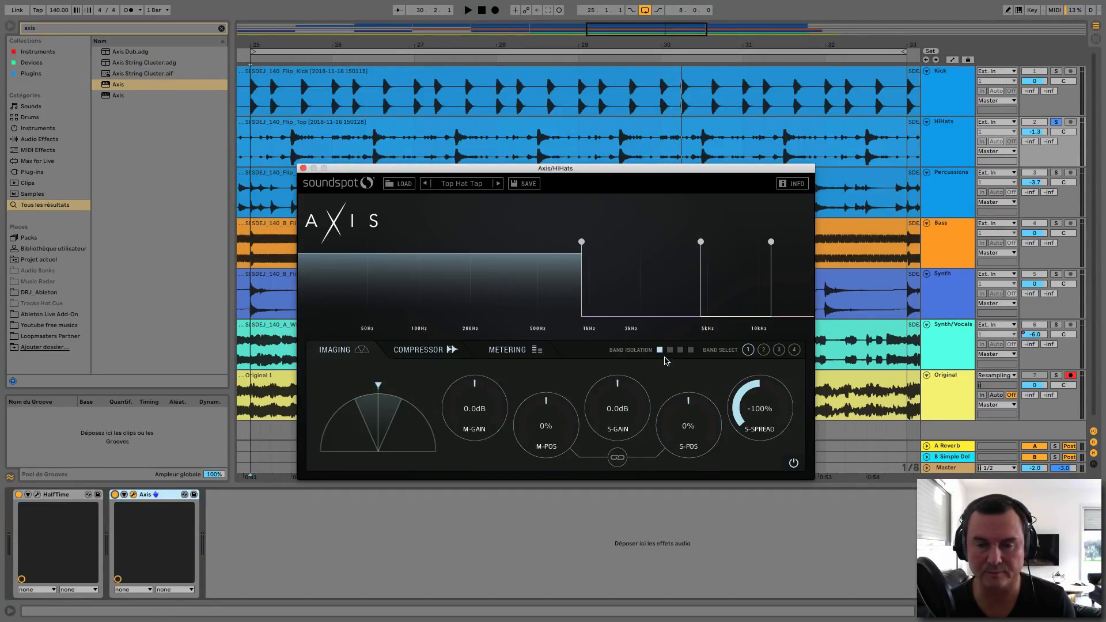
pyautogui.press('space')
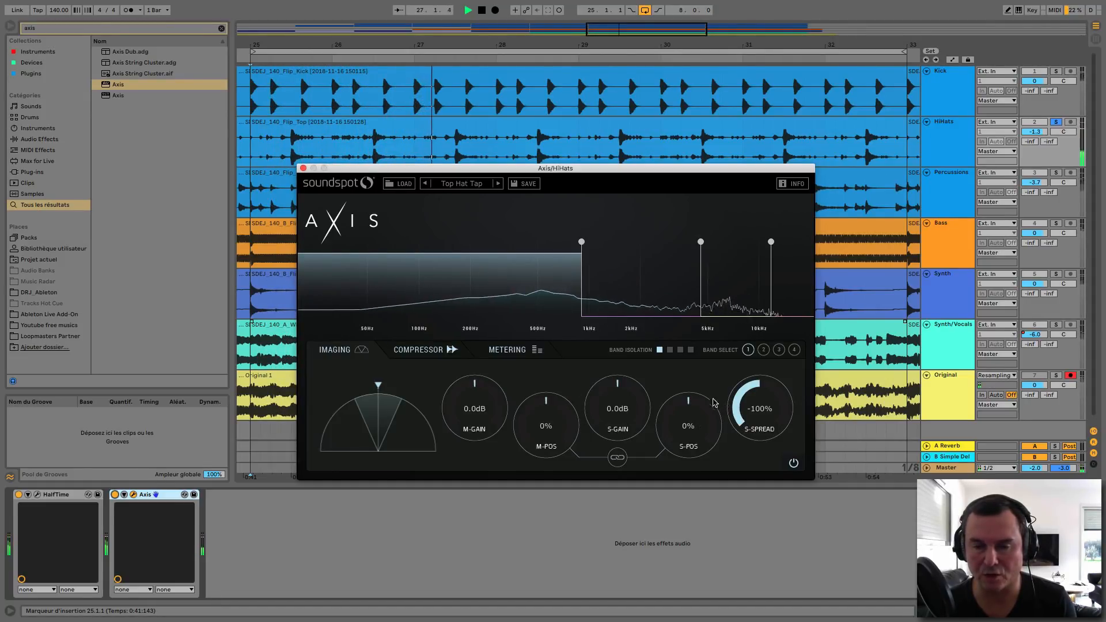
pyautogui.click(423, 355)
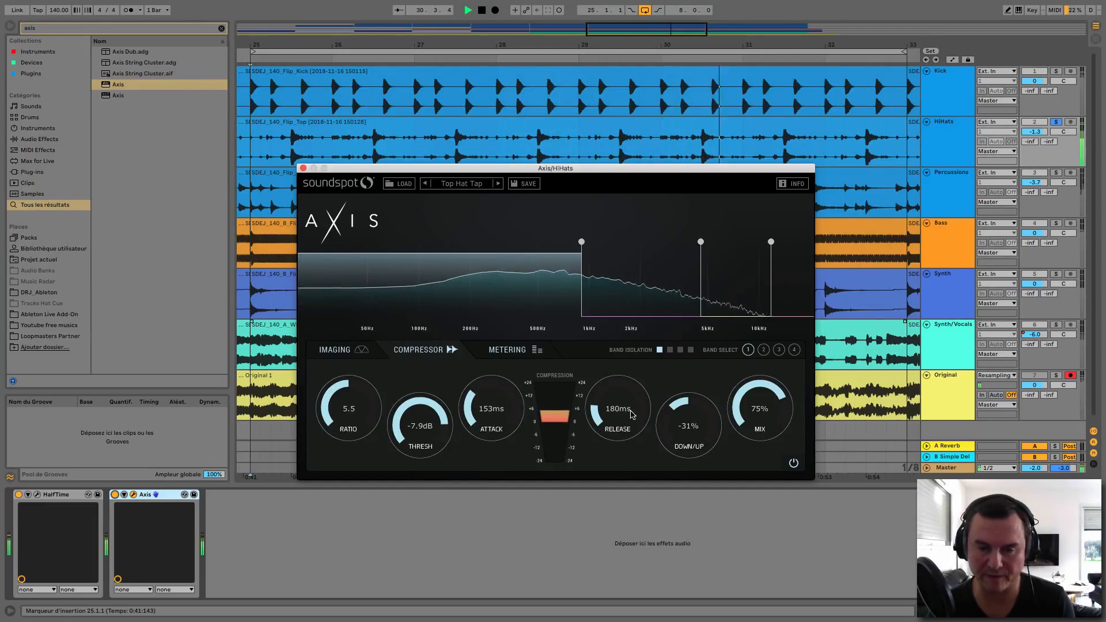
pyautogui.moveTo(678, 413); pyautogui.dragTo(671, 463)
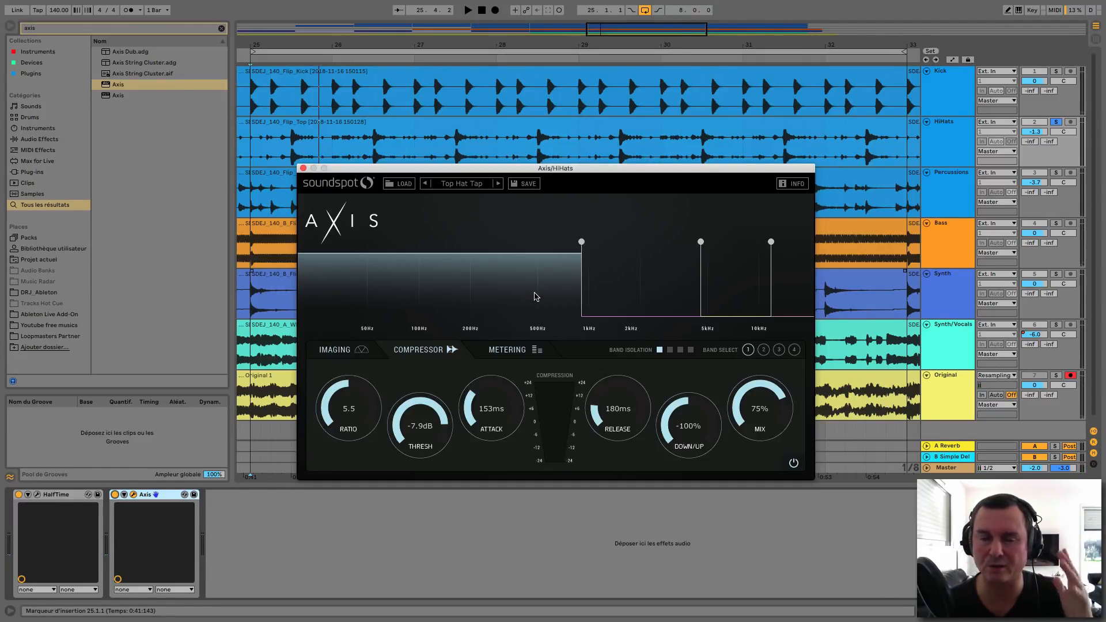
# Step: Isolate band 2 and listen to it with its imaging settings displayed
pyautogui.click(624, 294)
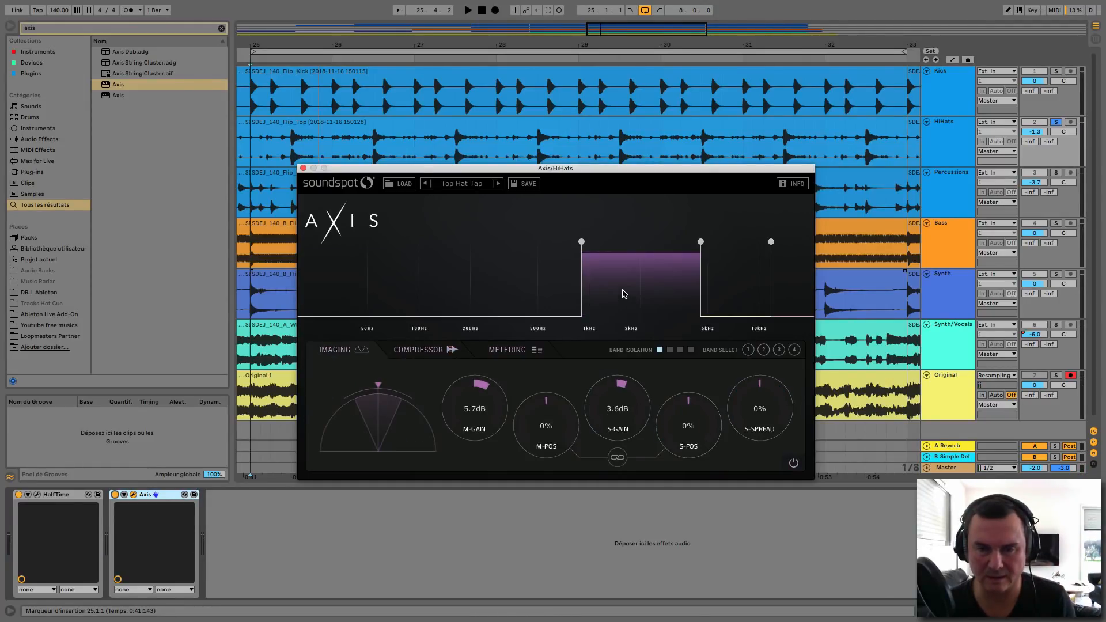
pyautogui.press('space')
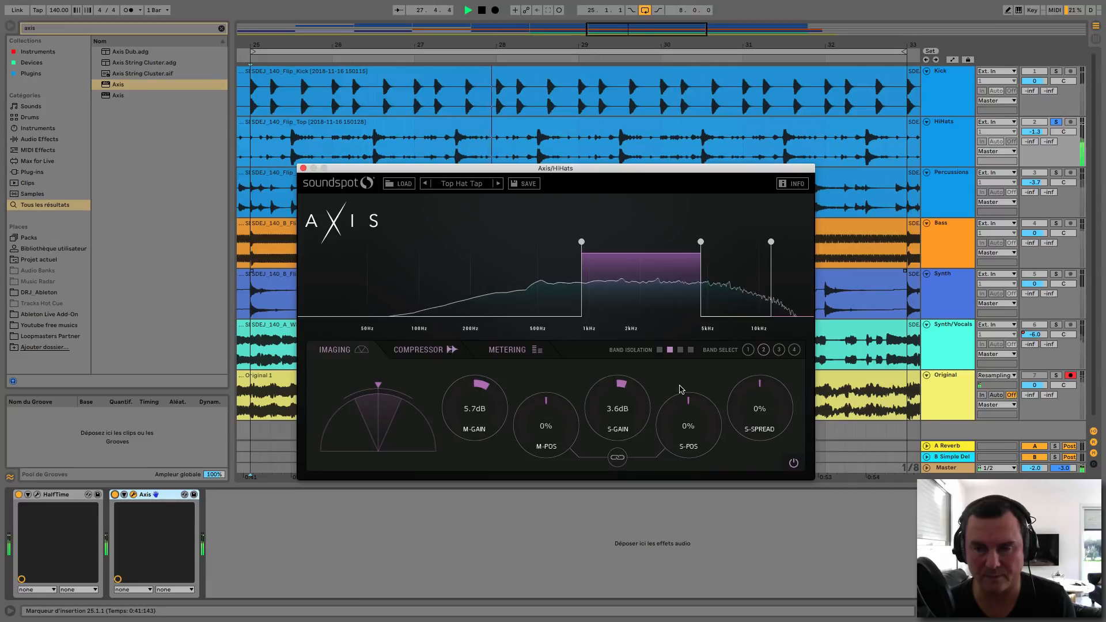
pyautogui.press('space')
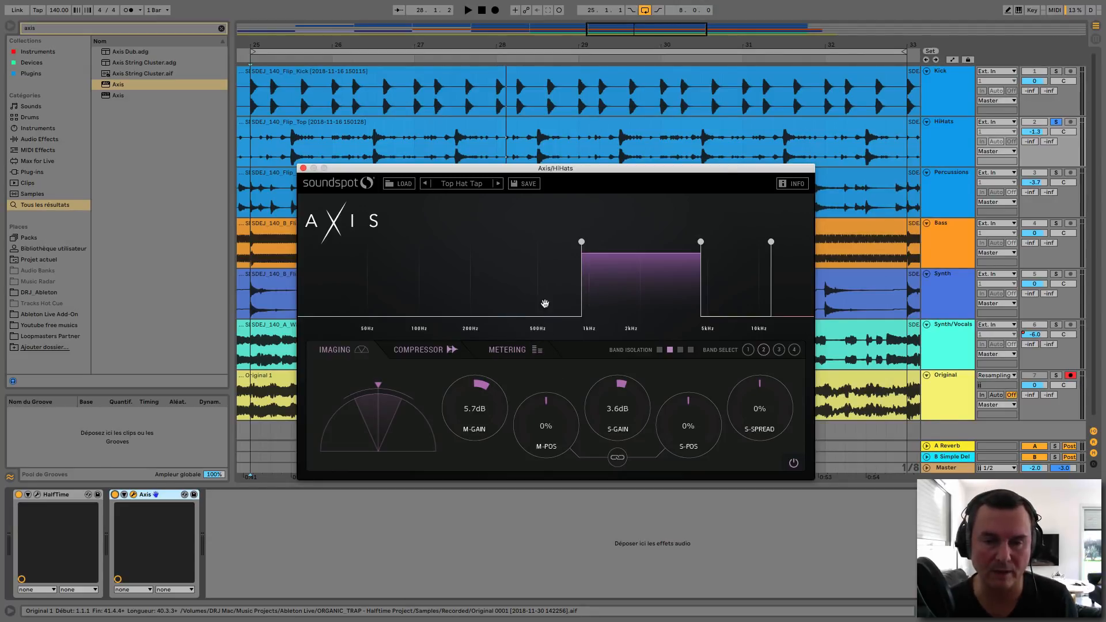
pyautogui.press('space')
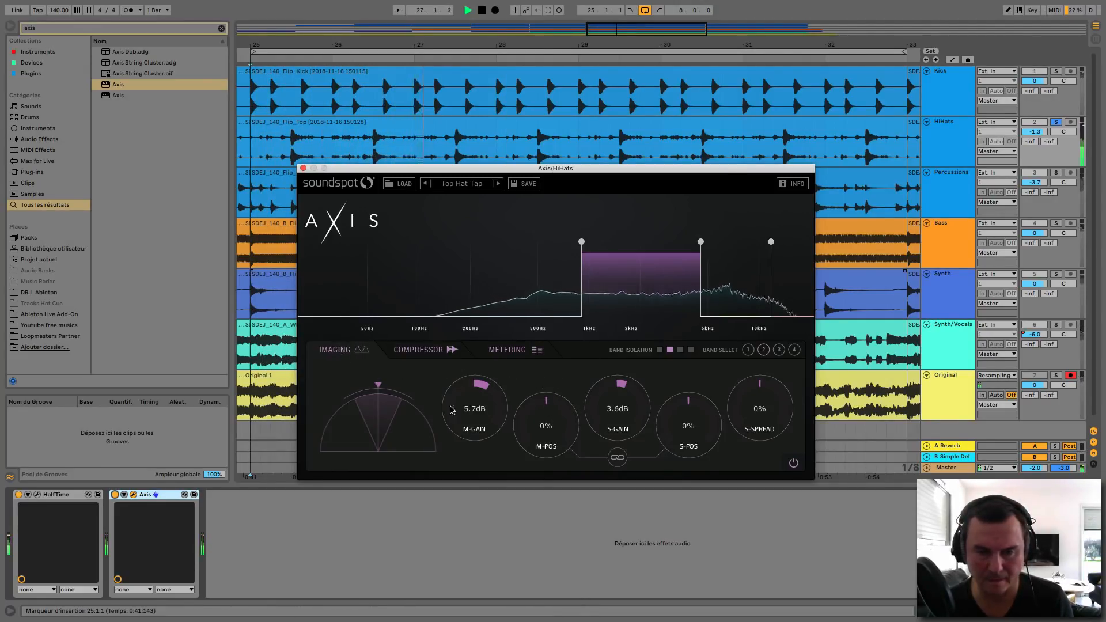
# Step: Examine band 2's compressor settings and watch its compression meter over repeated playback of the HiHats
pyautogui.click(419, 350)
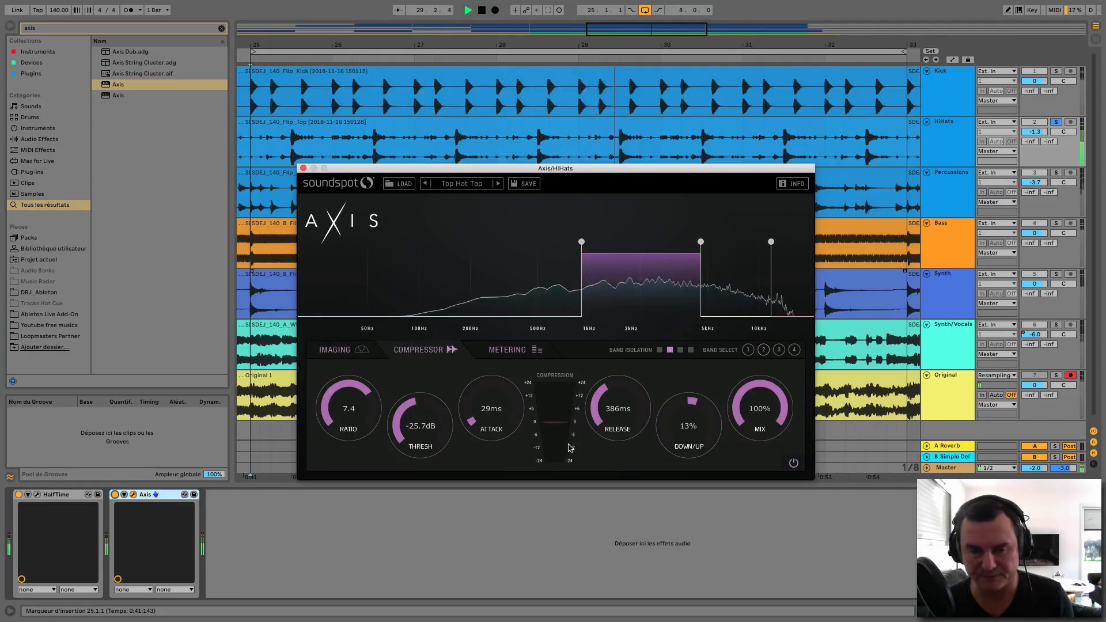
pyautogui.press('space')
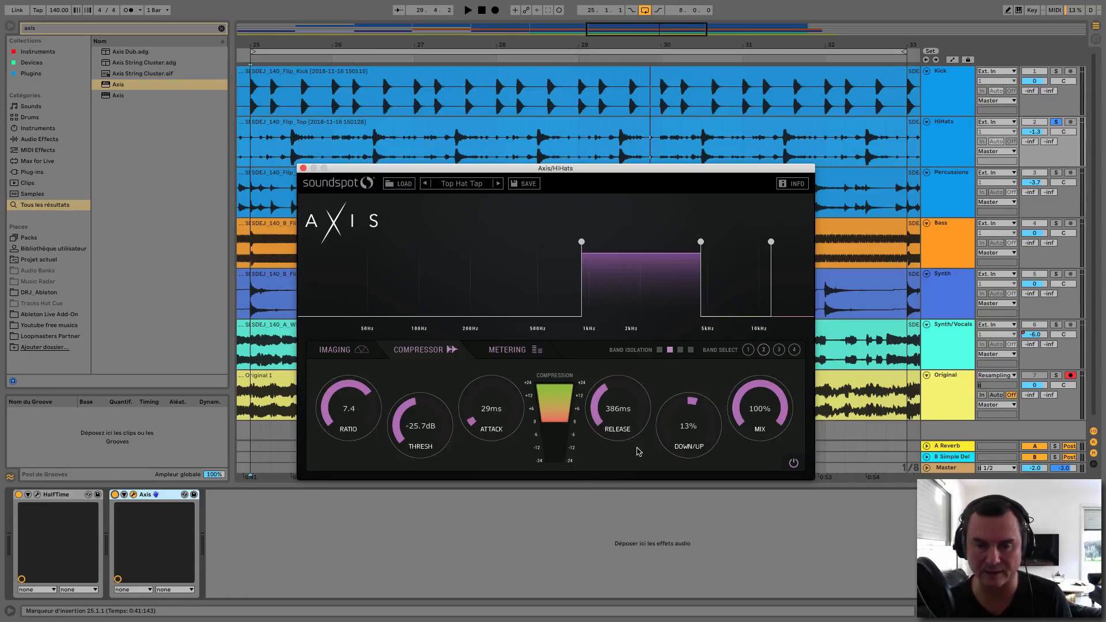
pyautogui.press('space')
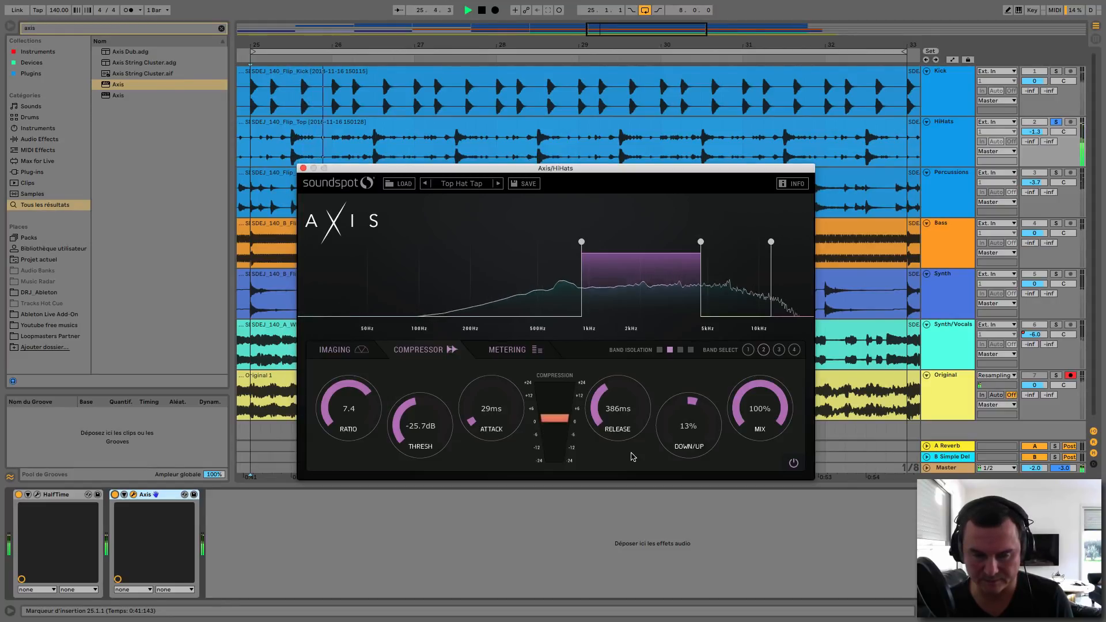
pyautogui.press('space')
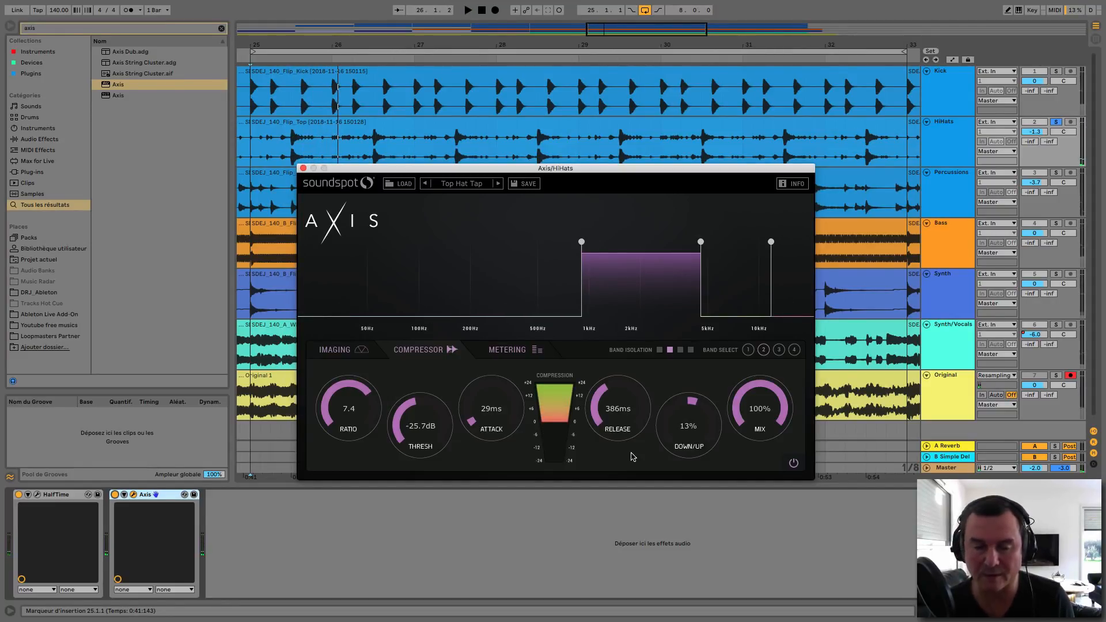
pyautogui.press('space')
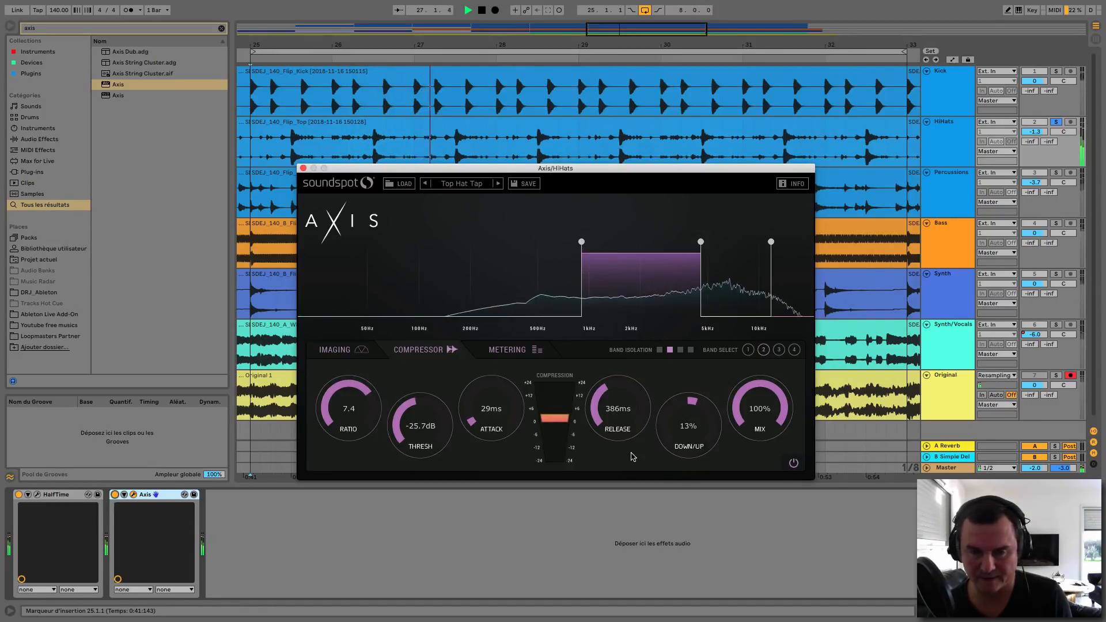
pyautogui.press('space')
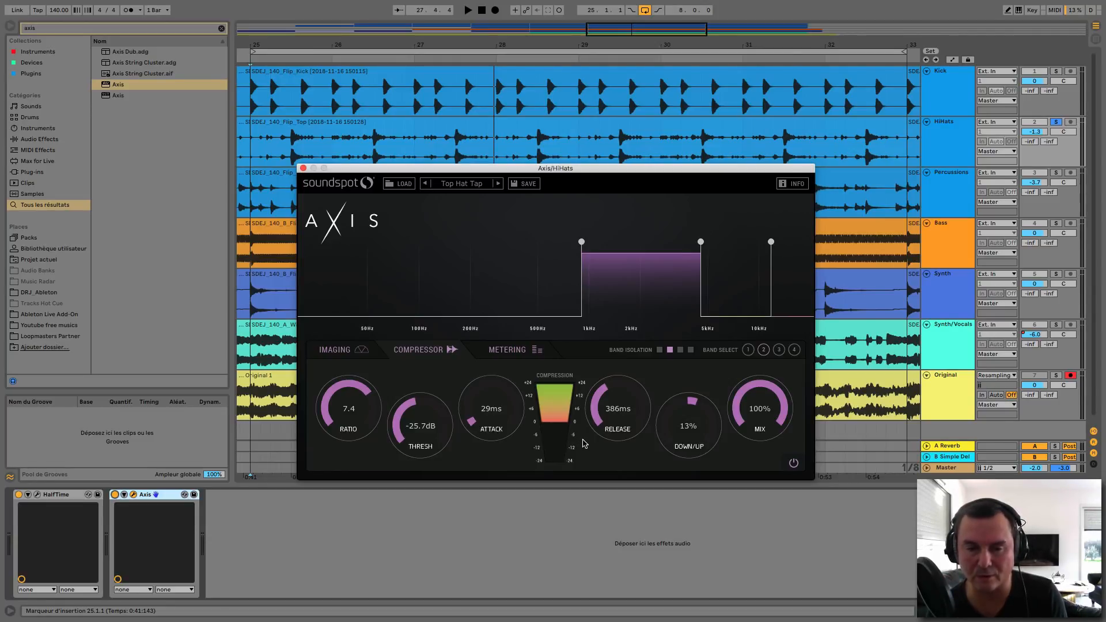
pyautogui.press('space')
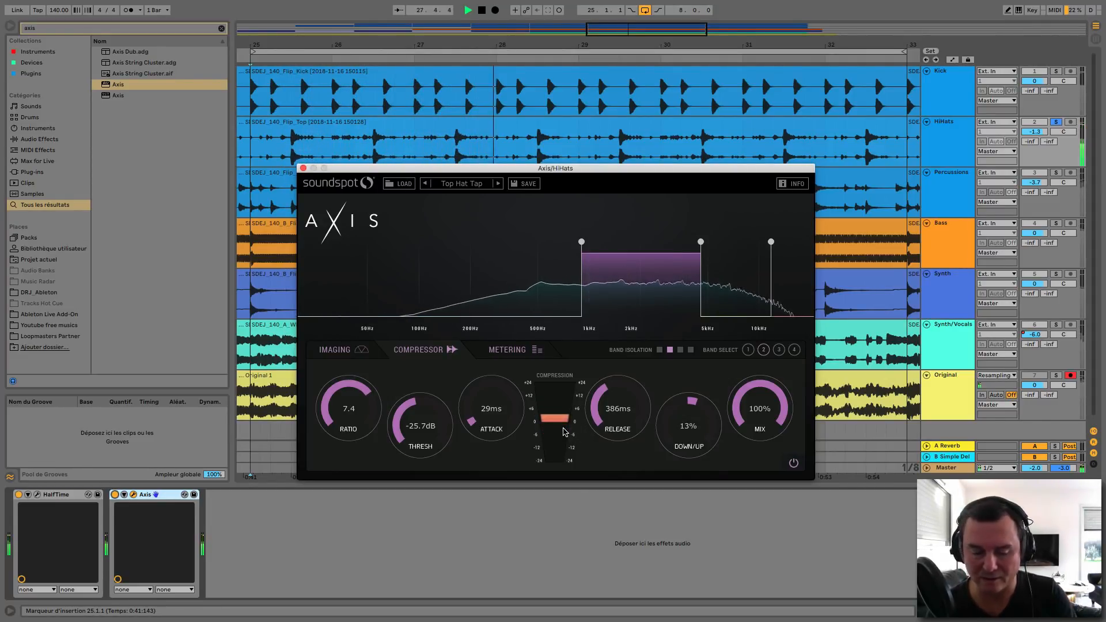
pyautogui.press('space')
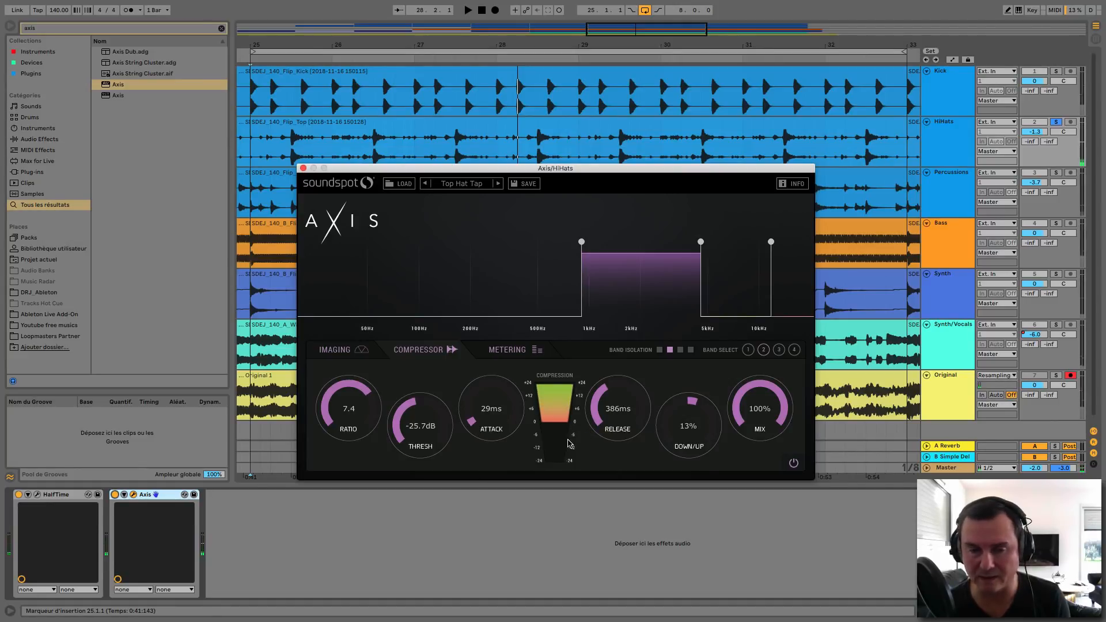
pyautogui.press('space')
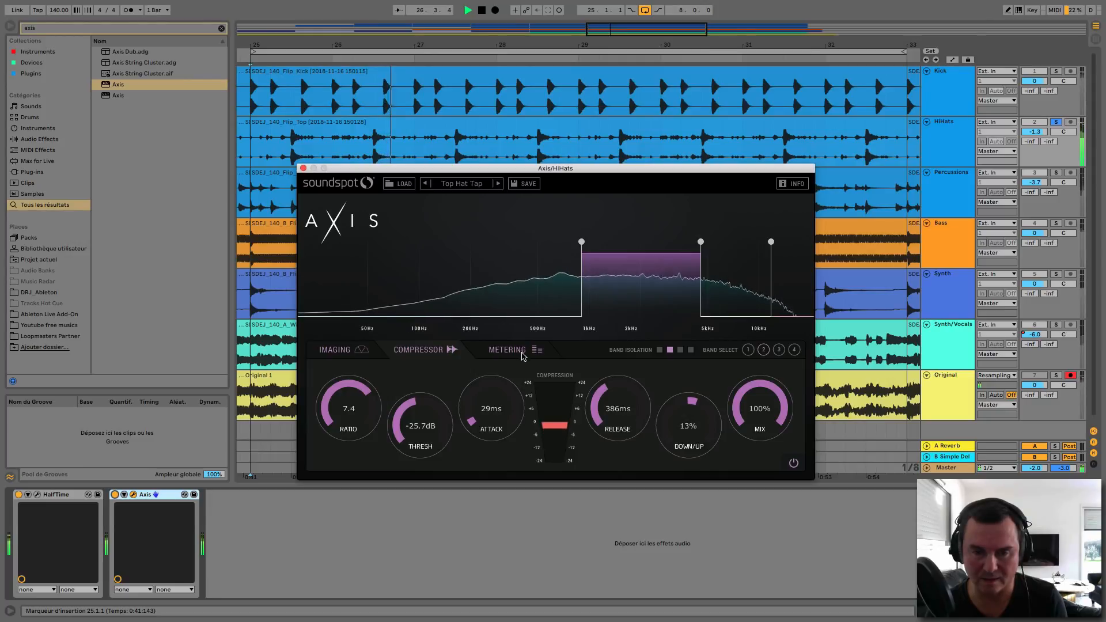
pyautogui.press('space')
# Step: Add band 3 to the band isolation, show band 1's compressor settings and play bands 2 and 3 together
pyautogui.click(731, 294)
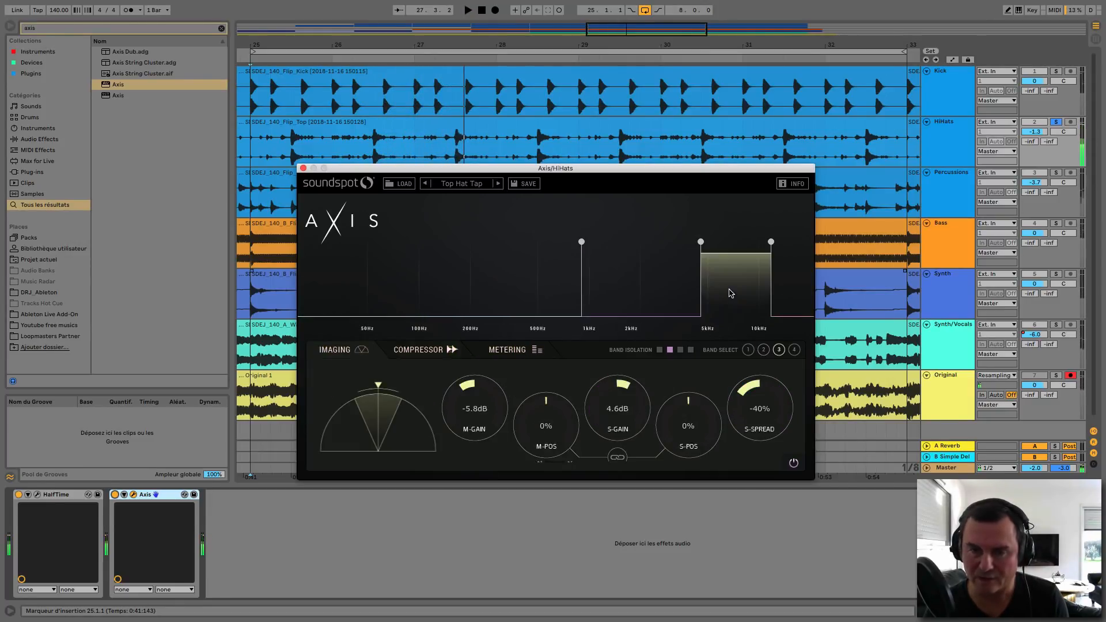
pyautogui.click(685, 284)
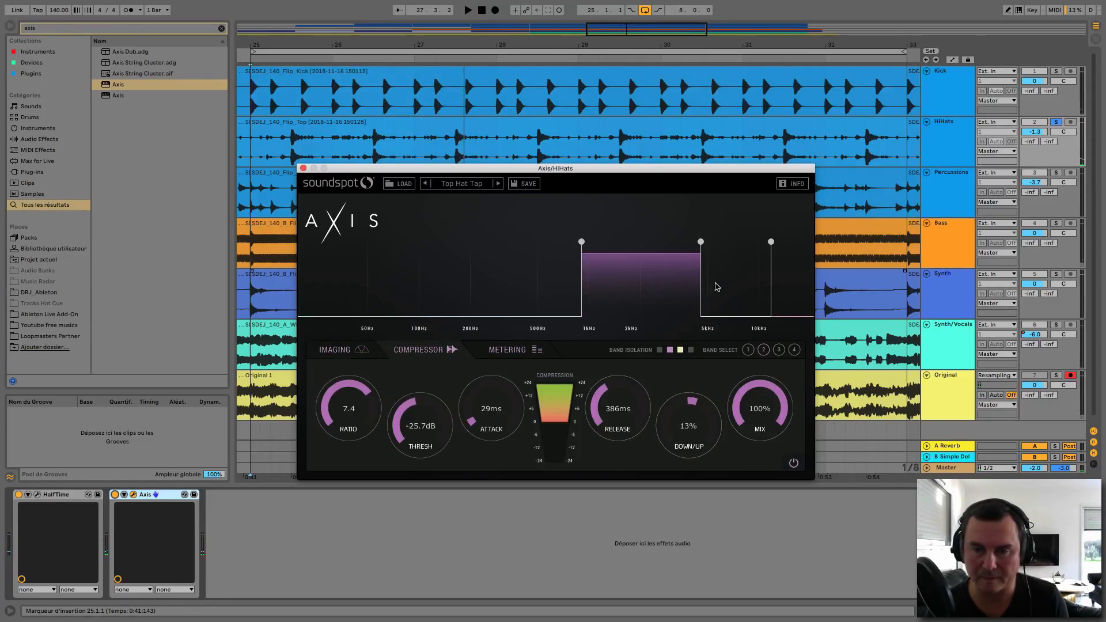
pyautogui.click(550, 281)
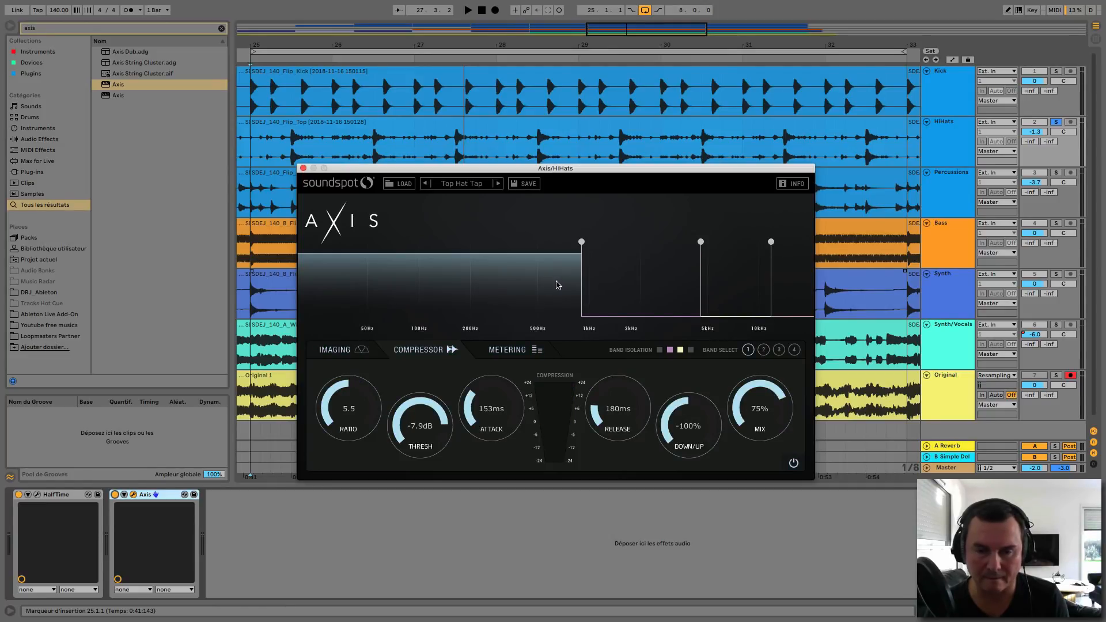
pyautogui.press('space')
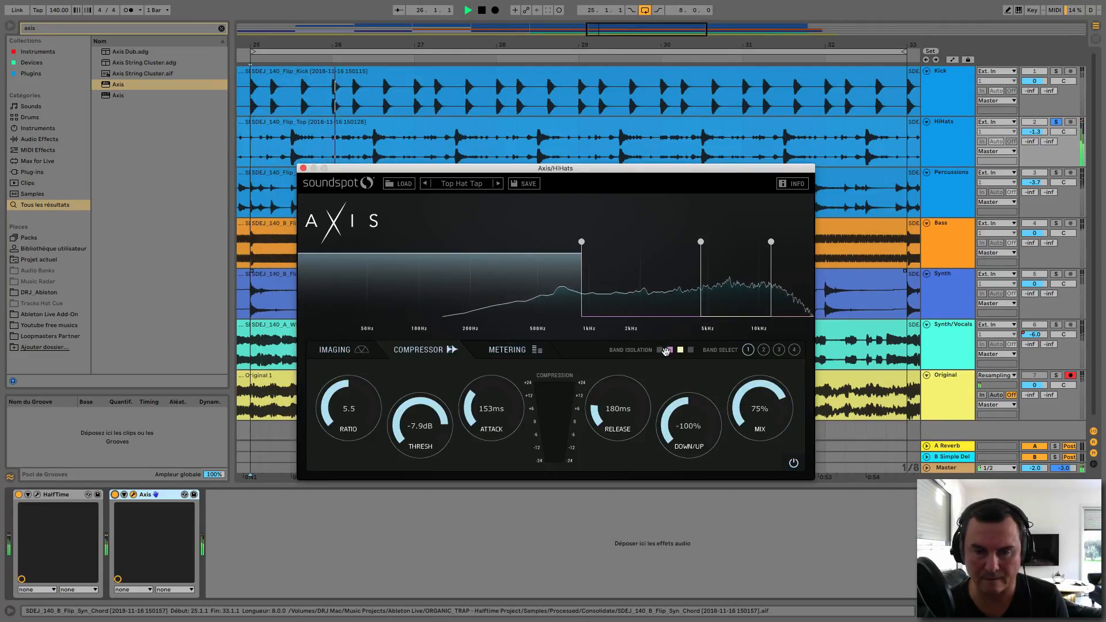
# Step: Compare the settings of bands 2 and 3, isolate band 2 and watch its compression meter while the HiHats play
pyautogui.click(661, 284)
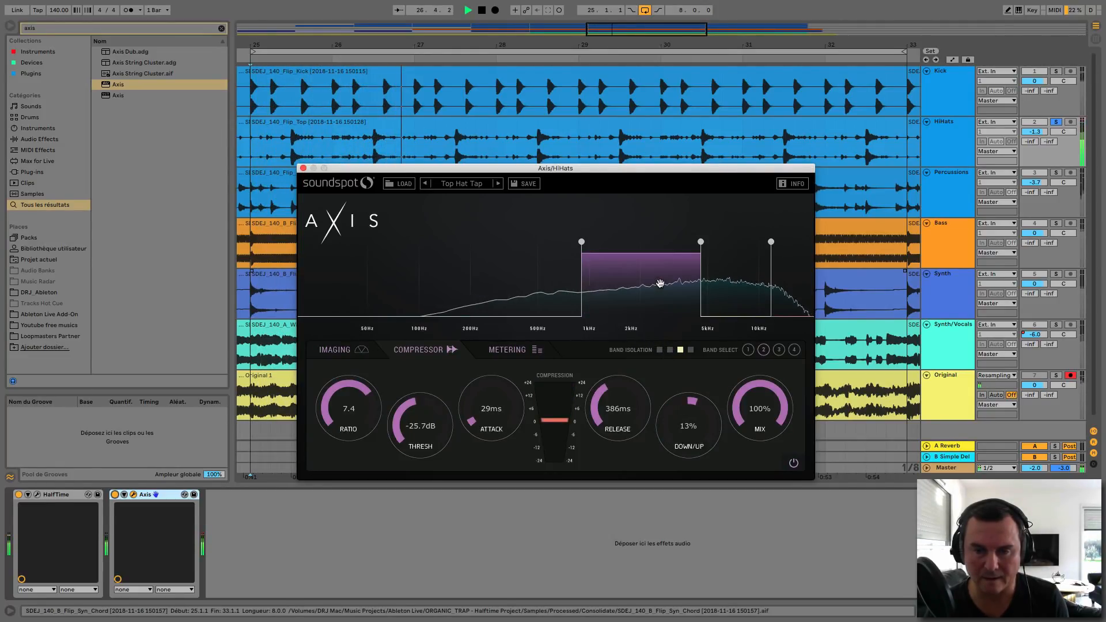
pyautogui.click(716, 282)
pyautogui.press('space')
pyautogui.click(663, 282)
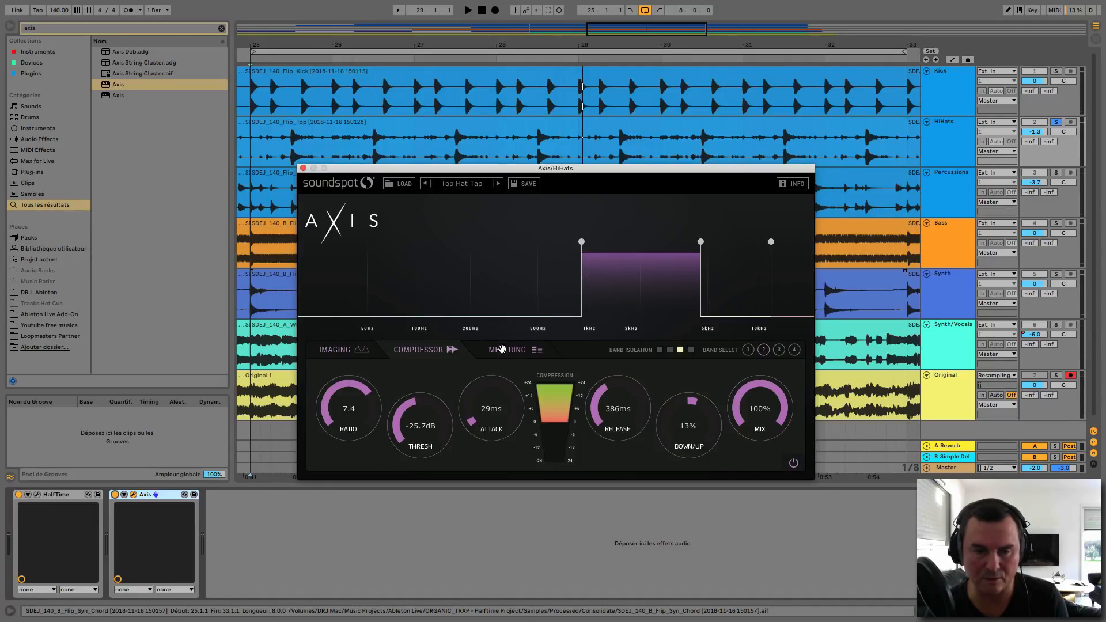
pyautogui.click(741, 287)
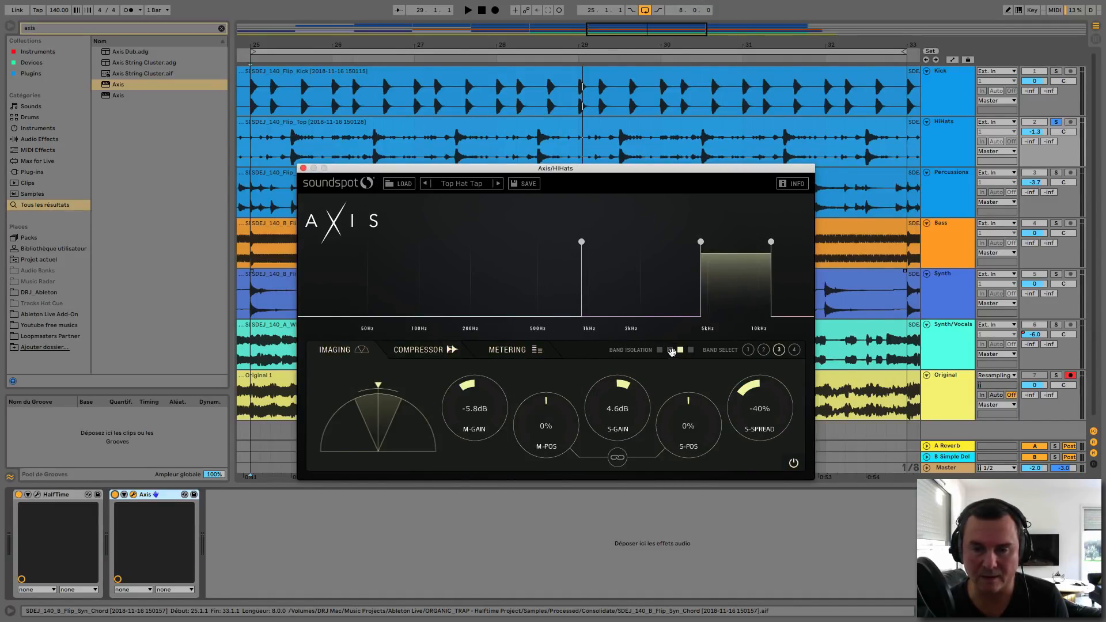
pyautogui.click(662, 273)
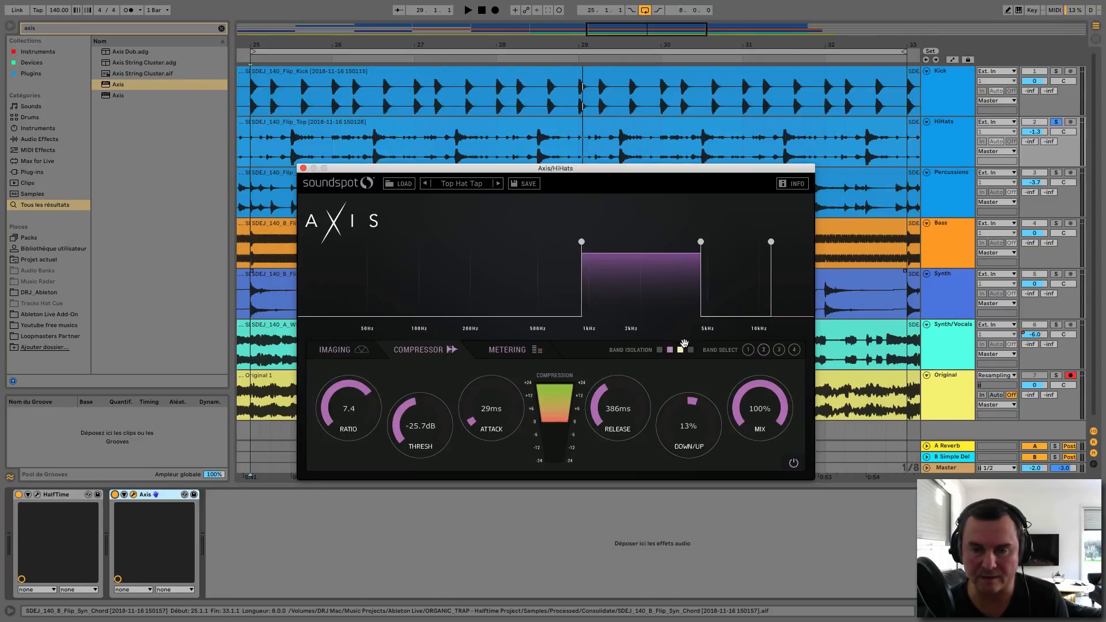
pyautogui.press('space')
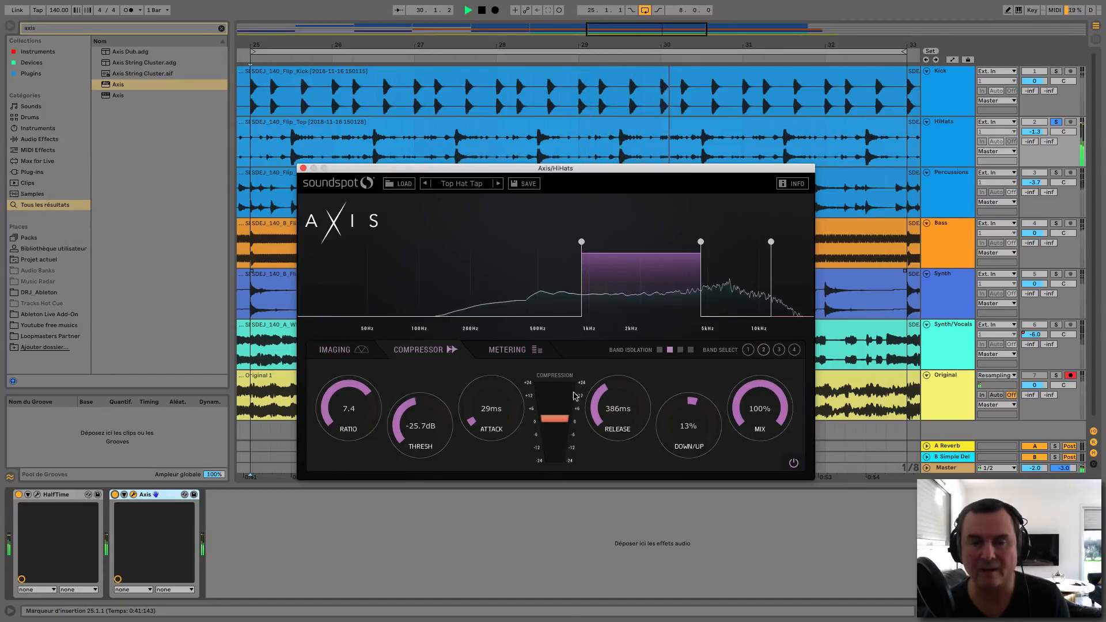
pyautogui.press('space')
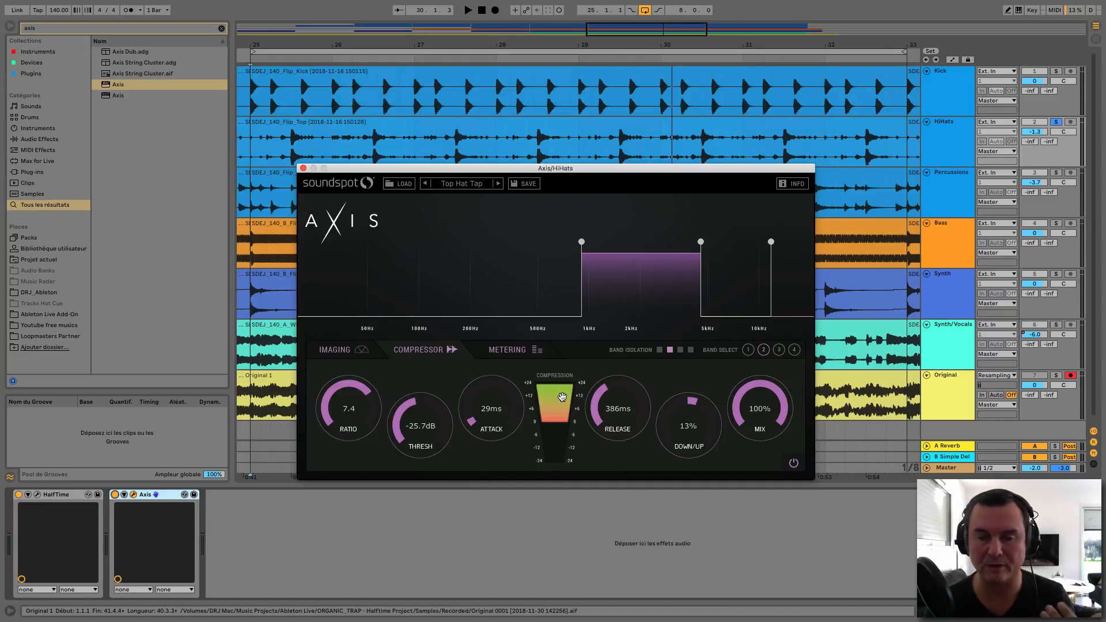
# Step: Isolate band 3 and listen to it, examining its imaging and compressor settings
pyautogui.click(735, 295)
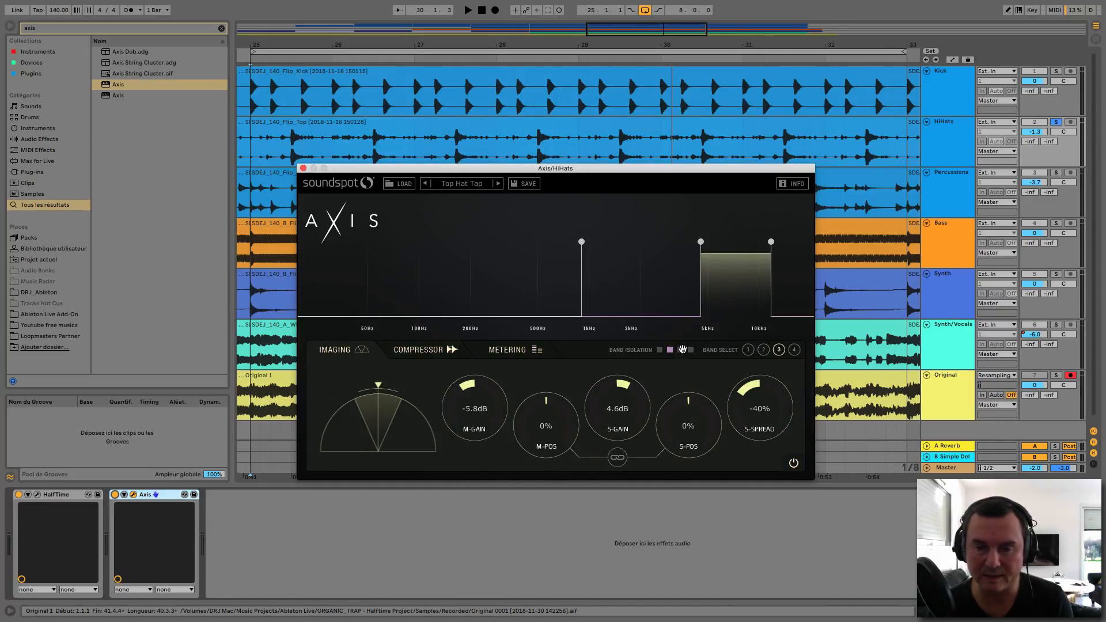
pyautogui.press('space')
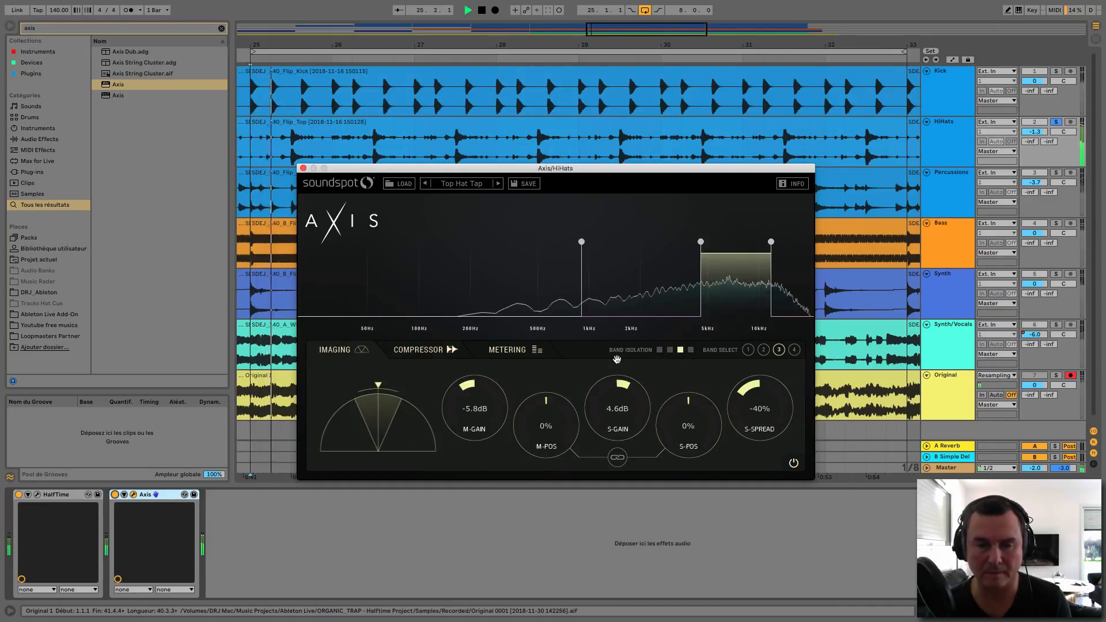
pyautogui.click(406, 348)
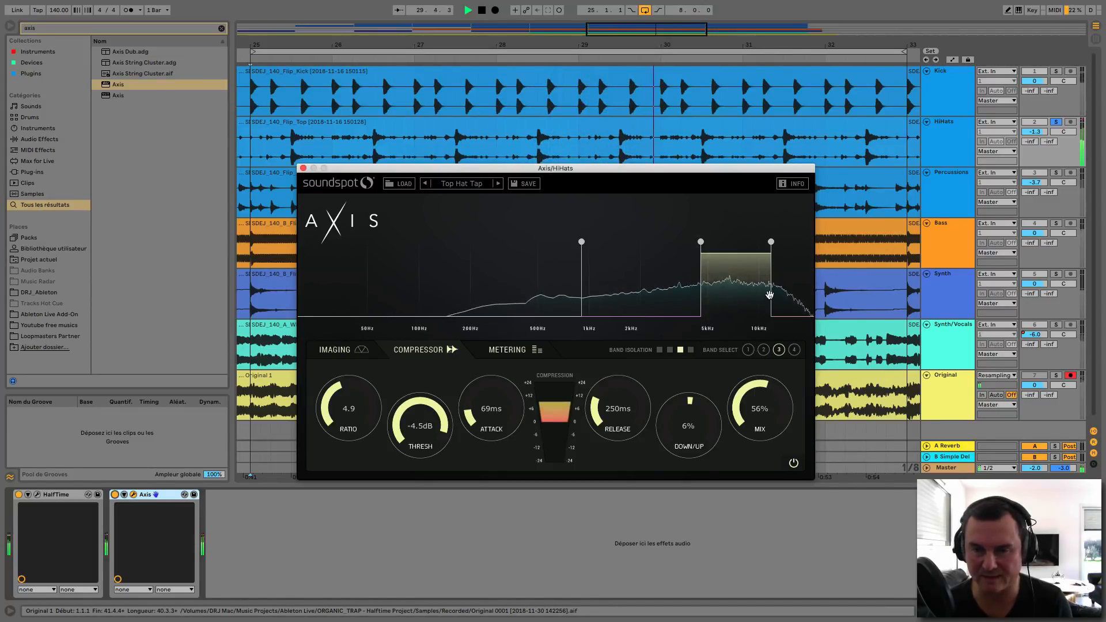
# Step: Isolate band 4 and play it with its compressor settings displayed
pyautogui.click(790, 293)
pyautogui.press('space')
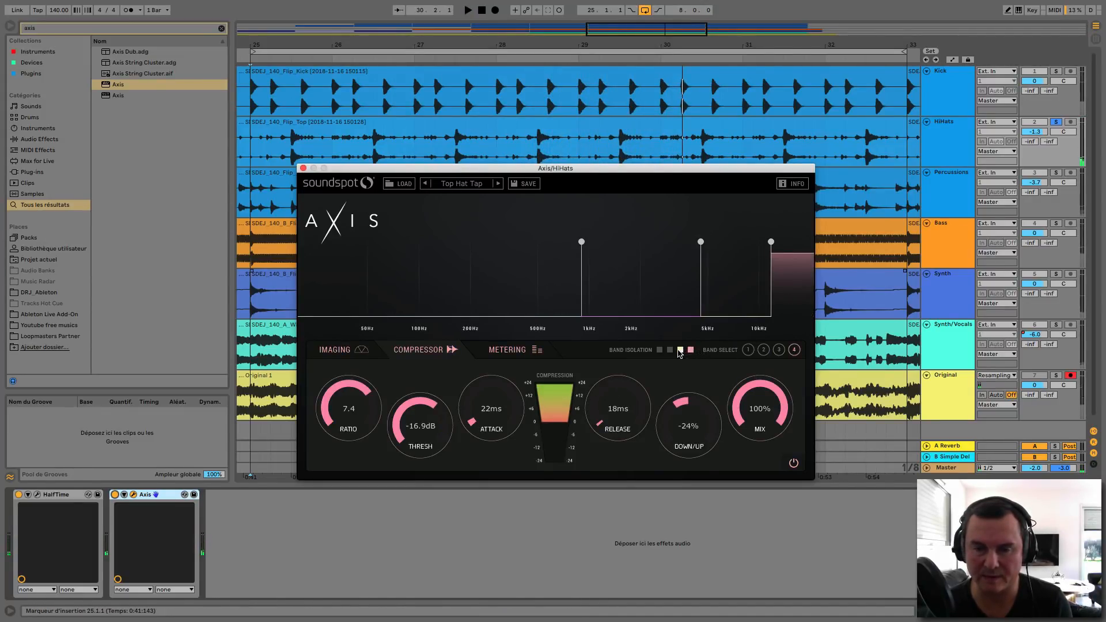
pyautogui.press('space')
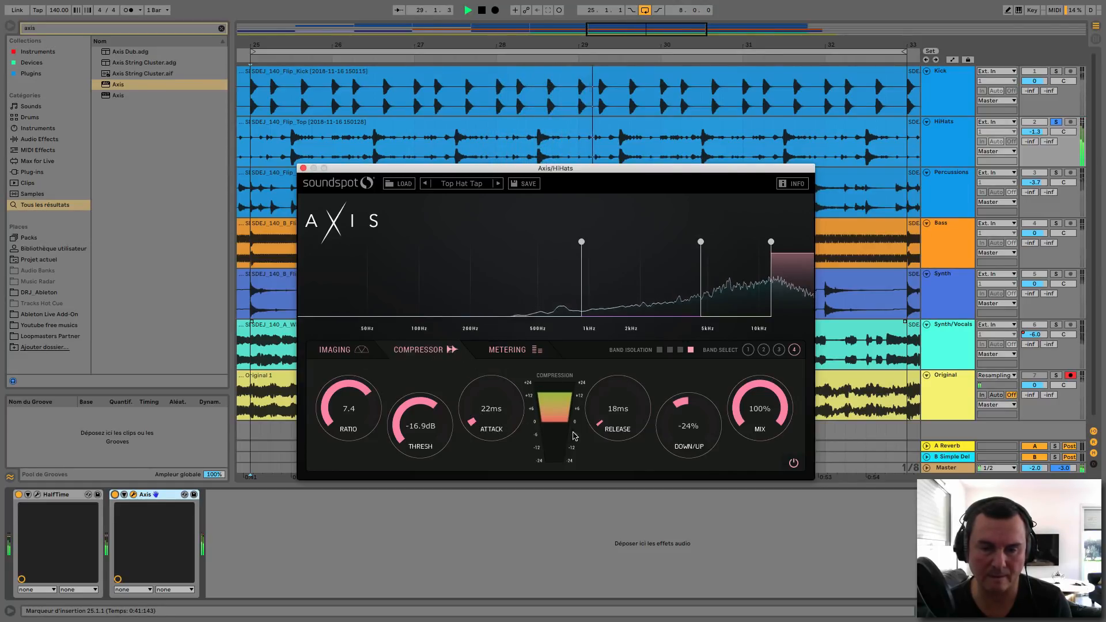
# Step: Set band 4's compressor Down/Up to -99% and threshold to -20.2 dB, comparing the sound with the compressor bypassed and enabled
pyautogui.moveTo(671, 410); pyautogui.dragTo(693, 511)
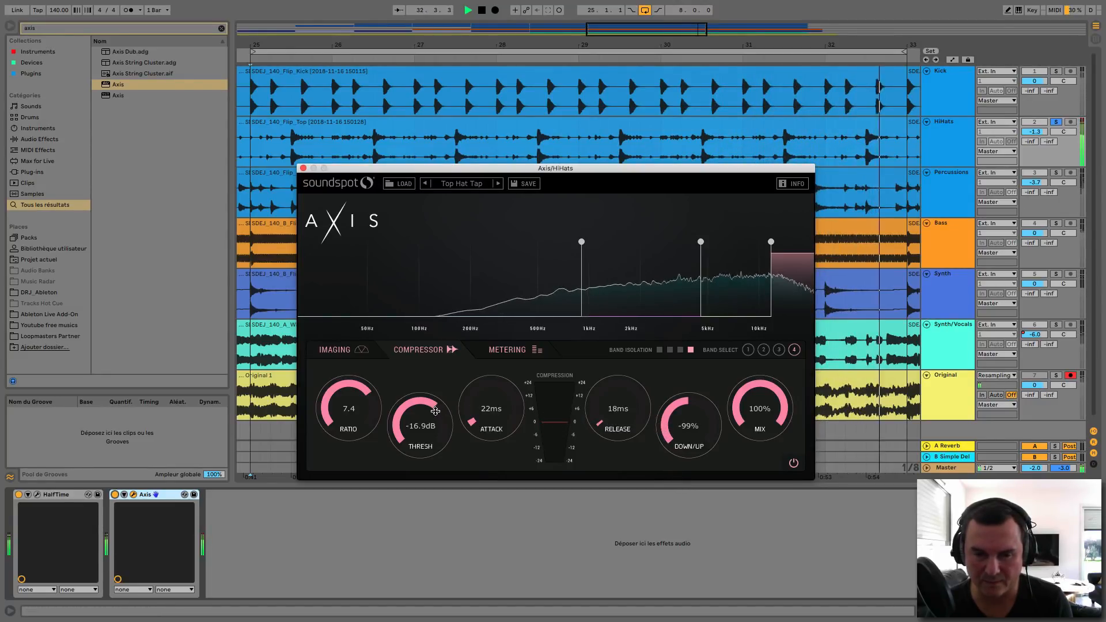
pyautogui.moveTo(426, 402); pyautogui.dragTo(425, 419)
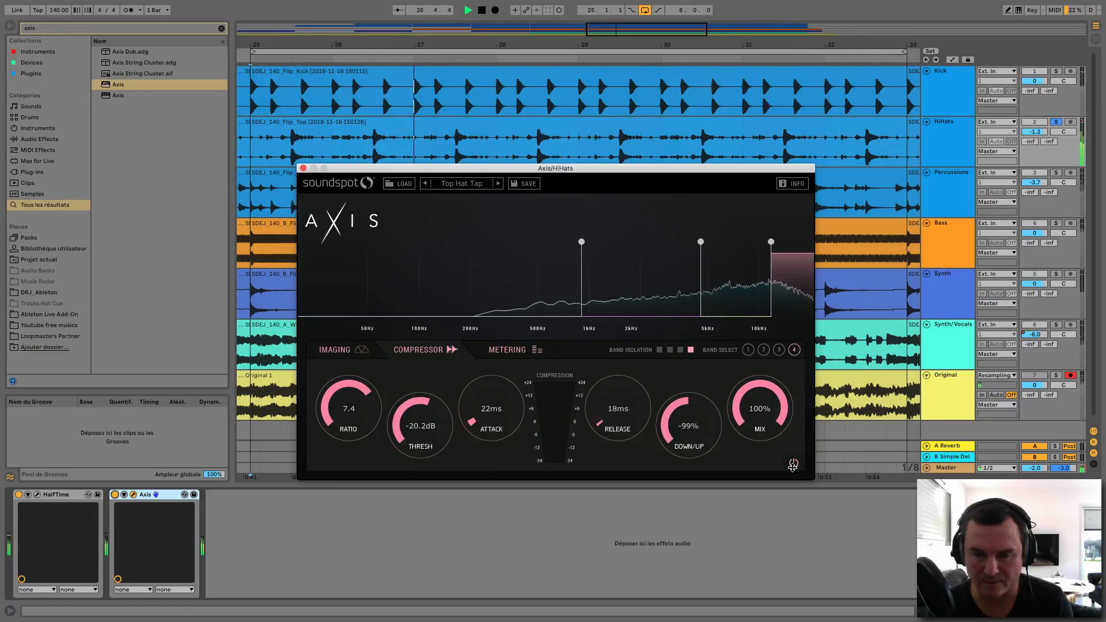
pyautogui.click(794, 463)
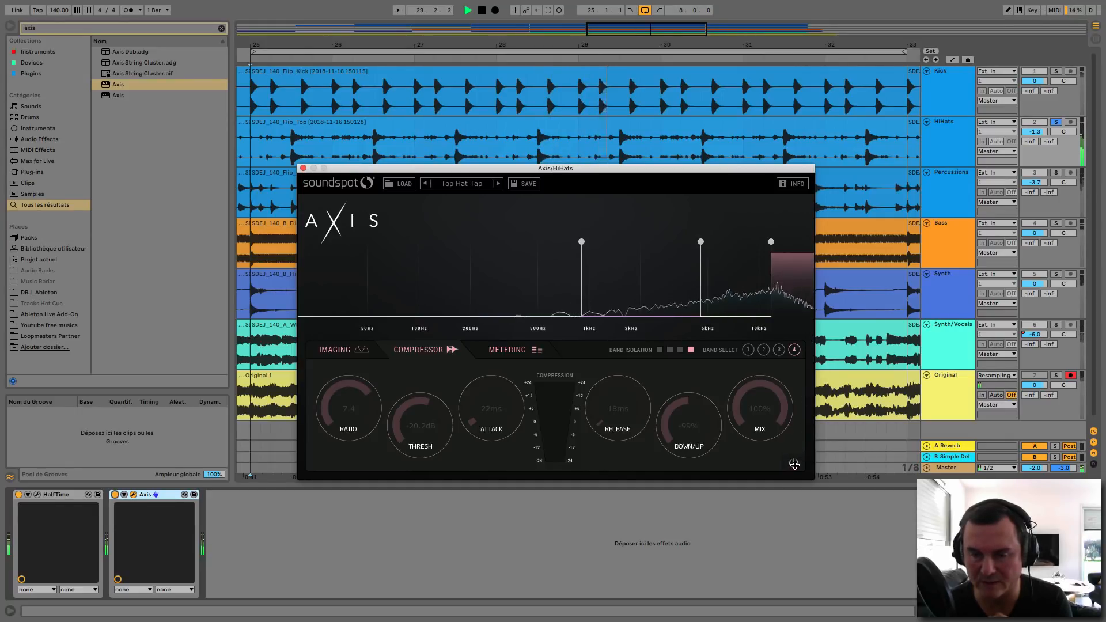
pyautogui.click(794, 464)
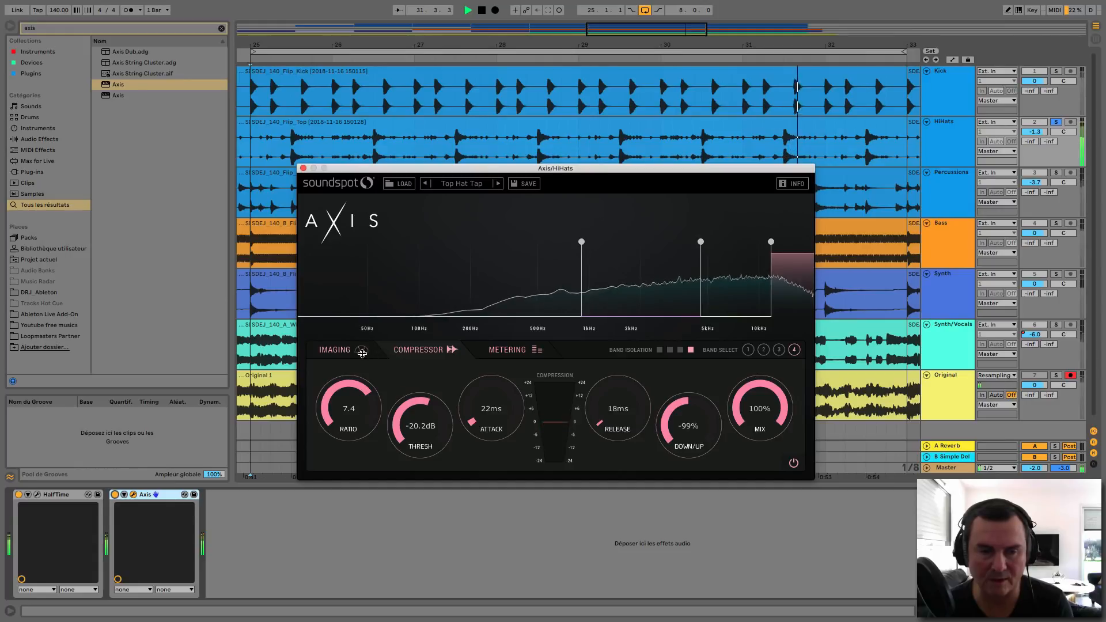
# Step: Set band 4's S-Spread to 19% and turn off band isolation, comparing the sound with band 4's imaging bypassed and enabled
pyautogui.click(334, 350)
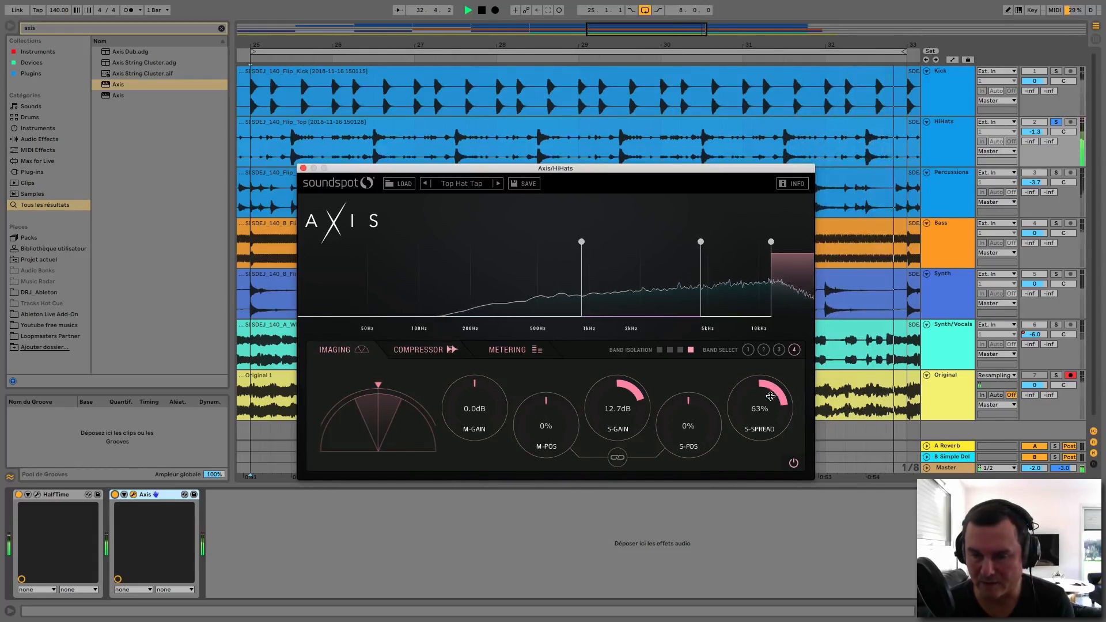
pyautogui.moveTo(760, 411); pyautogui.dragTo(767, 447)
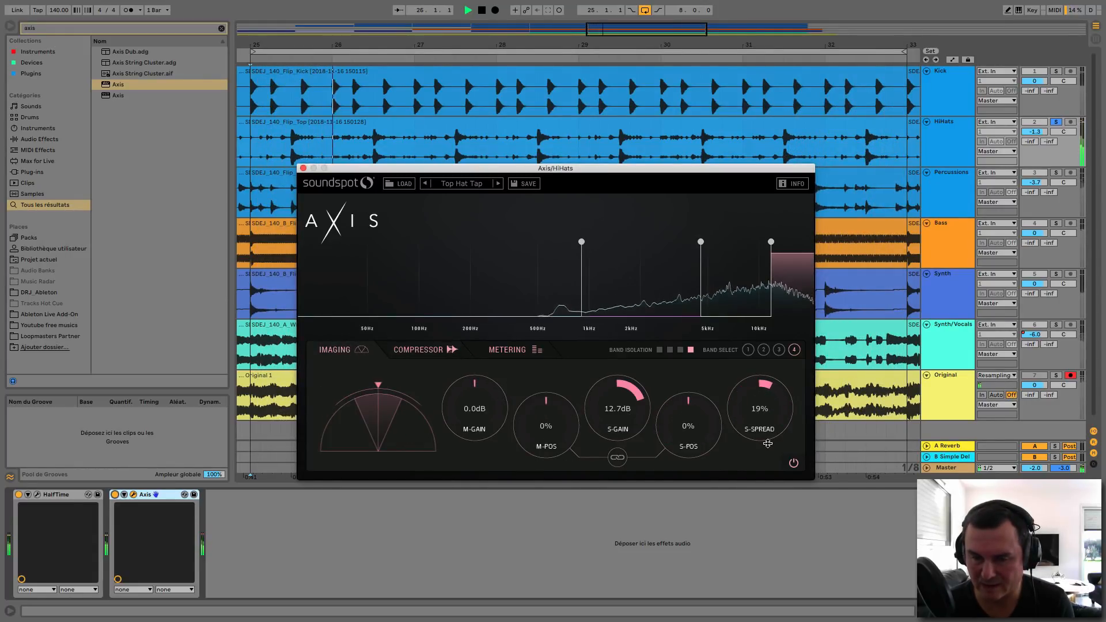
pyautogui.click(794, 464)
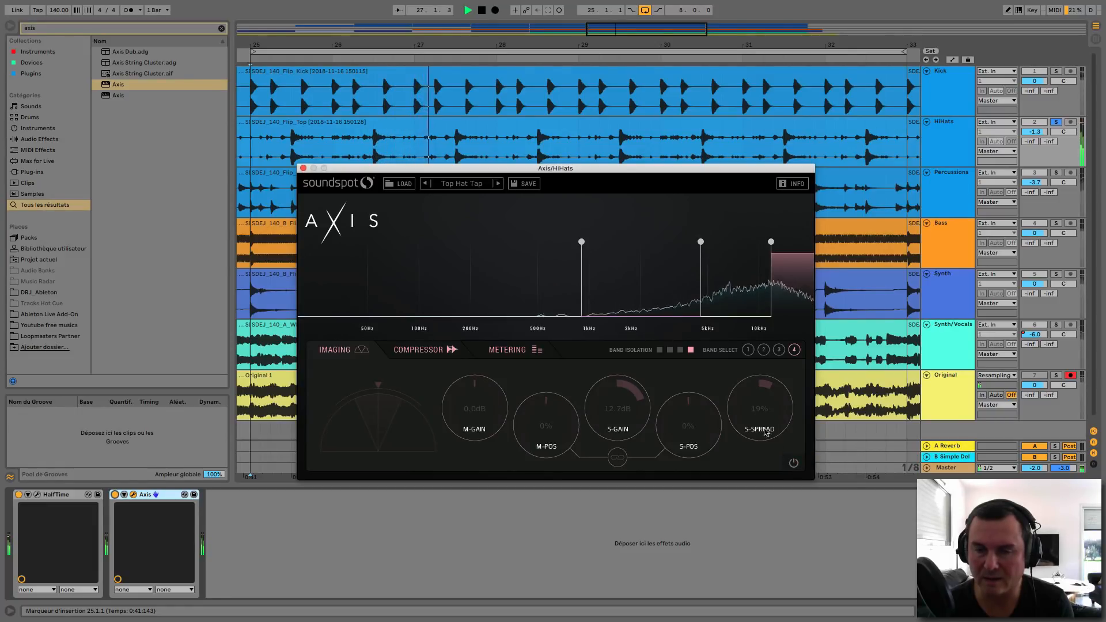
pyautogui.click(692, 351)
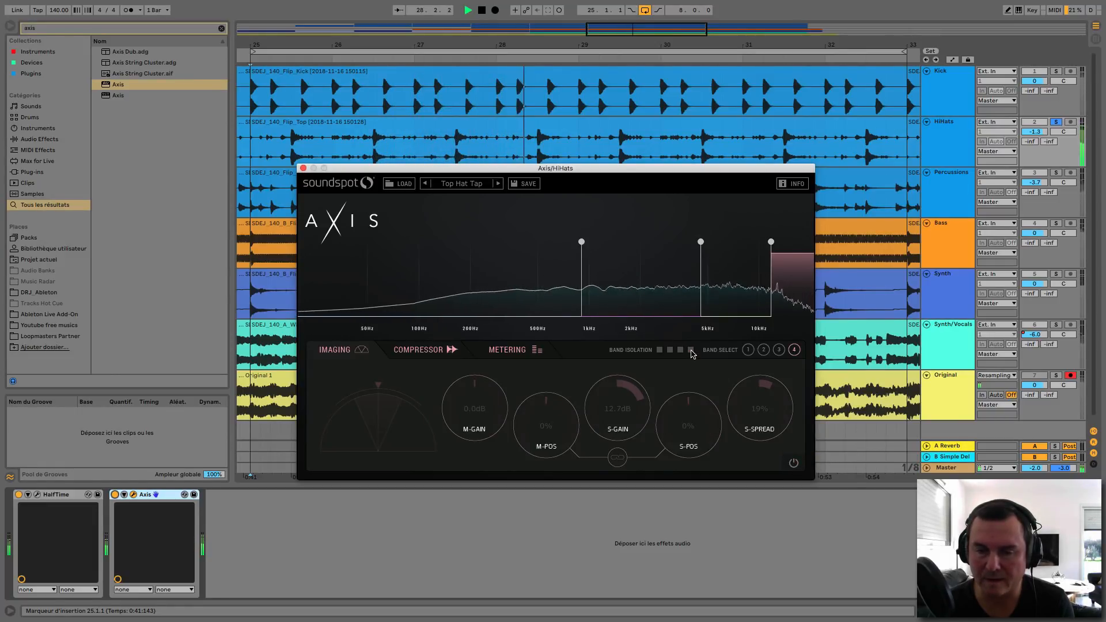
pyautogui.click(793, 464)
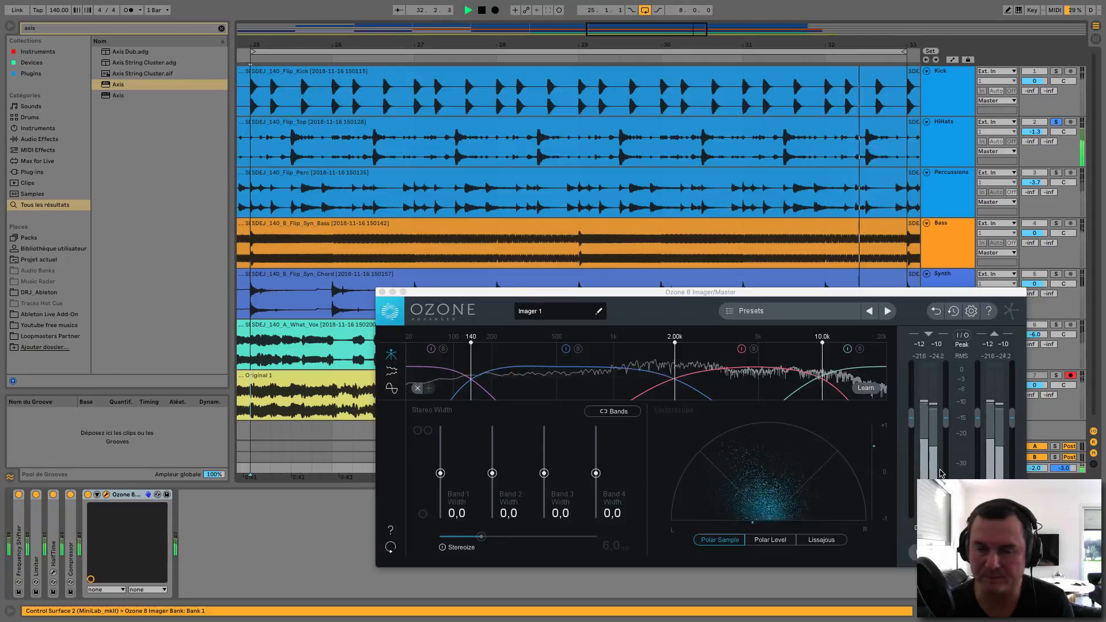
# Step: Watch the HiHats' stereo image in the Master's Ozone 8 Imager, stop playback and return to the HiHats' Axis plug-in
pyautogui.click(940, 472)
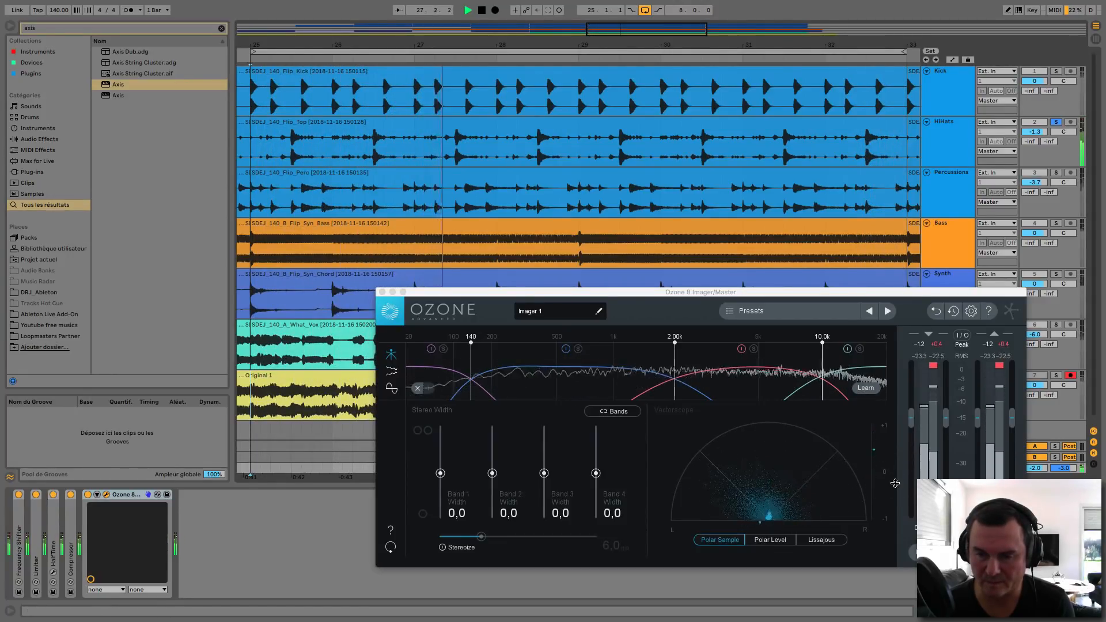
pyautogui.press('space')
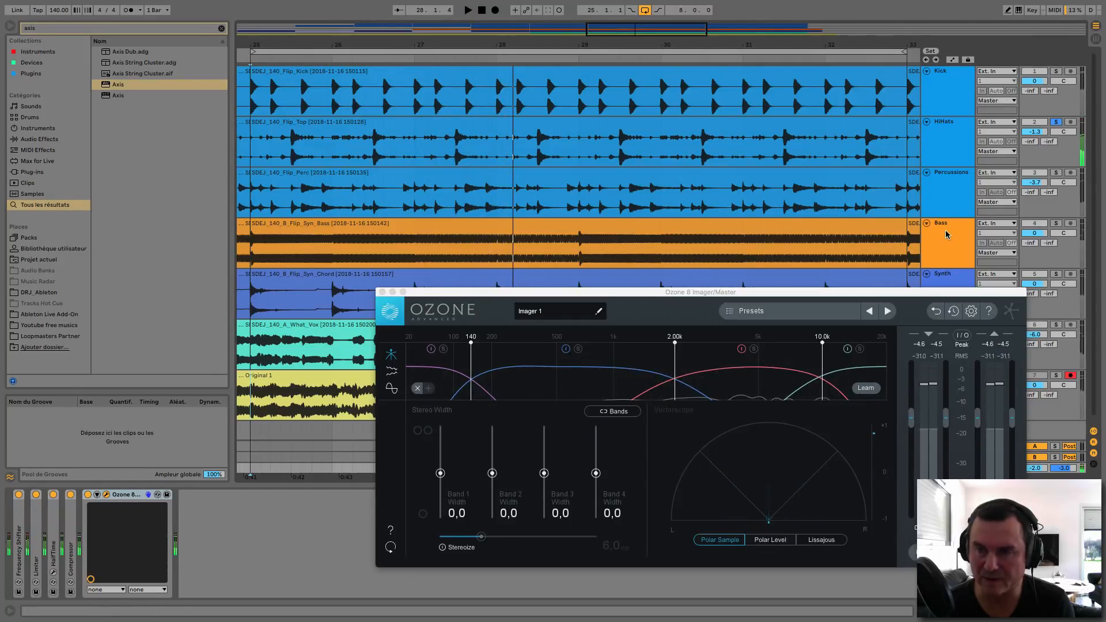
pyautogui.click(932, 147)
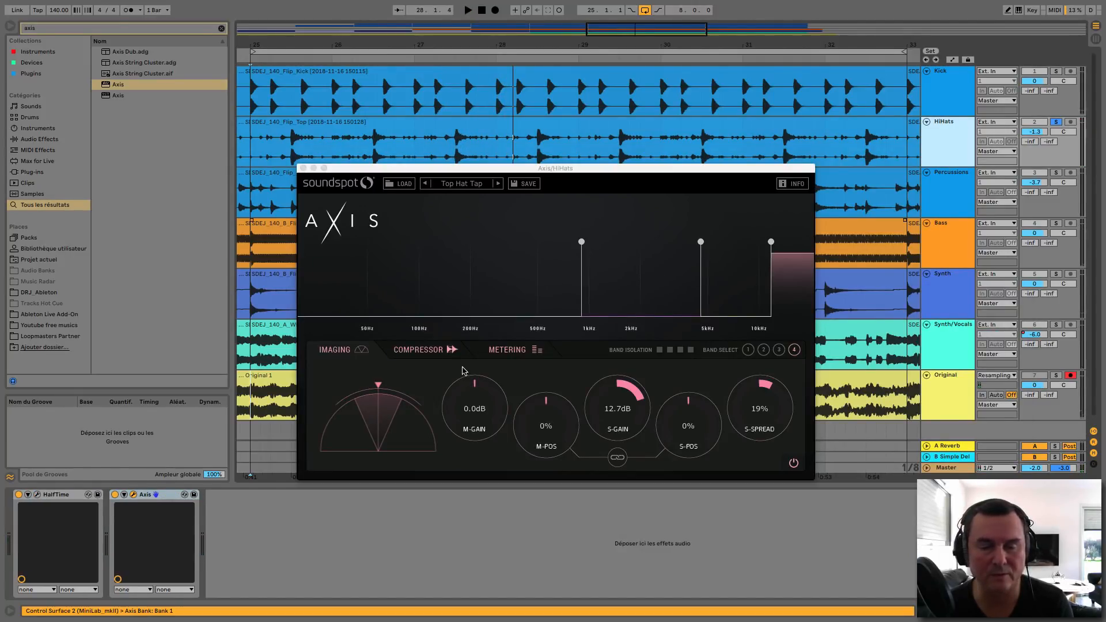
# Step: Examine the imaging settings of band 1 and band 2
pyautogui.click(409, 271)
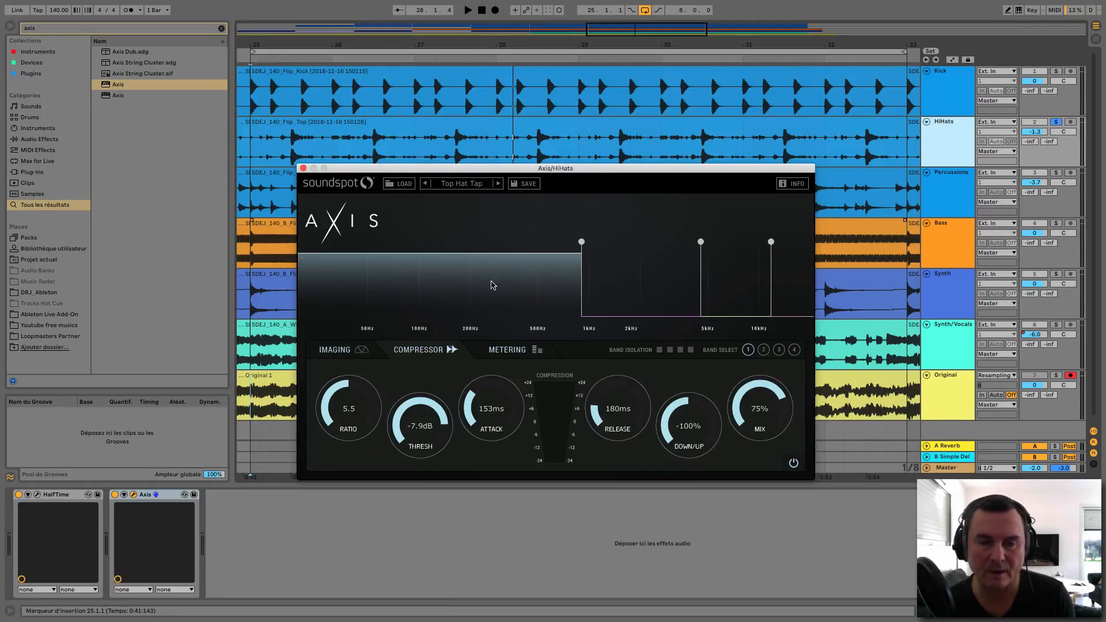
pyautogui.click(339, 350)
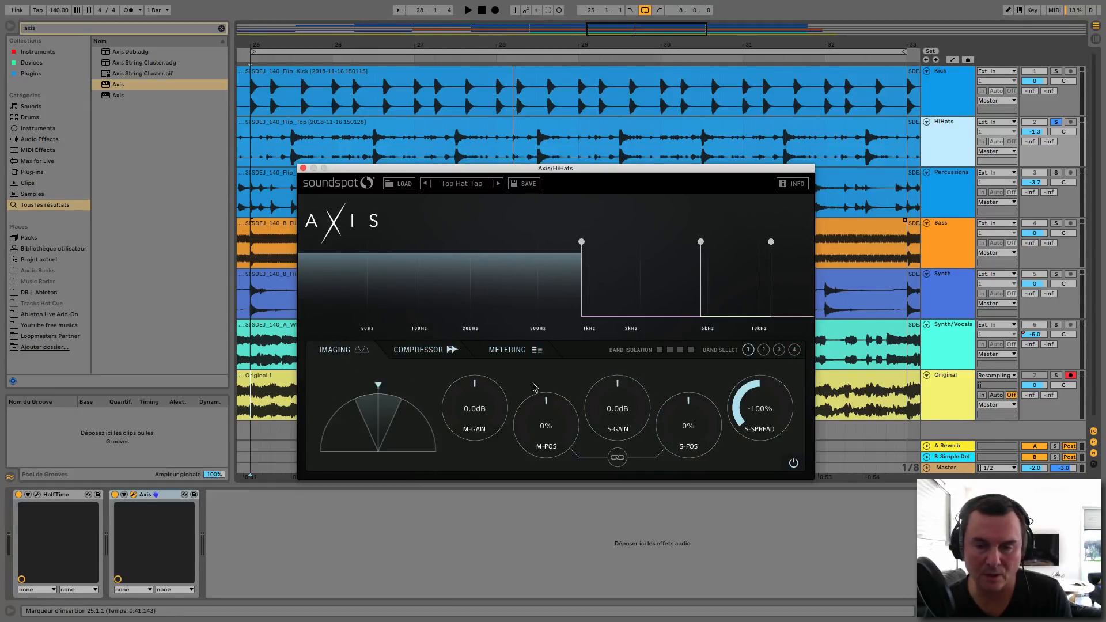
pyautogui.click(605, 278)
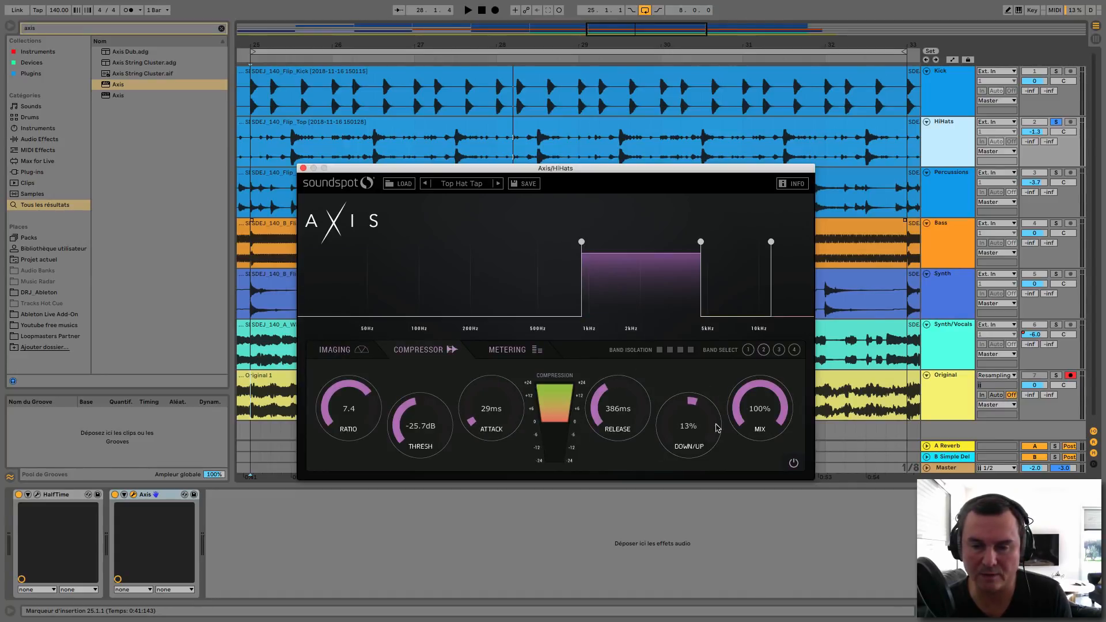
pyautogui.click(337, 350)
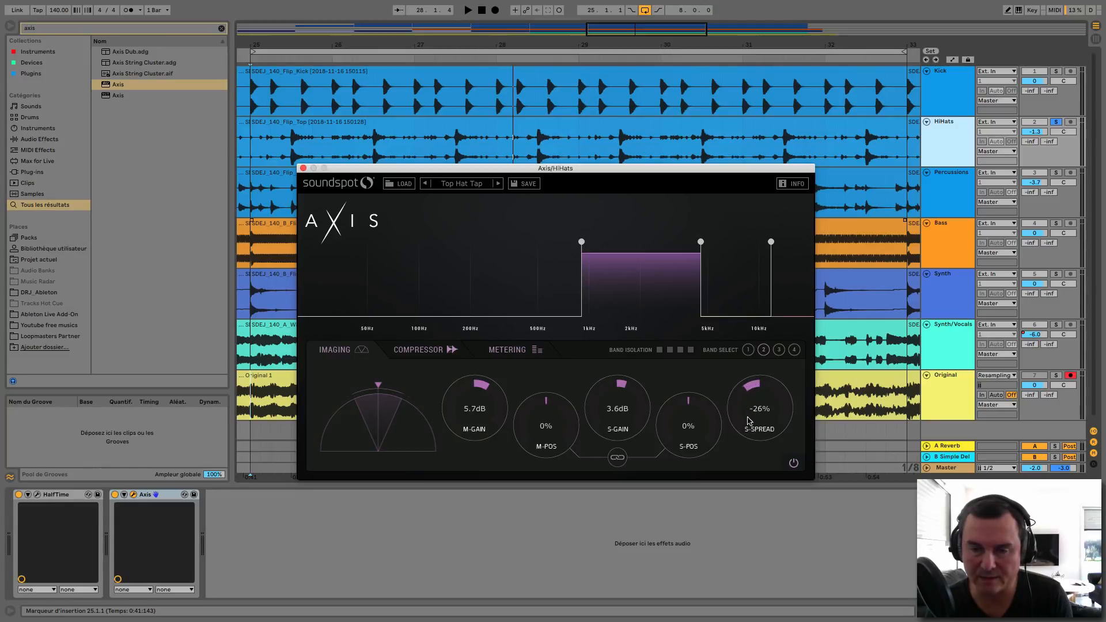
# Step: Set band 2's S-Spread to -94% and S-Gain to -2.7 dB, checking the stereo image in the Master's Ozone 8 Imager
pyautogui.press('space')
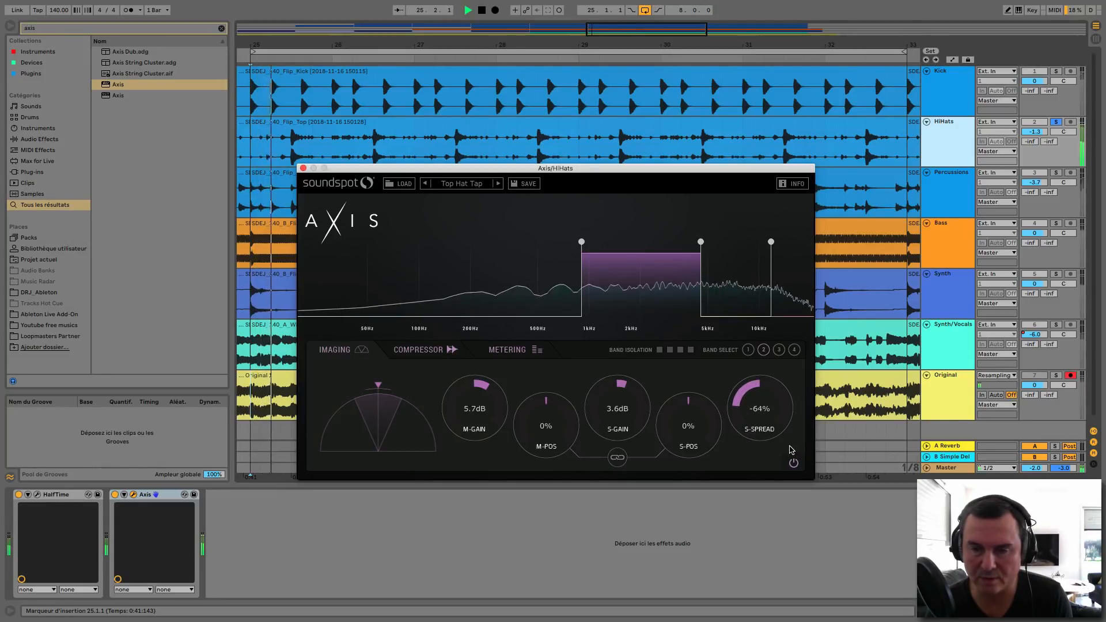
pyautogui.click(945, 469)
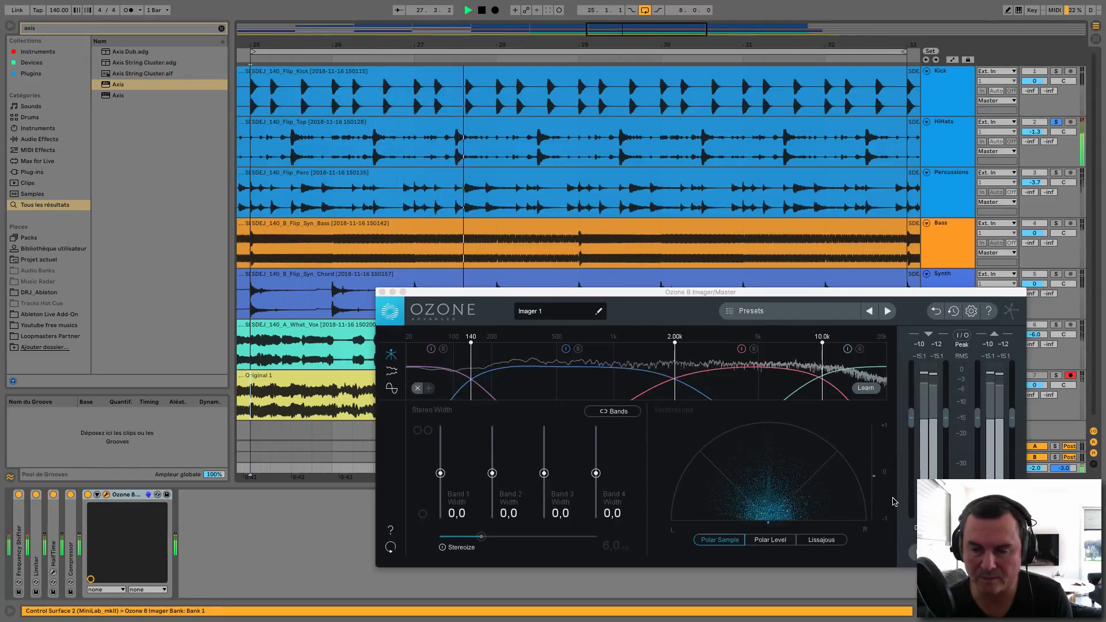
pyautogui.click(942, 139)
pyautogui.moveTo(732, 403); pyautogui.dragTo(737, 433)
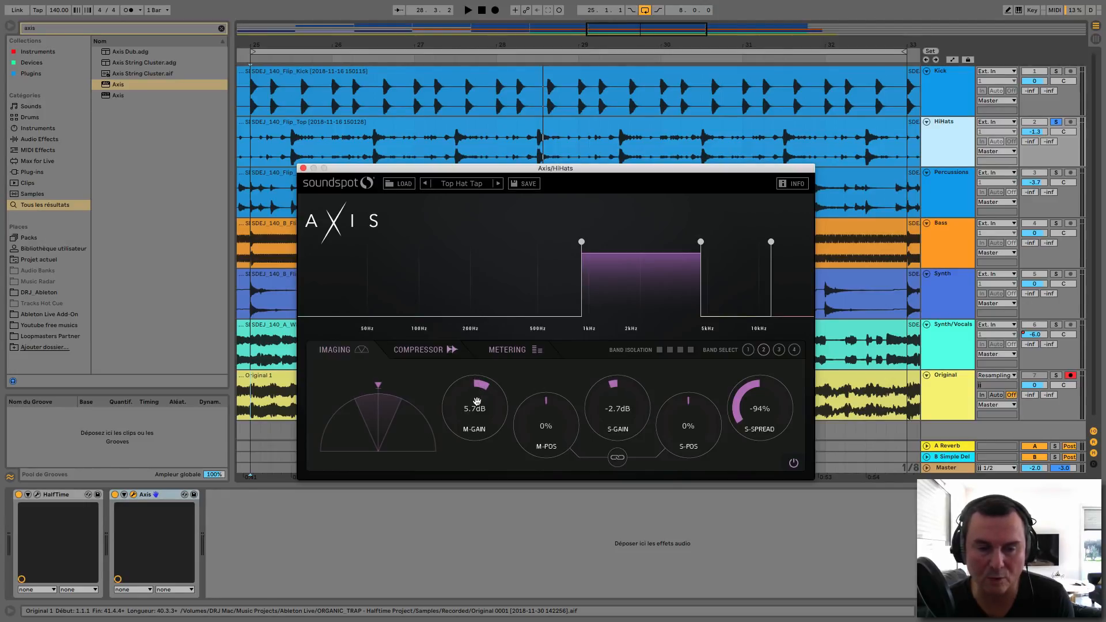
# Step: Recheck the stereo image on the Master, set band 2's S-Gain to -10.1 dB and display band 1's imaging settings
pyautogui.press('space')
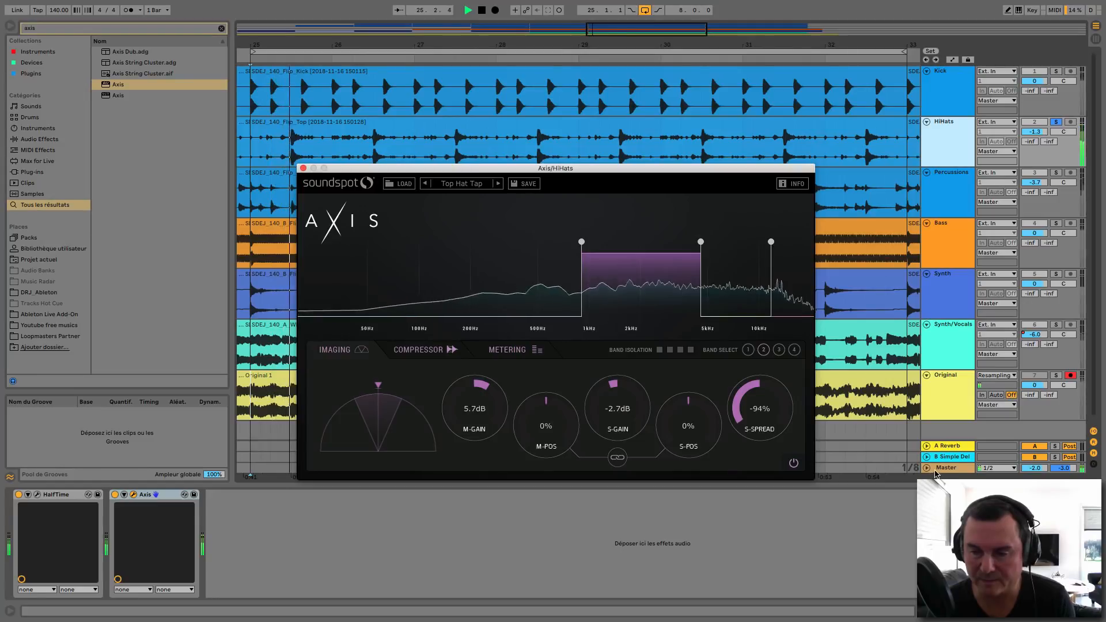
pyautogui.click(930, 470)
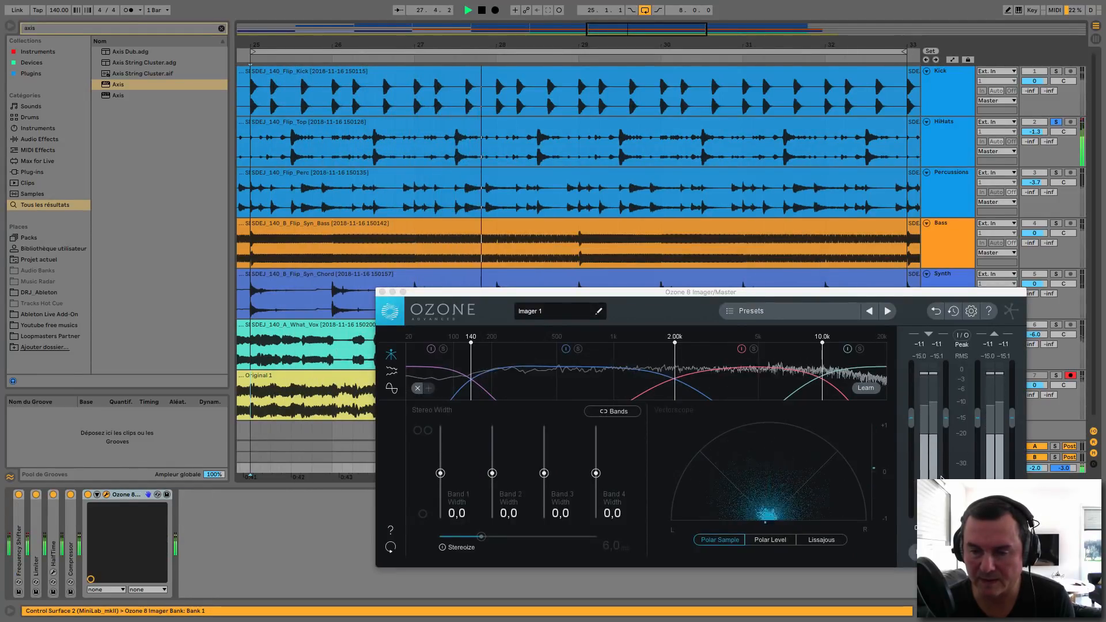
pyautogui.click(948, 139)
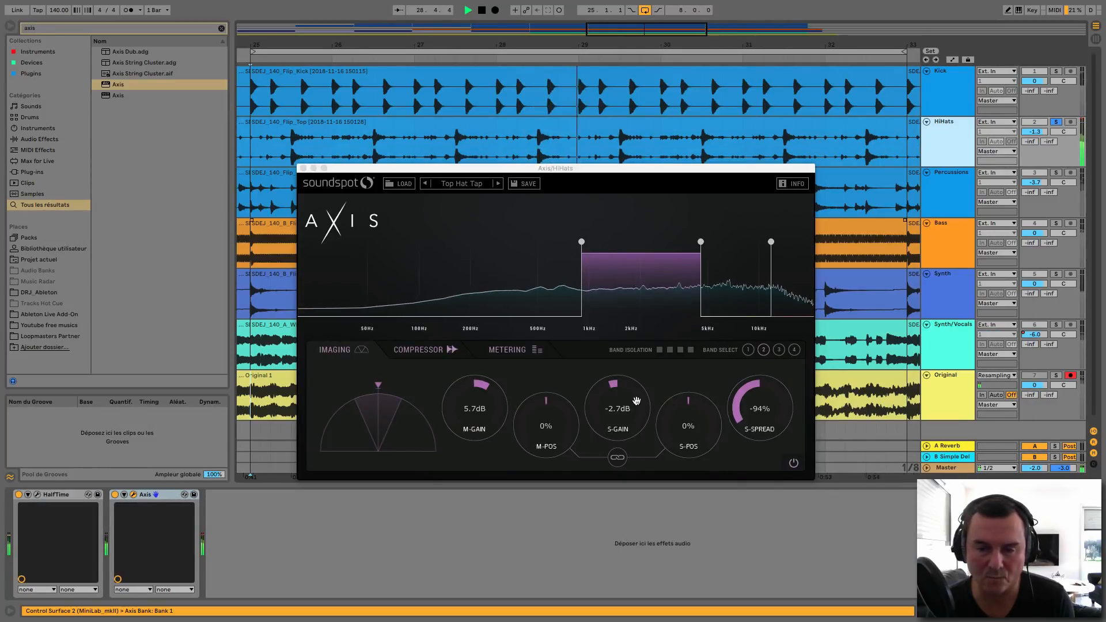
pyautogui.moveTo(611, 397); pyautogui.dragTo(613, 420)
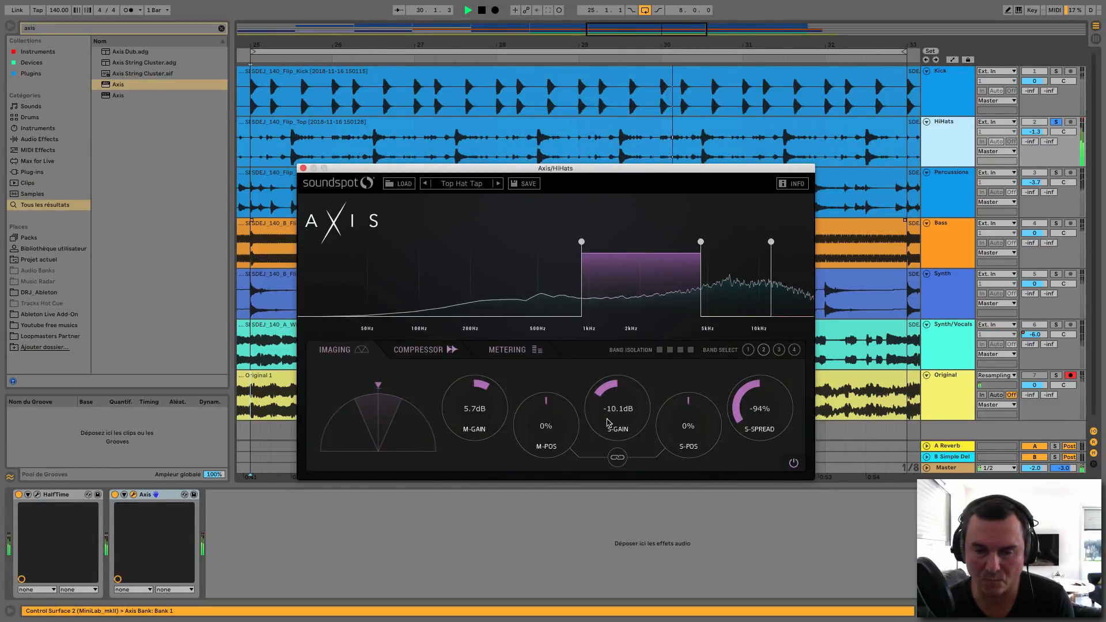
pyautogui.click(555, 297)
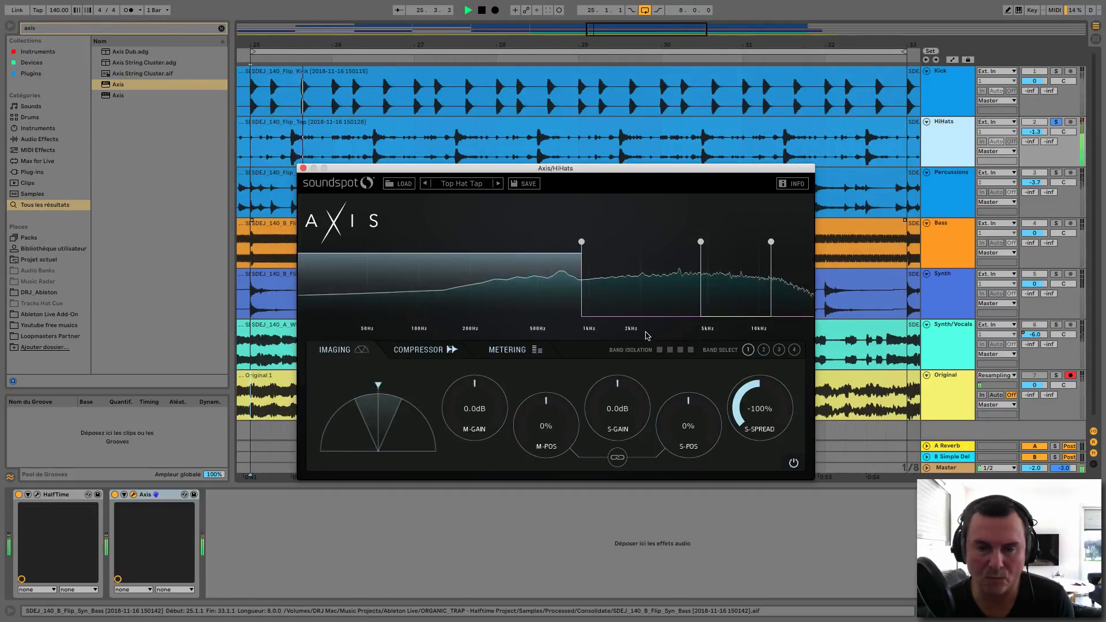
# Step: Set band 3's S-Spread to -59%, check the HiHats' stereo image in the Master's Ozone 8 Imager and return to the HiHats' Axis
pyautogui.click(714, 306)
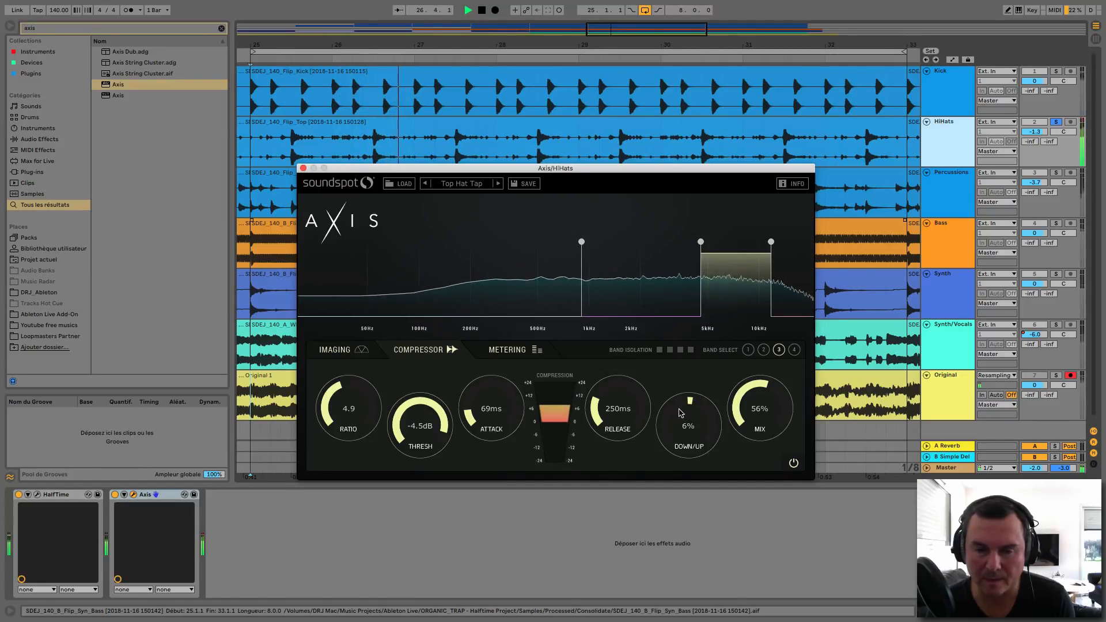
pyautogui.click(337, 351)
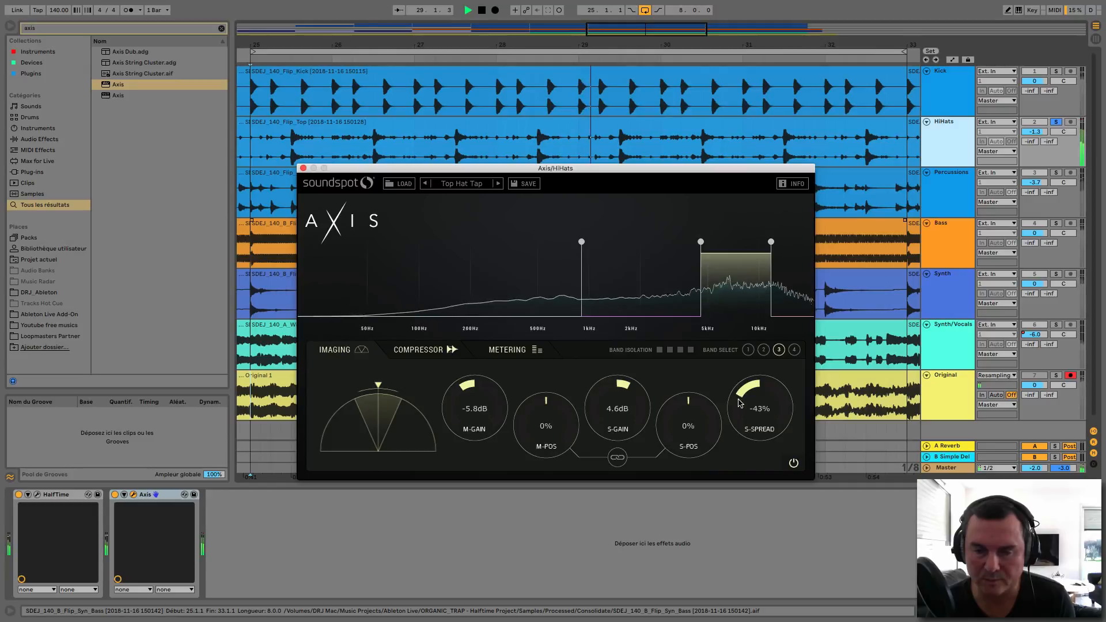
pyautogui.click(957, 470)
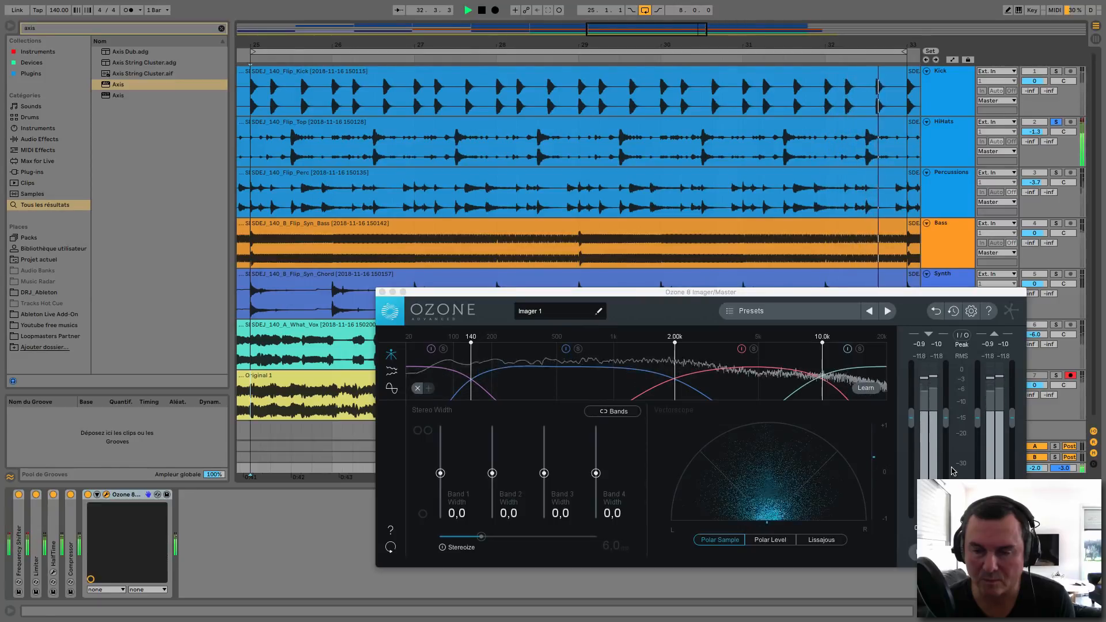
pyautogui.press('space')
pyautogui.click(940, 149)
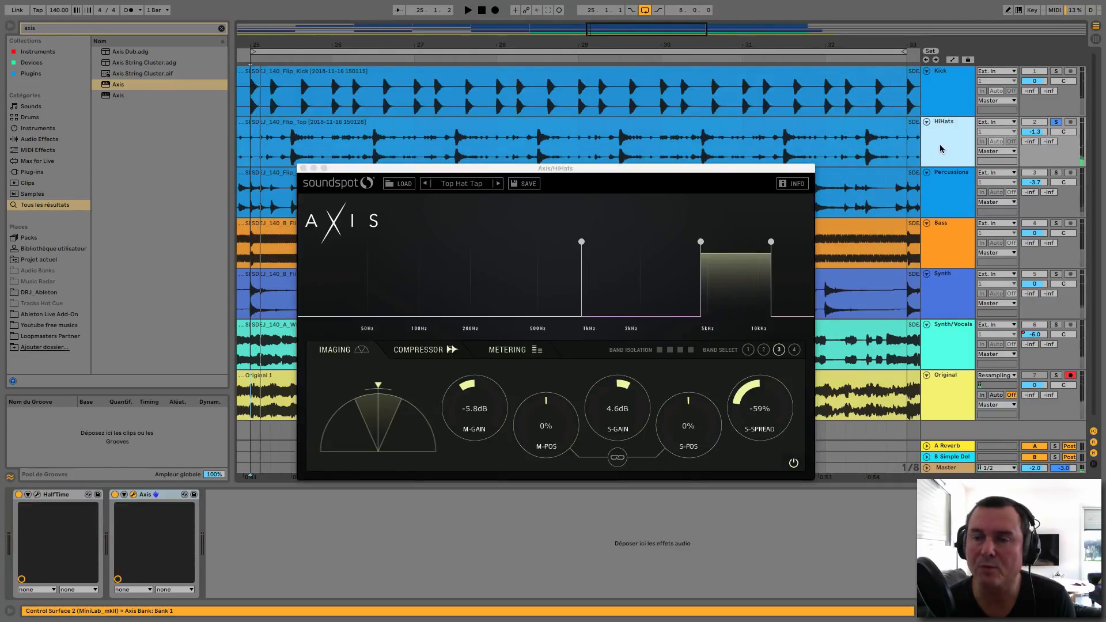
# Step: Unsolo the HiHats and play the full mix, bypassing the HiHats' Axis plug-in to compare the sound
pyautogui.click(1058, 124)
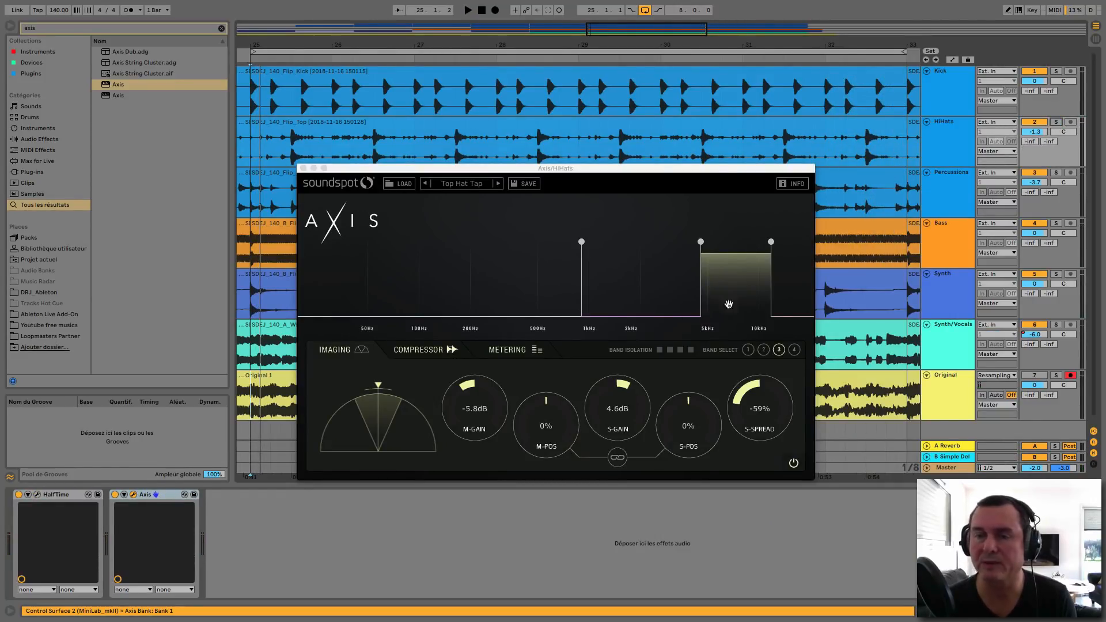
pyautogui.press('space')
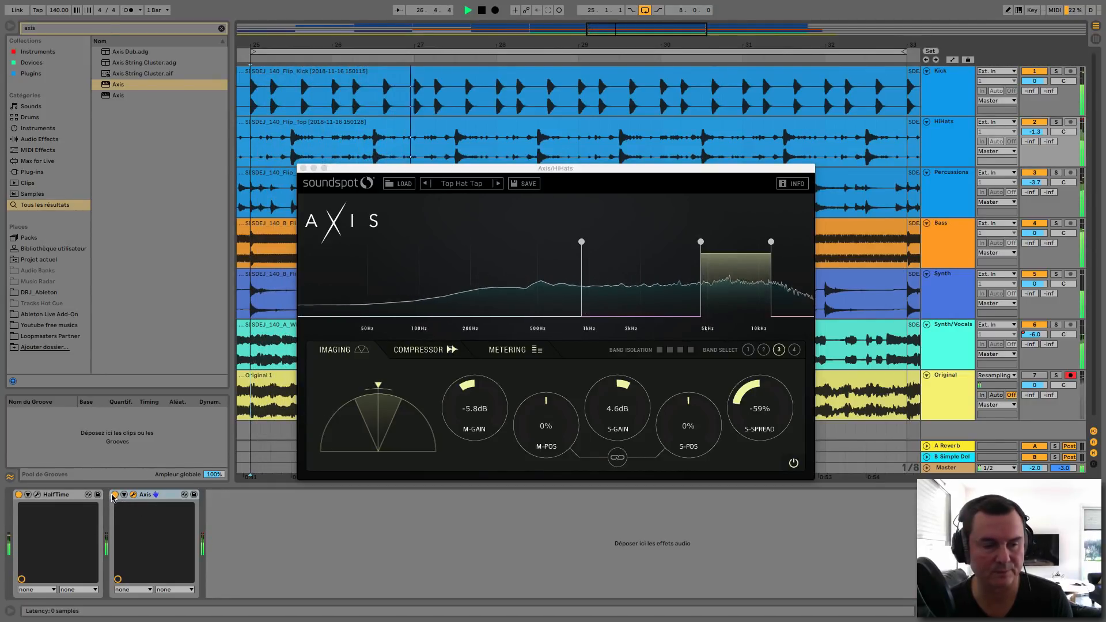
pyautogui.click(113, 495)
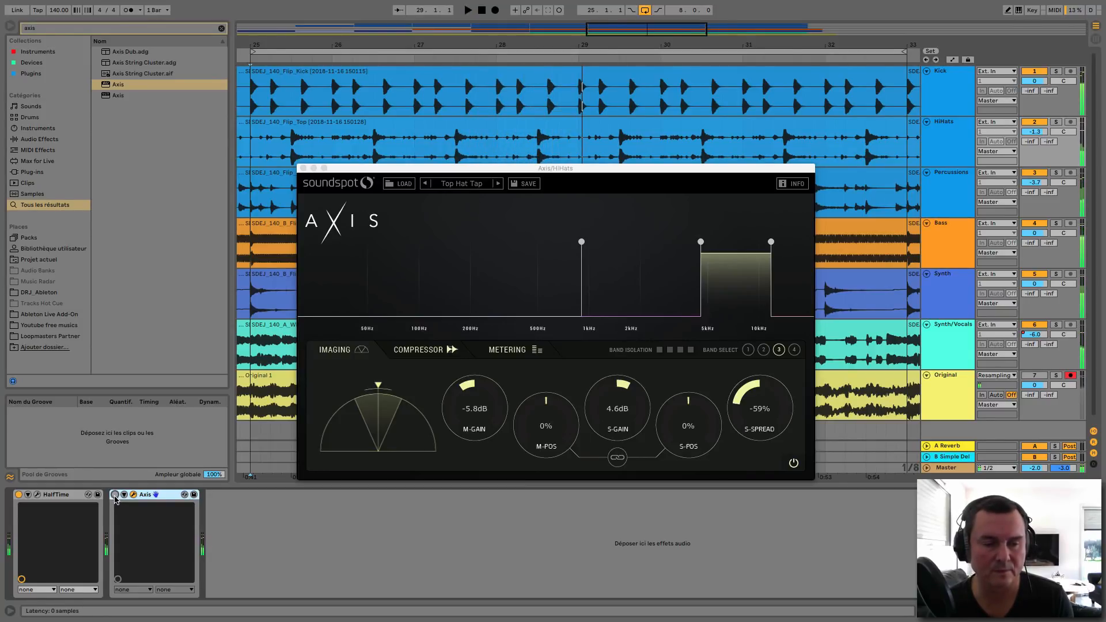
# Step: Solo the Kick and HiHats together and compare the HiHats with Axis on and off during playback, leaving Axis enabled
pyautogui.click(1057, 72)
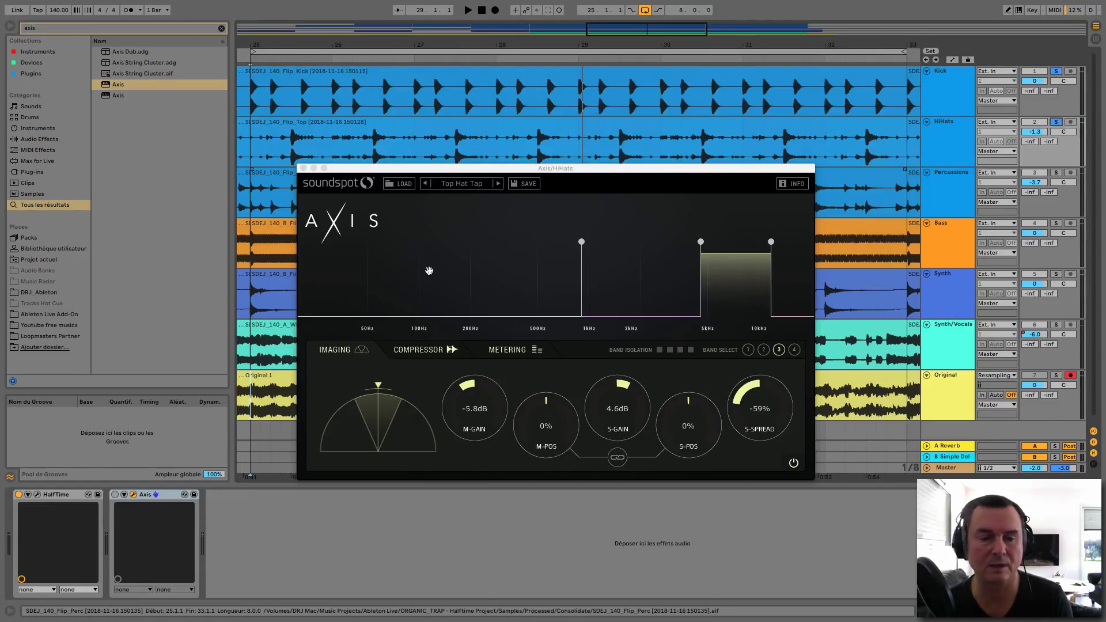
pyautogui.press('space')
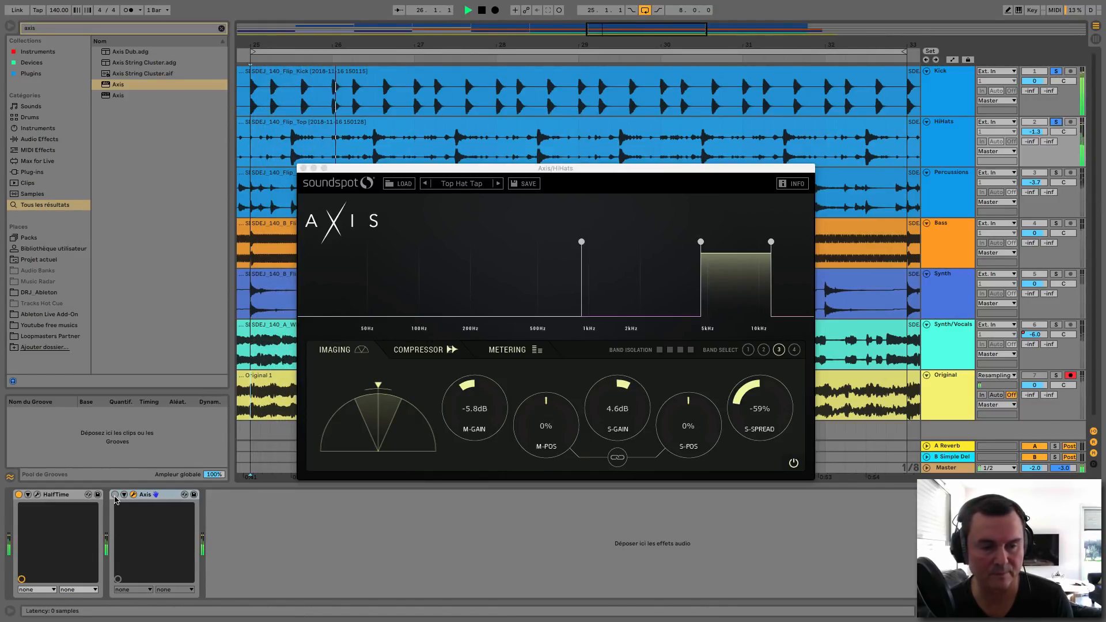
pyautogui.click(114, 496)
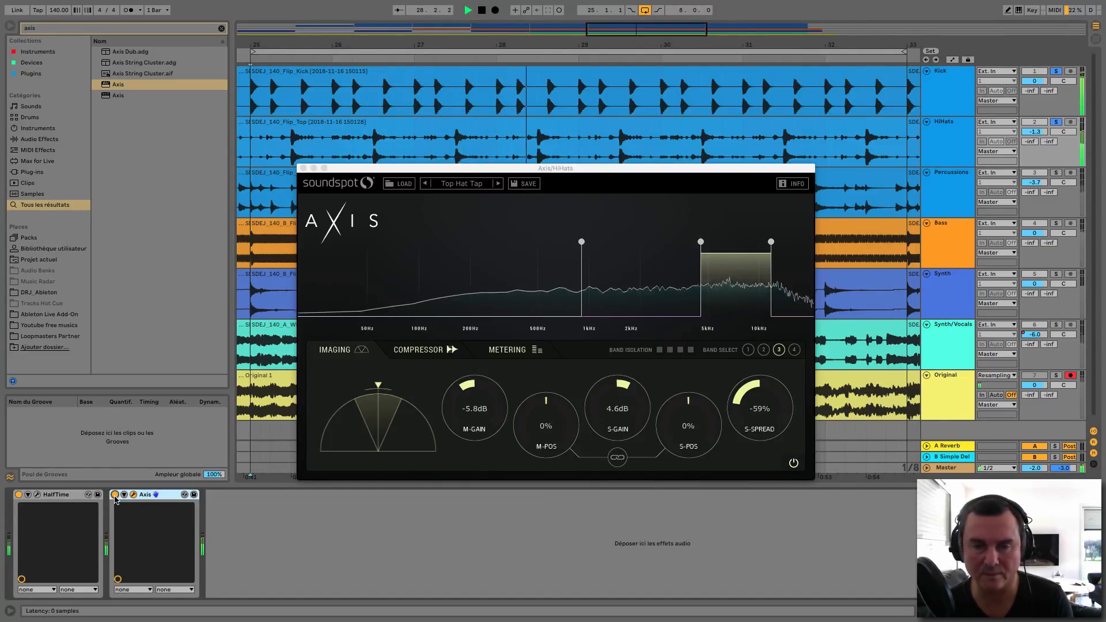
pyautogui.click(114, 495)
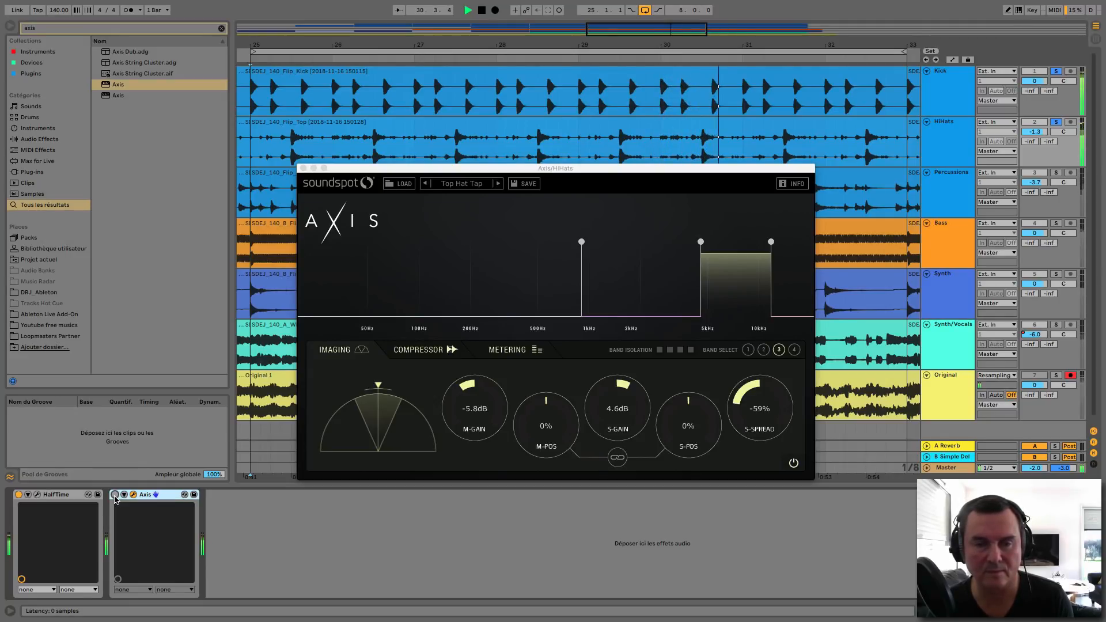
pyautogui.click(115, 496)
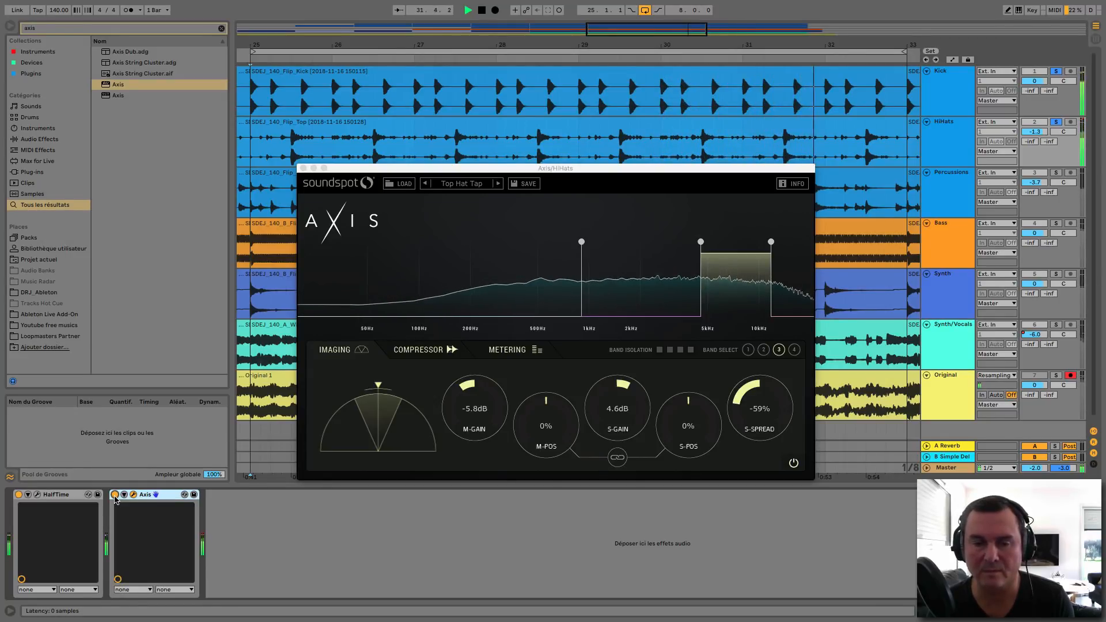
pyautogui.click(115, 495)
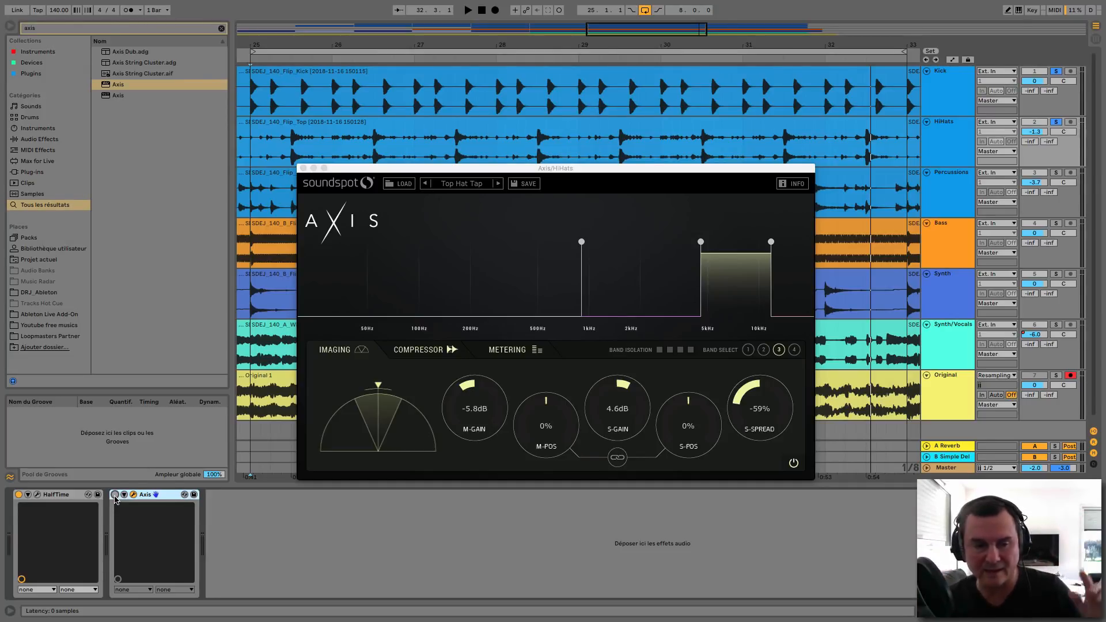
pyautogui.click(114, 495)
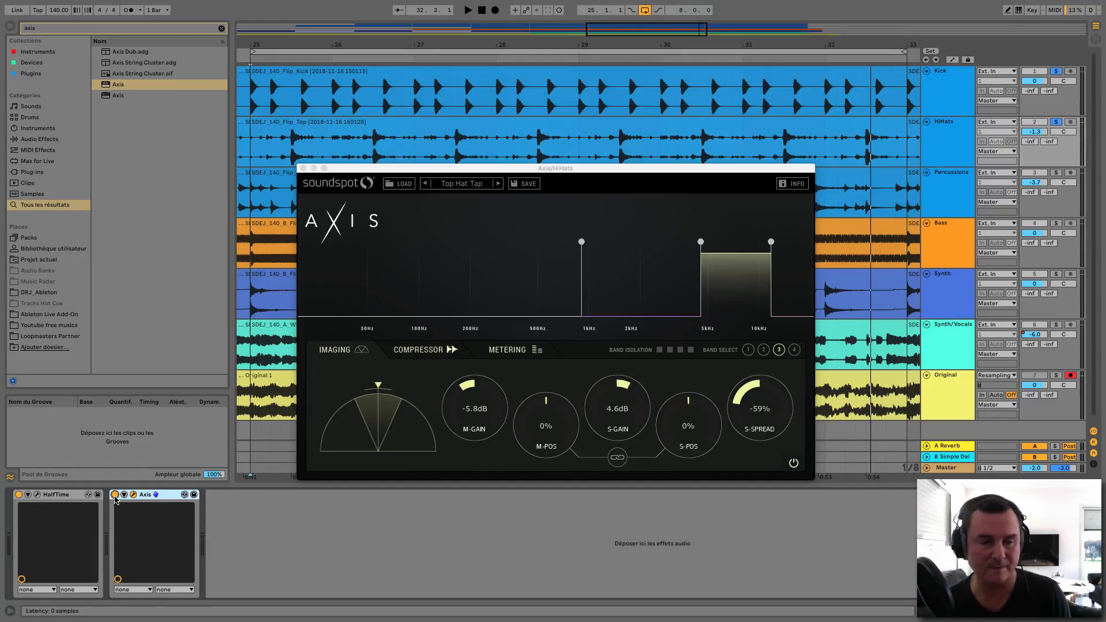
pyautogui.press('space')
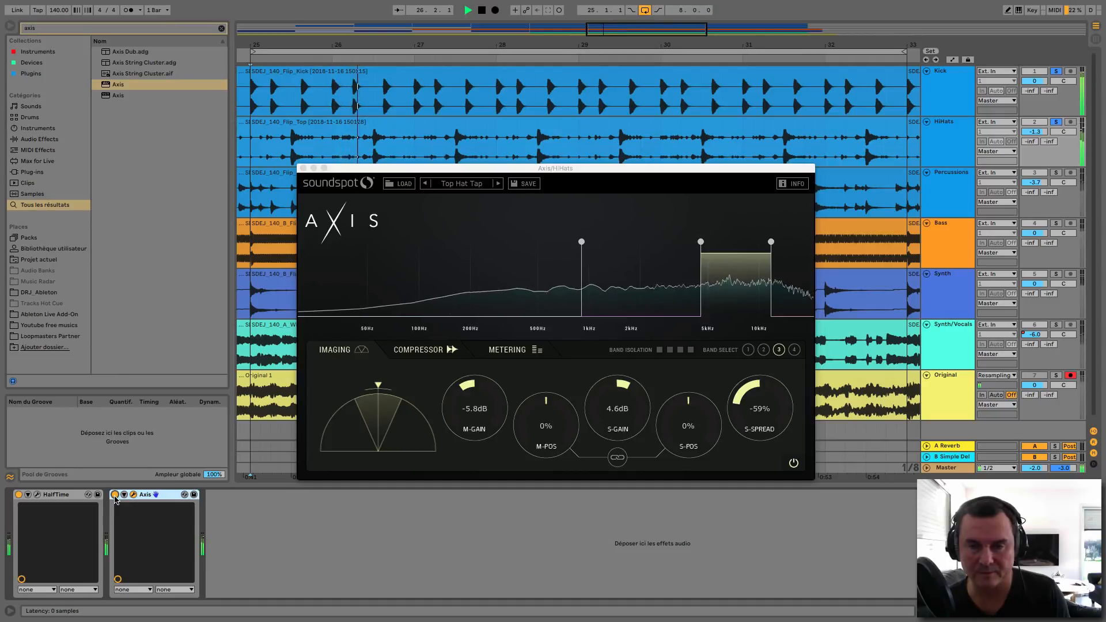
pyautogui.click(114, 495)
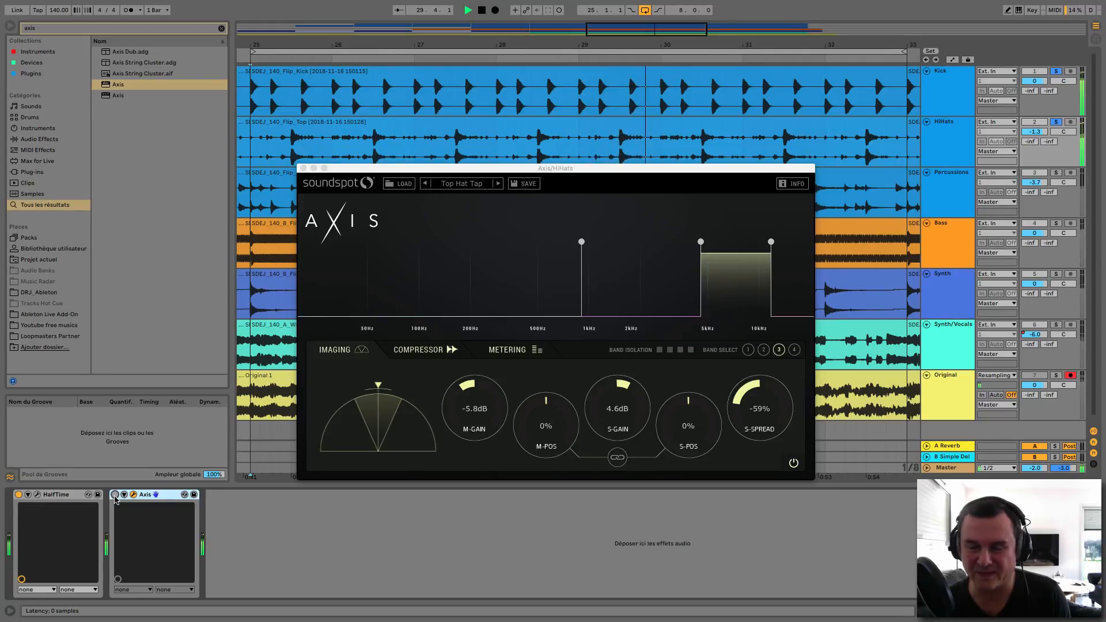
pyautogui.click(114, 495)
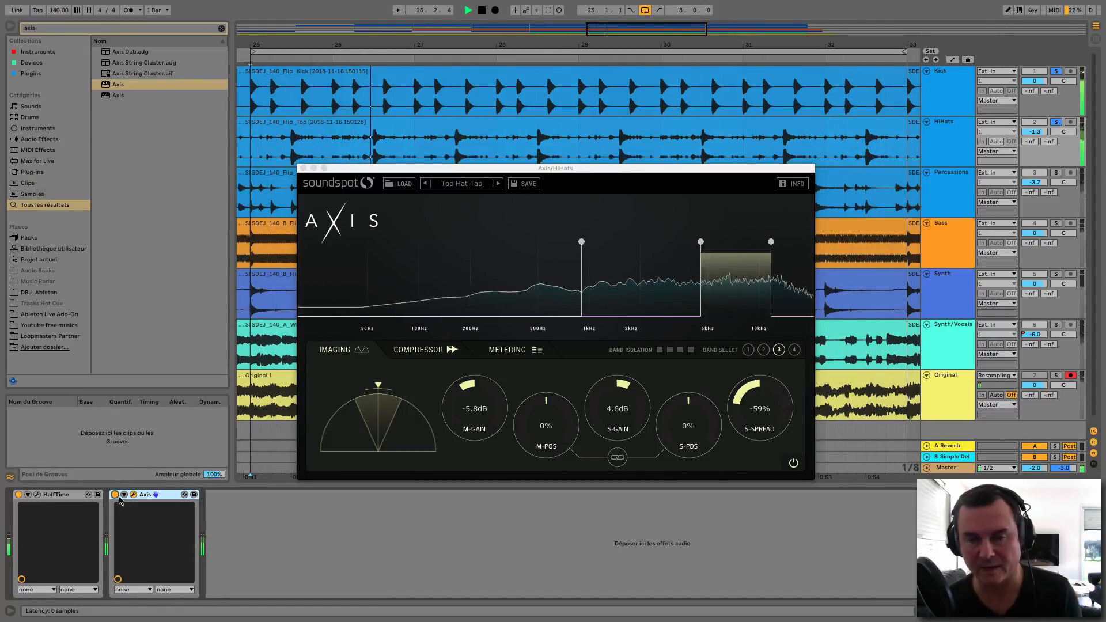
pyautogui.press('space')
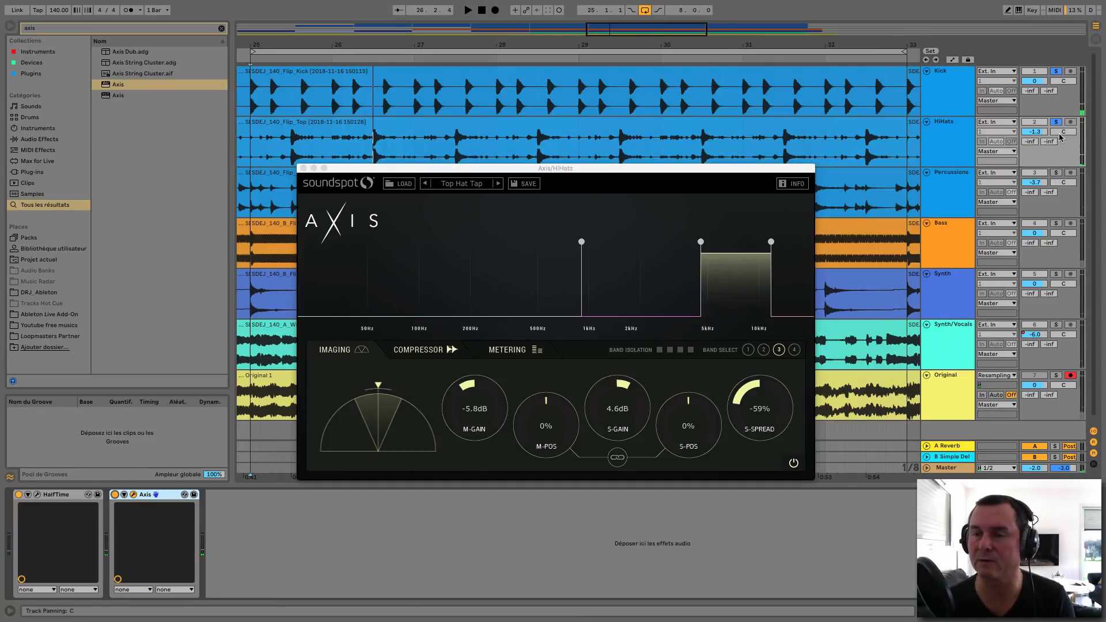
# Step: Solo the Percussions track and add the Axis plug-in to it, replacing the HiHats' Axis window on screen
pyautogui.click(1056, 173)
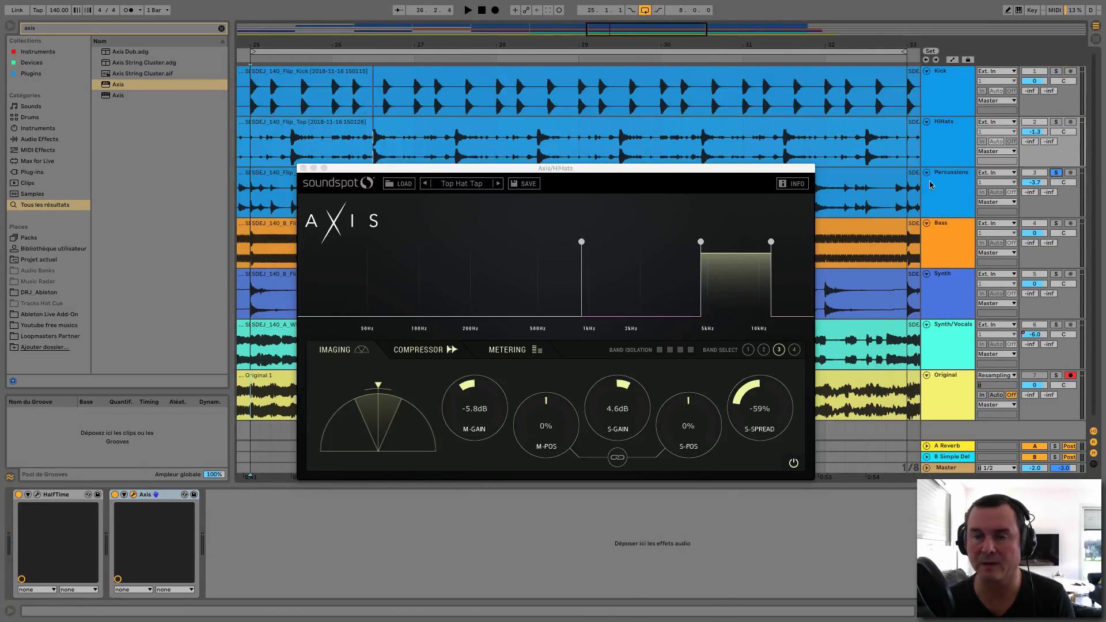
pyautogui.click(301, 169)
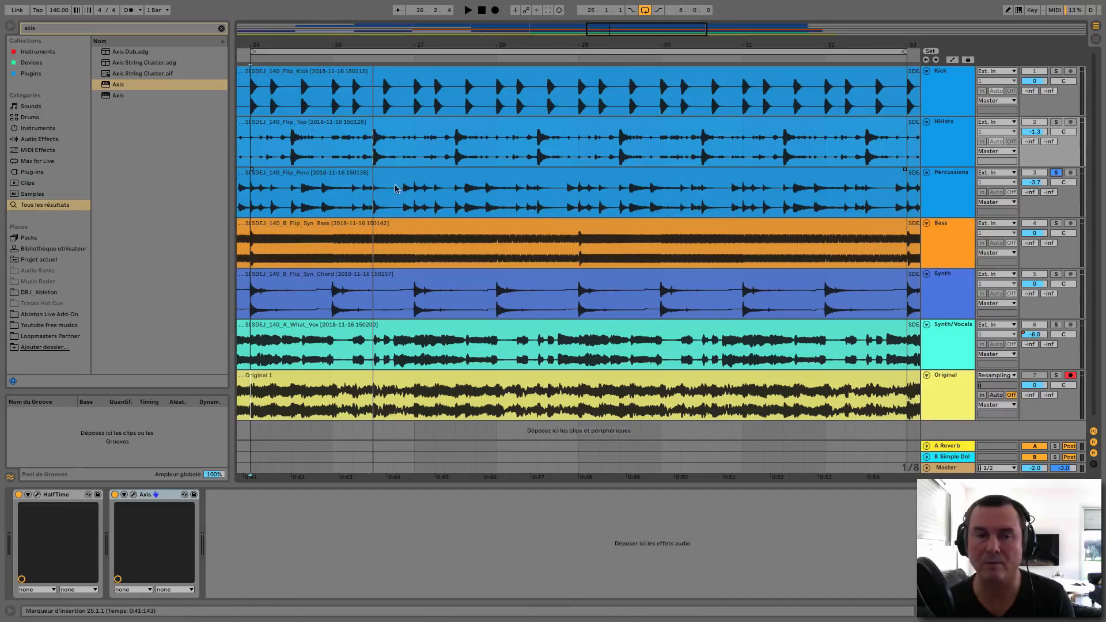
pyautogui.press('space')
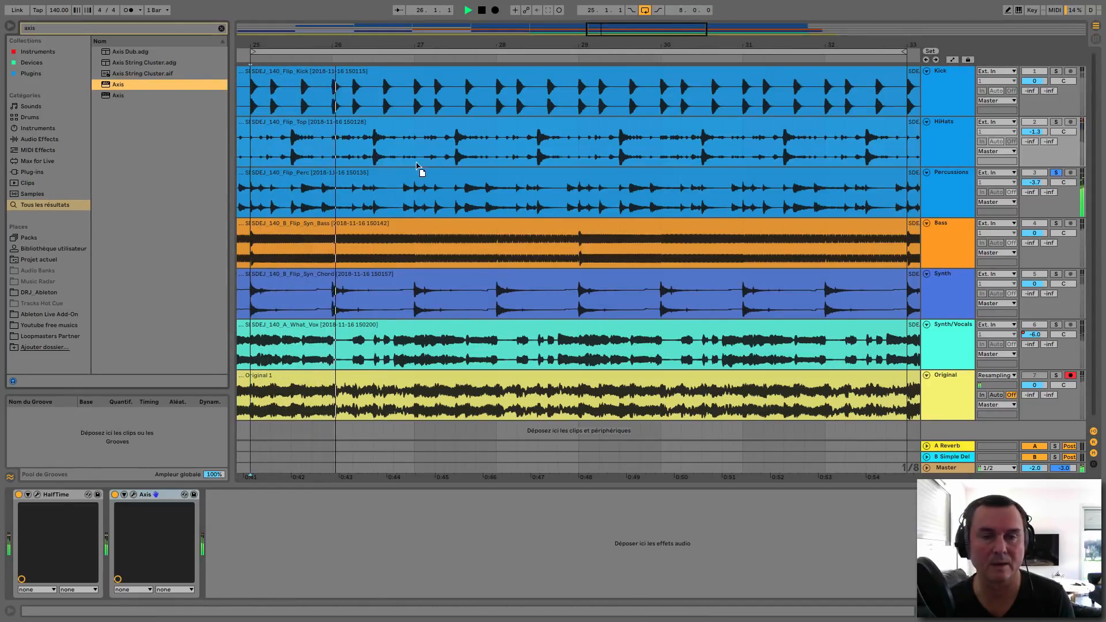
pyautogui.press('Down')
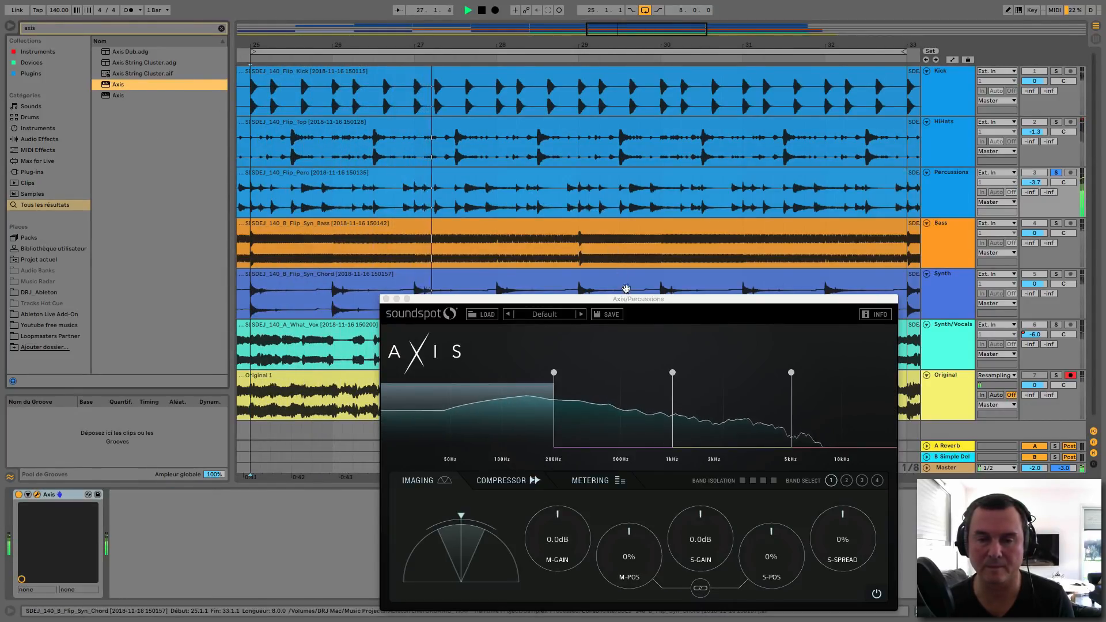
pyautogui.moveTo(634, 300); pyautogui.dragTo(576, 181)
# Step: Check the Percussions' stereo image in the Master's Ozone 8 Imager, return to the Percussions' Axis and stop playback
pyautogui.click(926, 465)
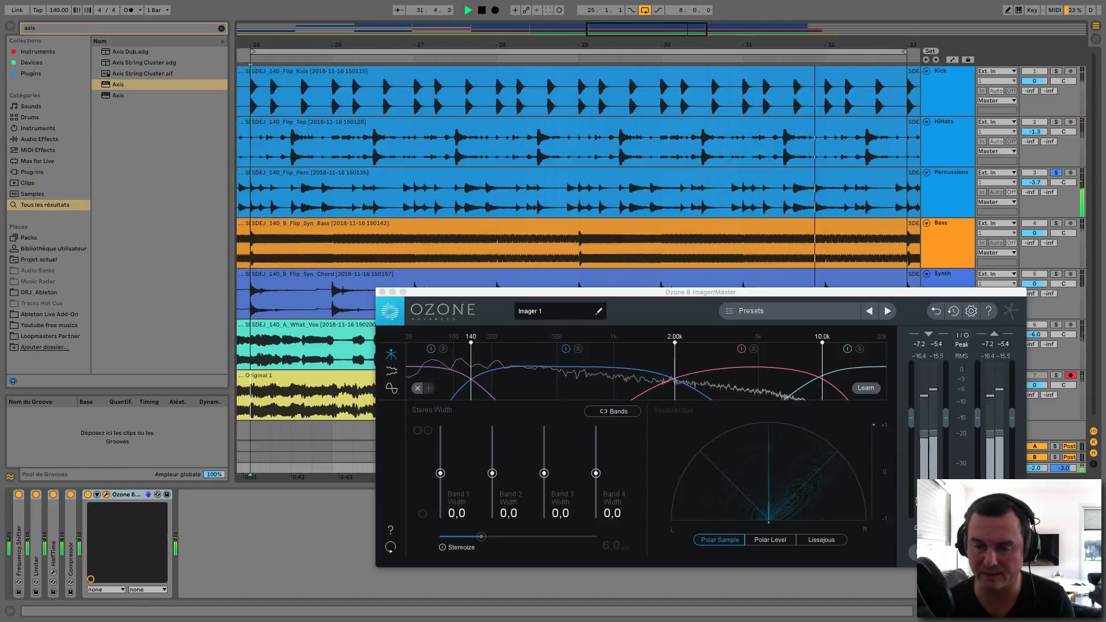
pyautogui.click(942, 184)
pyautogui.press('space')
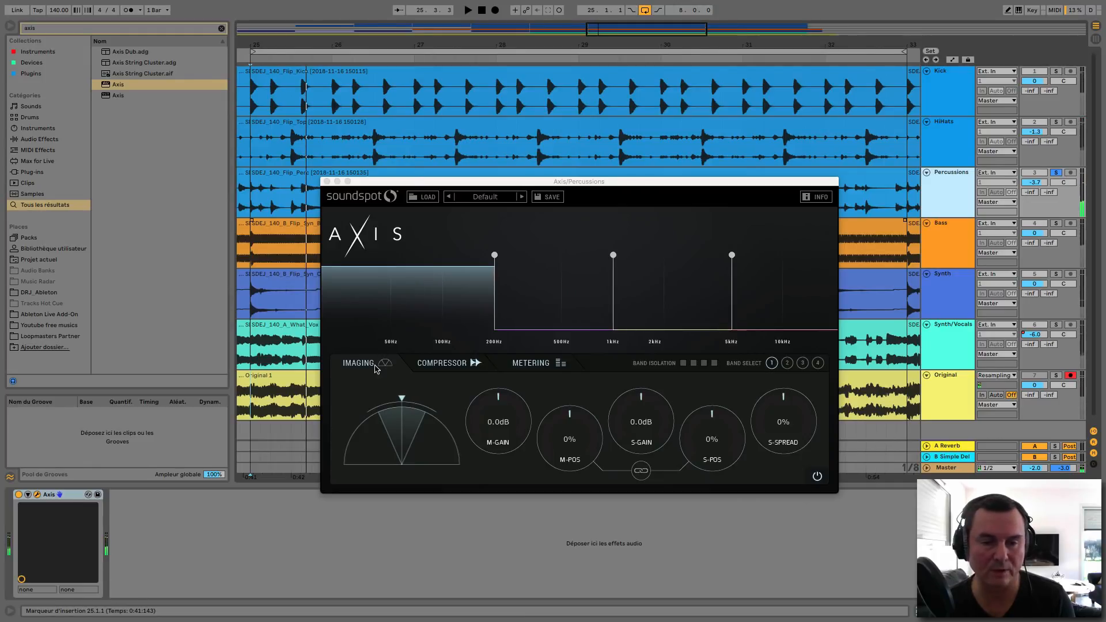
# Step: Examine Axis's available PERCUSSION presets, closing the preset browser without loading one
pyautogui.click(423, 295)
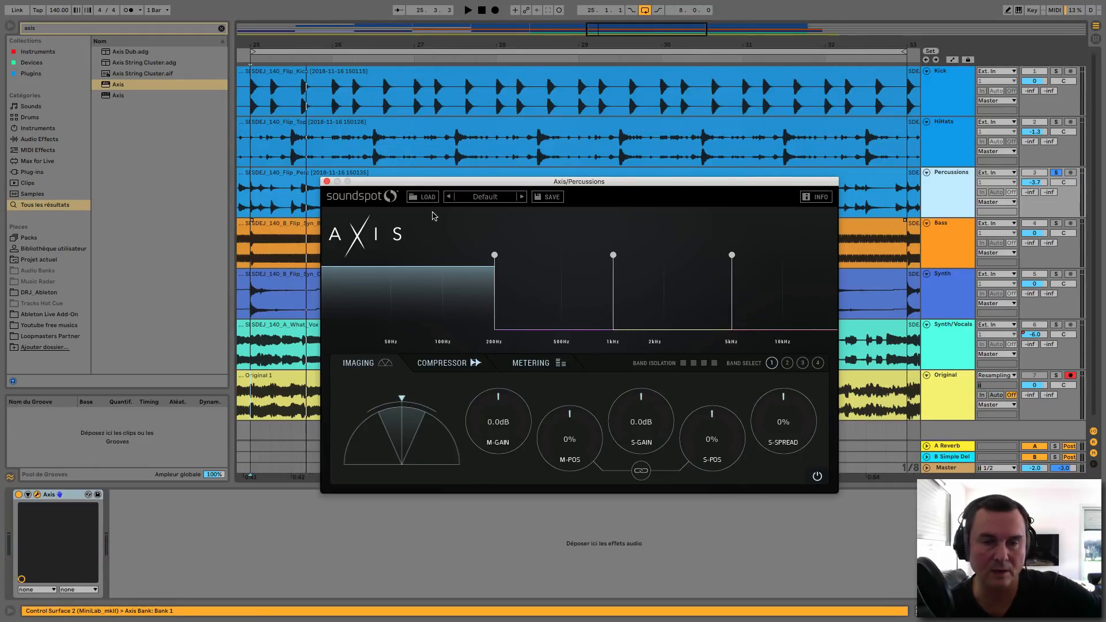
pyautogui.click(424, 196)
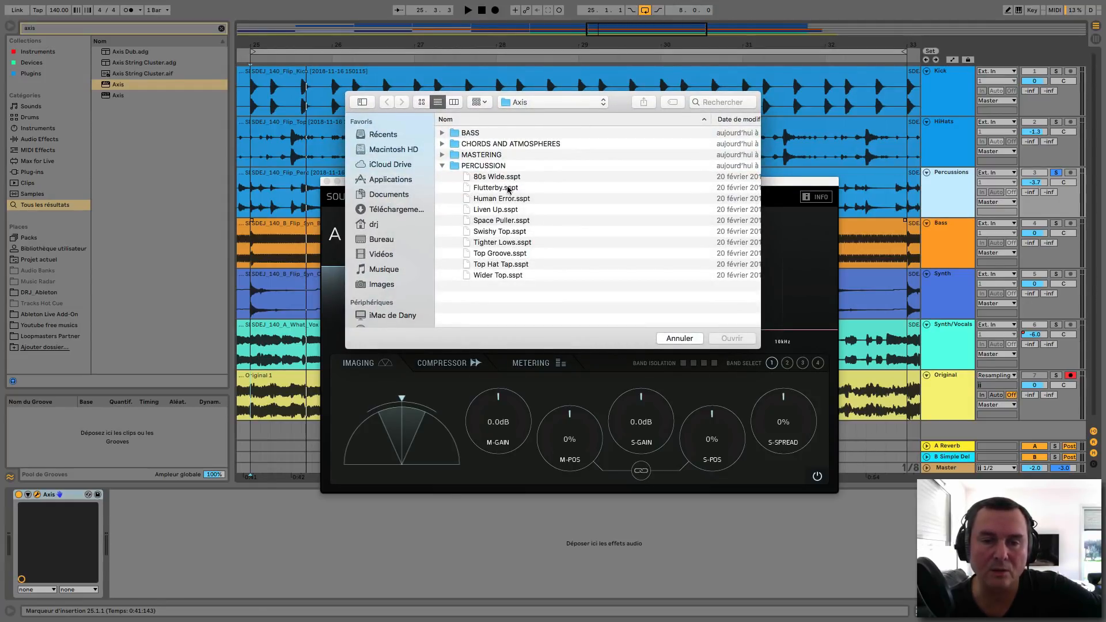
pyautogui.click(680, 338)
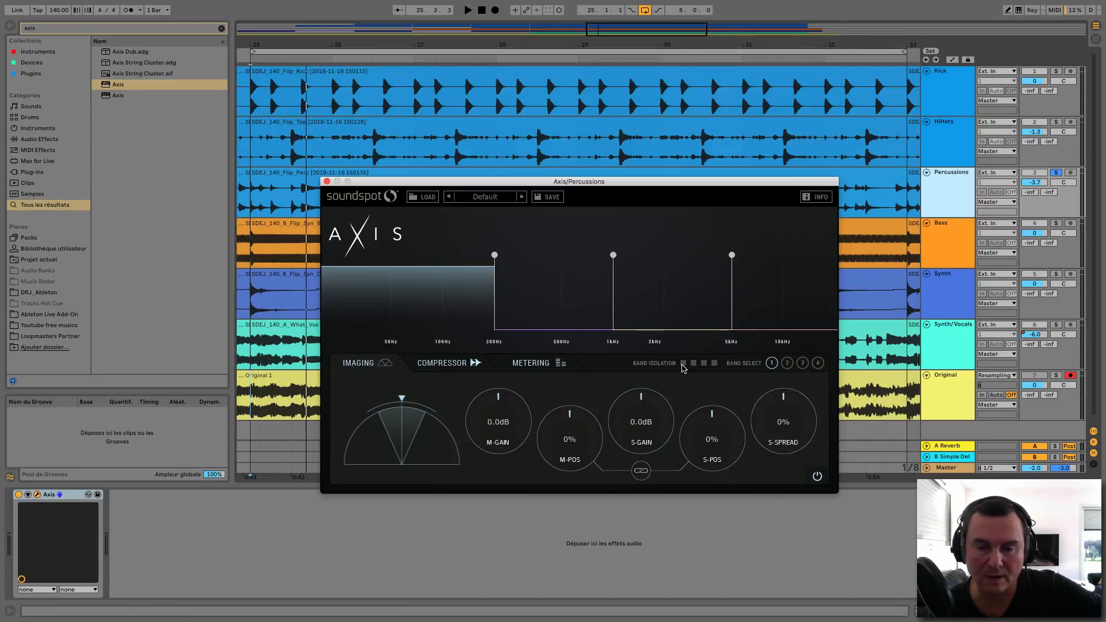
# Step: Set the Percussions' S-Spread to -100% on band 1 and -69% on band 2, isolating band 1 temporarily
pyautogui.press('space')
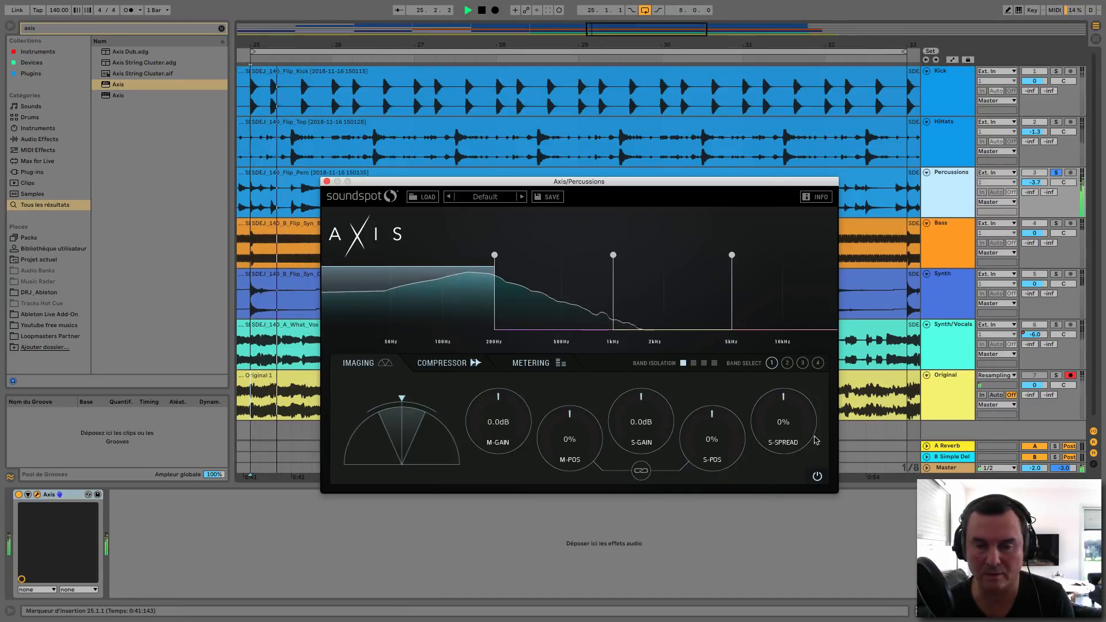
pyautogui.press('space')
pyautogui.moveTo(780, 401); pyautogui.dragTo(695, 426)
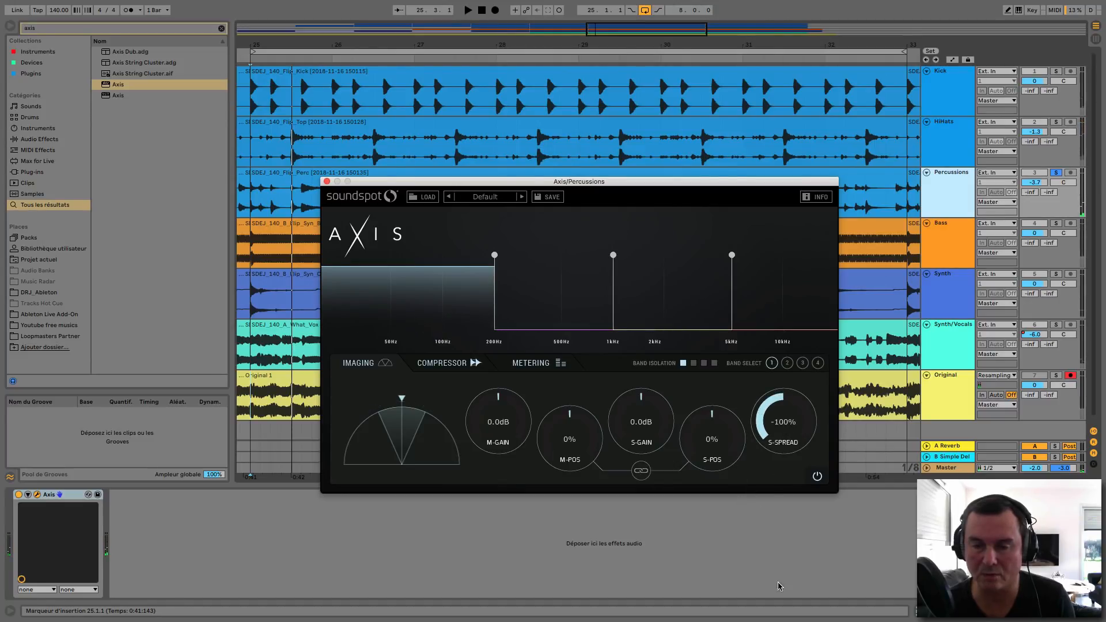
pyautogui.click(511, 300)
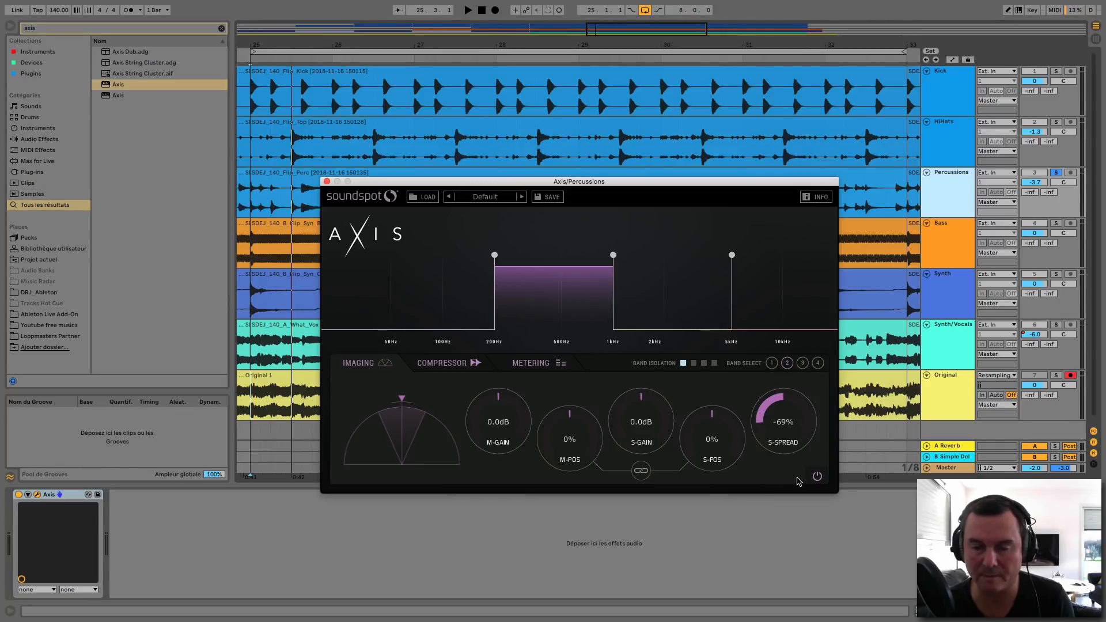
pyautogui.press('space')
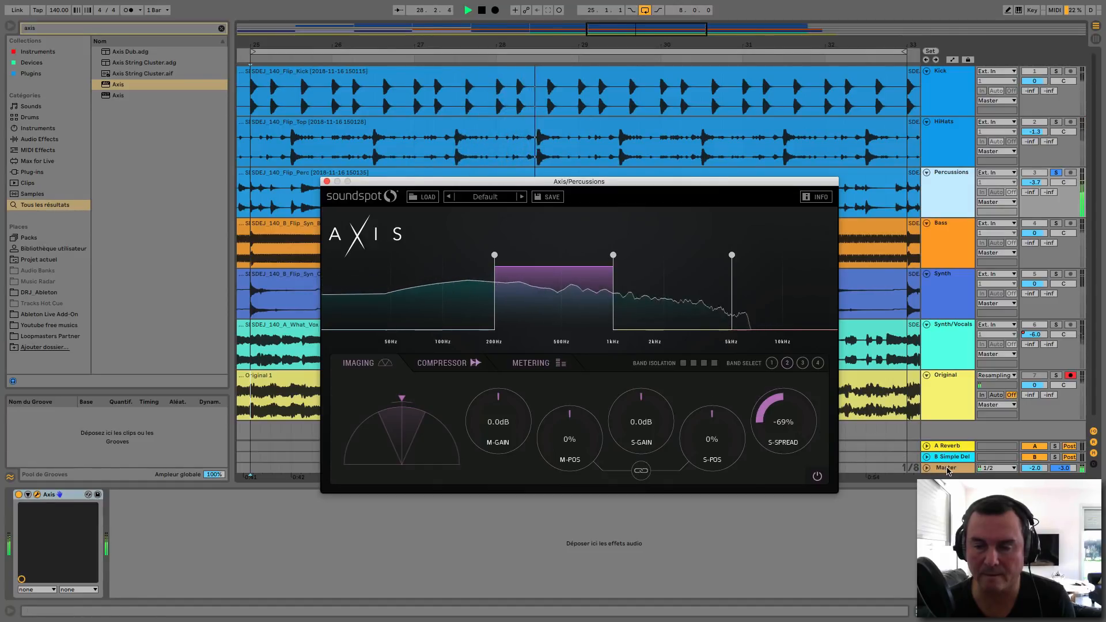
# Step: Recheck the Percussions' stereo image in the Master's Ozone 8 Imager, stop playback and return to the Percussions' Axis imaging settings
pyautogui.click(947, 470)
pyautogui.press('space')
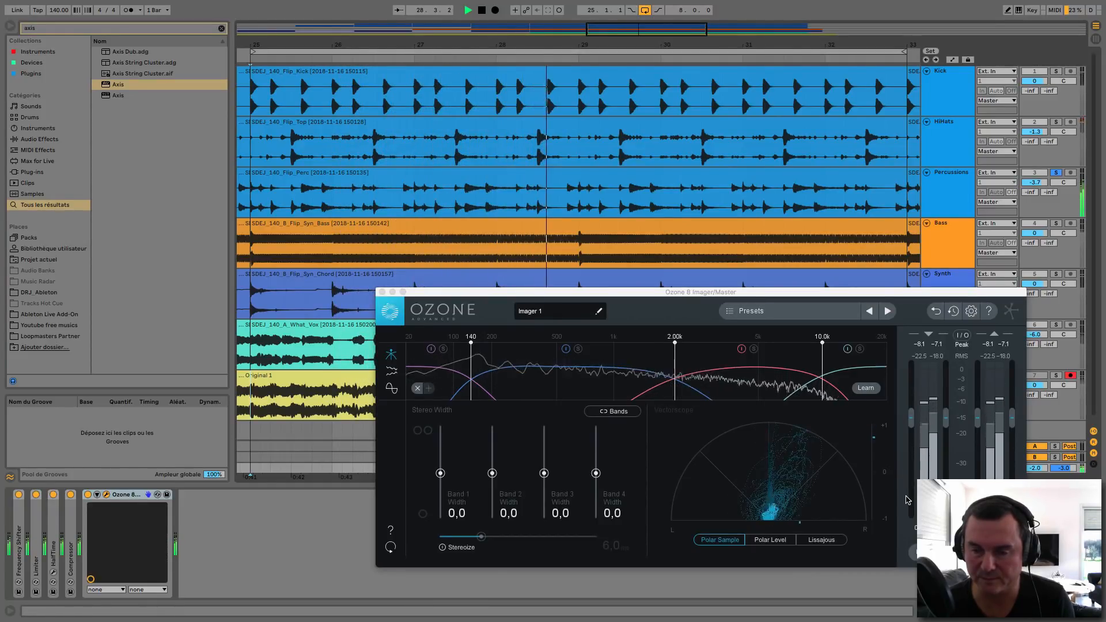
pyautogui.press('space')
pyautogui.click(942, 189)
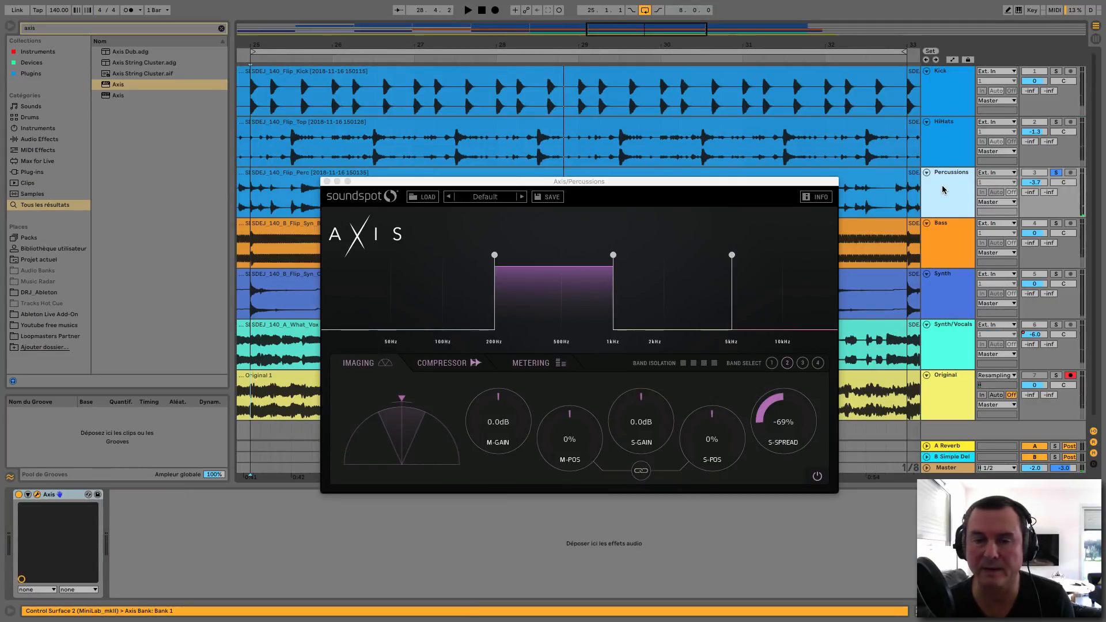
pyautogui.click(364, 368)
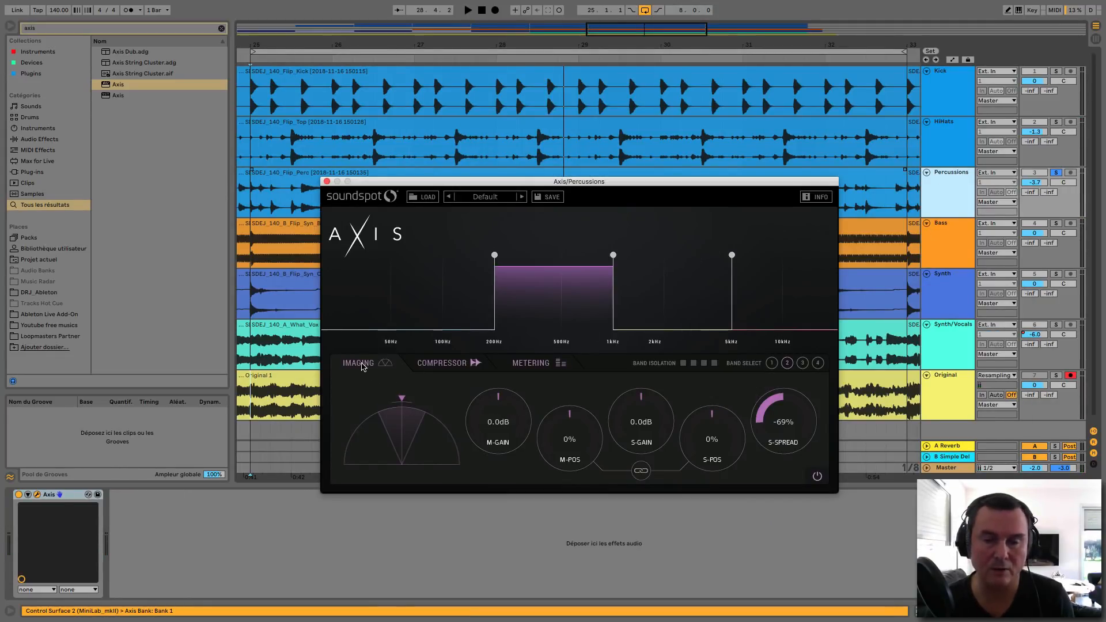
# Step: Play the percussion loop and audition the Axis frequency bands 1 to 4 one at a time through band isolation
pyautogui.click(441, 367)
pyautogui.press('space')
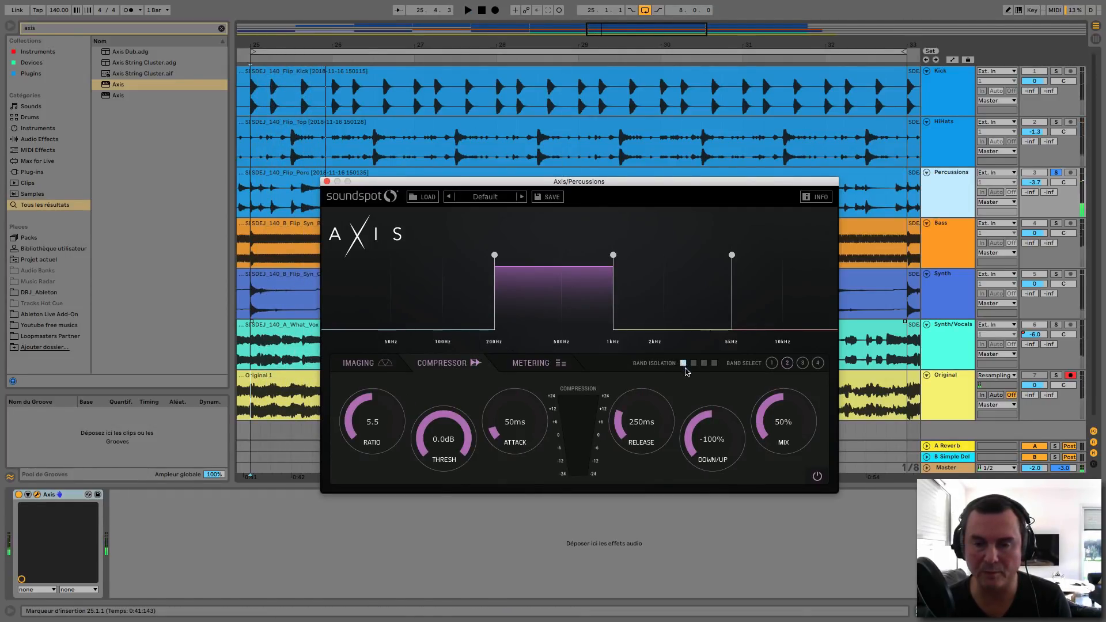
pyautogui.click(460, 317)
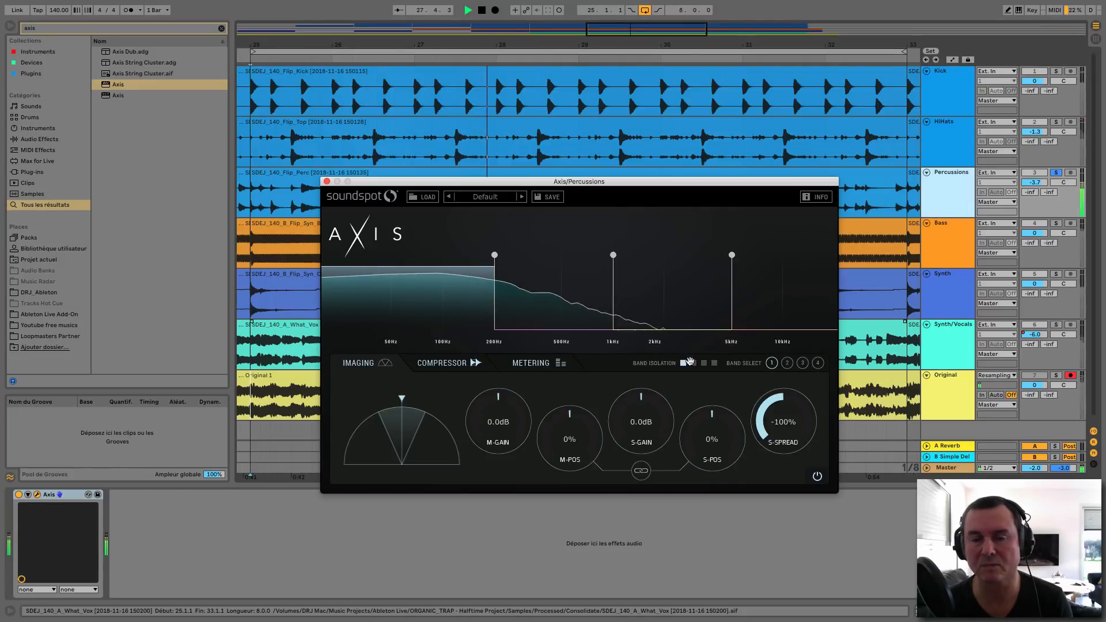
pyautogui.click(576, 297)
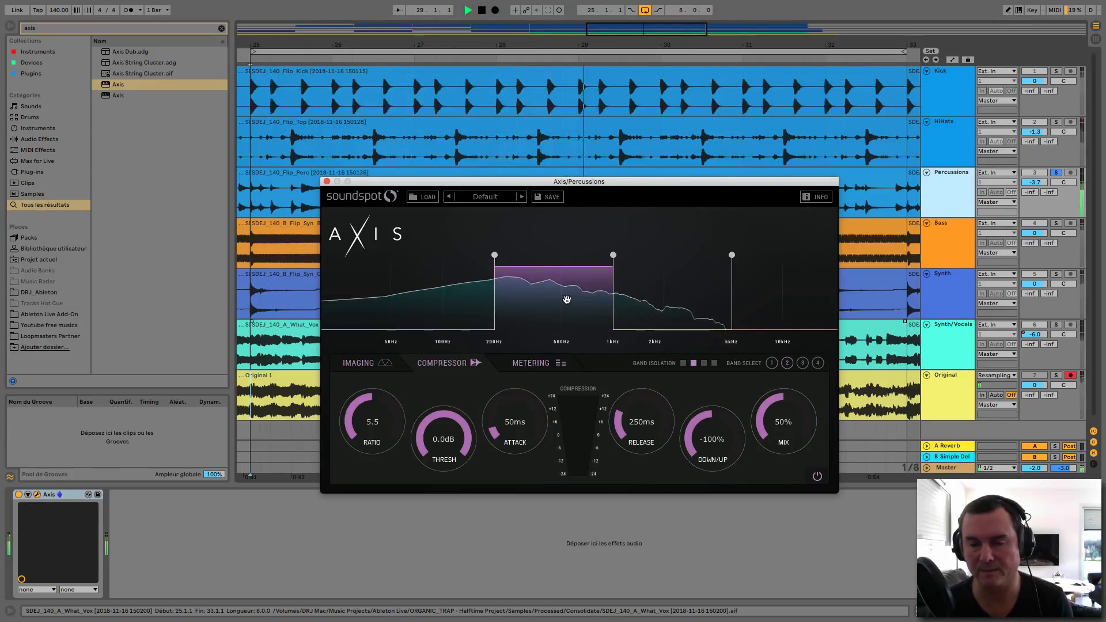
pyautogui.click(702, 363)
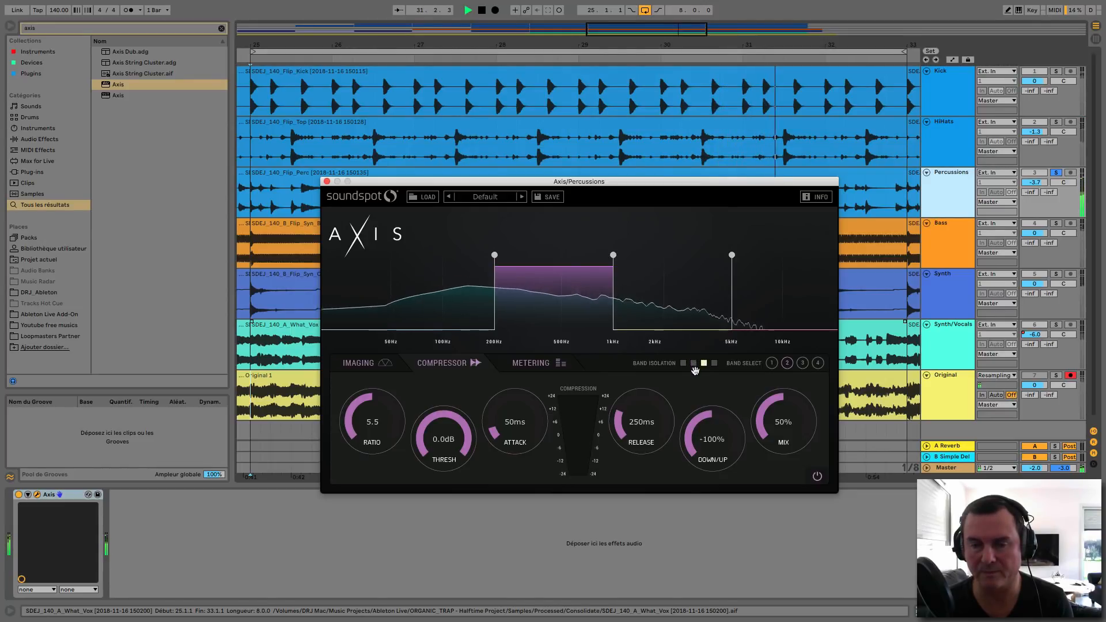
pyautogui.click(690, 298)
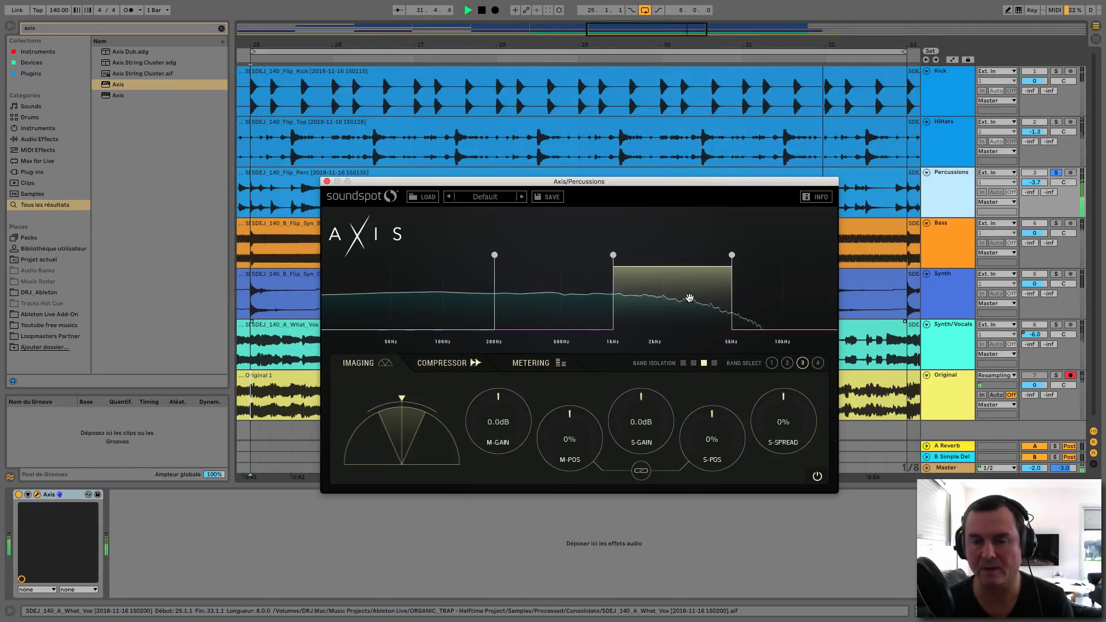
pyautogui.click(714, 363)
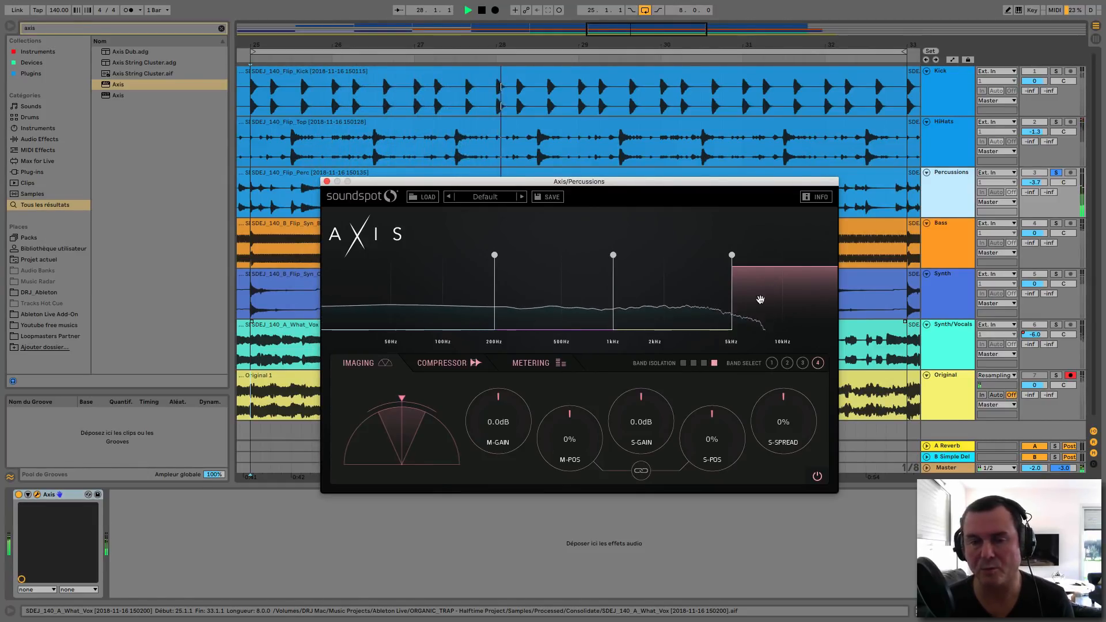
# Step: Isolate band 1, review its compressor settings and adjust its M-Gain in the imaging section
pyautogui.click(464, 298)
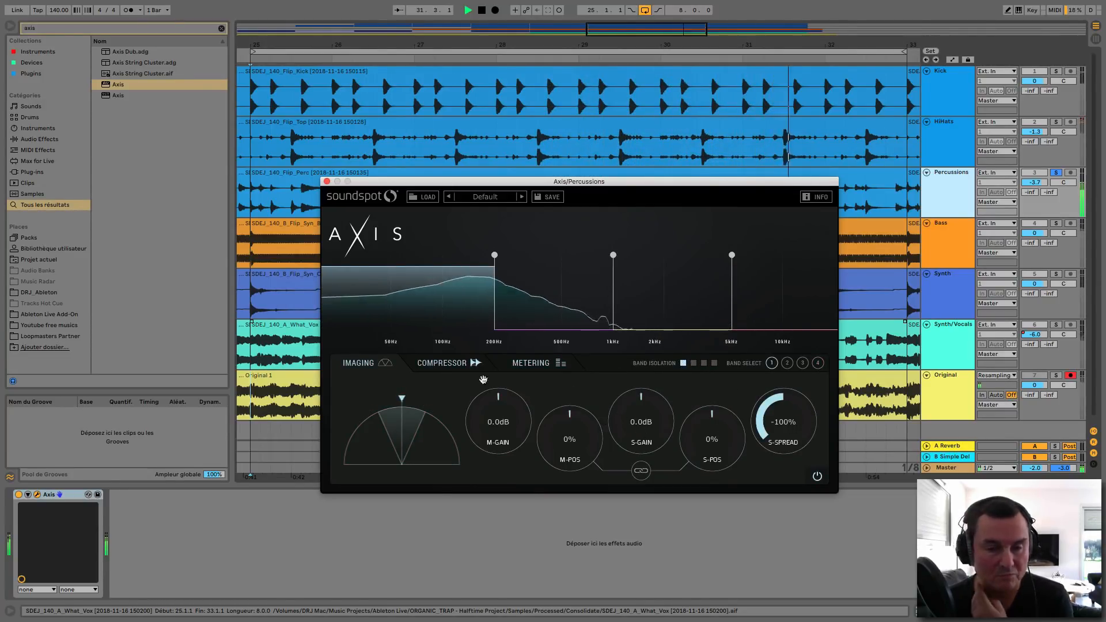
pyautogui.click(451, 365)
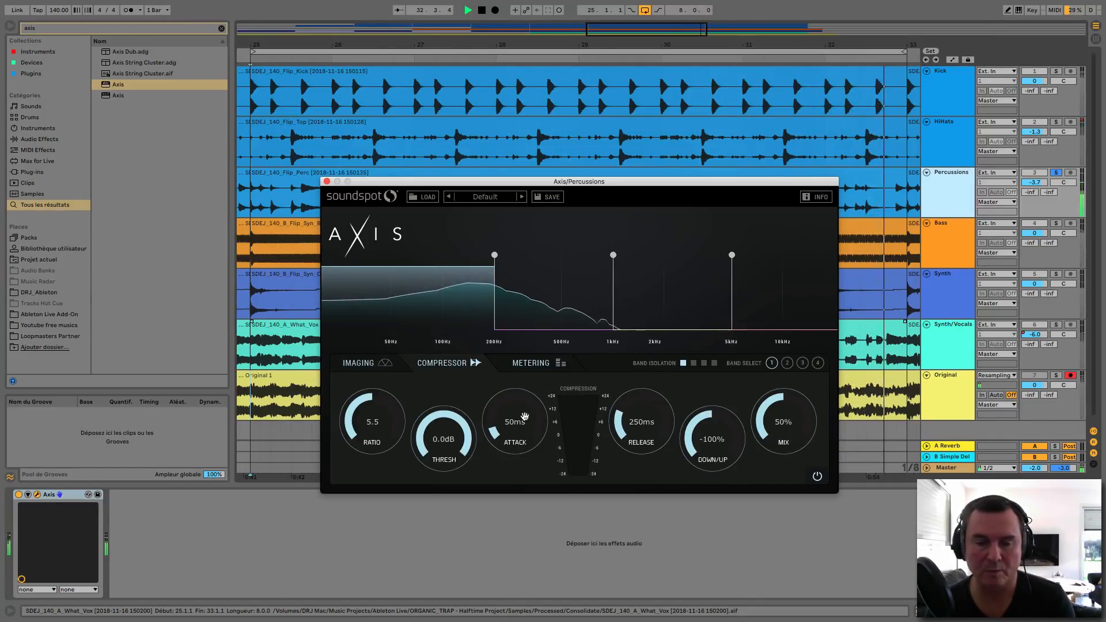
pyautogui.click(360, 364)
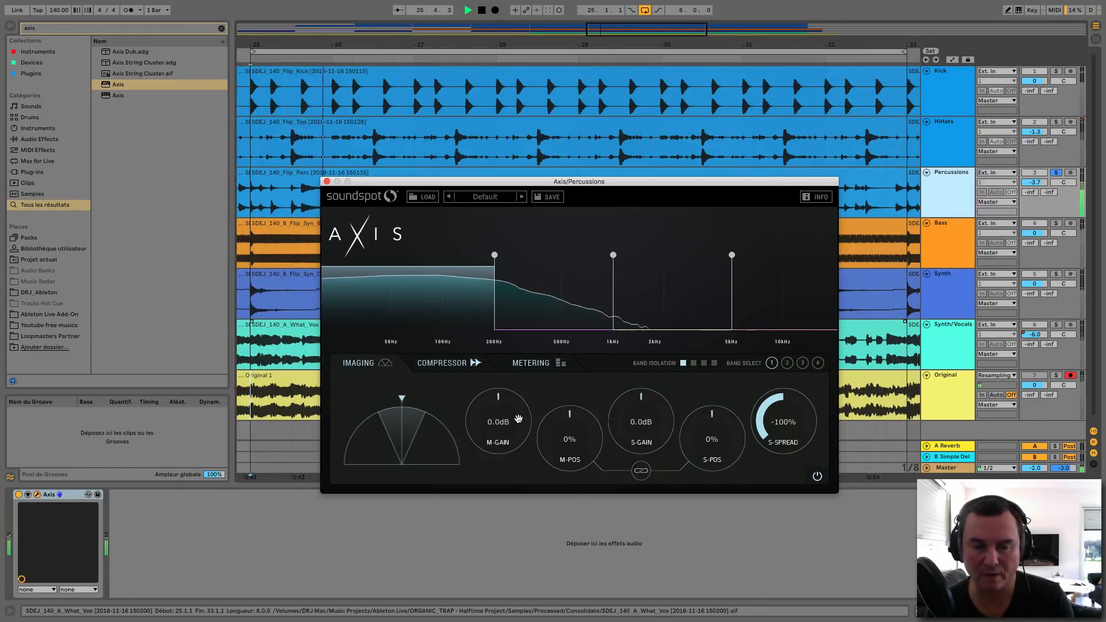
pyautogui.moveTo(497, 403); pyautogui.dragTo(493, 443)
# Step: Set band 2's M-Gain to 1.4 dB and its compressor threshold to -21.8 dB, keeping Down/Up at -100%
pyautogui.click(561, 305)
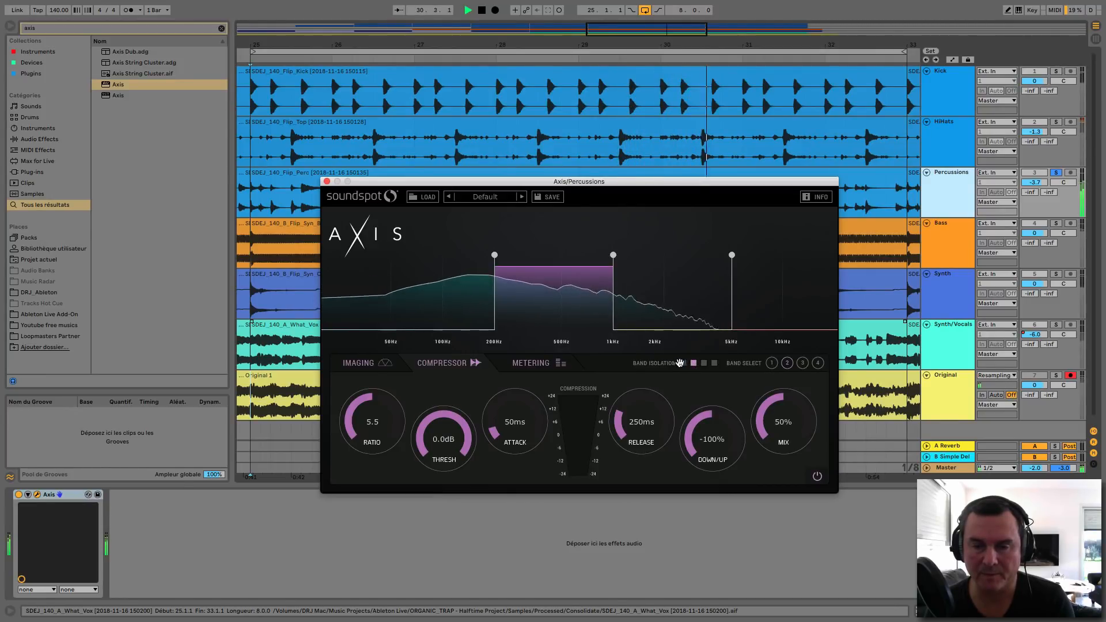
pyautogui.click(366, 365)
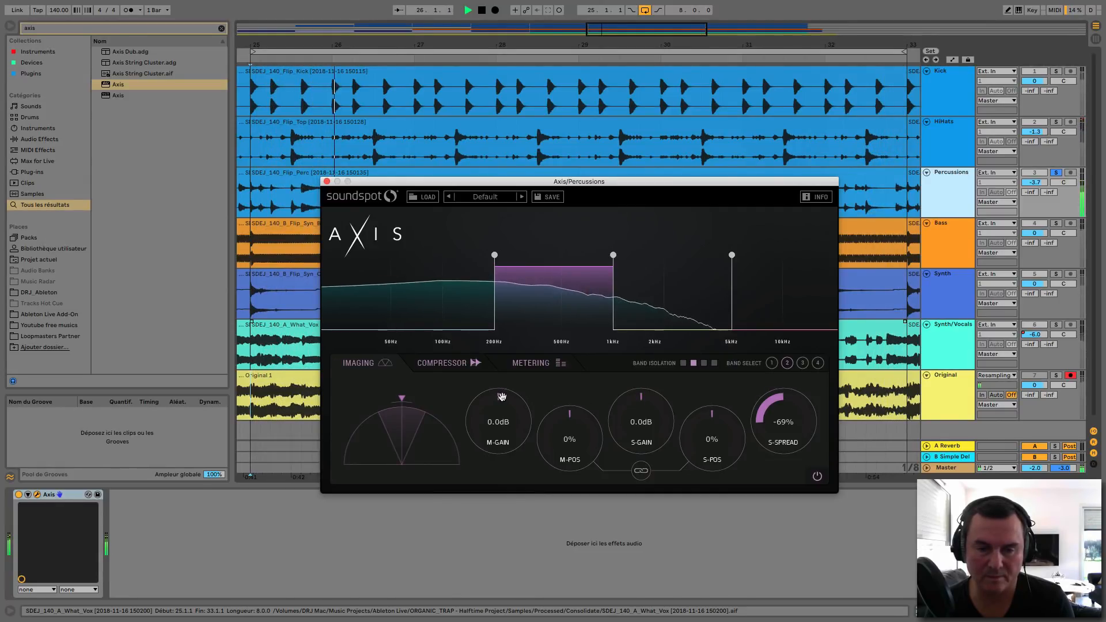
pyautogui.moveTo(503, 391); pyautogui.dragTo(503, 393)
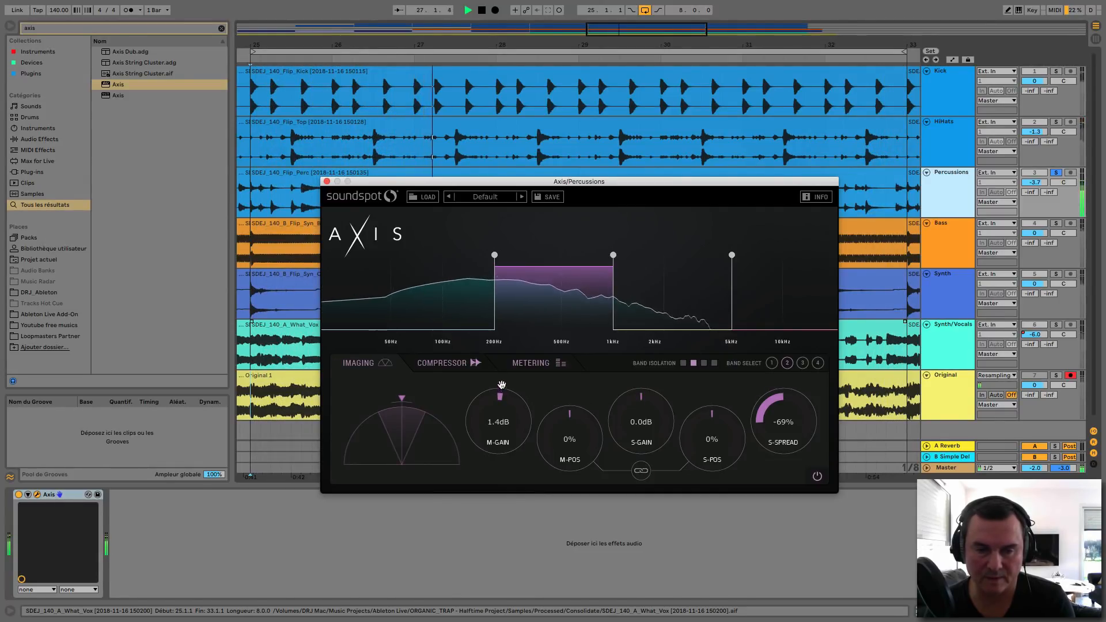
pyautogui.click(452, 363)
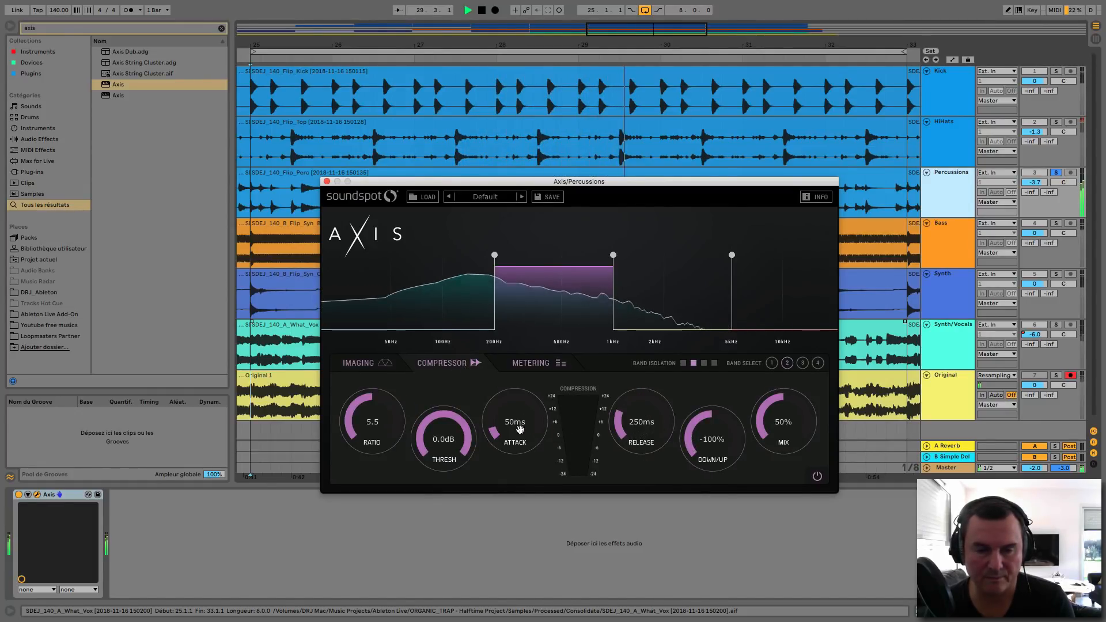
pyautogui.moveTo(693, 451)
pyautogui.mouseDown()
pyautogui.moveTo(698, 416)
pyautogui.moveTo(703, 462)
pyautogui.mouseUp()
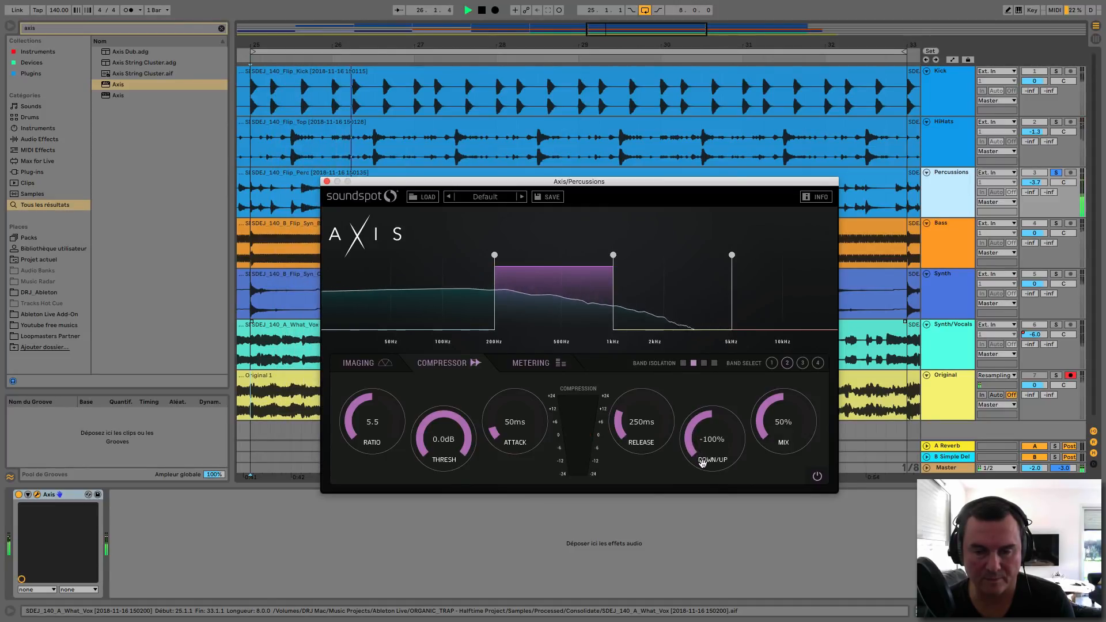
pyautogui.moveTo(465, 426); pyautogui.dragTo(496, 530)
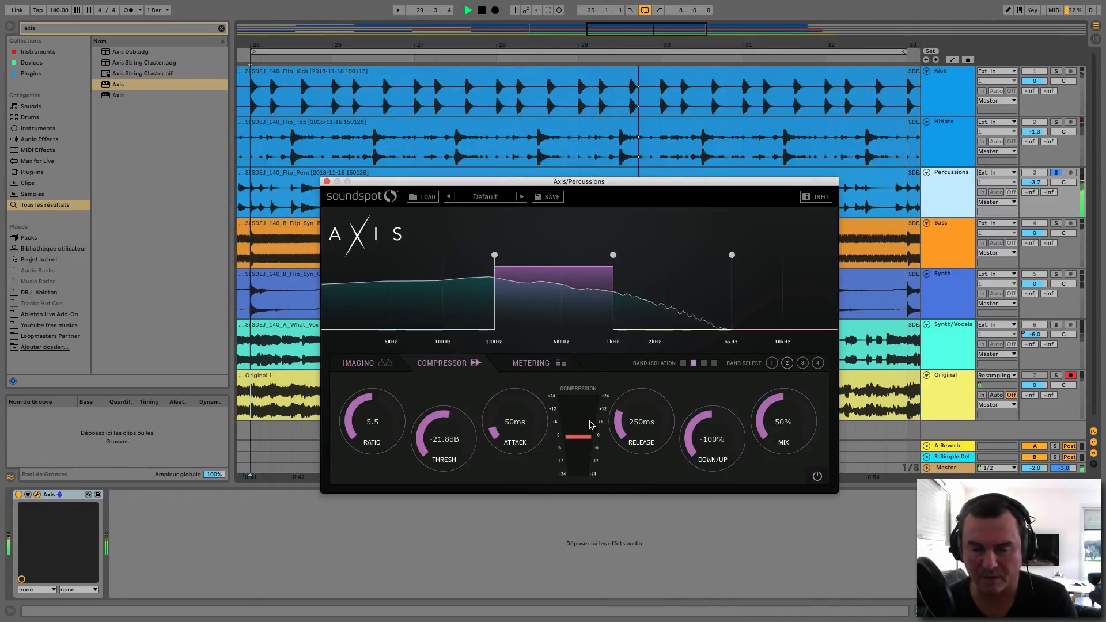
# Step: Set band 3's compressor Down/Up to -60% and compare the sound with that compressor bypassed and active
pyautogui.click(655, 313)
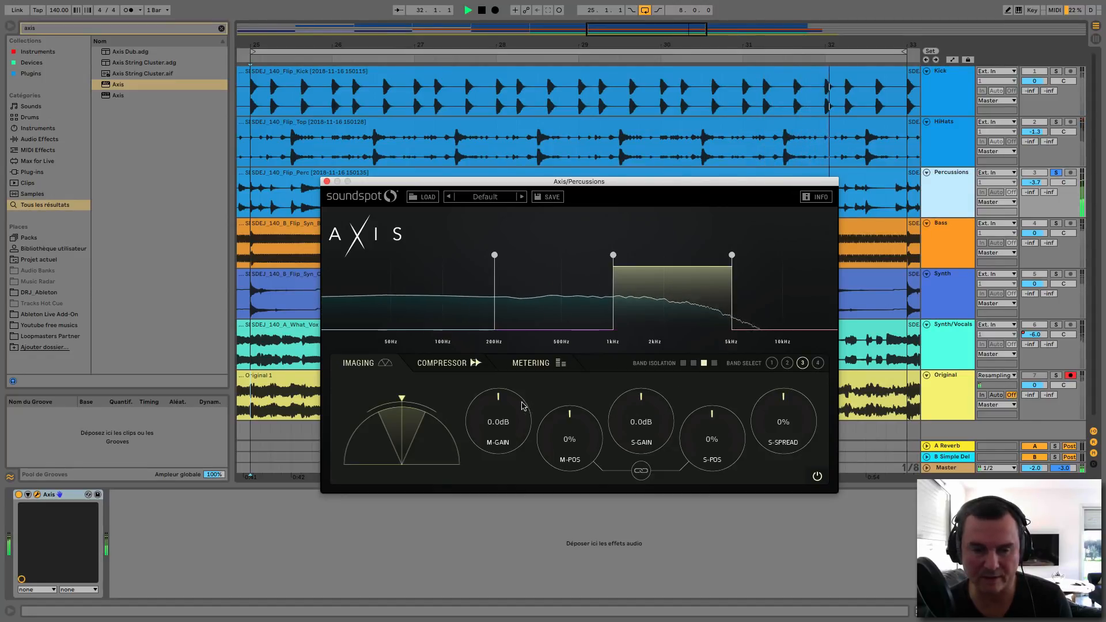
pyautogui.click(440, 364)
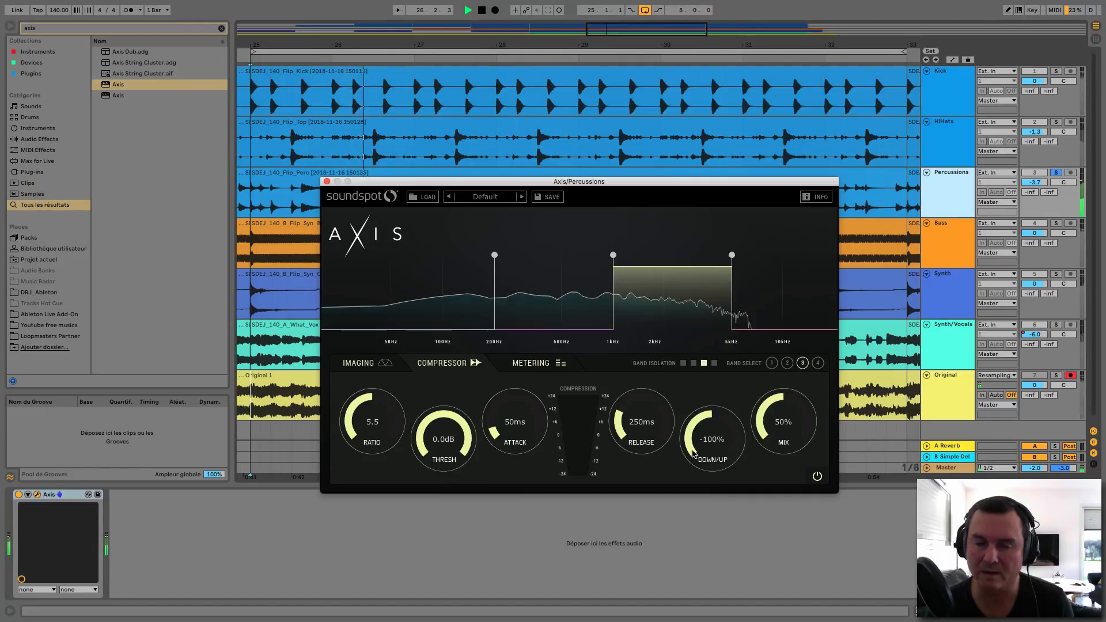
pyautogui.moveTo(693, 454); pyautogui.dragTo(695, 410)
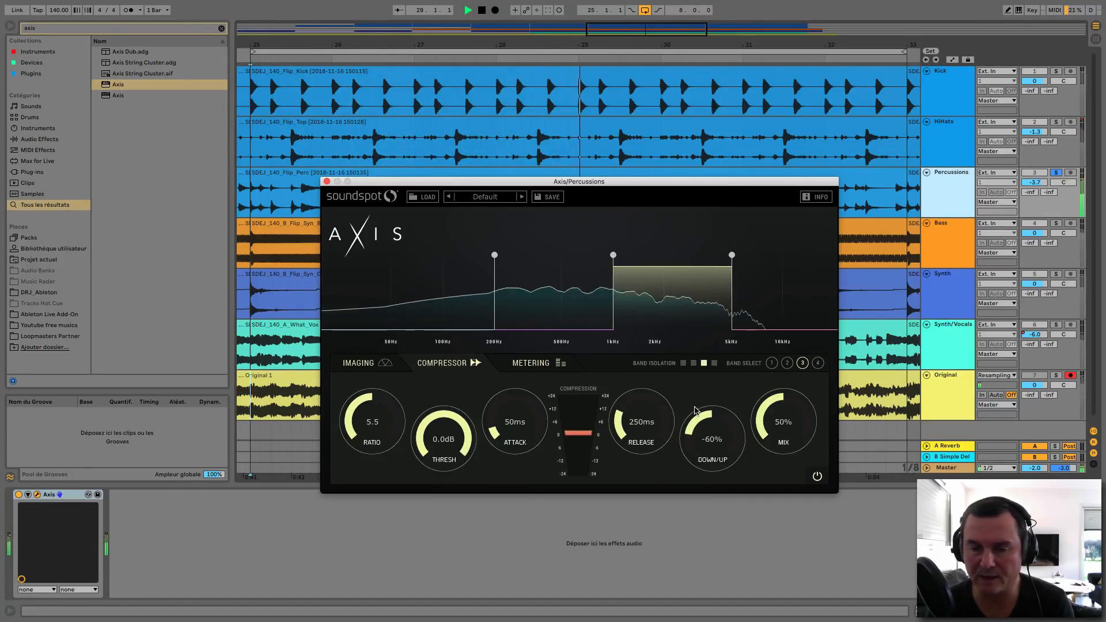
pyautogui.click(817, 477)
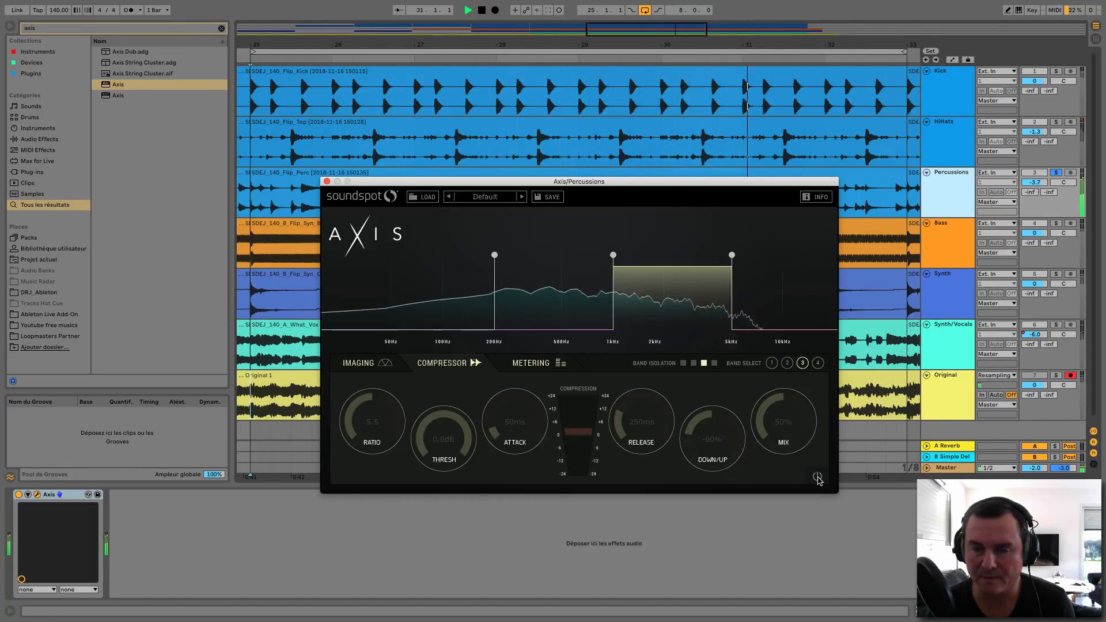
pyautogui.click(816, 478)
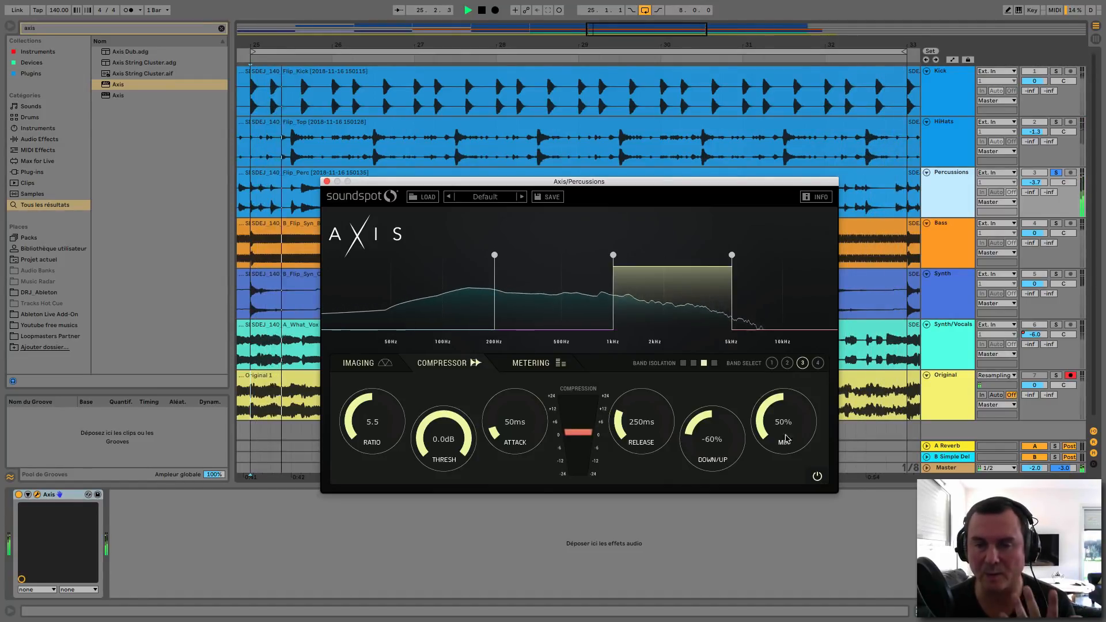
# Step: Isolate band 4 and set its compressor Down/Up to -59% and threshold to -9.9 dB during playback
pyautogui.click(714, 363)
pyautogui.press('space')
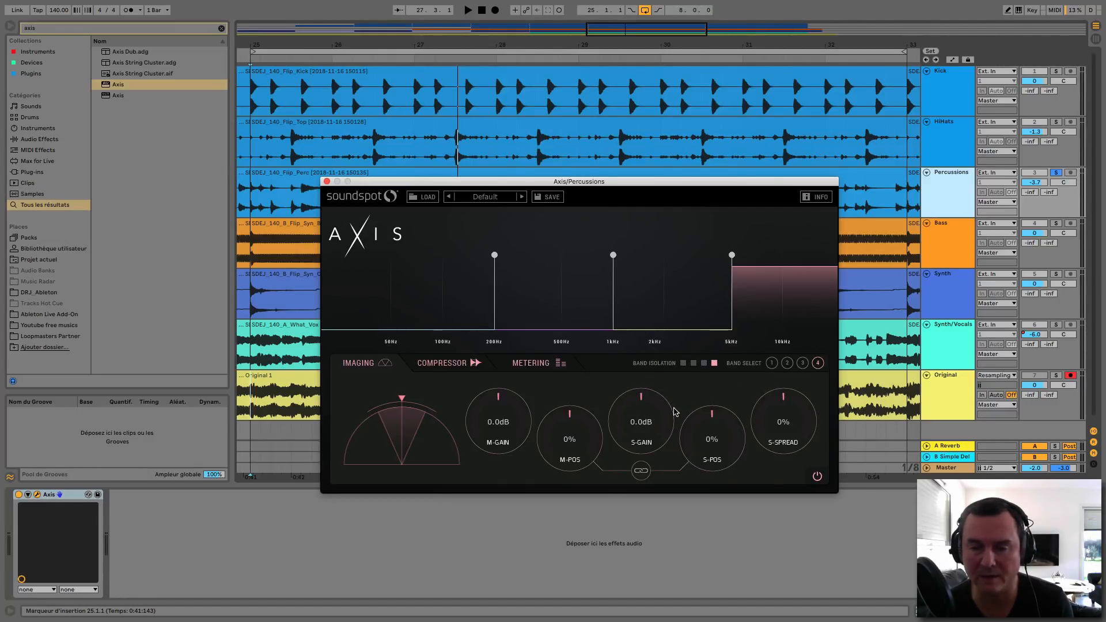
pyautogui.press('space')
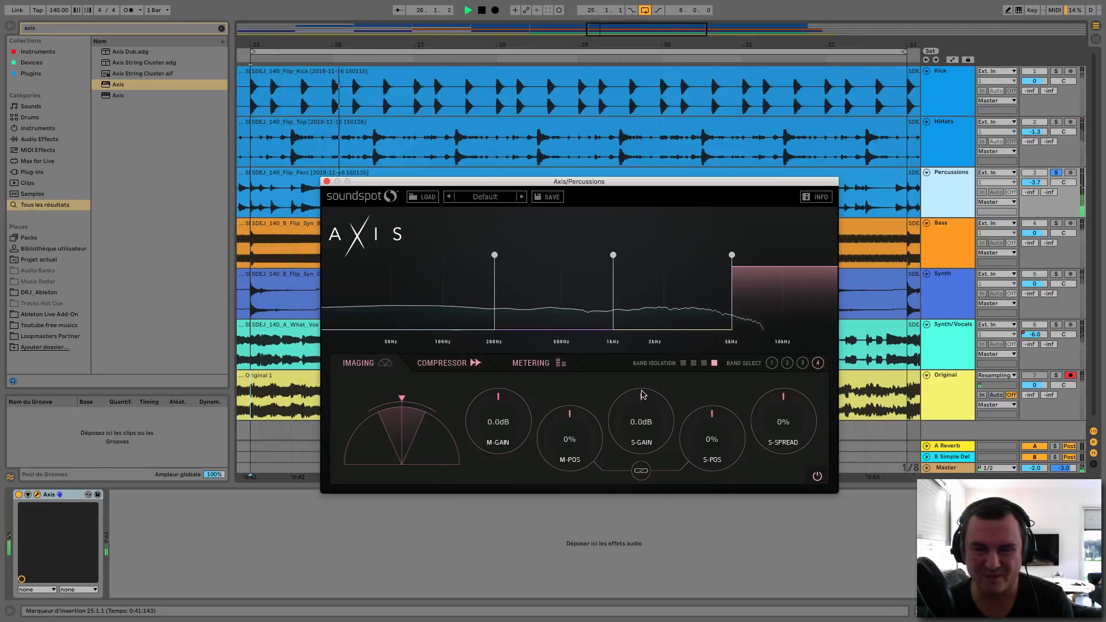
pyautogui.click(444, 364)
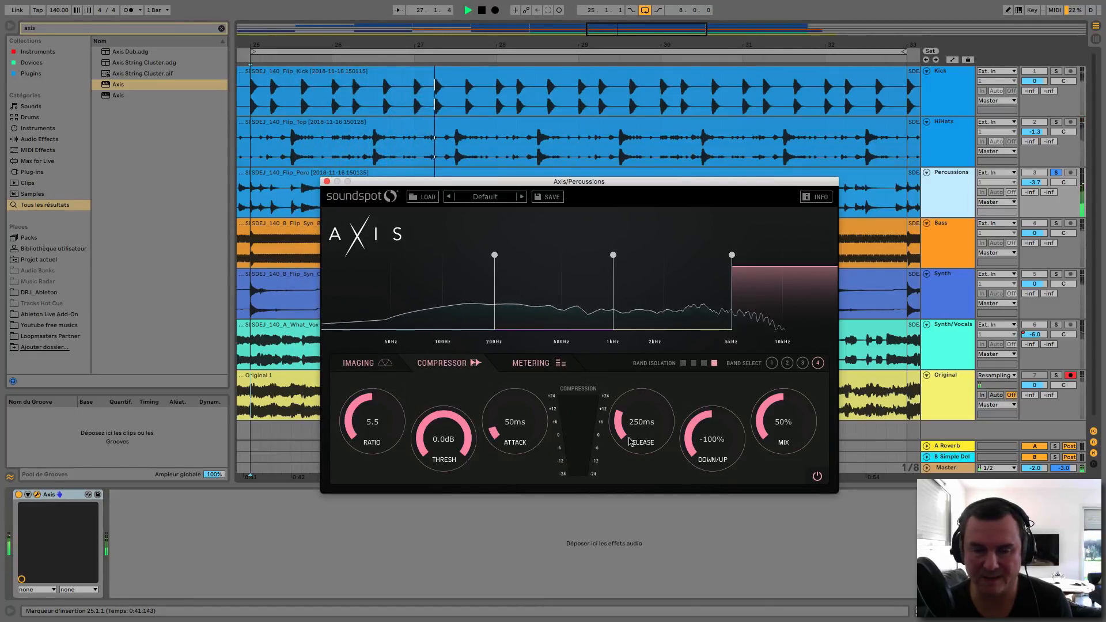
pyautogui.moveTo(691, 451); pyautogui.dragTo(694, 408)
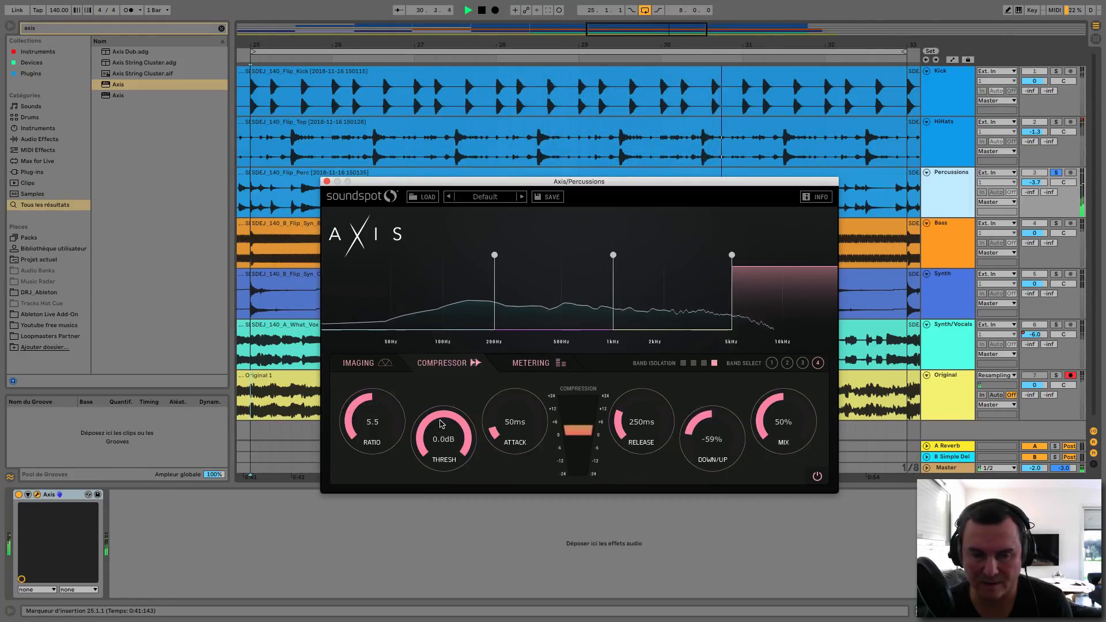
pyautogui.moveTo(448, 440); pyautogui.dragTo(453, 458)
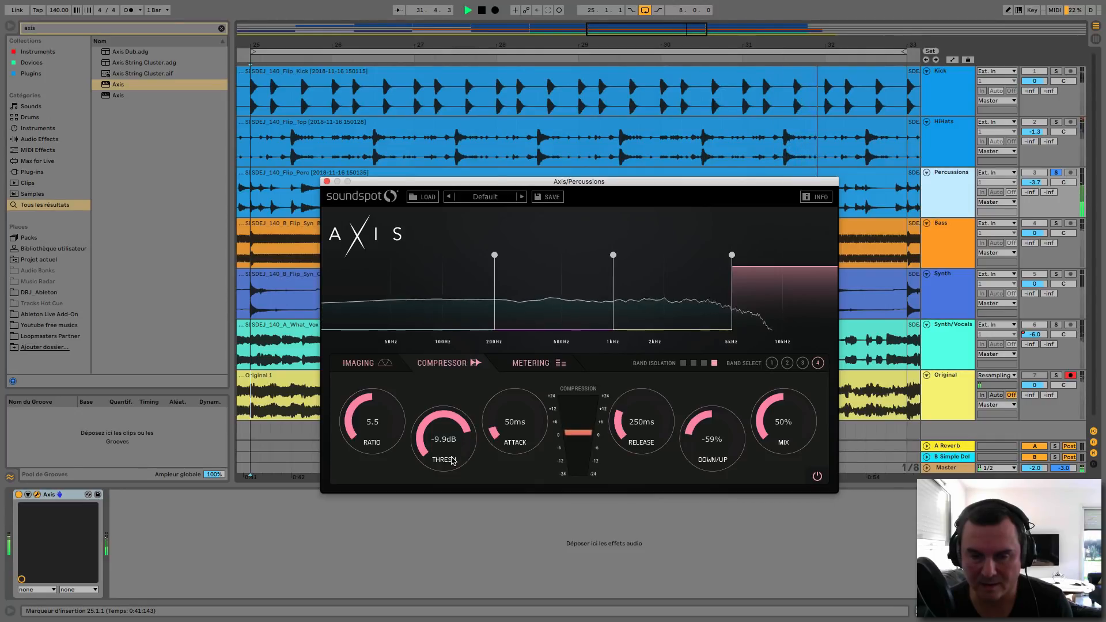
# Step: Set band 4's S-Spread to -33% and check the stereo image in the master track's Ozone Imager
pyautogui.click(371, 365)
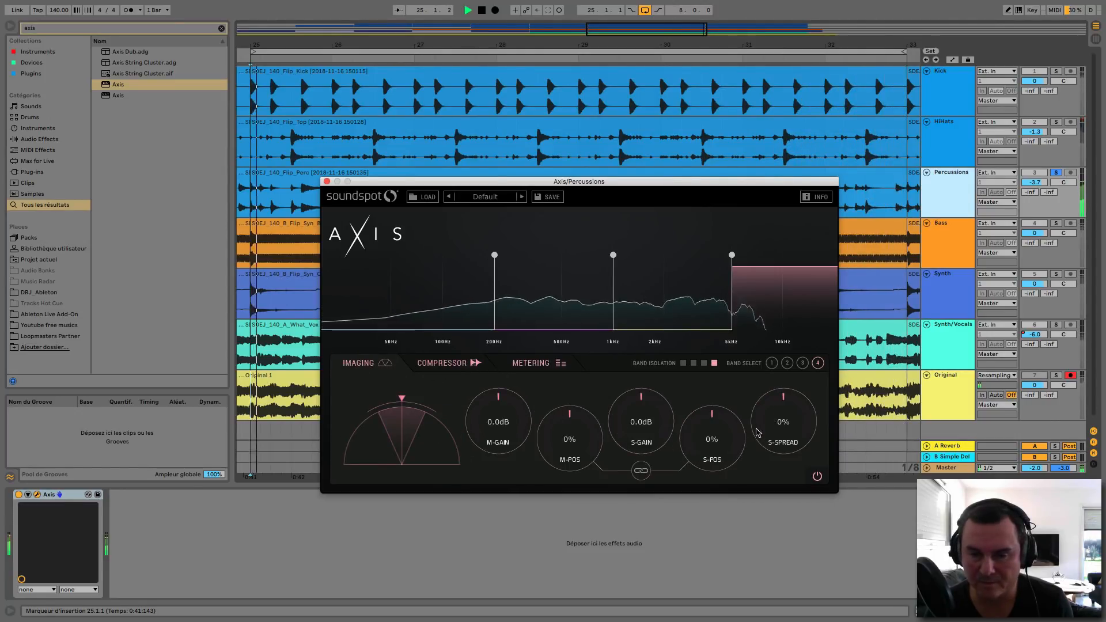
pyautogui.moveTo(783, 419); pyautogui.dragTo(775, 437)
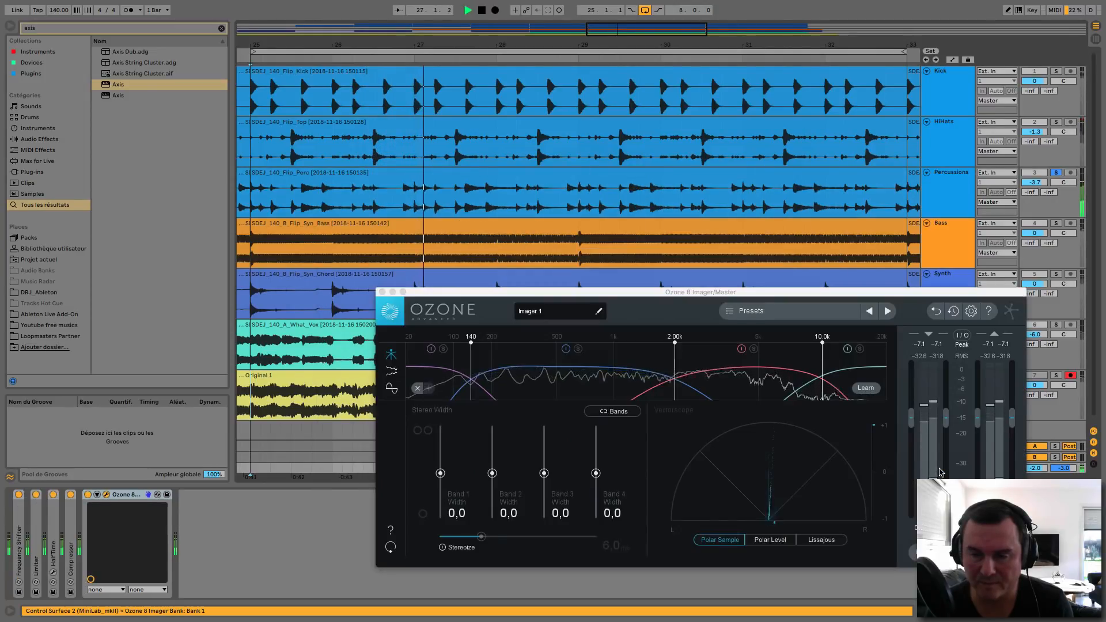
pyautogui.click(943, 468)
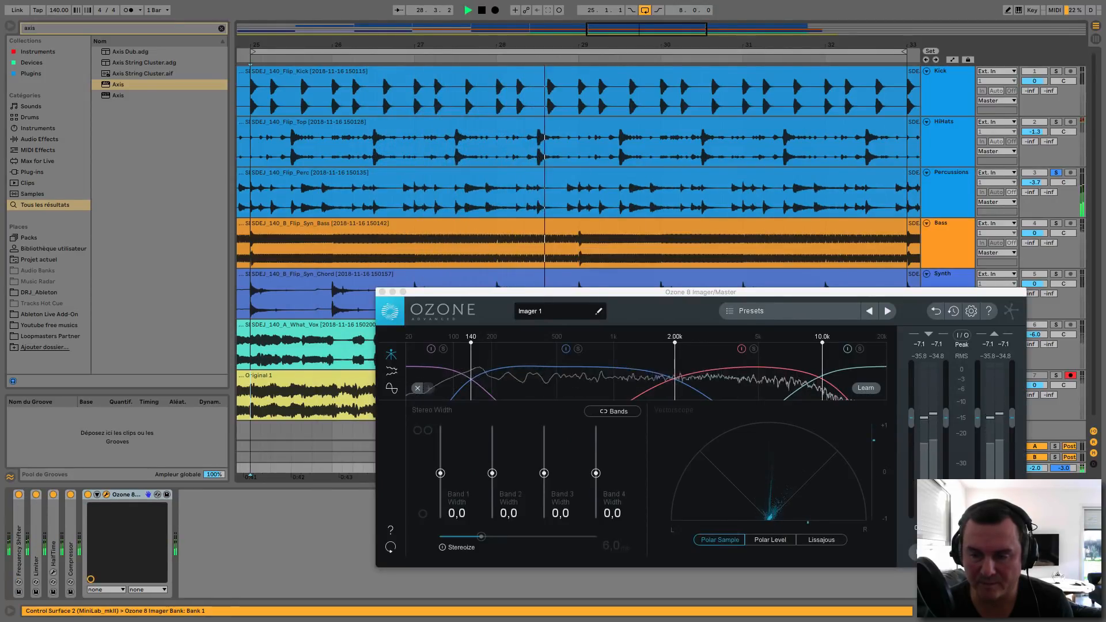
pyautogui.click(939, 197)
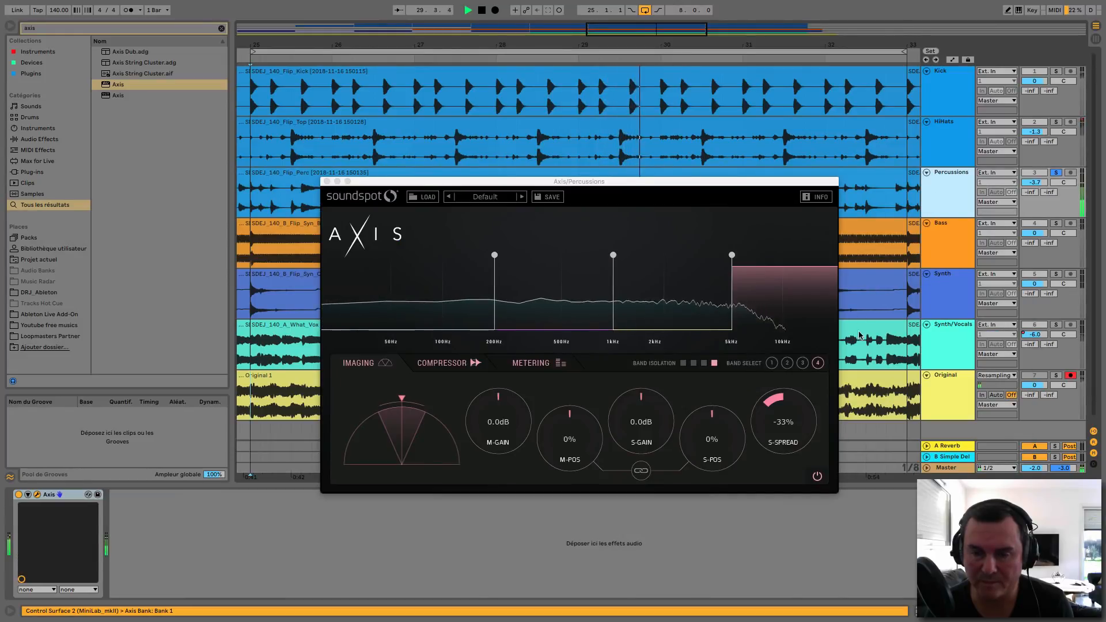
# Step: Turn off band isolation and compare the percussion loop with the Axis device bypassed and active
pyautogui.click(715, 364)
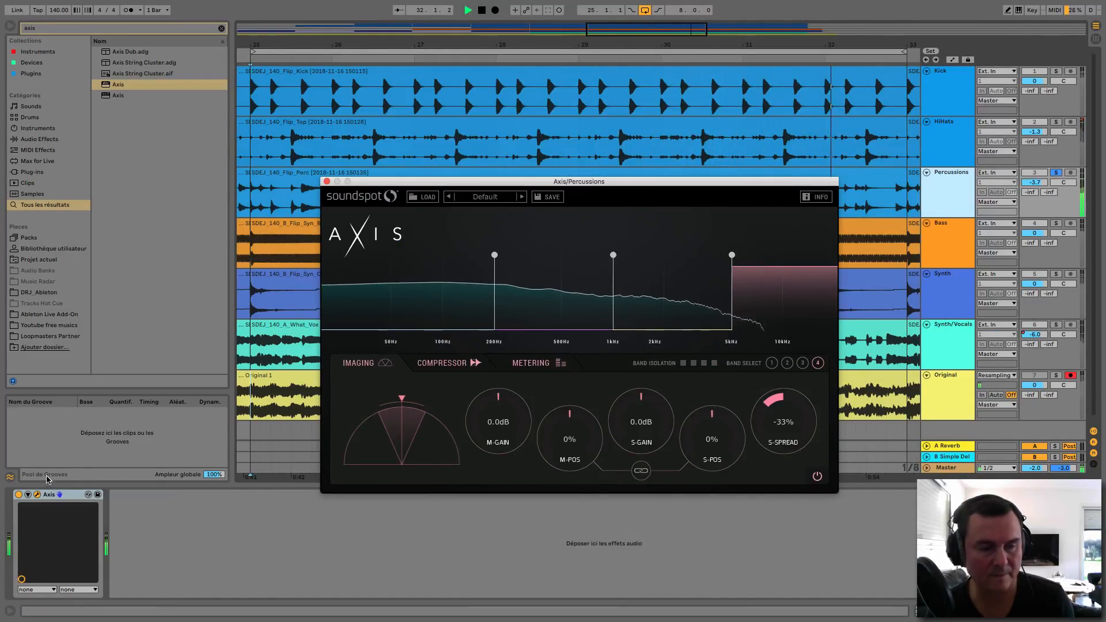
pyautogui.click(19, 495)
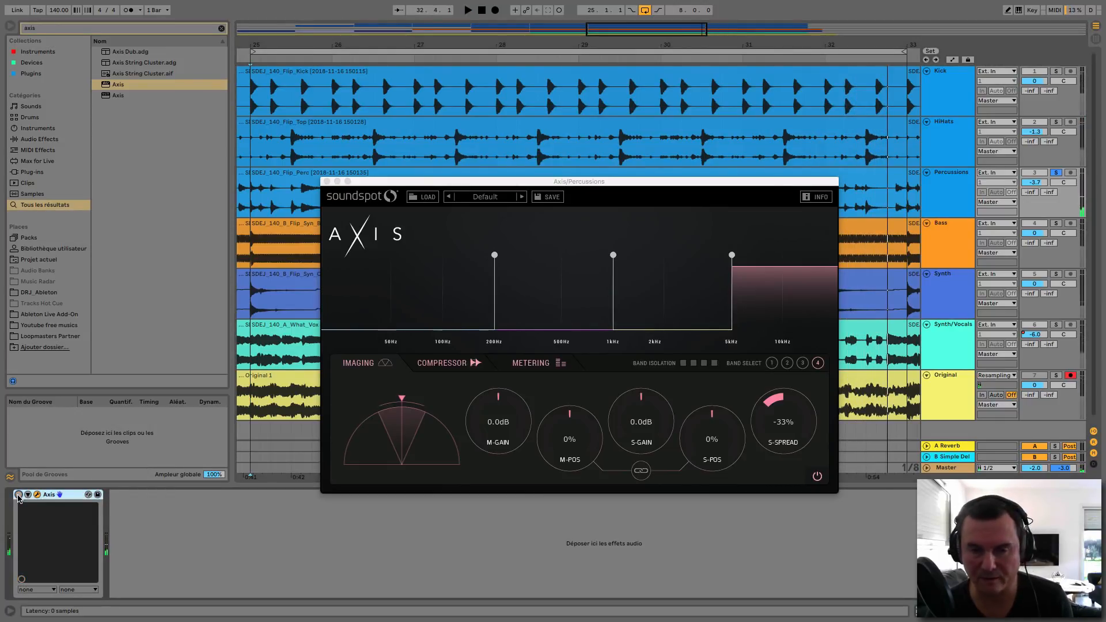
pyautogui.press('space')
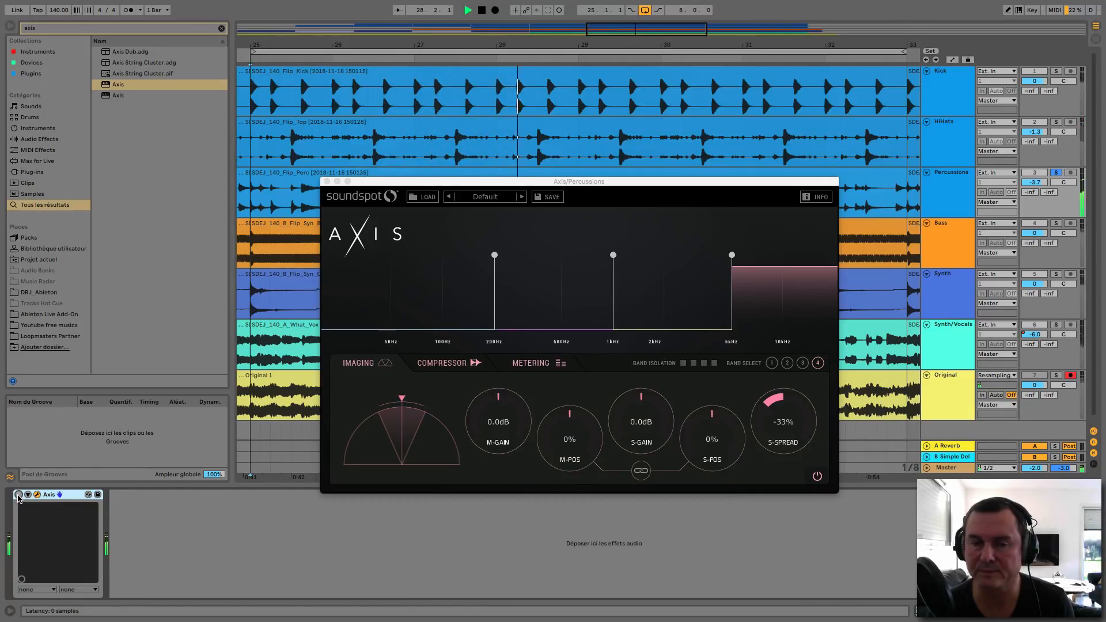
pyautogui.click(18, 495)
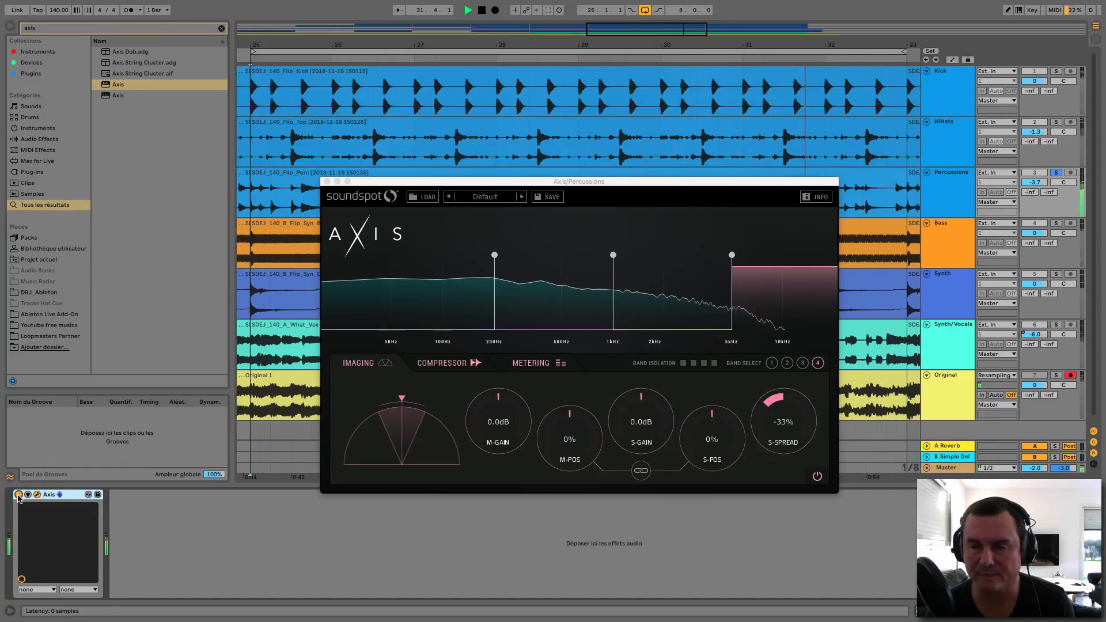
pyautogui.press('space')
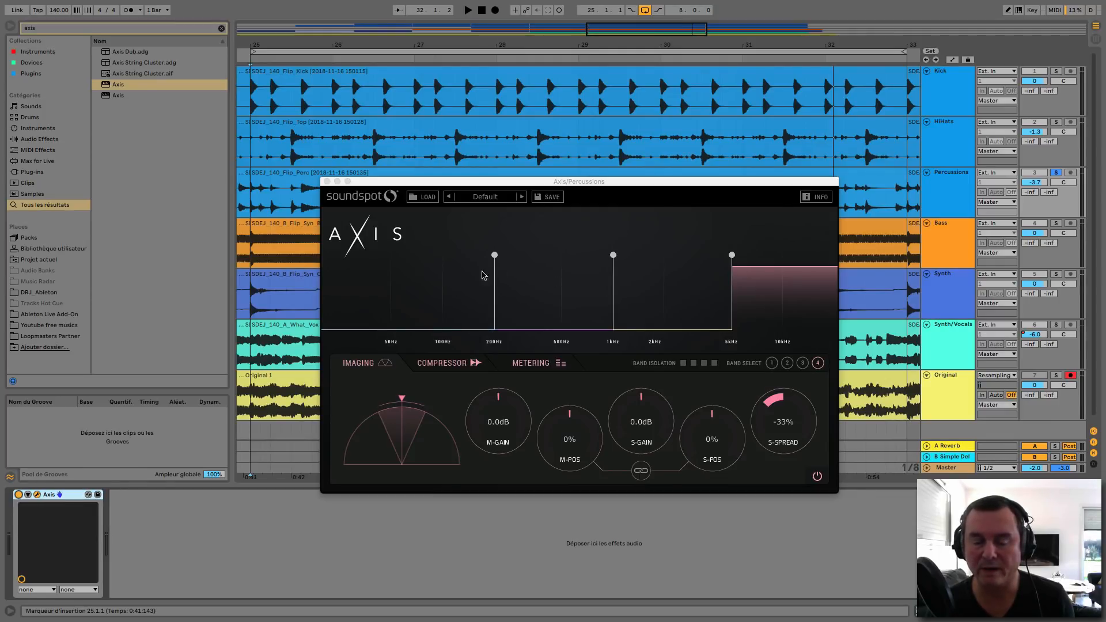
pyautogui.press('space')
pyautogui.click(19, 495)
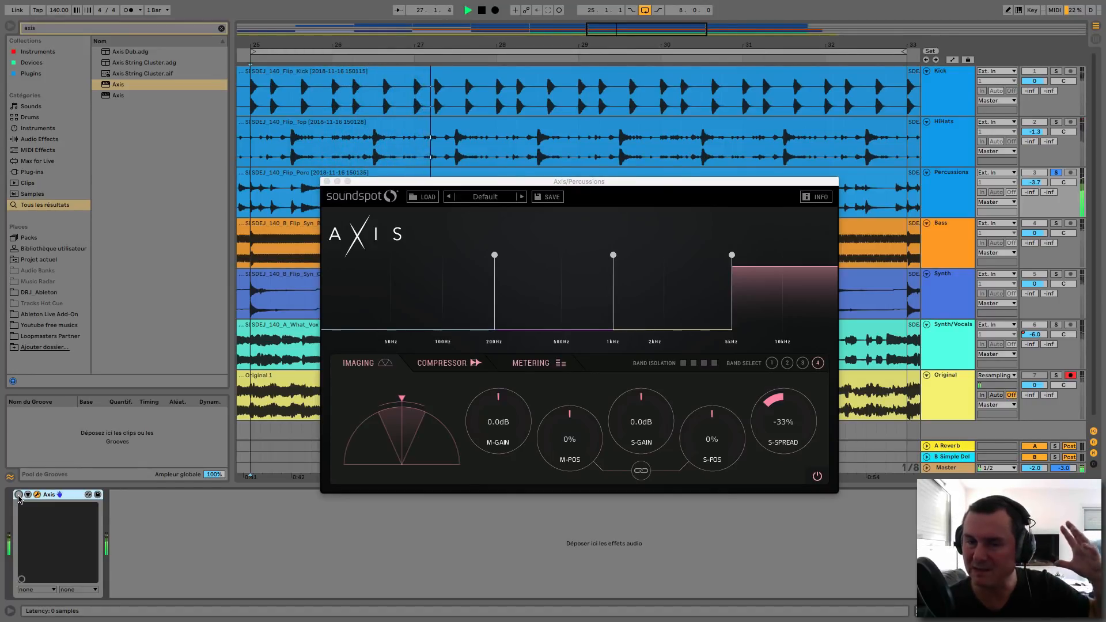
# Step: Turn off the Percussions track's solo and play the full mix with its Axis device bypassed
pyautogui.click(19, 495)
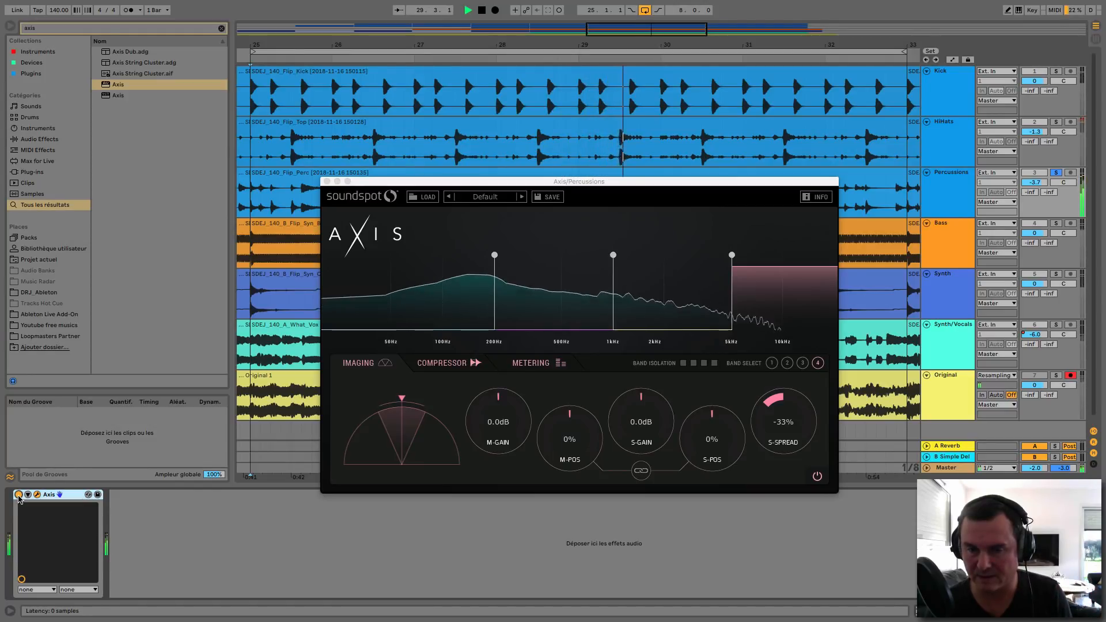
pyautogui.press('space')
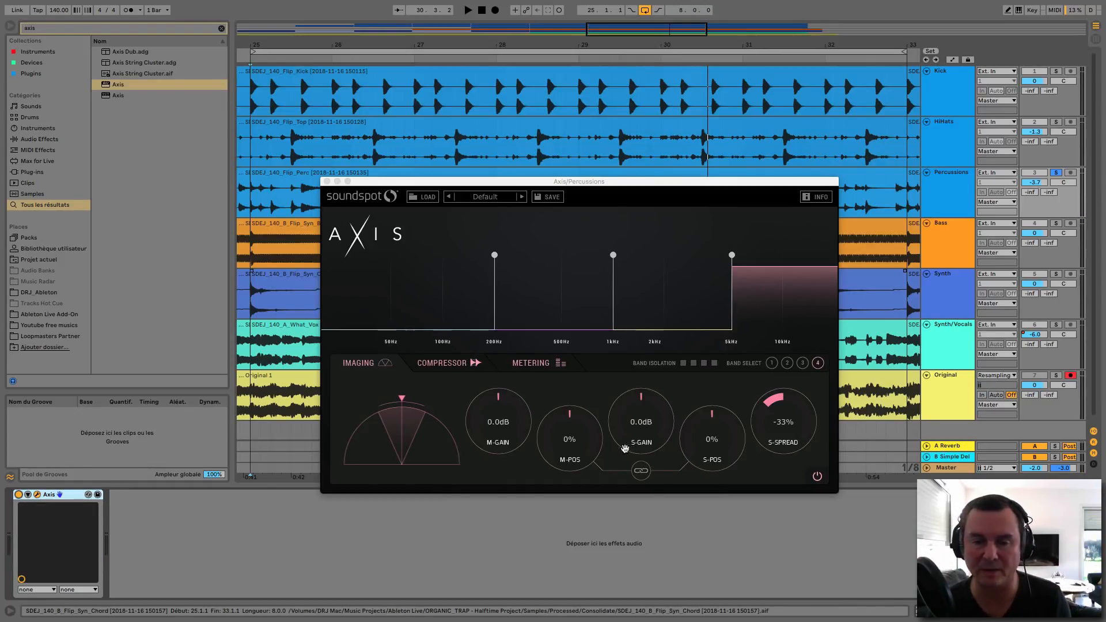
pyautogui.click(1056, 173)
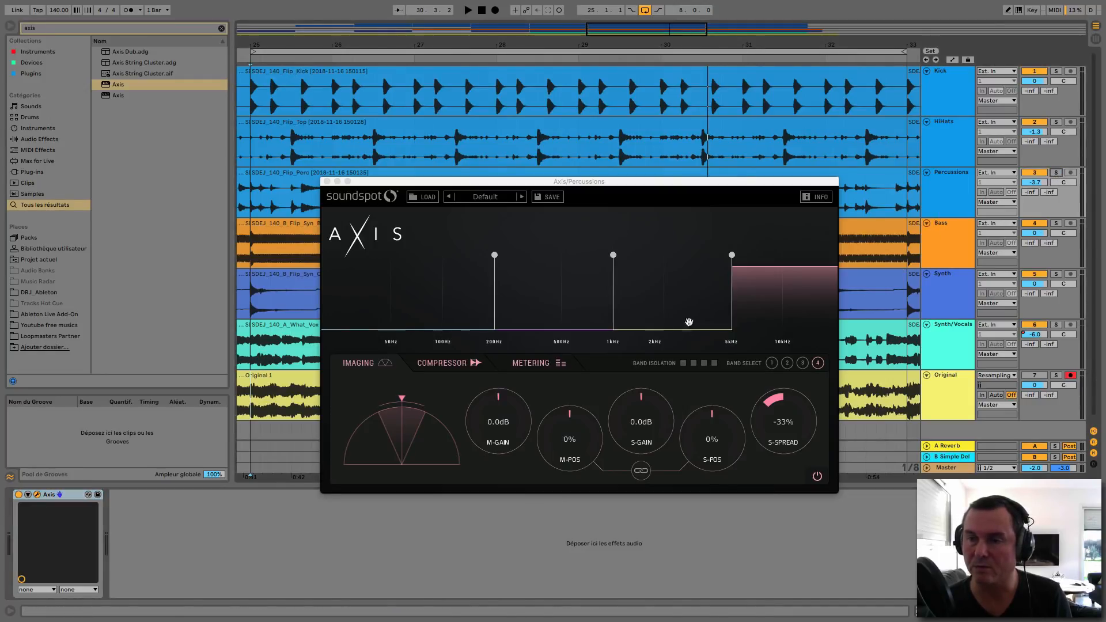
pyautogui.click(18, 494)
pyautogui.press('space')
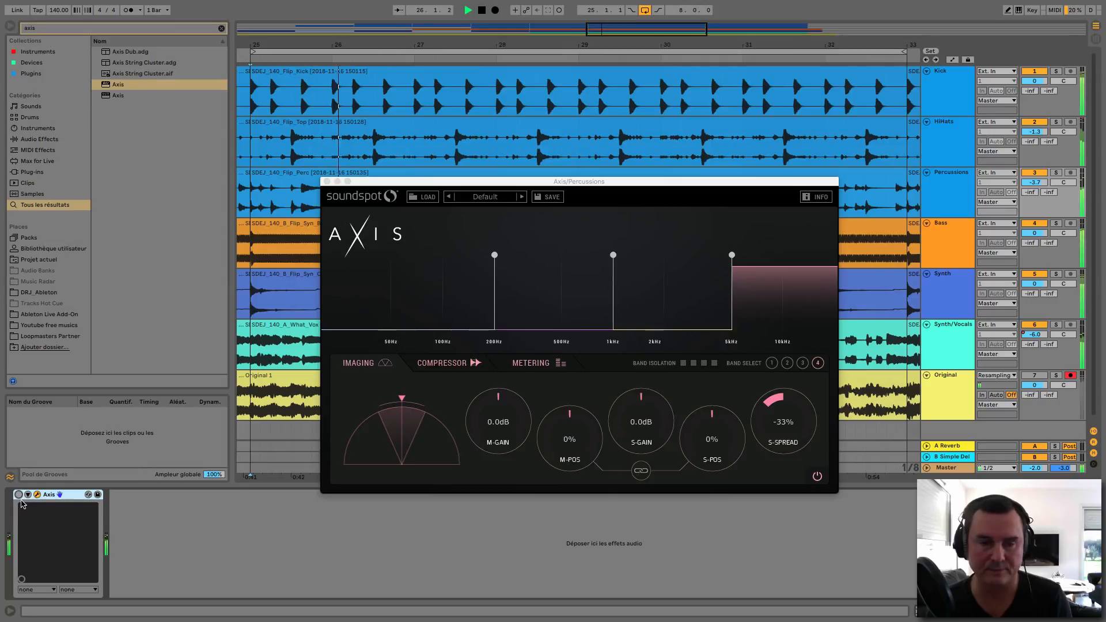
pyautogui.press('space')
# Step: Solo the Kick, HiHats and Percussions tracks and compare the drum loop with Axis bypassed and active, leaving it active
pyautogui.click(1057, 71)
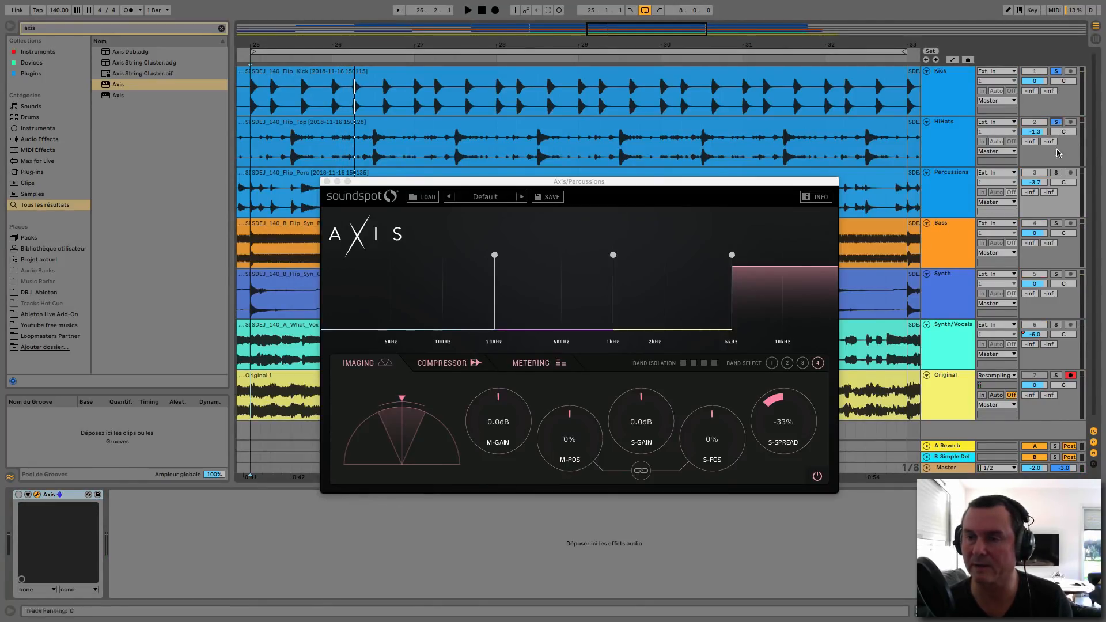
pyautogui.click(1057, 174)
pyautogui.press('space')
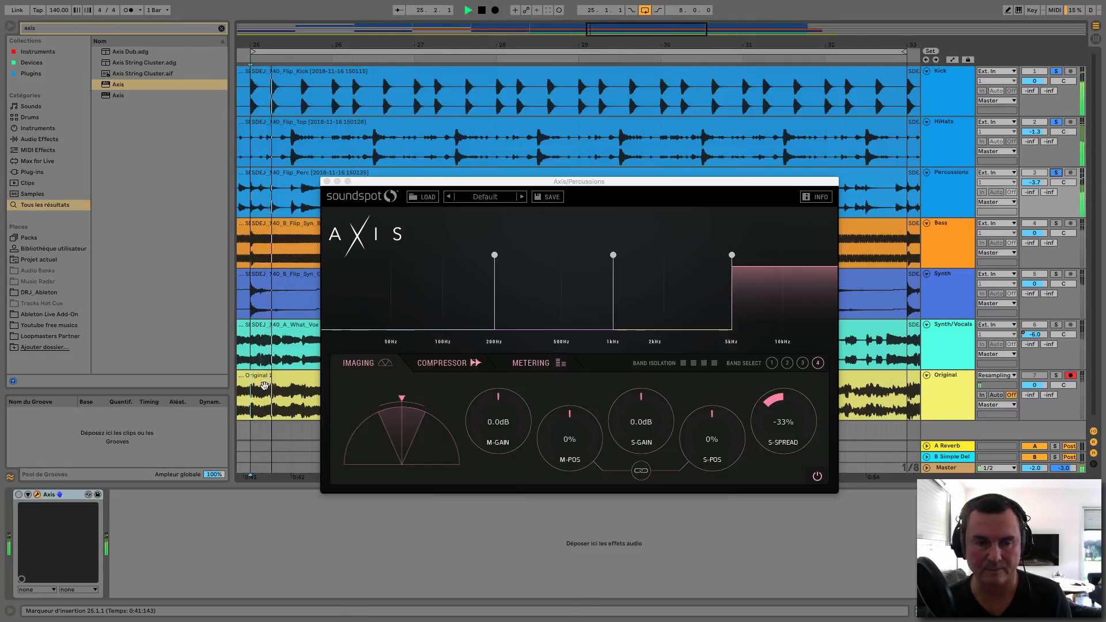
pyautogui.click(18, 495)
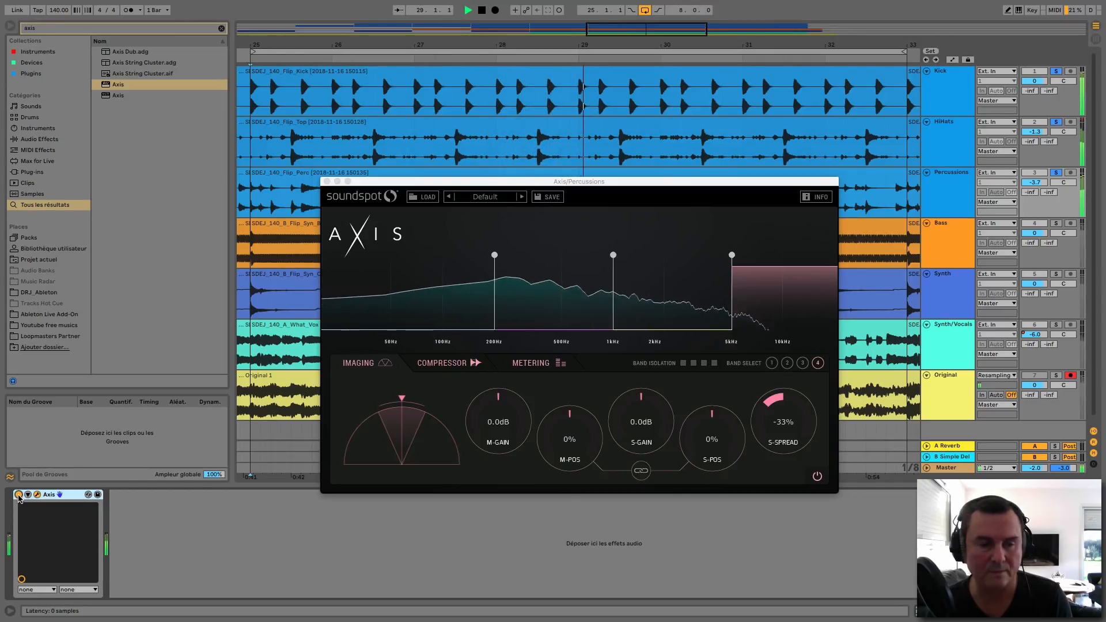
pyautogui.click(18, 495)
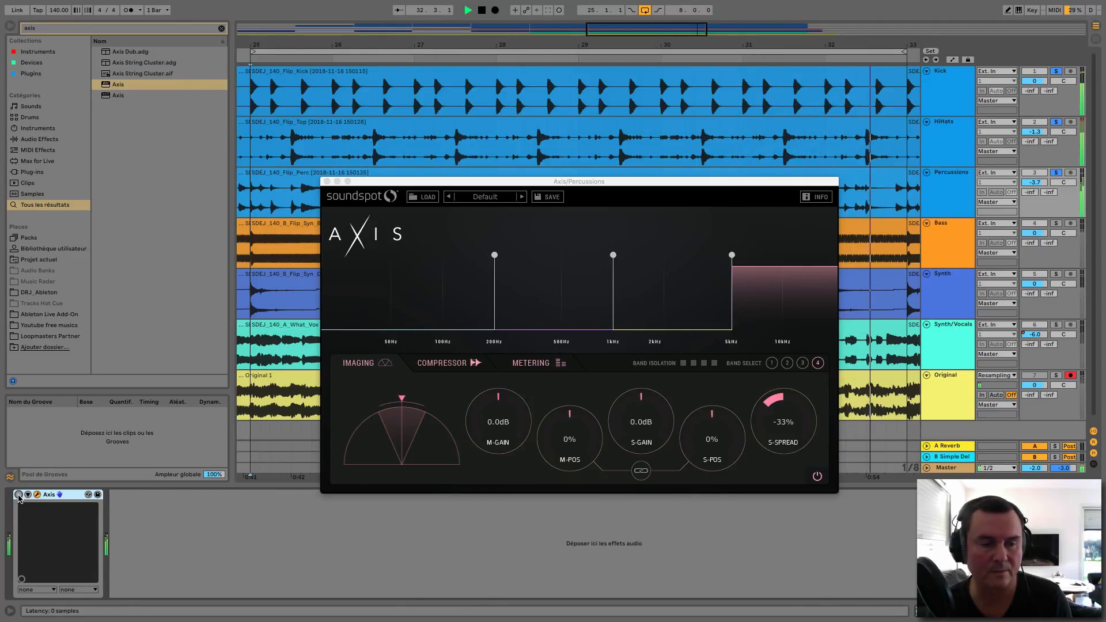
pyautogui.click(18, 495)
pyautogui.press('space')
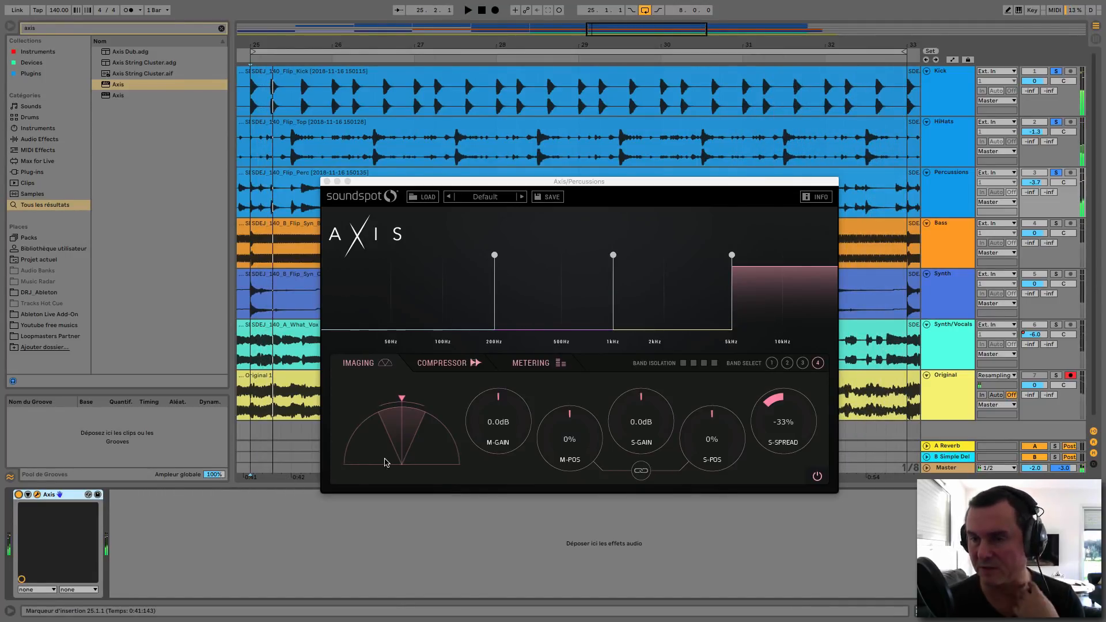
# Step: Solo the Bass track and check its stereo image in the master track's Ozone Imager during playback
pyautogui.click(1056, 224)
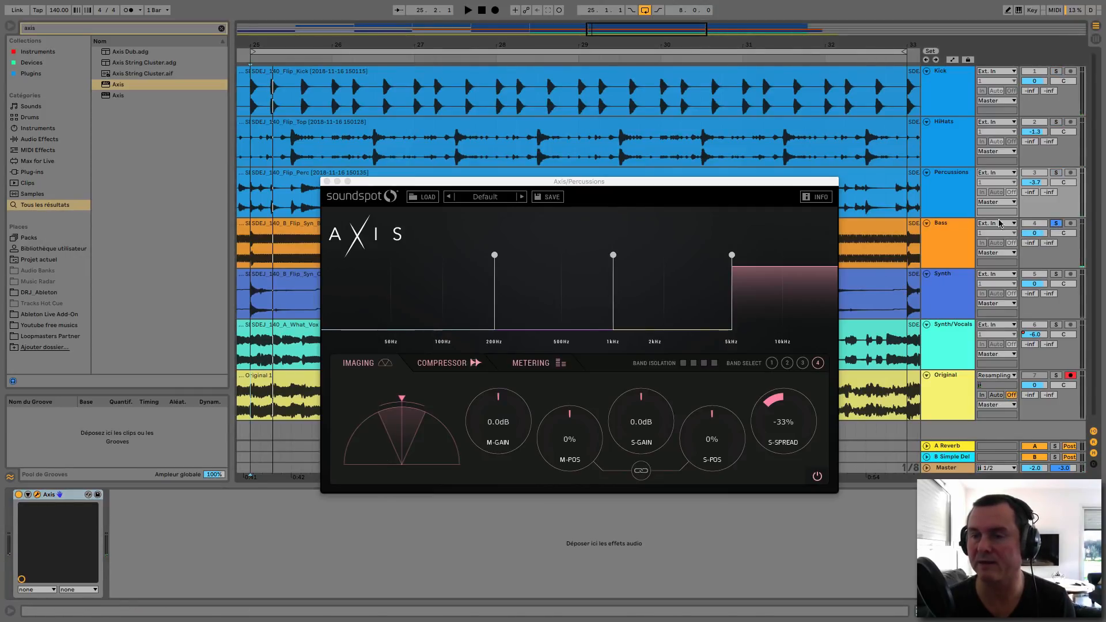
pyautogui.click(326, 183)
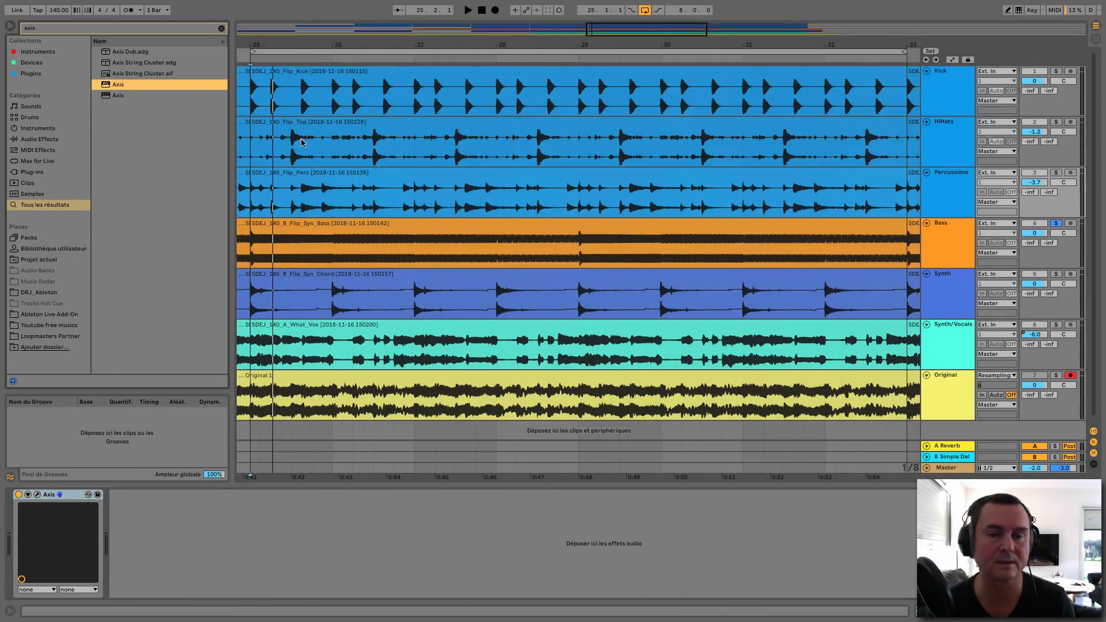
pyautogui.click(752, 267)
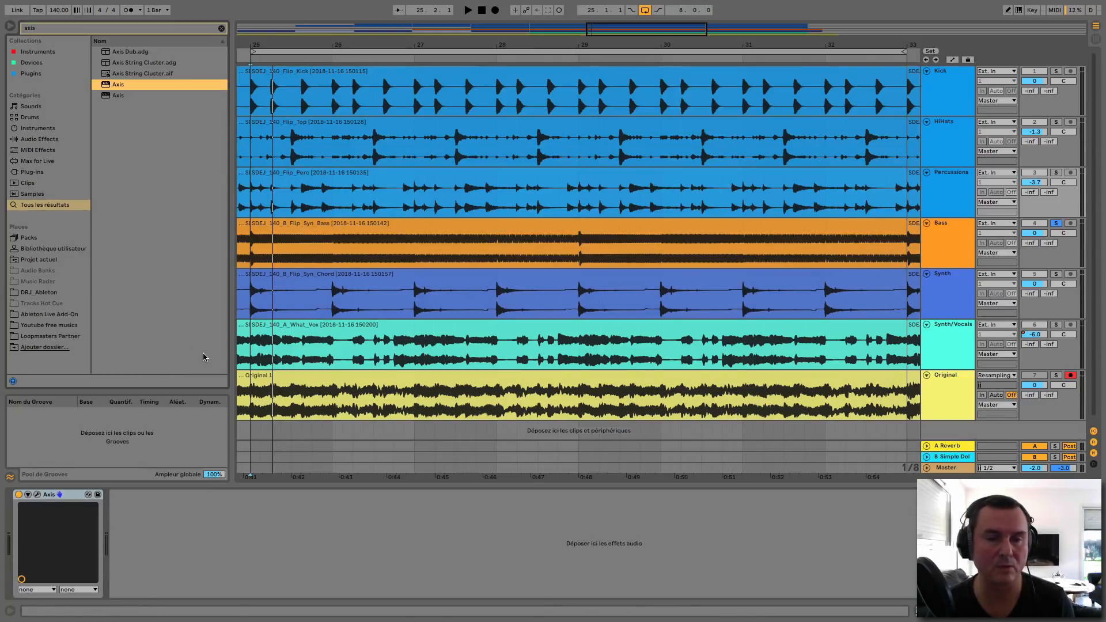
pyautogui.click(37, 494)
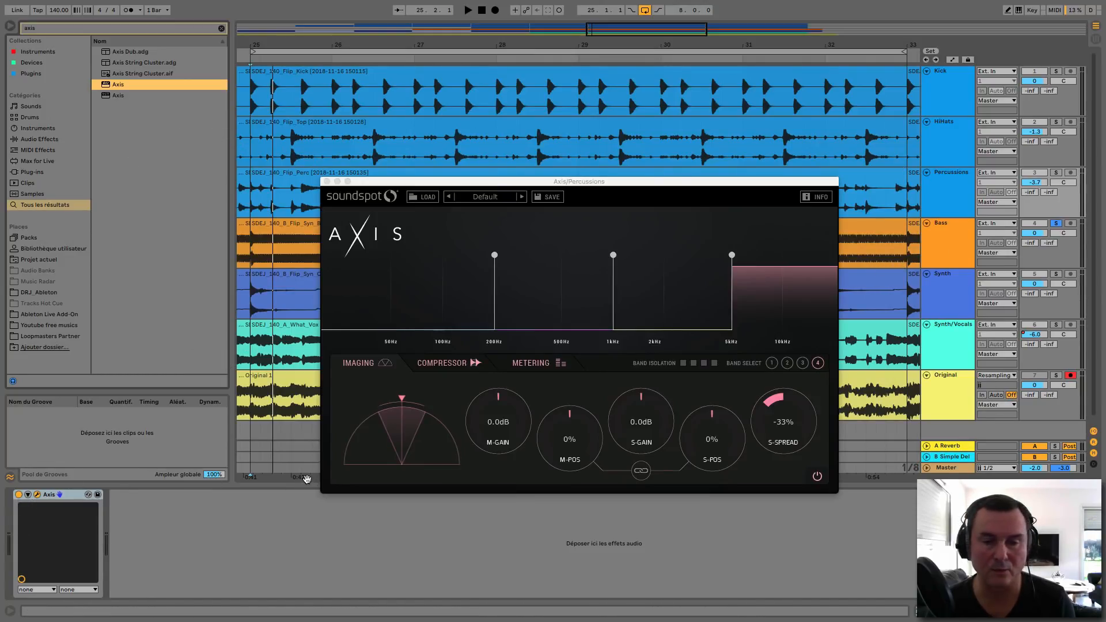
pyautogui.click(948, 471)
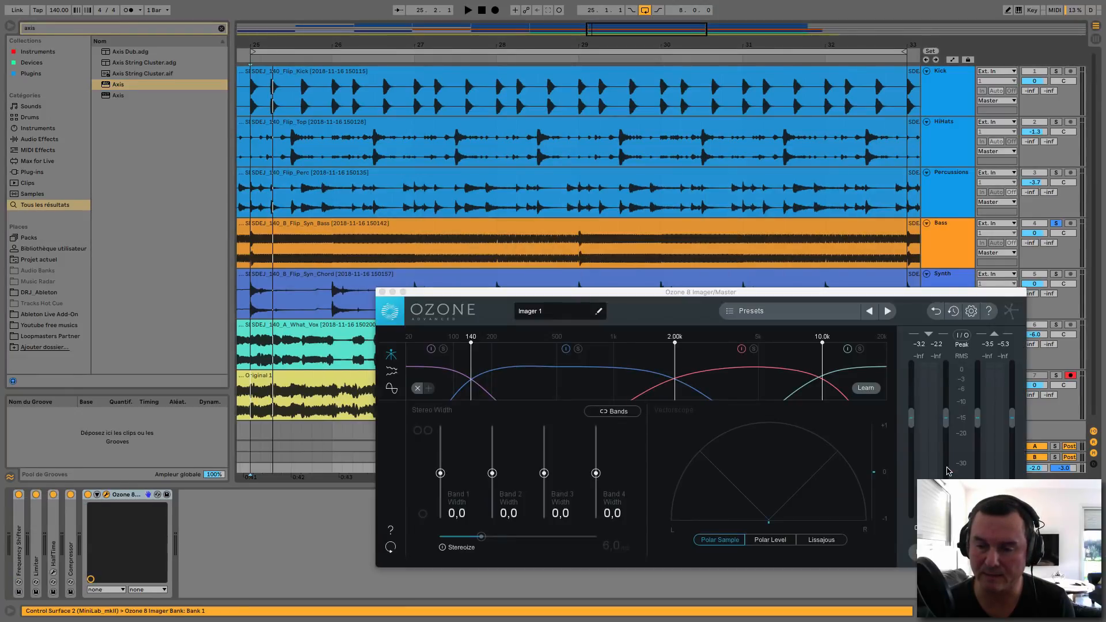
pyautogui.press('space')
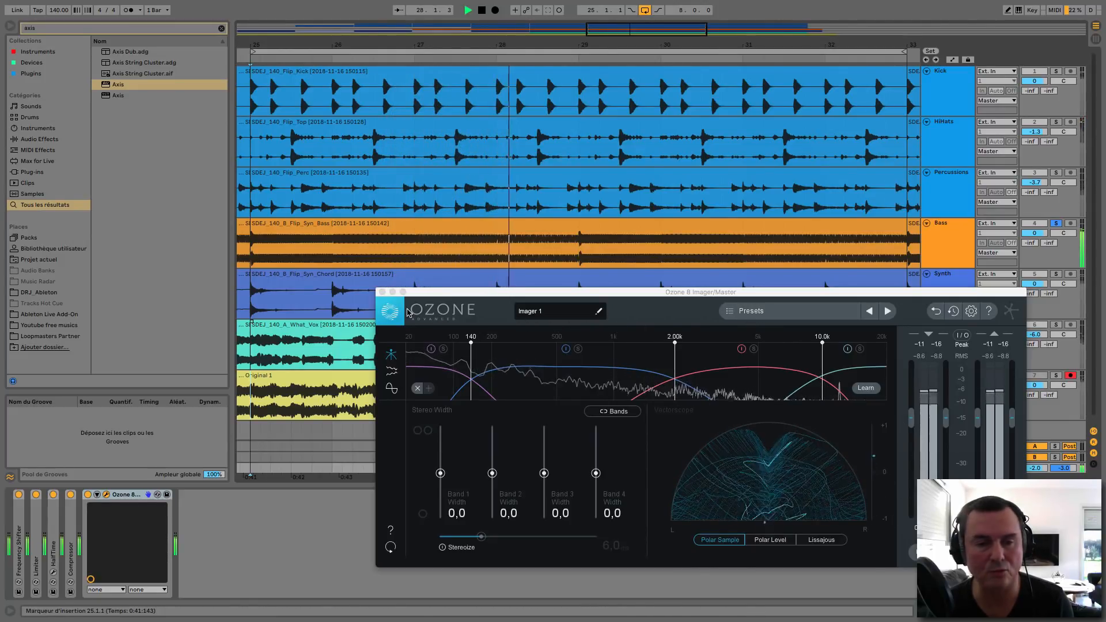
# Step: Stop playback and add the Axis plugin to the Bass track after HalfTime
pyautogui.click(934, 259)
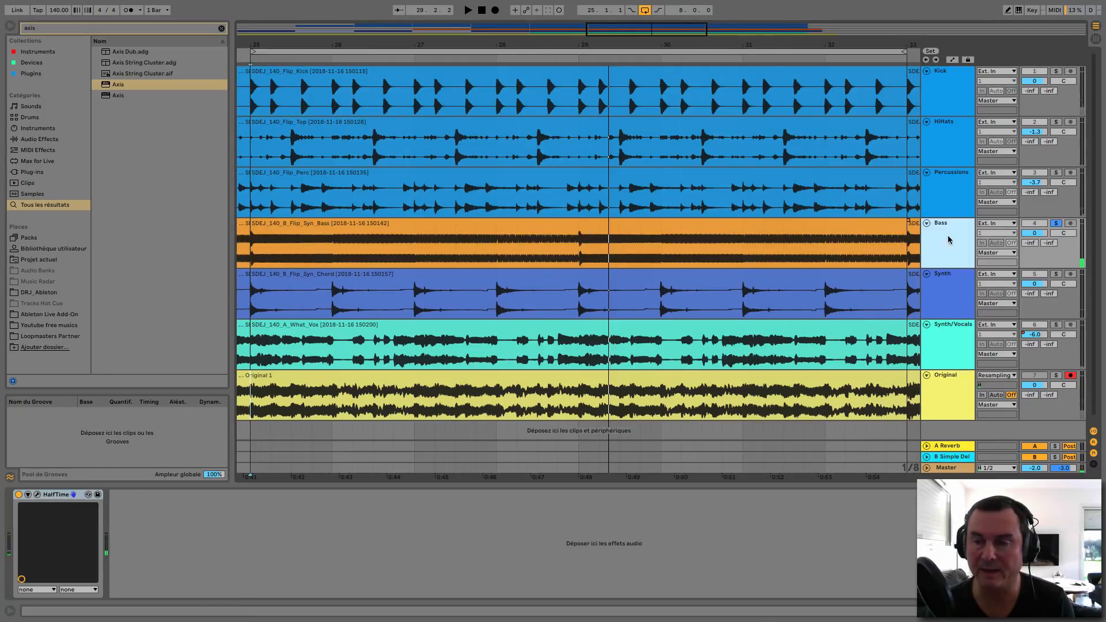
pyautogui.click(119, 85)
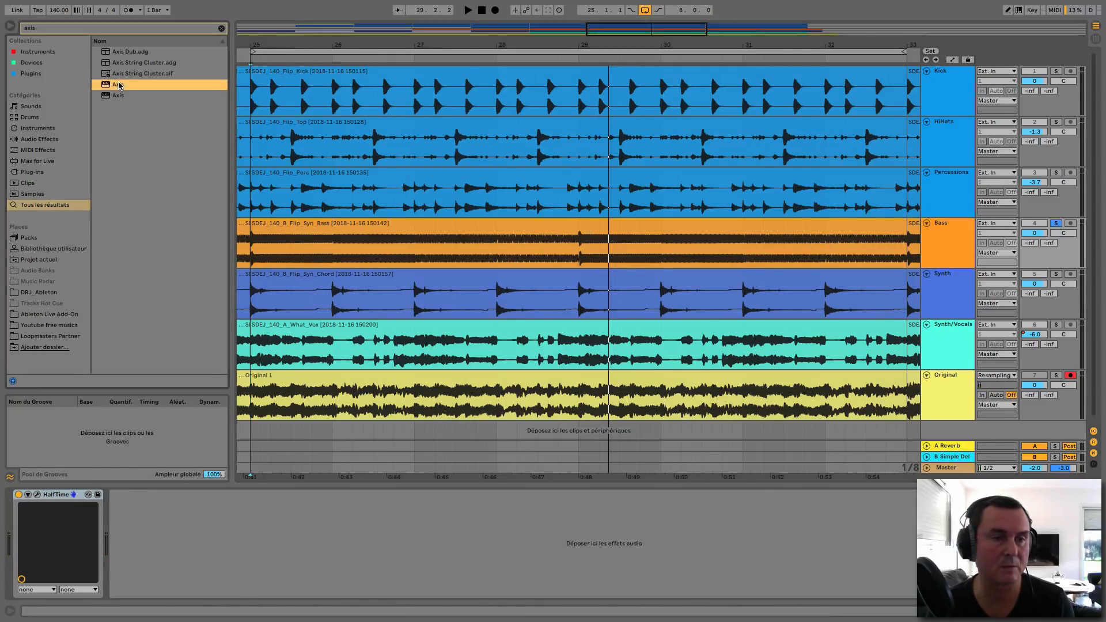
pyautogui.moveTo(527, 232); pyautogui.dragTo(523, 232)
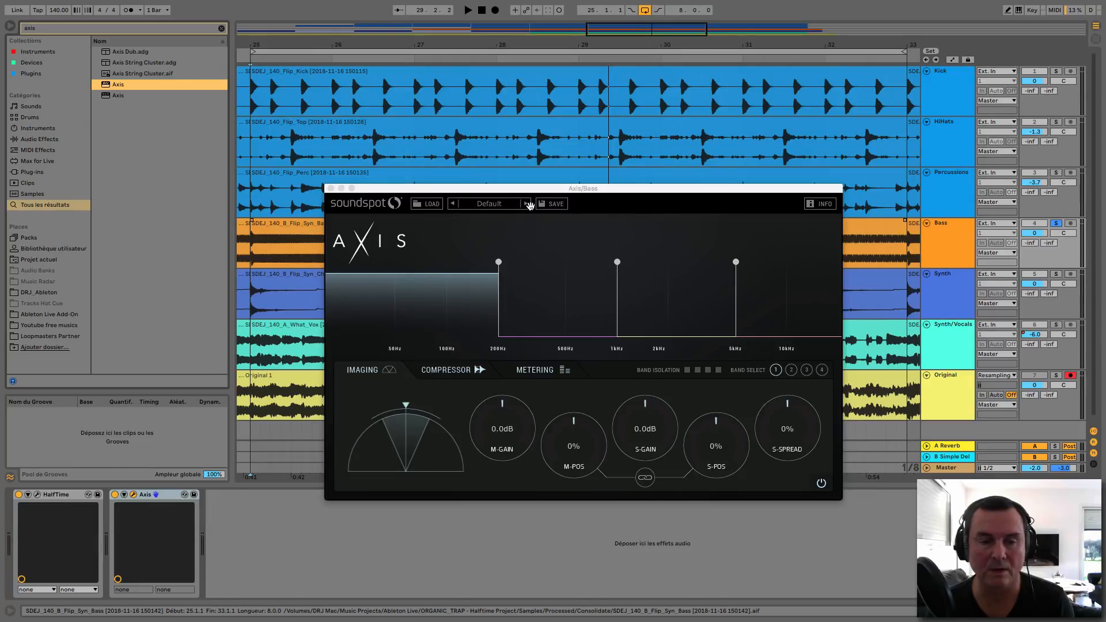
pyautogui.moveTo(537, 194); pyautogui.dragTo(517, 182)
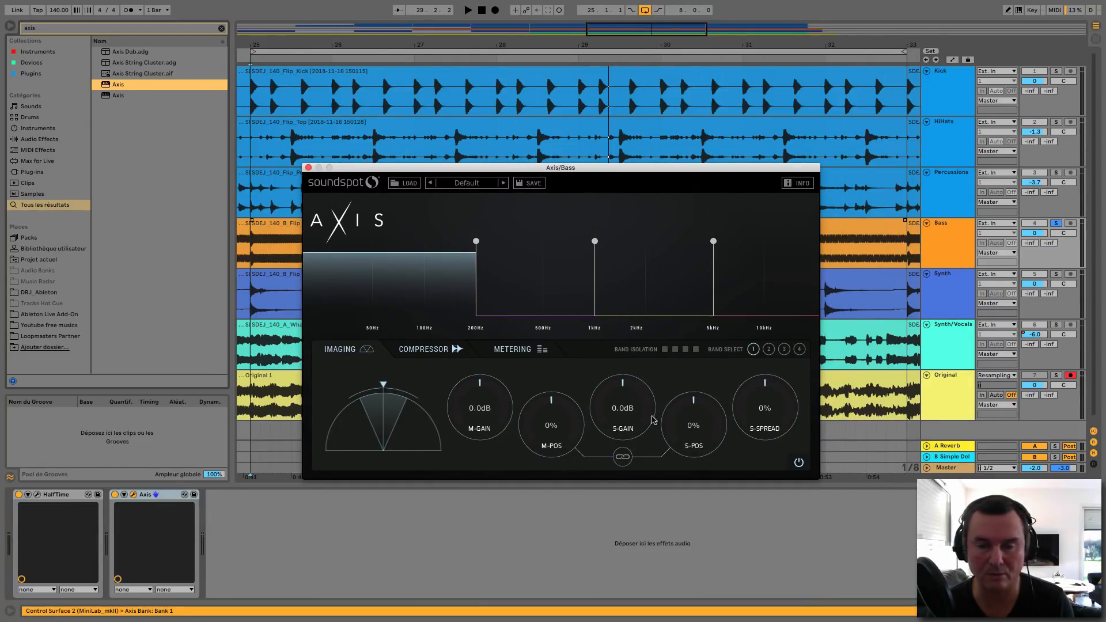
# Step: Set band 2's S-Spread to -100% in the bass Axis and check the stereo image in the master's Ozone Imager
pyautogui.click(537, 267)
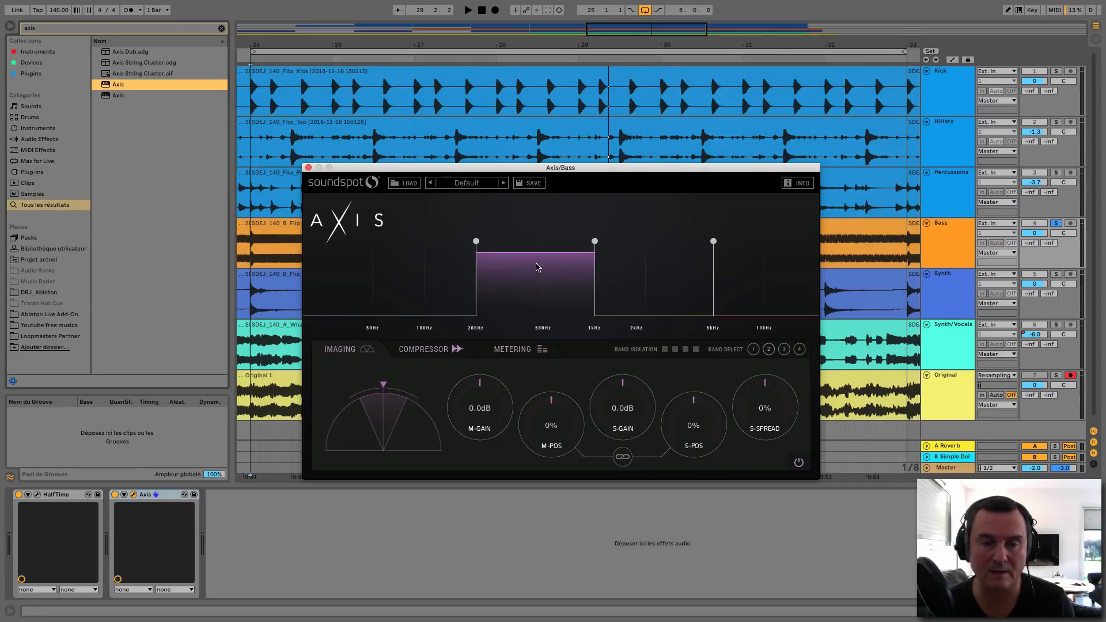
pyautogui.moveTo(758, 397); pyautogui.dragTo(735, 474)
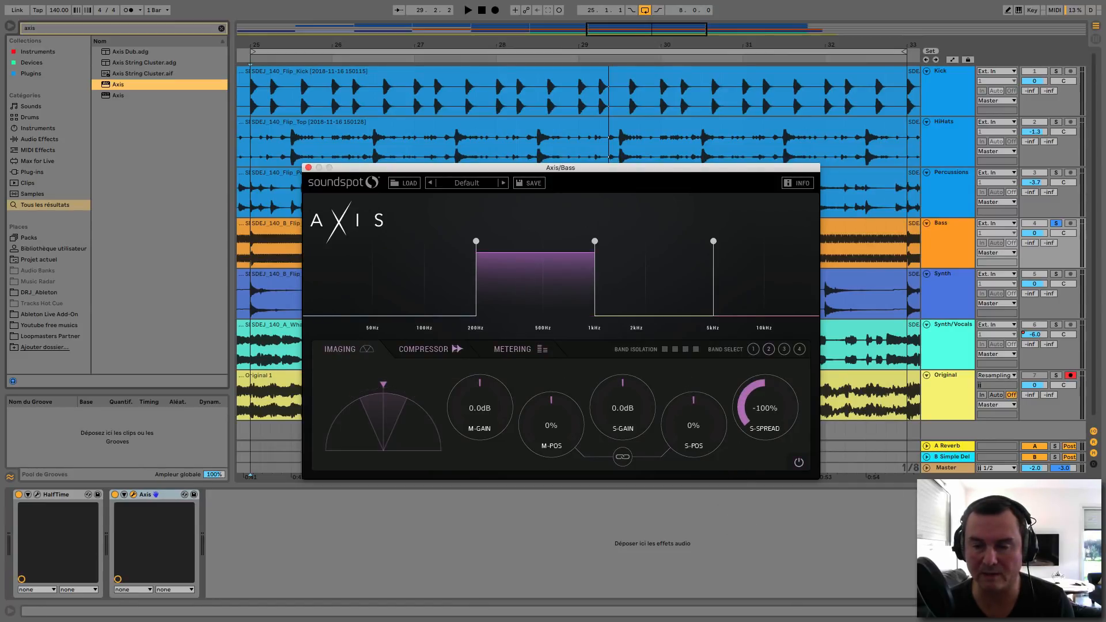
pyautogui.press('space')
pyautogui.click(940, 468)
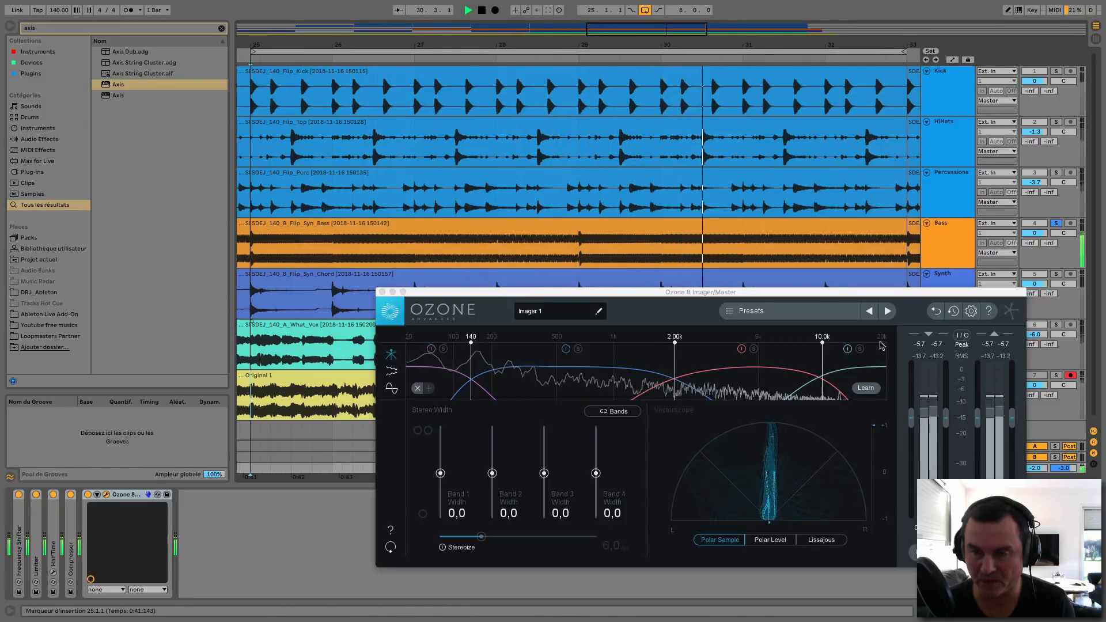
pyautogui.press('space')
# Step: Set band 1's S-Spread to -100% in the bass Axis and listen to band 2 in isolation
pyautogui.click(946, 233)
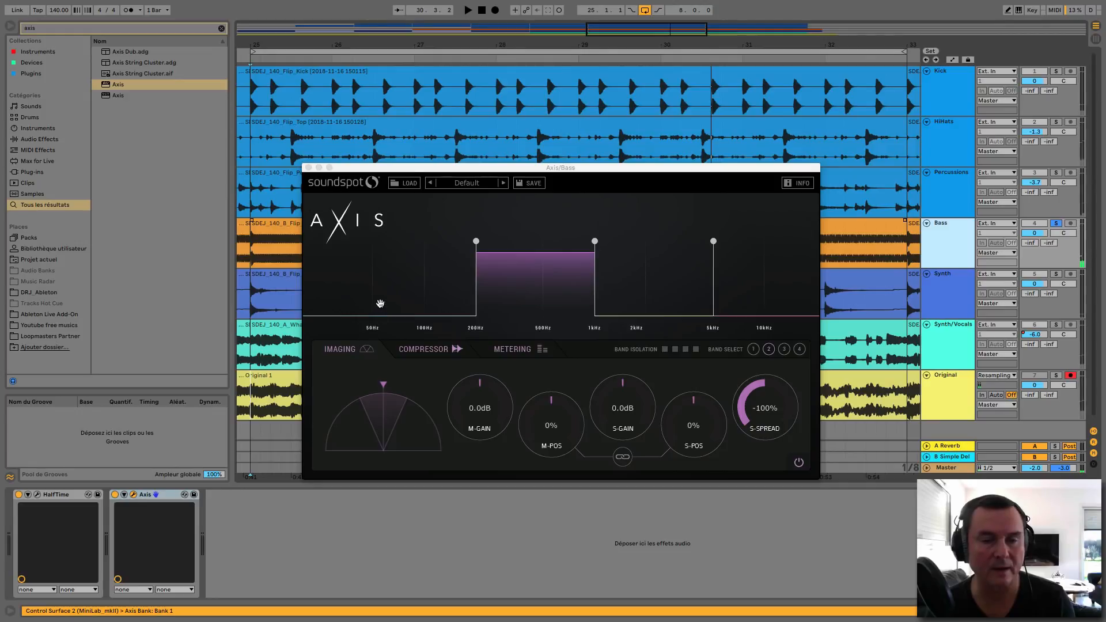
pyautogui.click(401, 289)
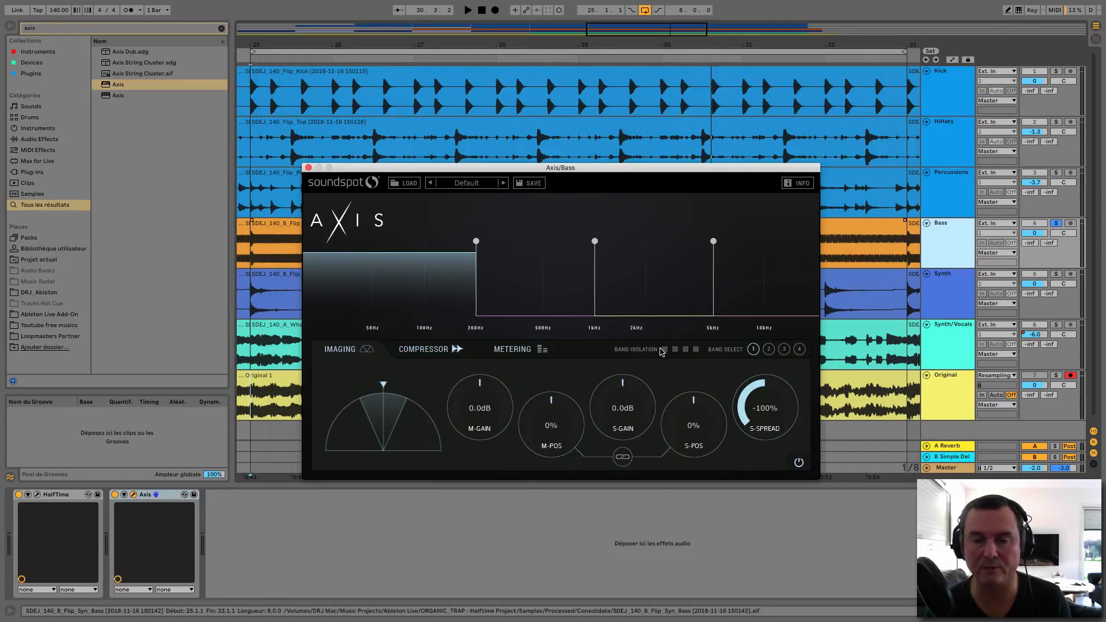
pyautogui.press('space')
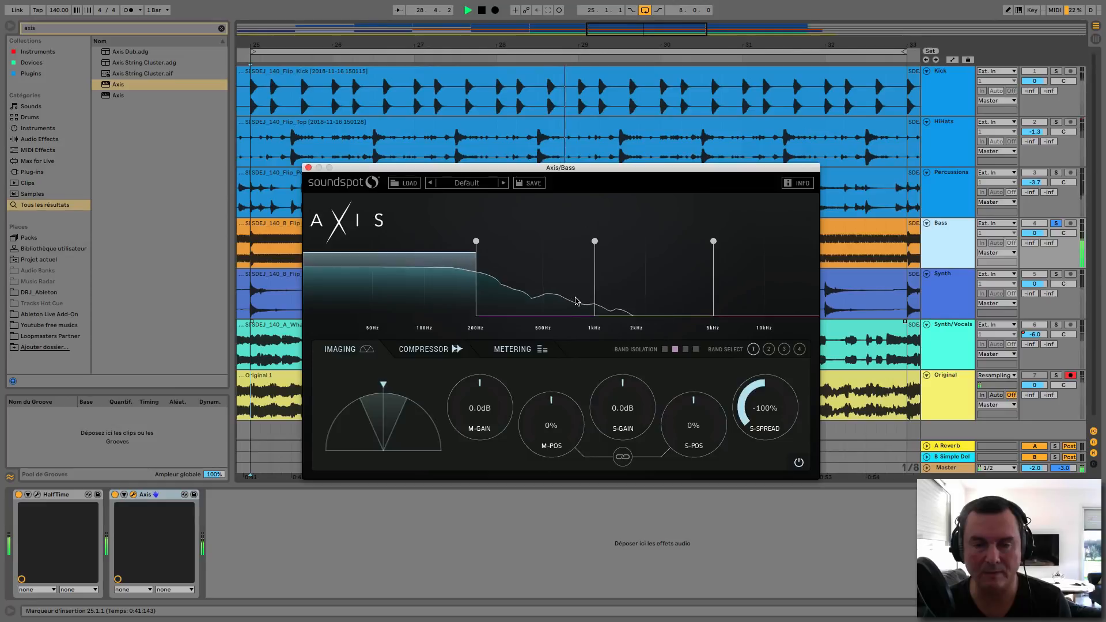
pyautogui.click(675, 349)
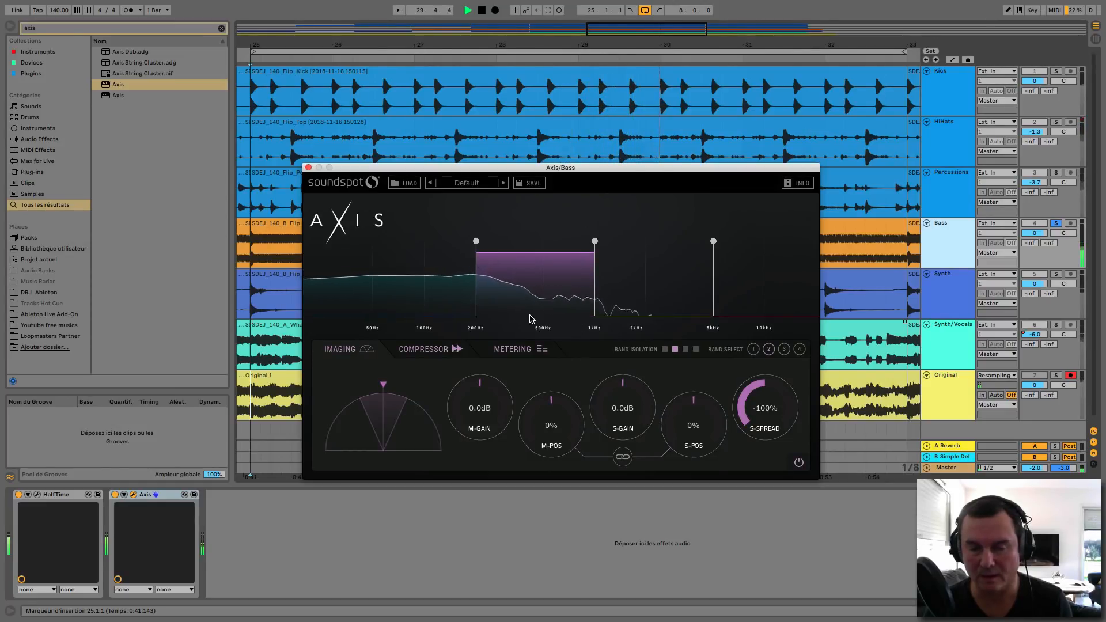
# Step: Isolate band 1 of the bass and raise its M-Gain to 2.8 dB during playback
pyautogui.click(443, 283)
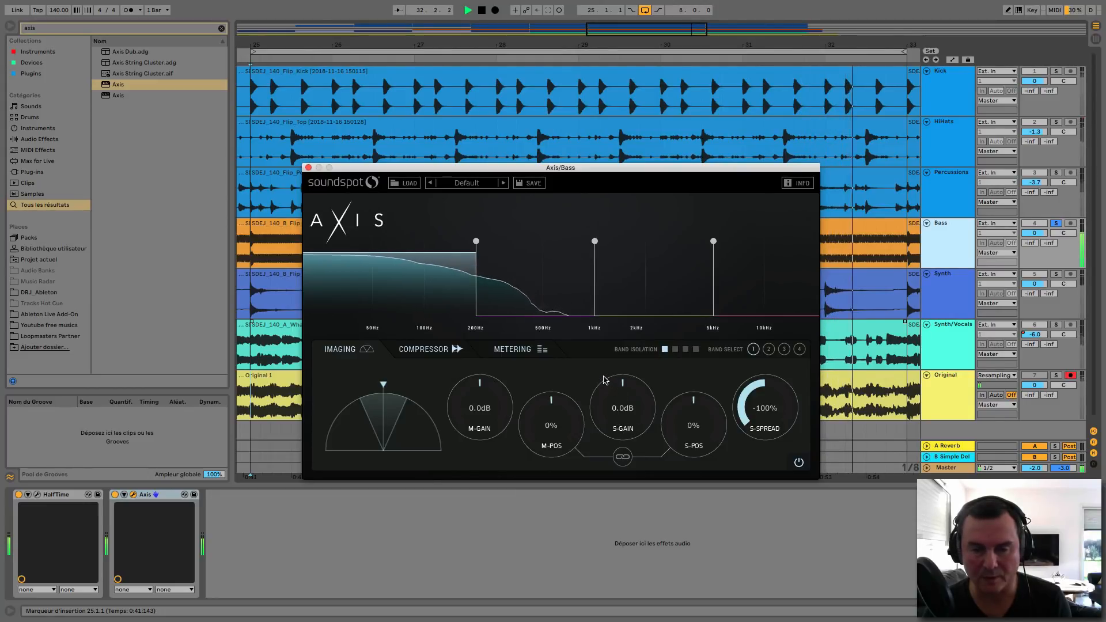
pyautogui.moveTo(485, 409); pyautogui.dragTo(481, 382)
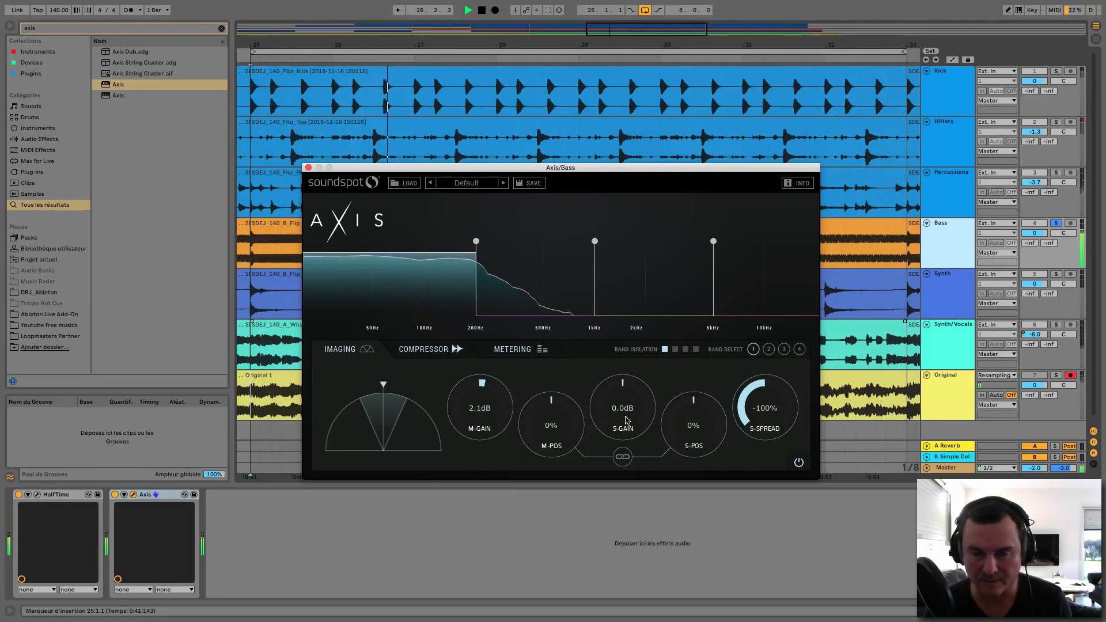
pyautogui.press('space')
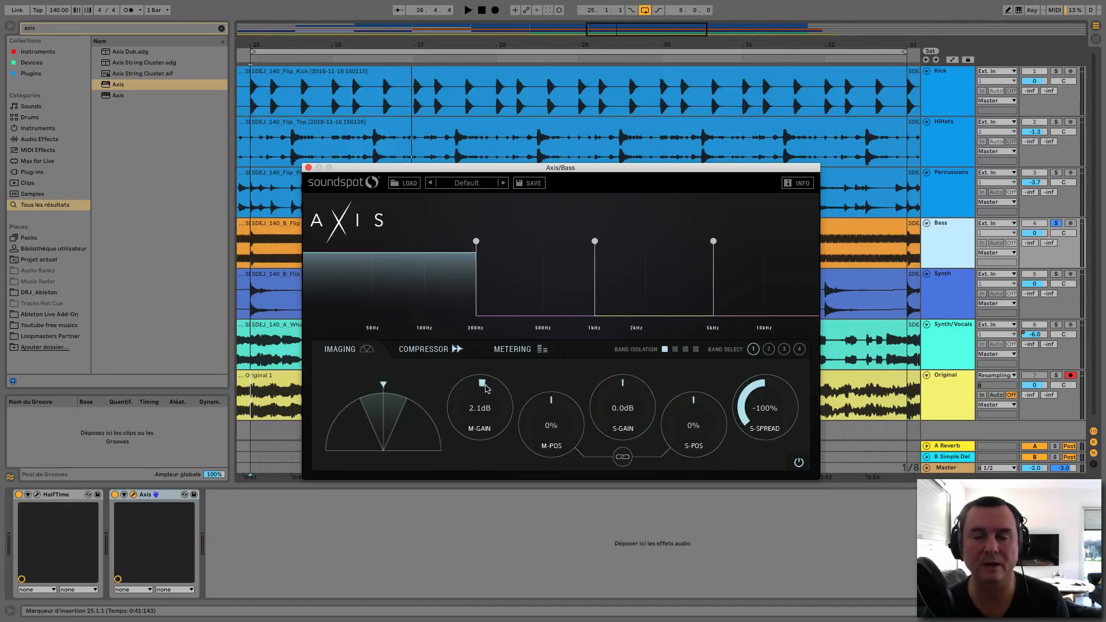
pyautogui.press('space')
pyautogui.moveTo(484, 383); pyautogui.dragTo(486, 372)
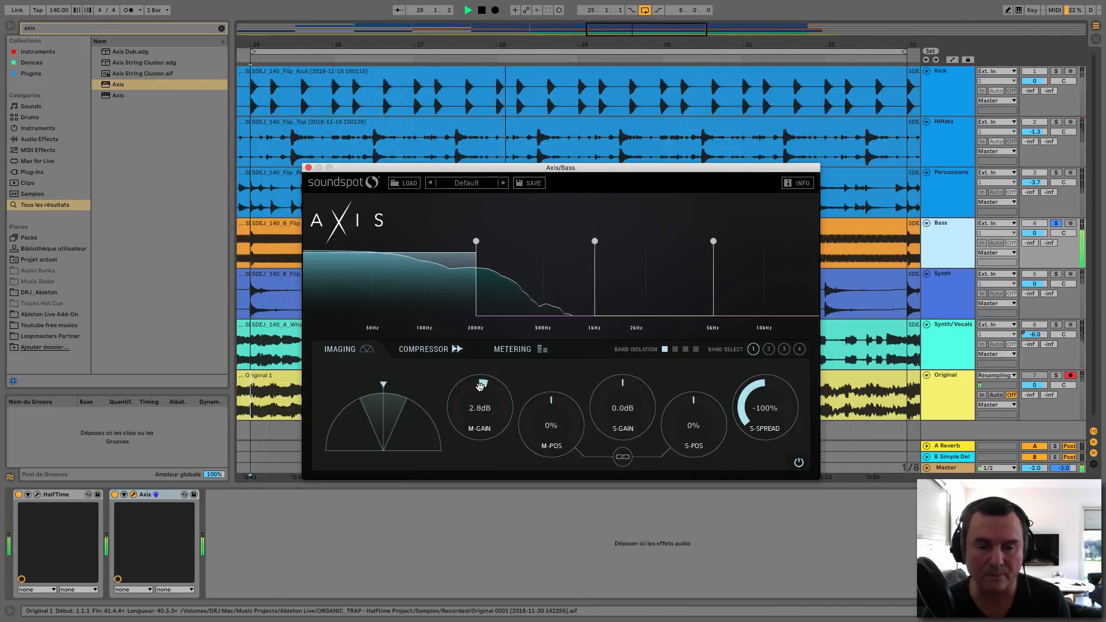
# Step: Isolate band 2 of the bass and set its compressor Down/Up to -65%
pyautogui.click(532, 310)
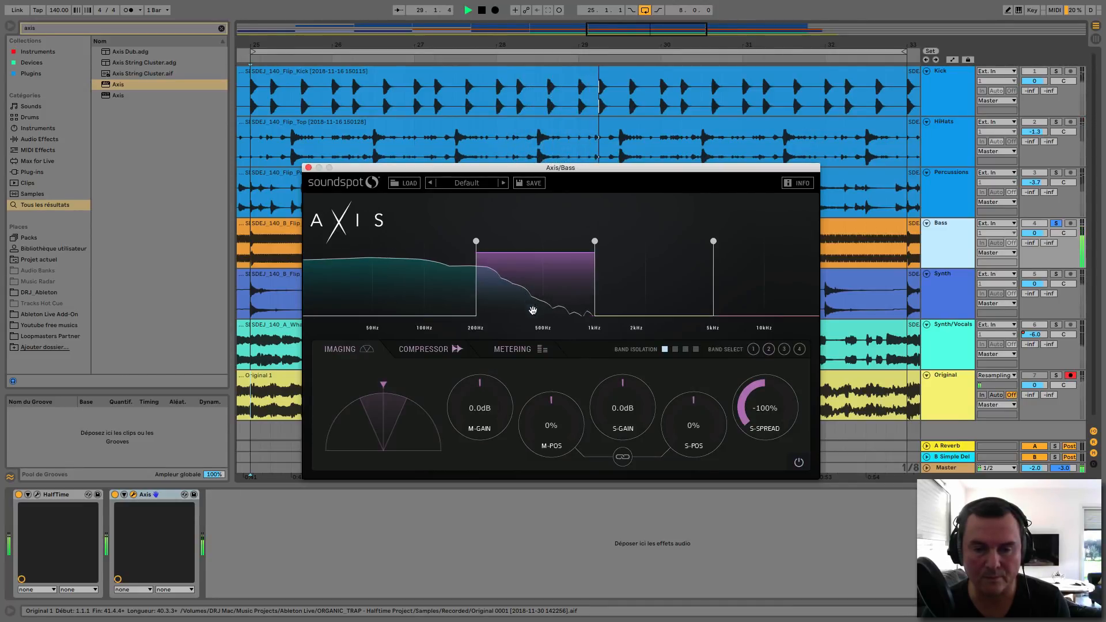
pyautogui.click(674, 349)
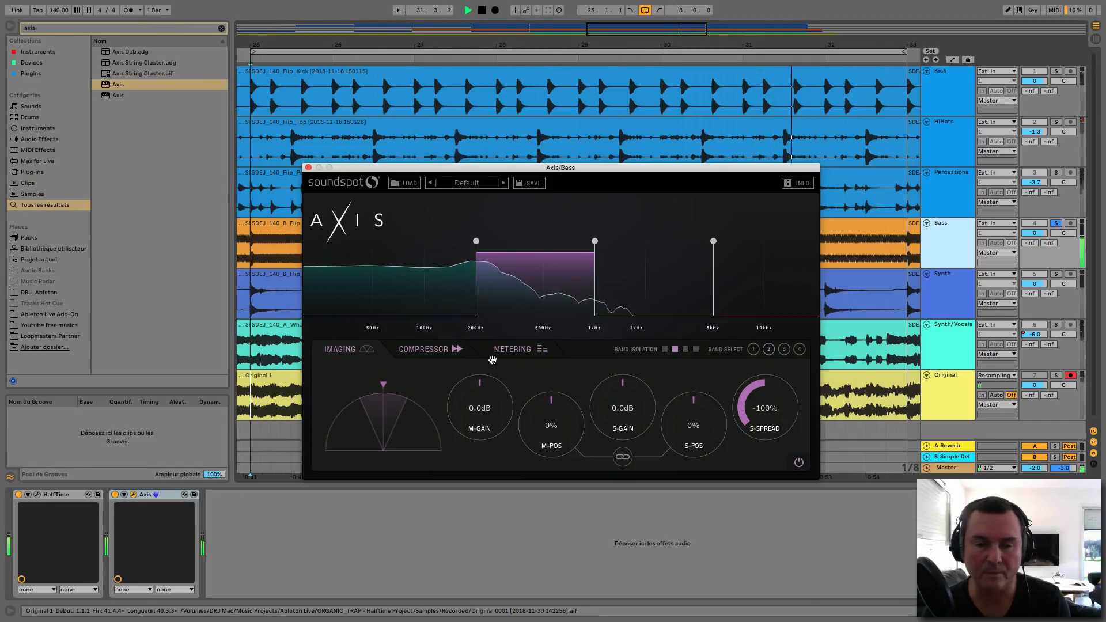
pyautogui.click(426, 350)
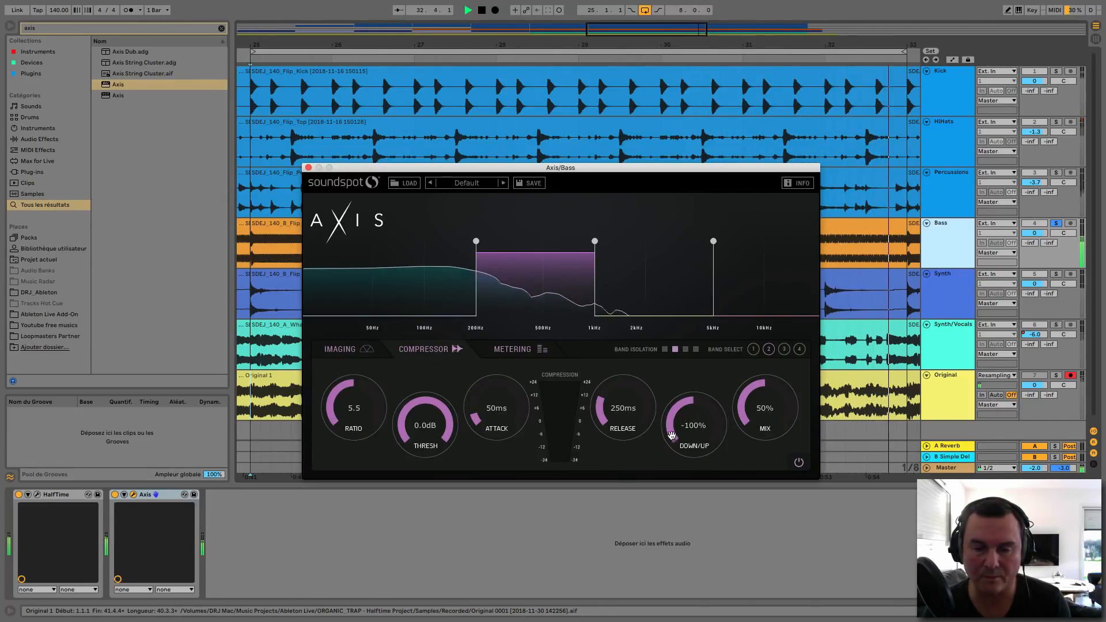
pyautogui.moveTo(674, 435); pyautogui.dragTo(673, 398)
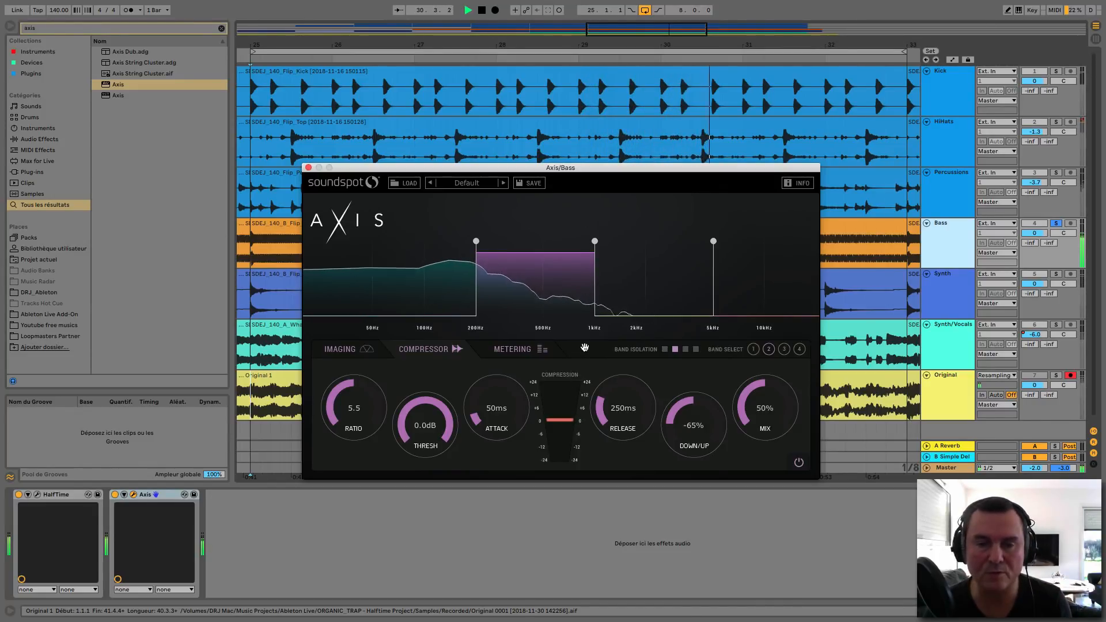
# Step: Isolate band 3 of the bass in Axis and raise its M-Gain to 13.9 dB during playback
pyautogui.click(656, 288)
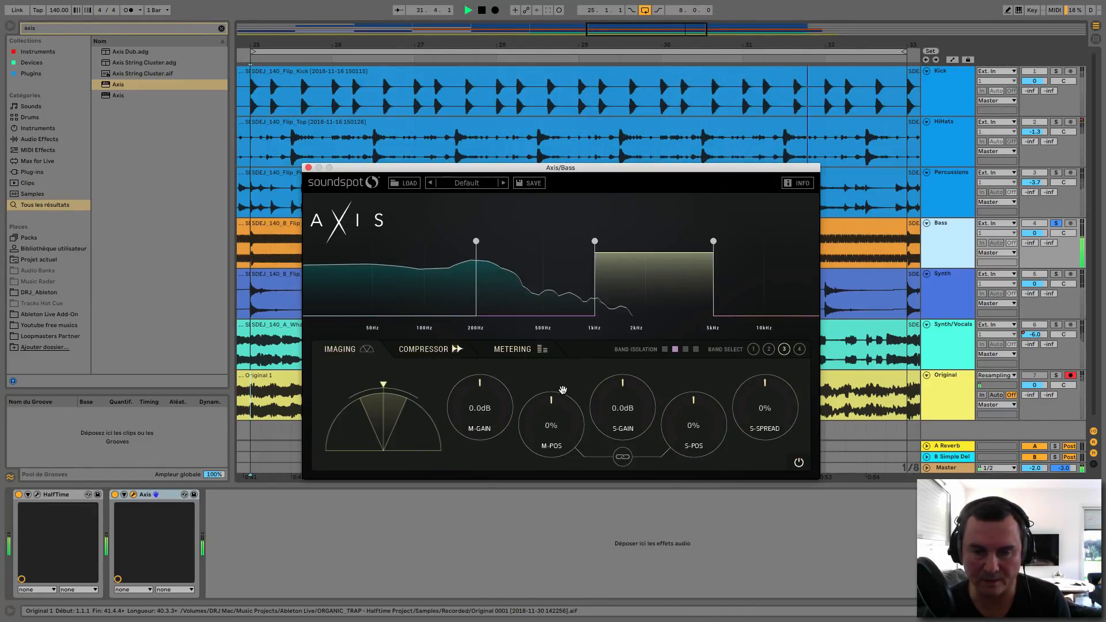
pyautogui.click(686, 350)
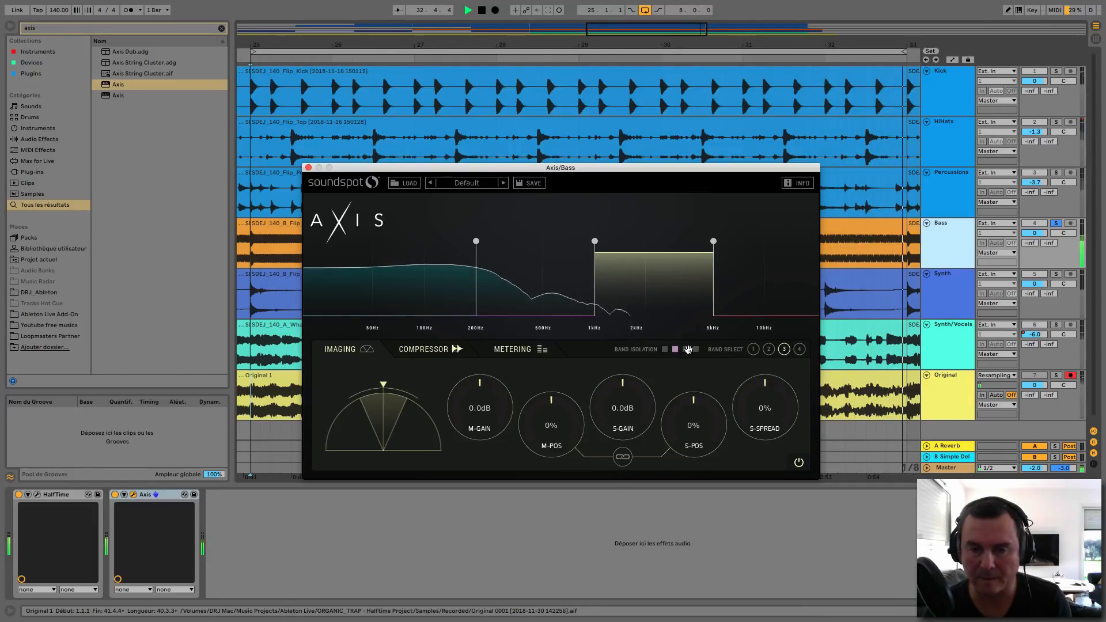
pyautogui.click(675, 350)
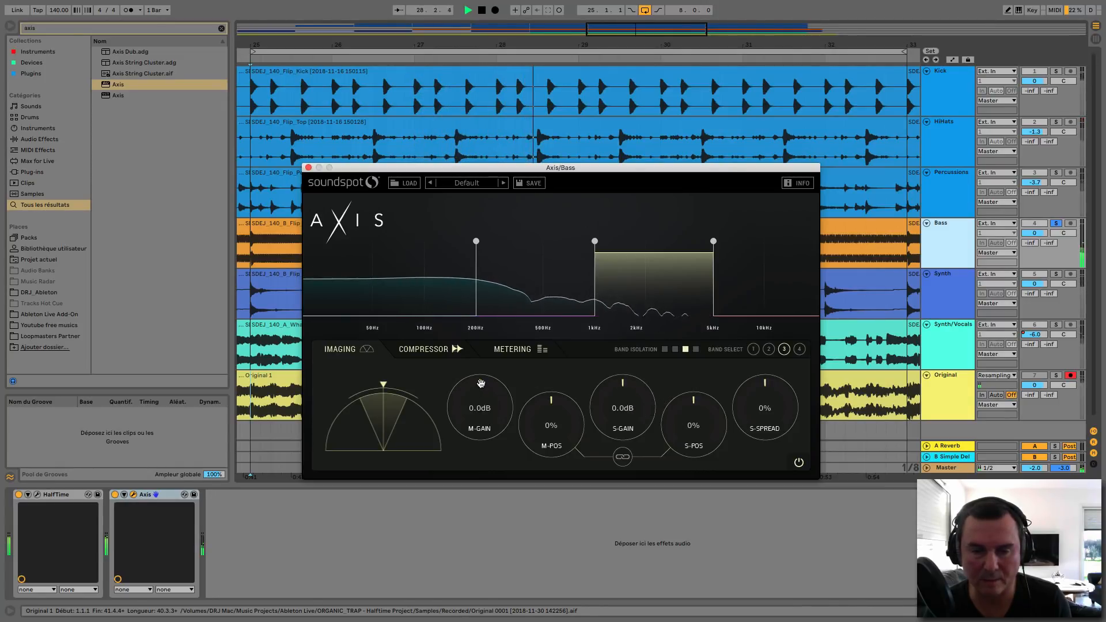
pyautogui.moveTo(483, 364); pyautogui.dragTo(495, 318)
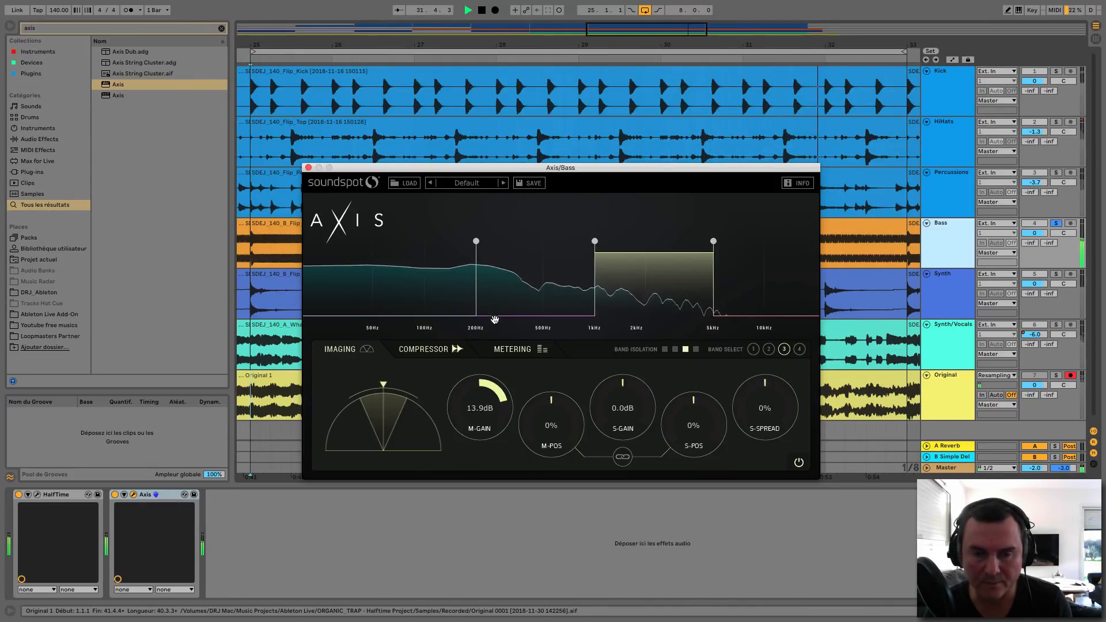
pyautogui.moveTo(495, 320); pyautogui.dragTo(459, 350)
# Step: Set the compressor on the bass's band 3 to -69% Down/Up with a -6.1 dB threshold
pyautogui.click(458, 352)
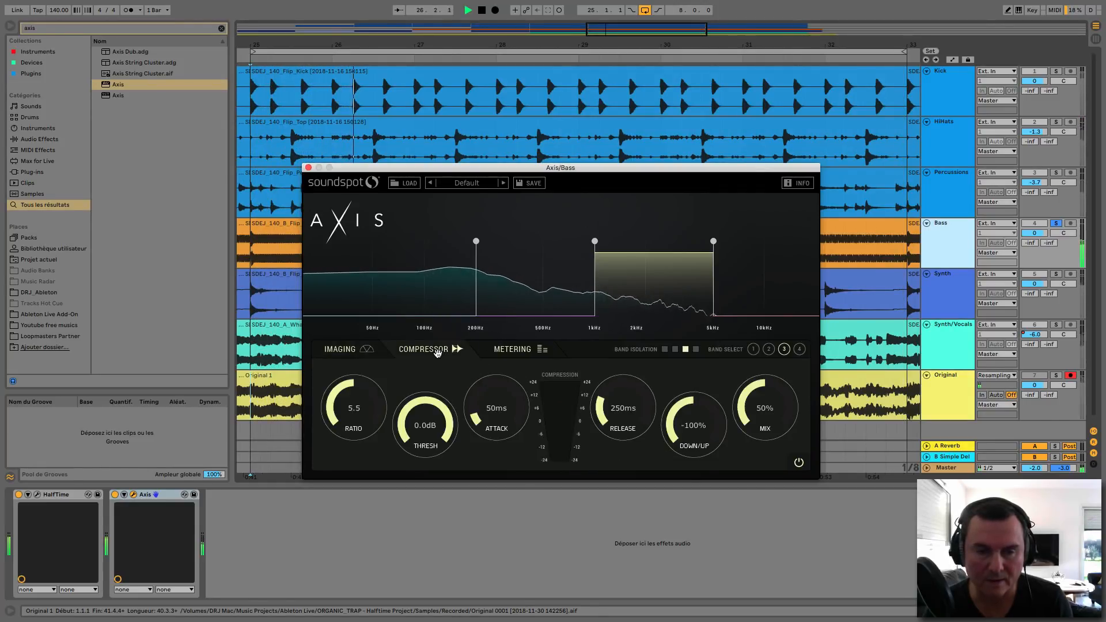
pyautogui.moveTo(674, 438); pyautogui.dragTo(676, 404)
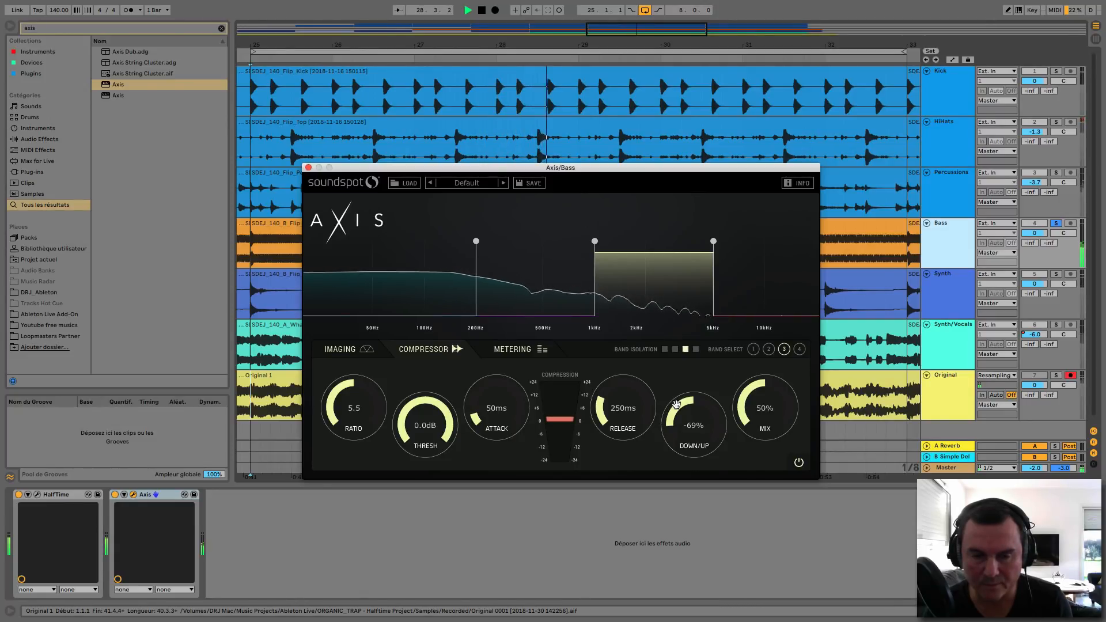
pyautogui.moveTo(444, 415); pyautogui.dragTo(460, 447)
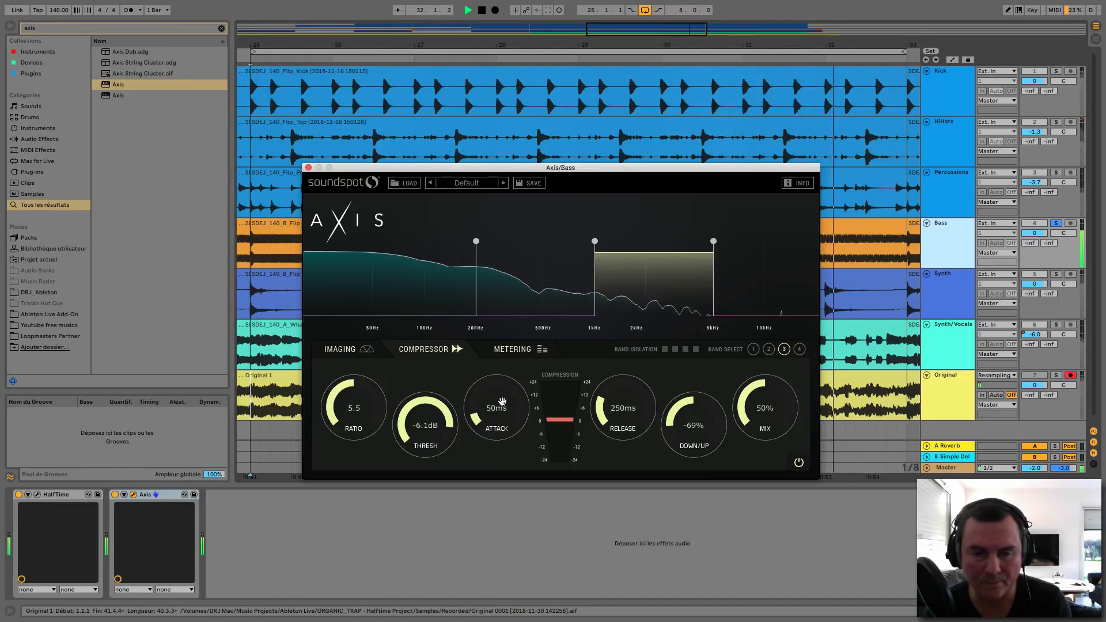
# Step: Set band 4 of the bass Axis to an S-Spread of -98% and an M-Gain of -12.9 dB, trying wider spread values by ear
pyautogui.click(749, 299)
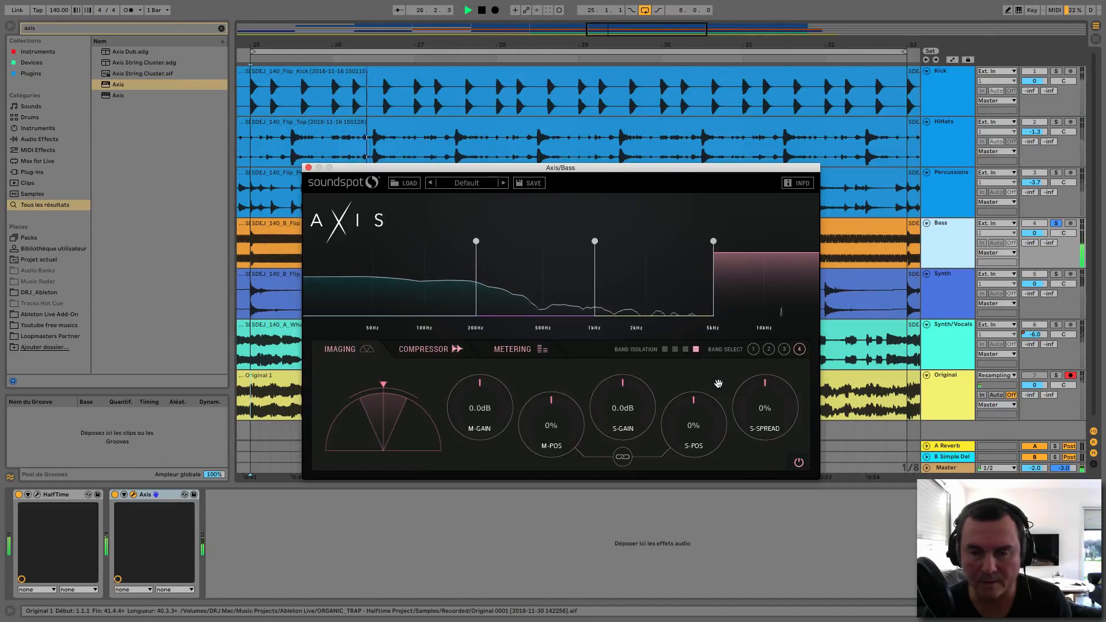
pyautogui.moveTo(749, 410); pyautogui.dragTo(744, 538)
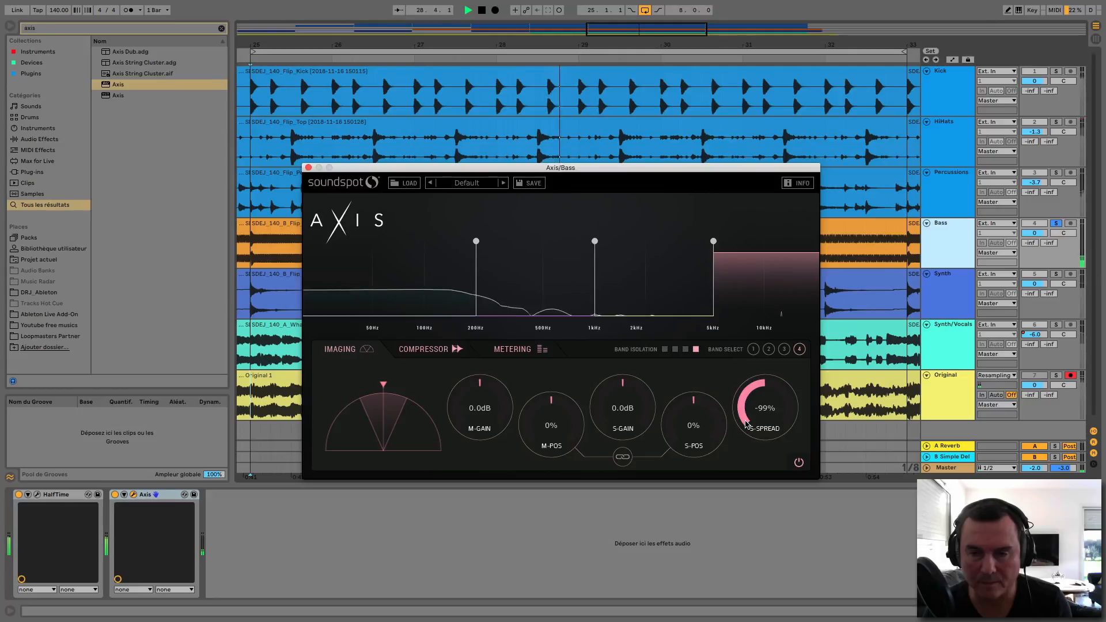
pyautogui.moveTo(744, 421); pyautogui.dragTo(775, 225)
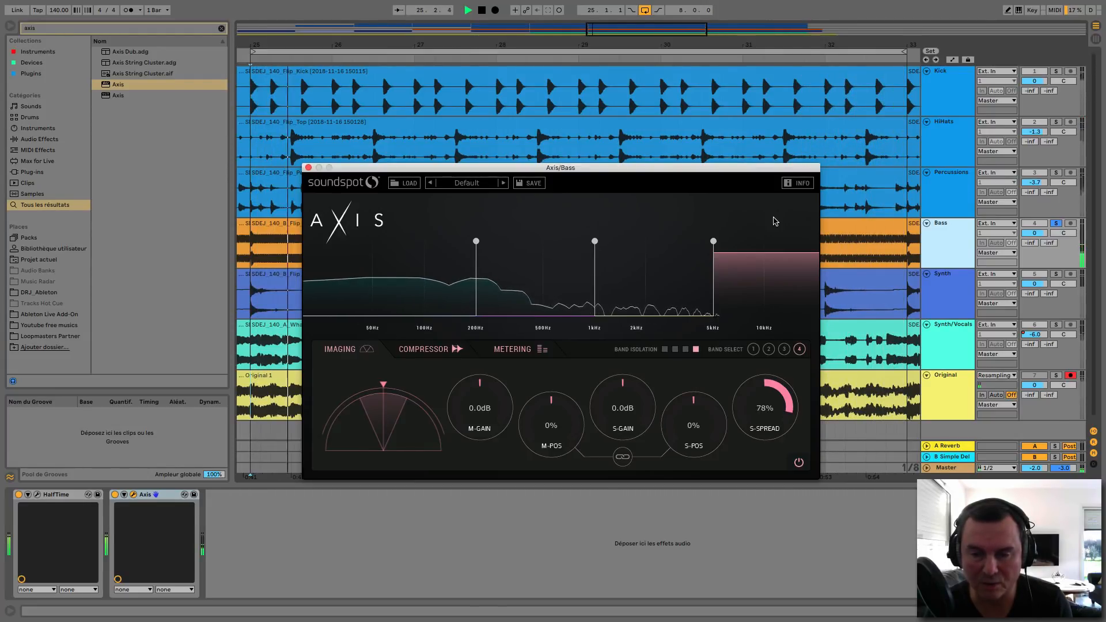
pyautogui.moveTo(756, 370); pyautogui.dragTo(738, 425)
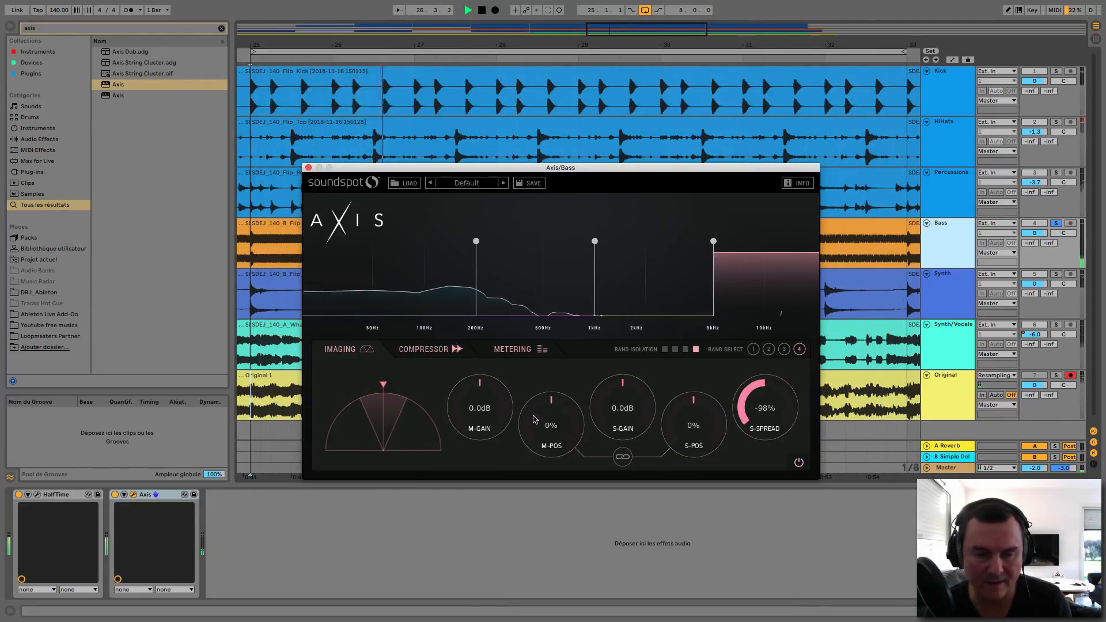
pyautogui.moveTo(487, 394); pyautogui.dragTo(481, 458)
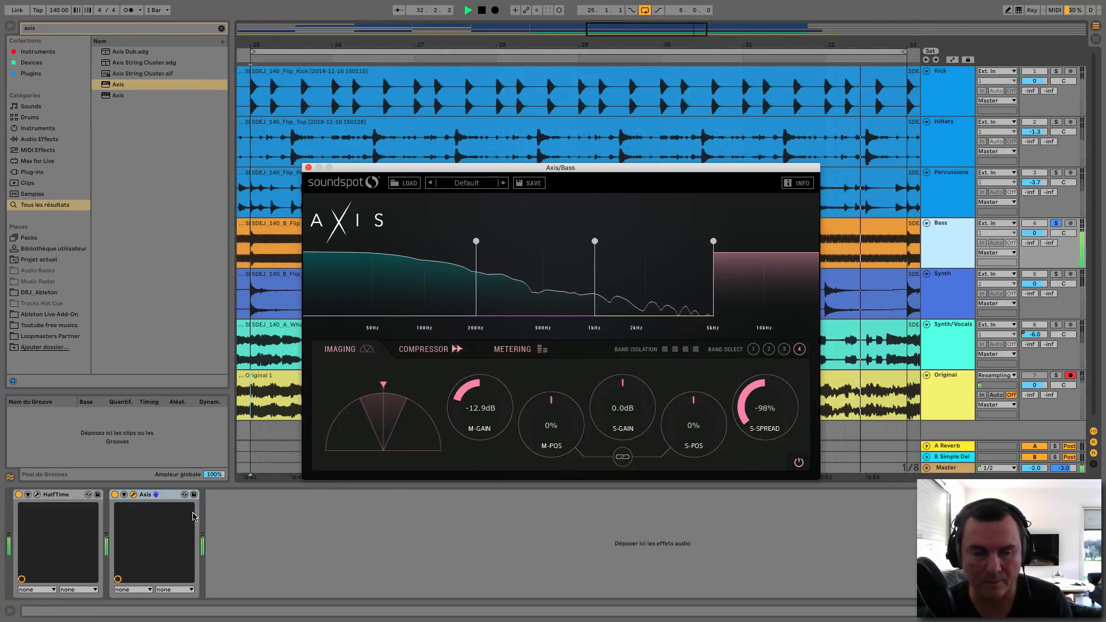
# Step: Compare the bass with and without Axis by bypassing and re-enabling the device twice during playback
pyautogui.click(115, 495)
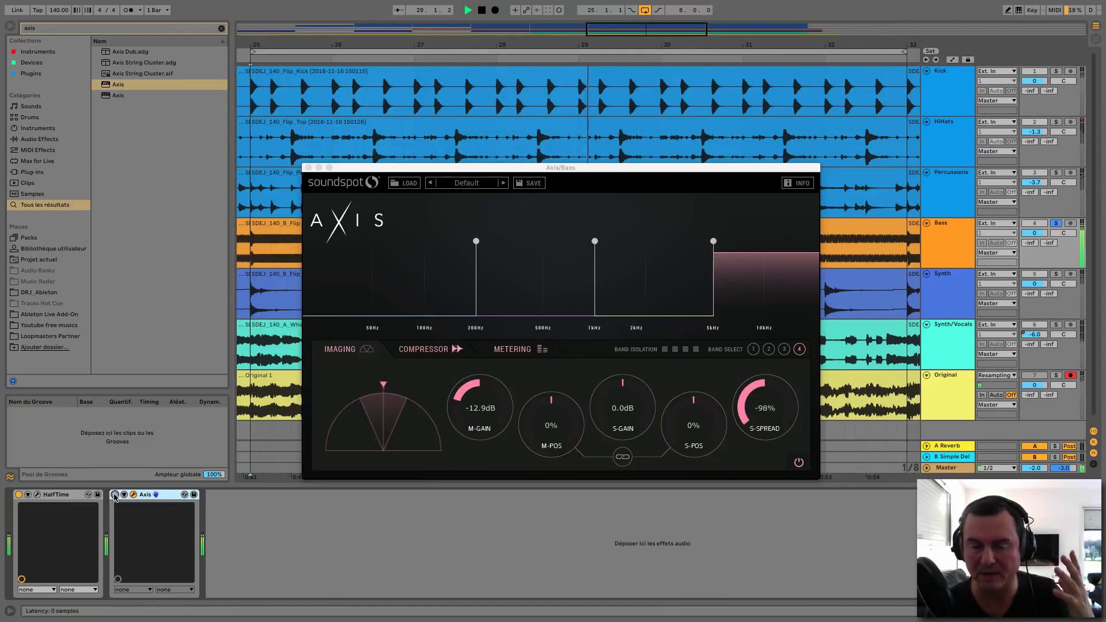
pyautogui.click(115, 494)
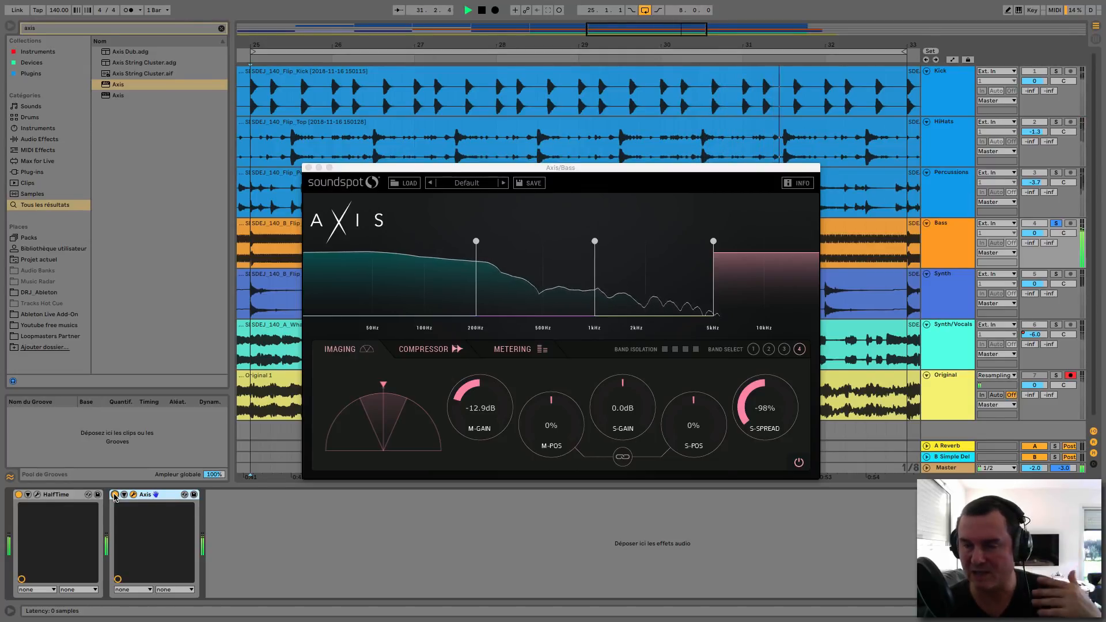
pyautogui.click(114, 494)
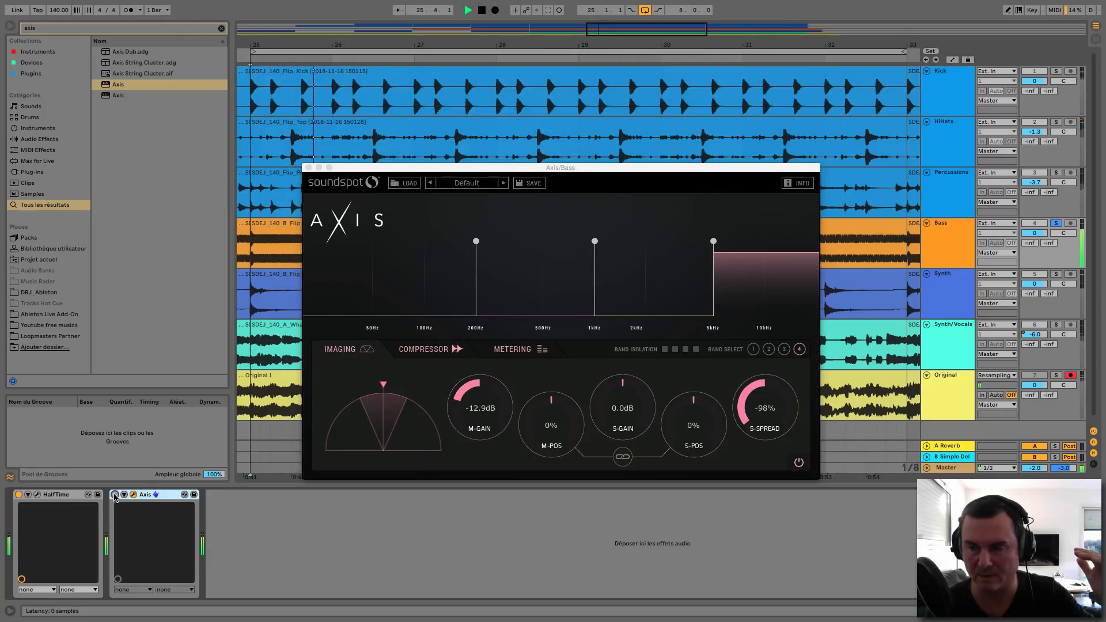
pyautogui.click(115, 494)
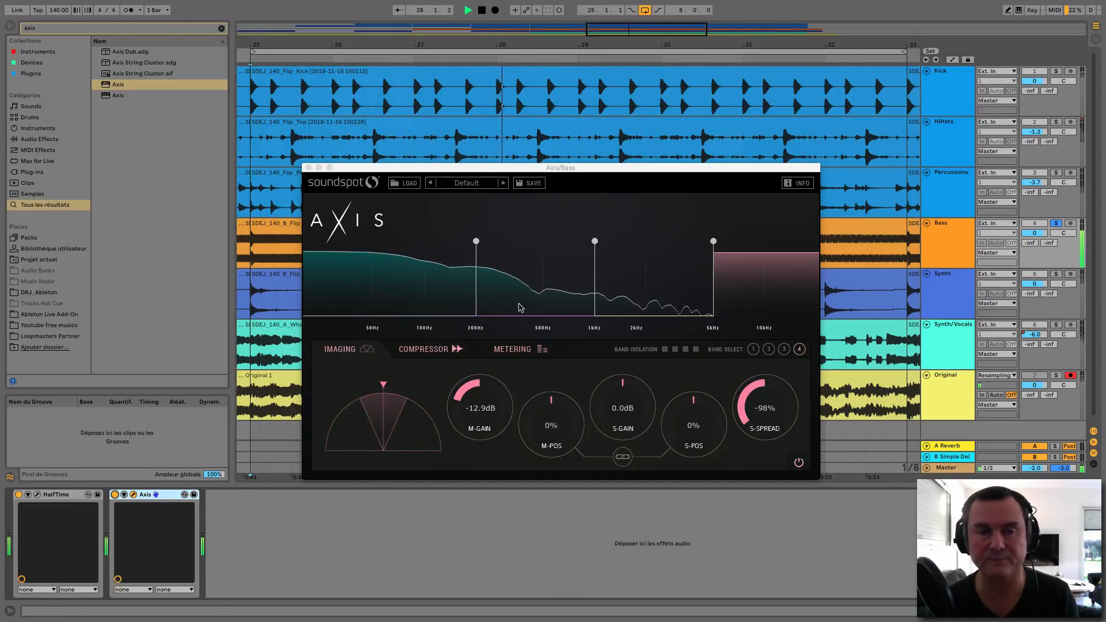
# Step: Close the bass Axis window, solo the Synth track and add an Axis device to it
pyautogui.click(308, 167)
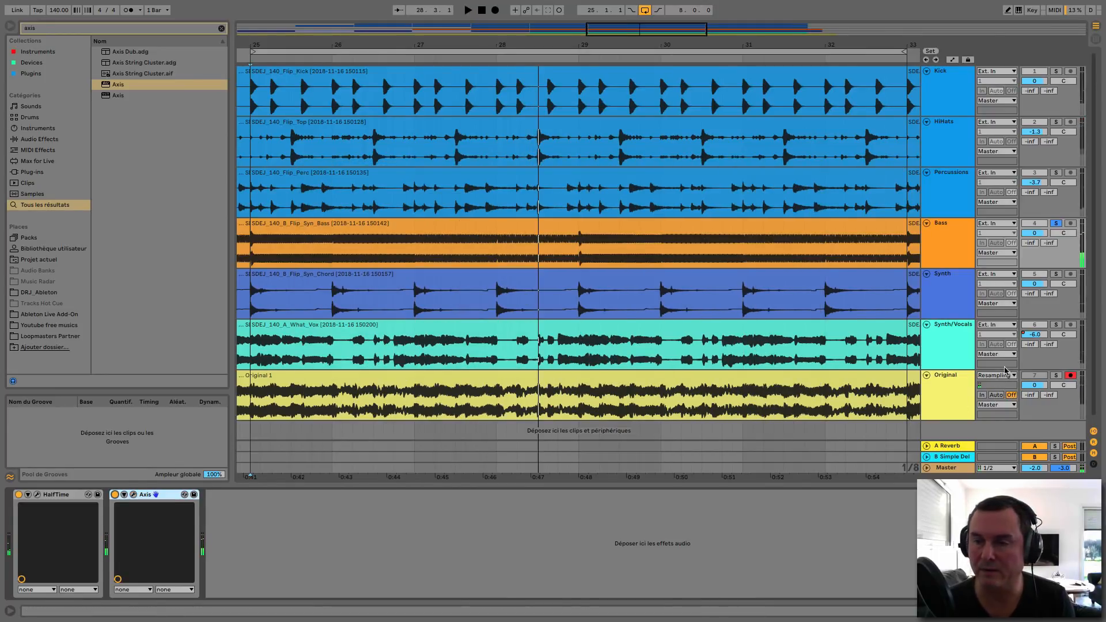
pyautogui.click(1056, 274)
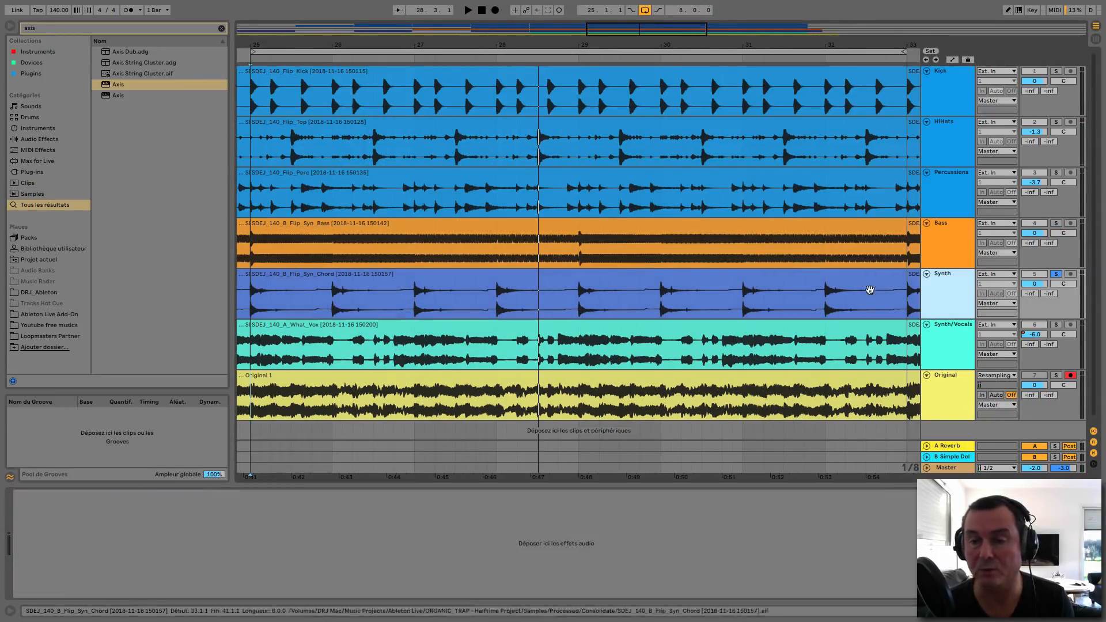
pyautogui.moveTo(104, 86); pyautogui.dragTo(328, 142)
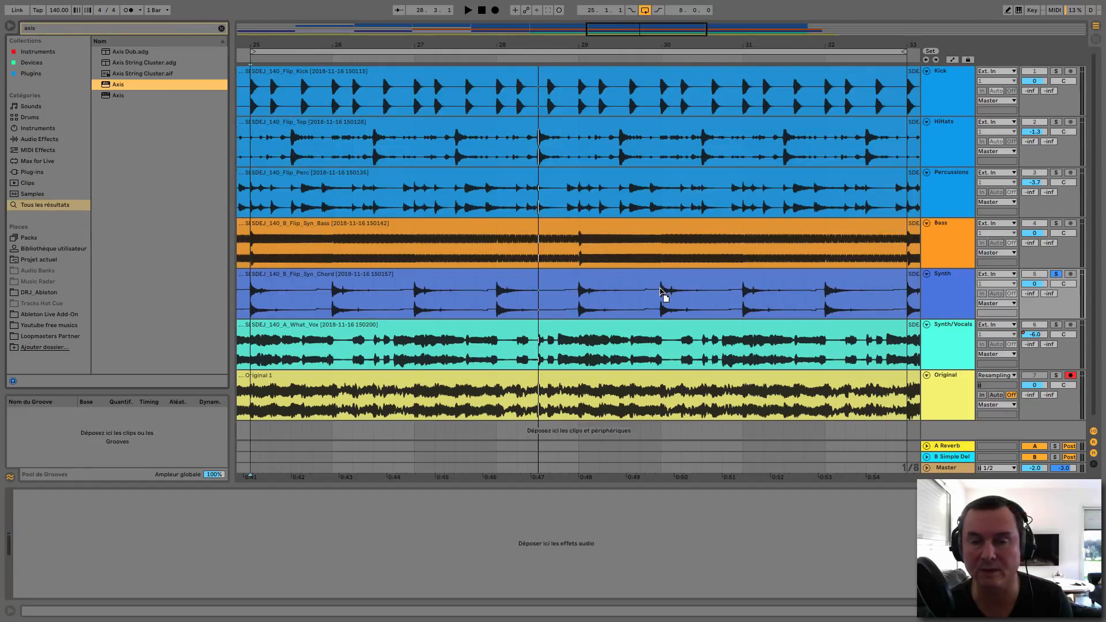
pyautogui.moveTo(661, 291); pyautogui.dragTo(661, 292)
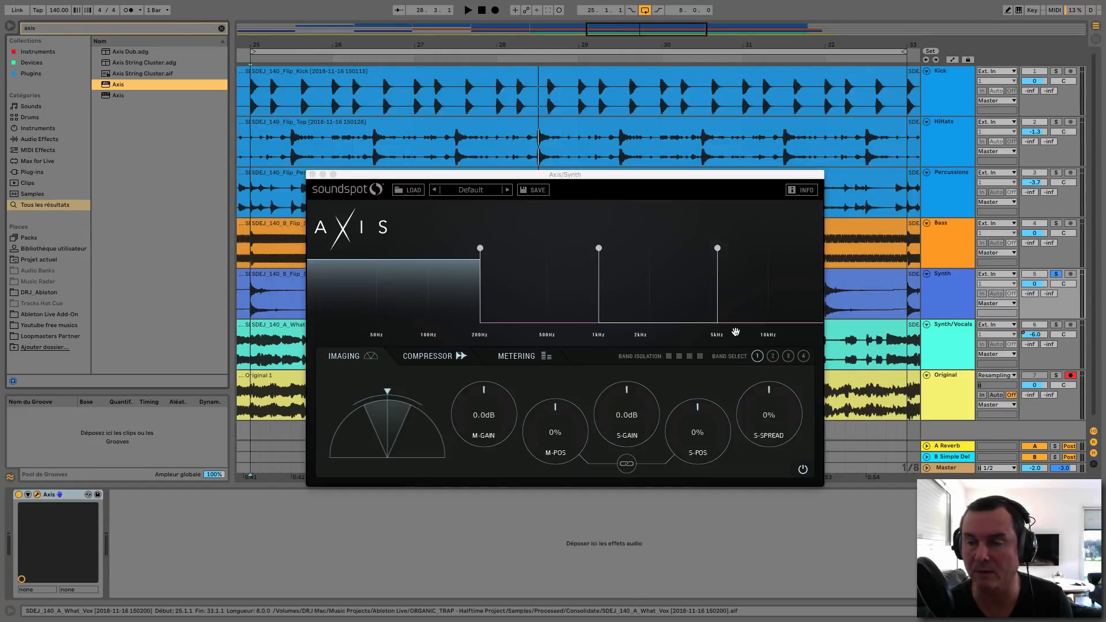
# Step: Play the soloed synth, check its stereo image in the master's Ozone Imager, and return to the Synth track's Axis
pyautogui.press('space')
pyautogui.click(979, 468)
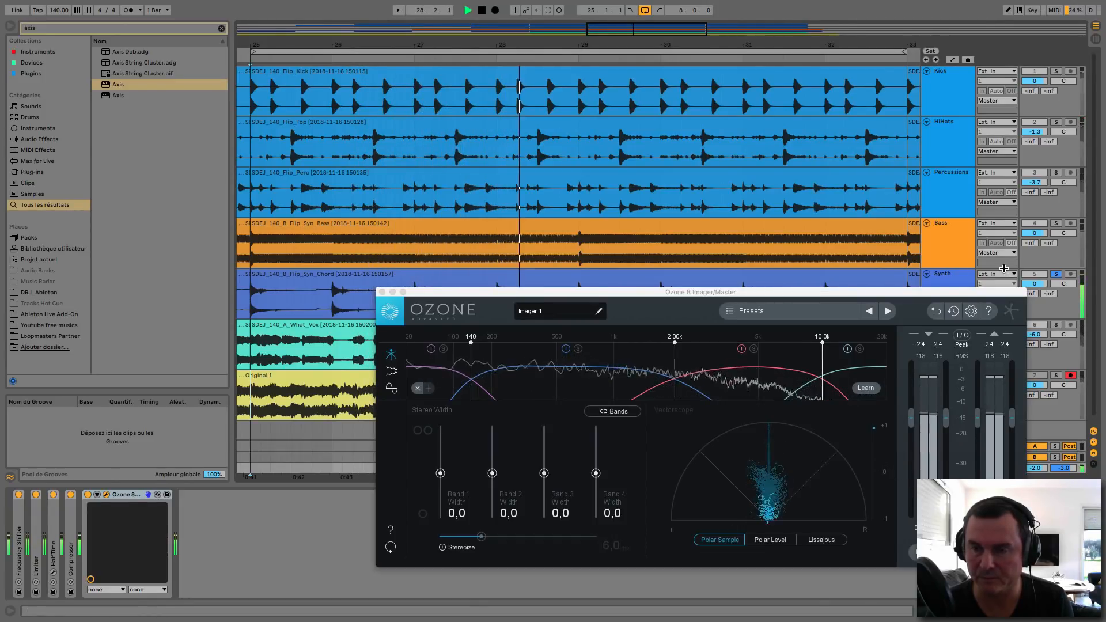
pyautogui.click(947, 291)
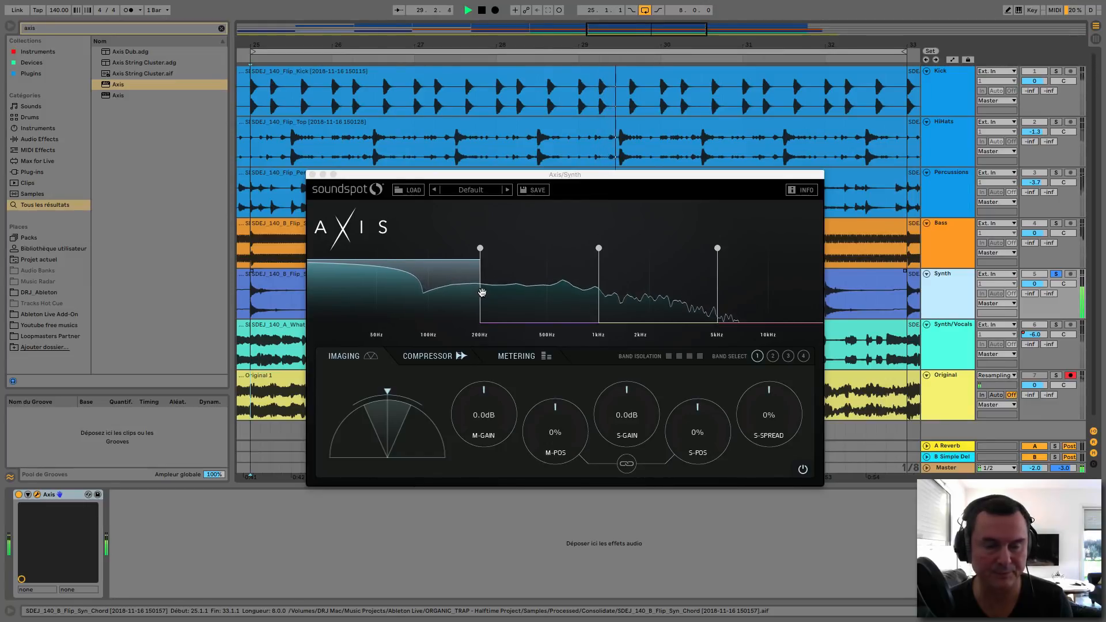
# Step: With band 1 of the synth isolated, set S-Spread to -100% on band 1 and -48% on band 2
pyautogui.click(668, 356)
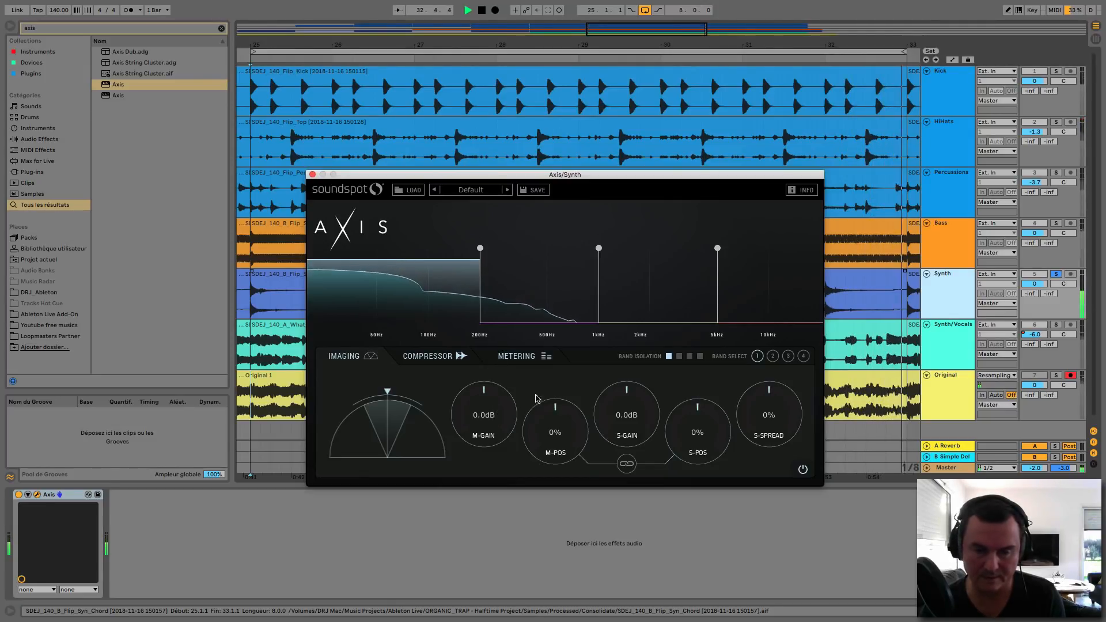
pyautogui.moveTo(769, 417); pyautogui.dragTo(756, 498)
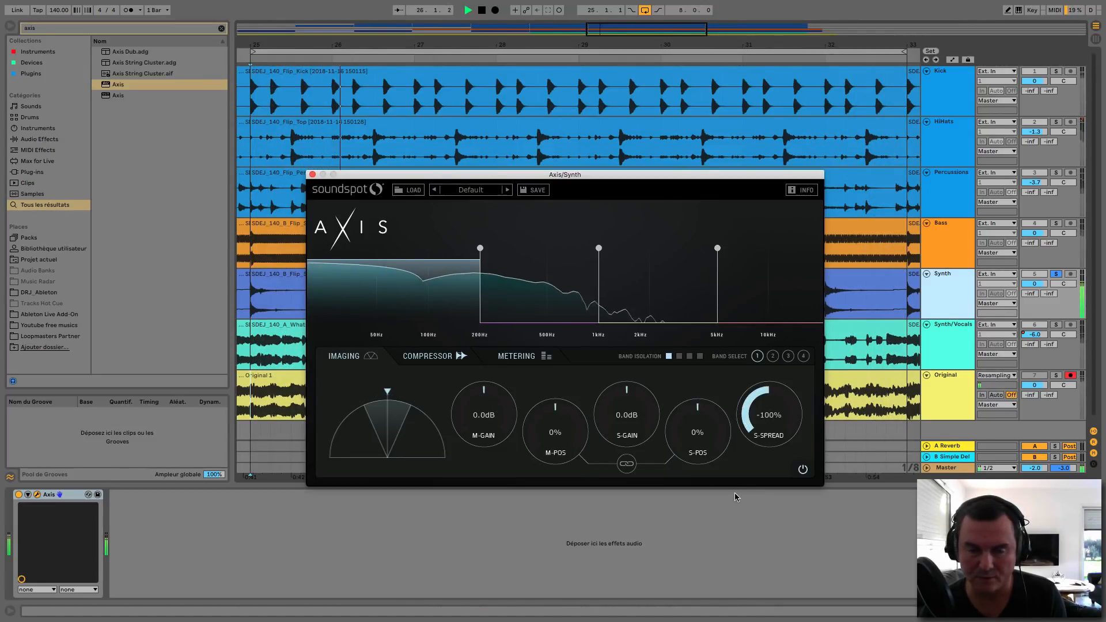
pyautogui.click(519, 282)
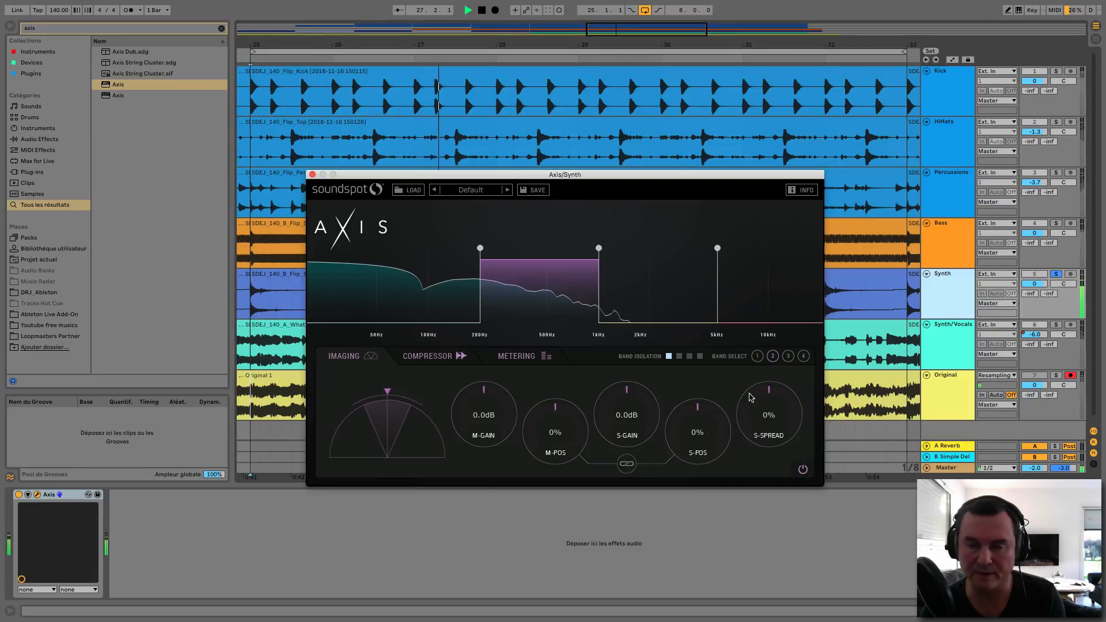
pyautogui.moveTo(751, 397); pyautogui.dragTo(749, 423)
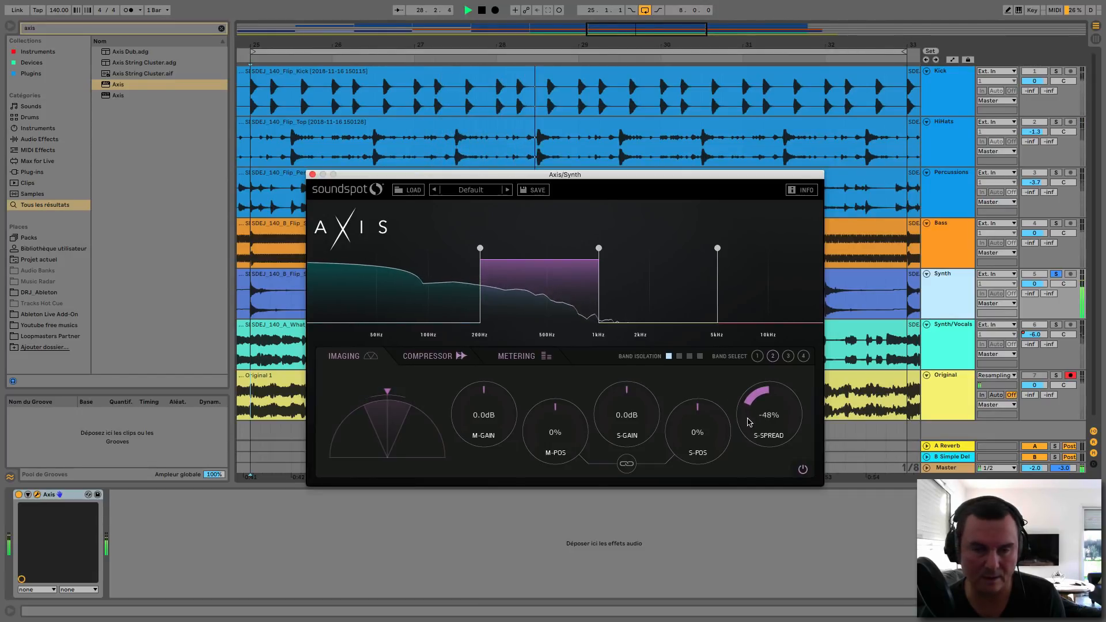
pyautogui.click(427, 357)
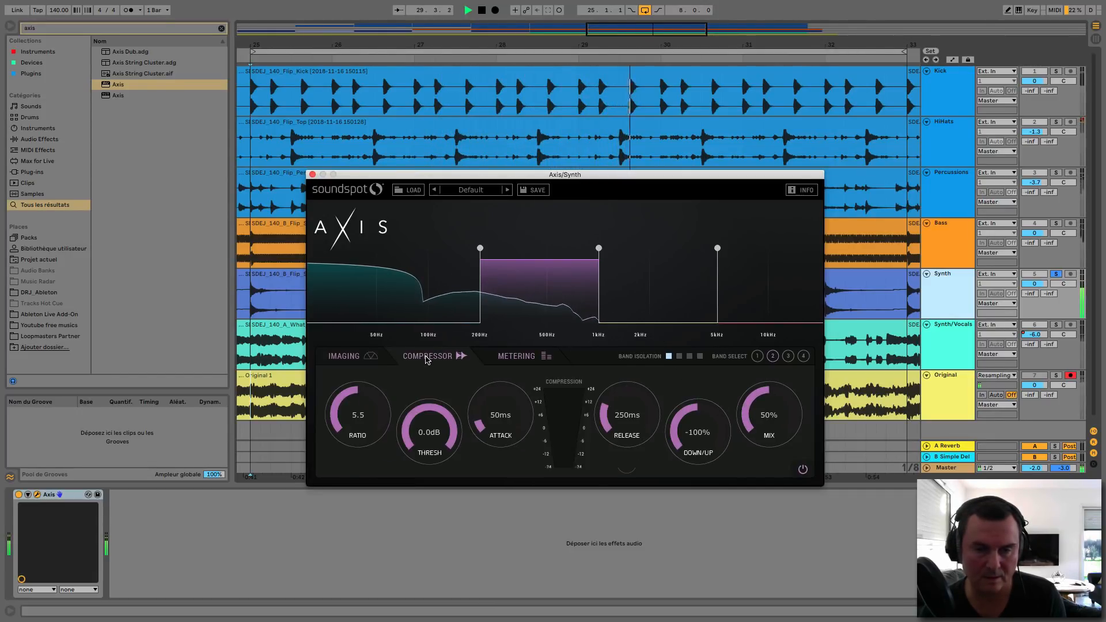
pyautogui.click(354, 357)
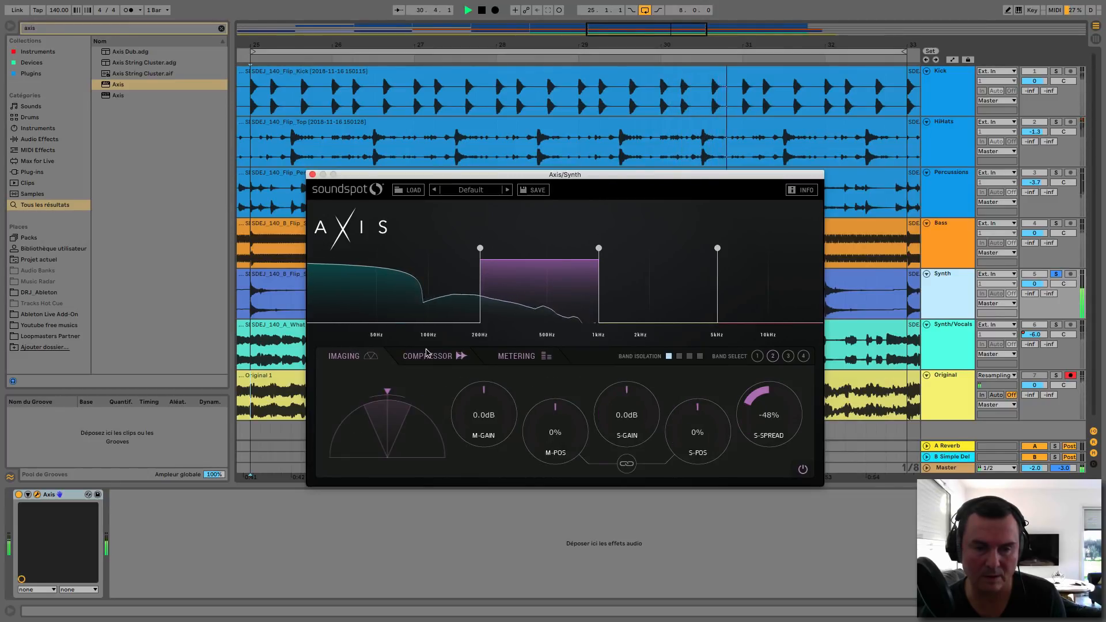
# Step: Isolate band 3 of the synth and set its compressor Down/Up to -80%
pyautogui.click(654, 301)
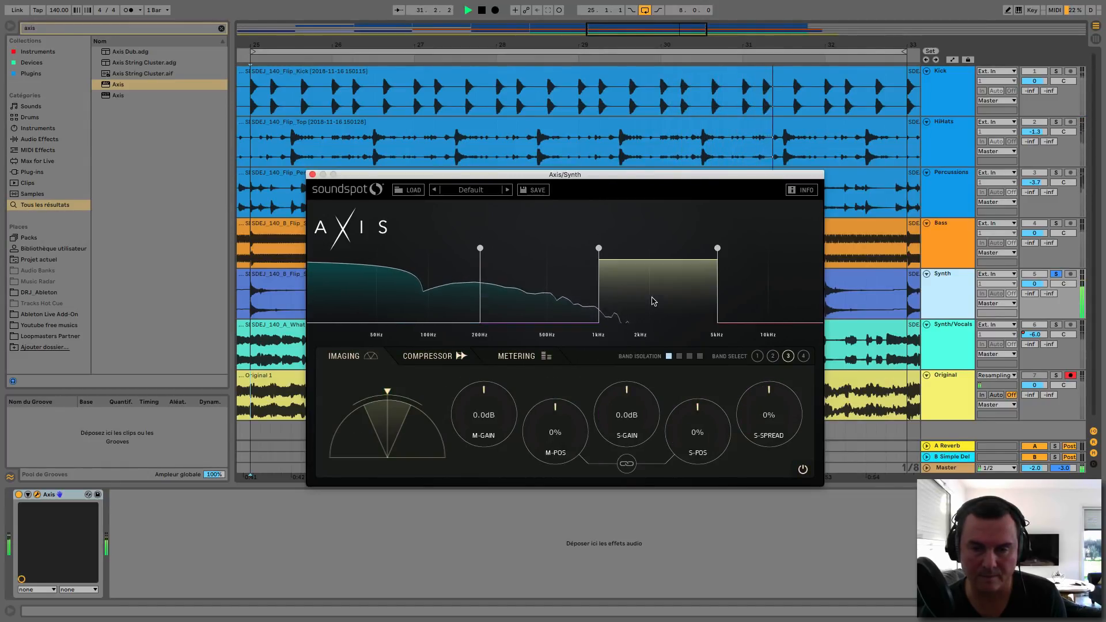
pyautogui.click(689, 356)
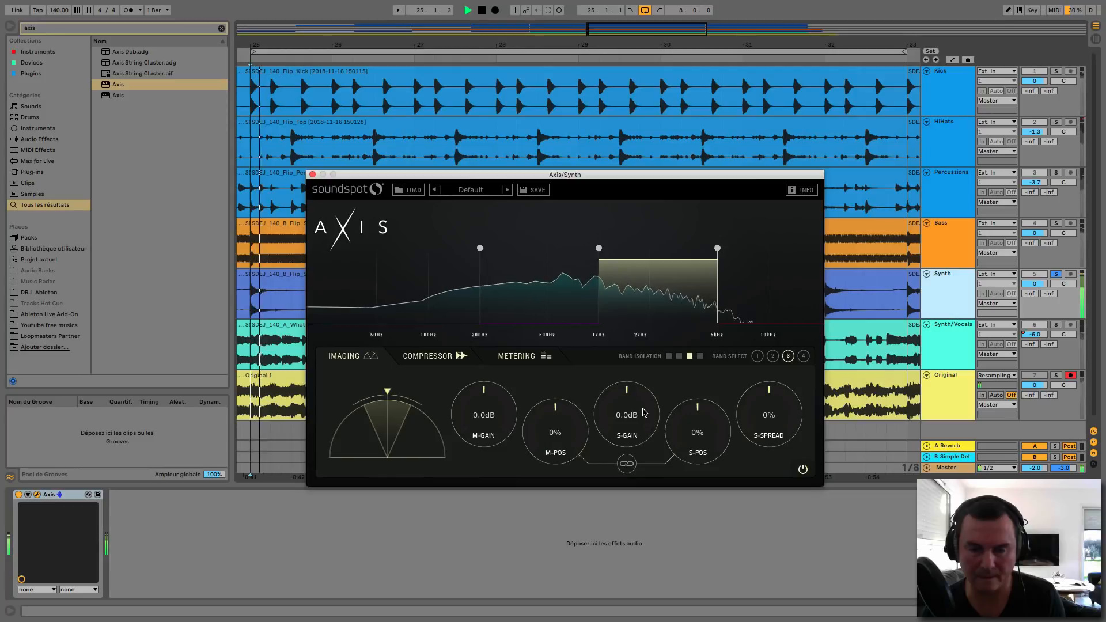
pyautogui.click(429, 356)
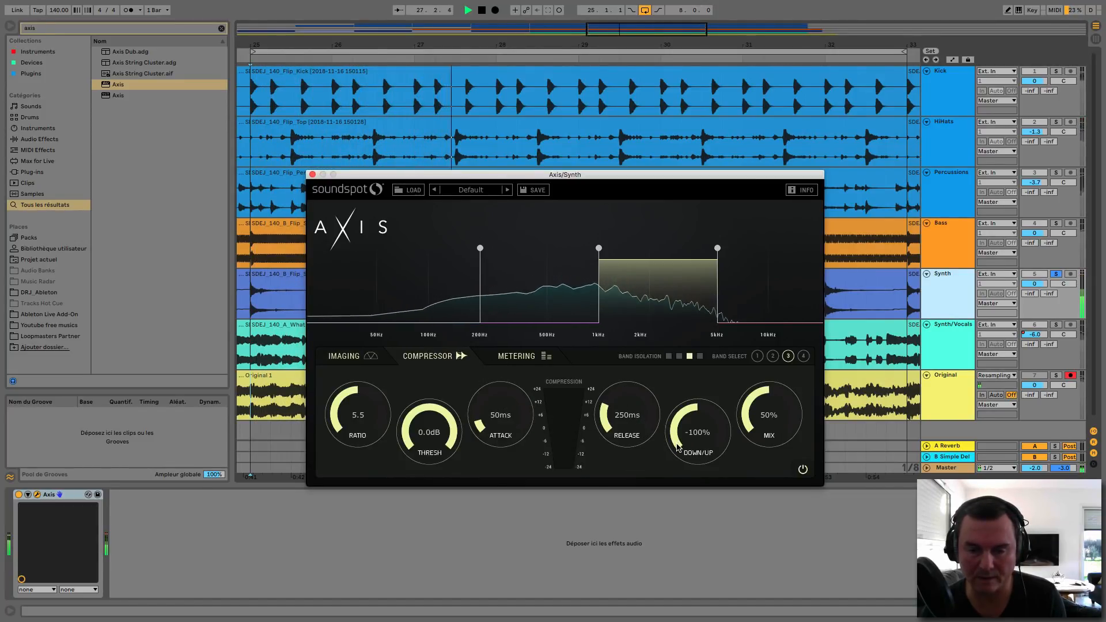
pyautogui.moveTo(676, 440); pyautogui.dragTo(678, 427)
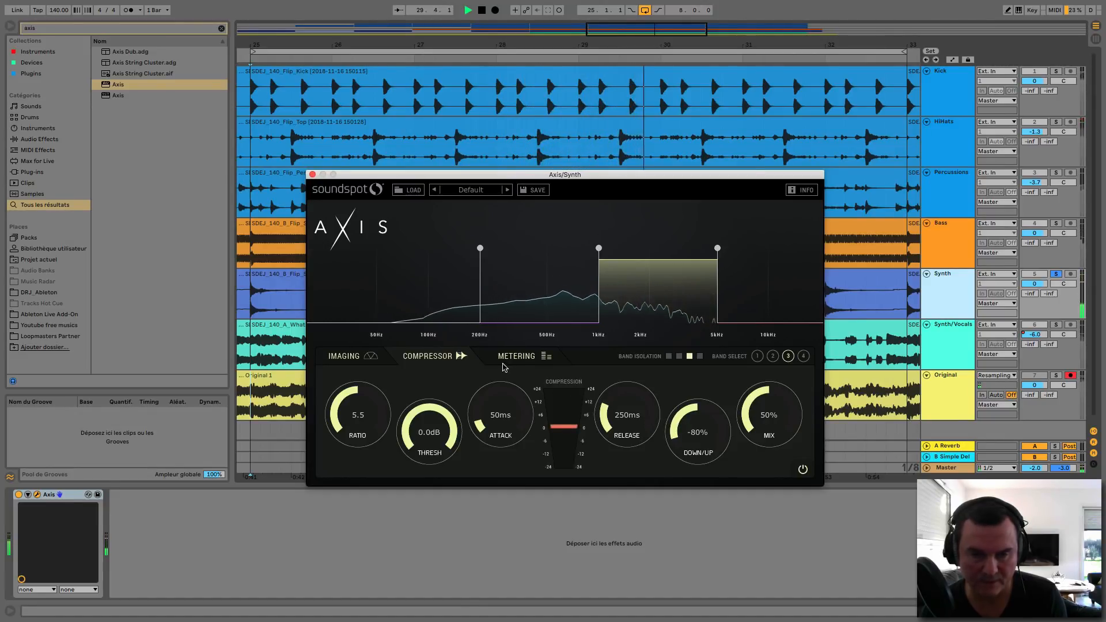
# Step: Raise band 2's M-Gain to 3.8 dB in the synth Axis
pyautogui.click(452, 291)
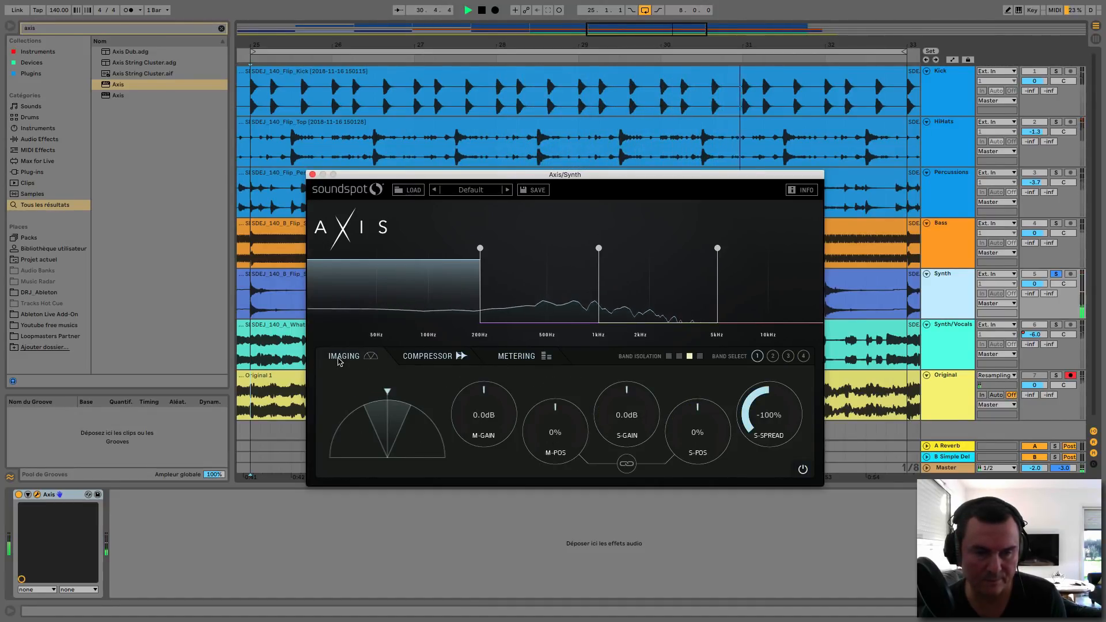
pyautogui.moveTo(485, 391); pyautogui.dragTo(487, 382)
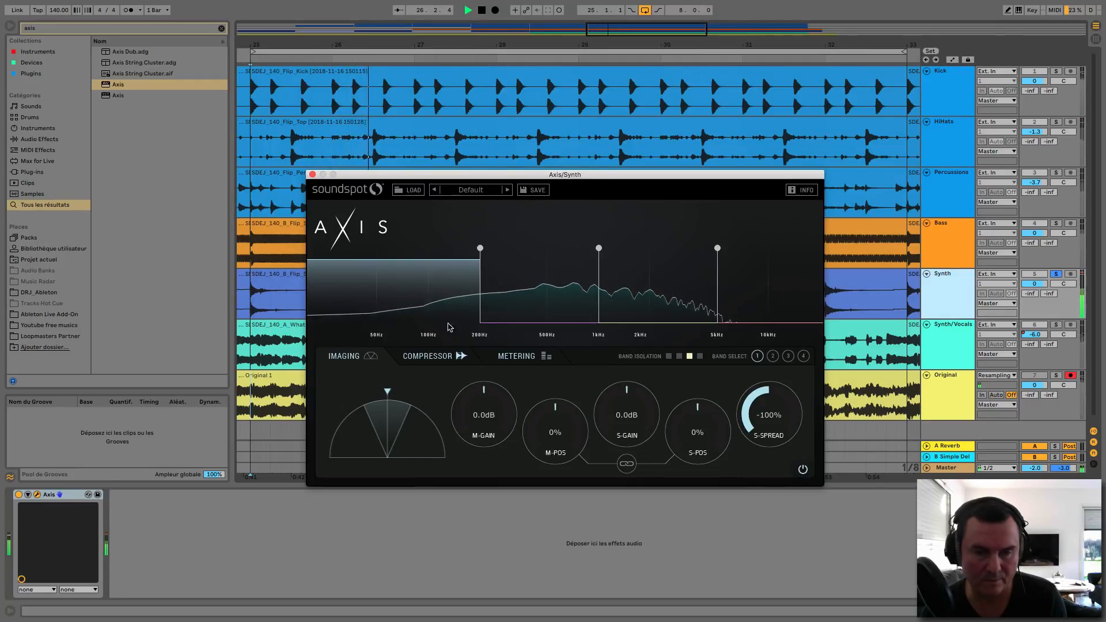
pyautogui.click(499, 319)
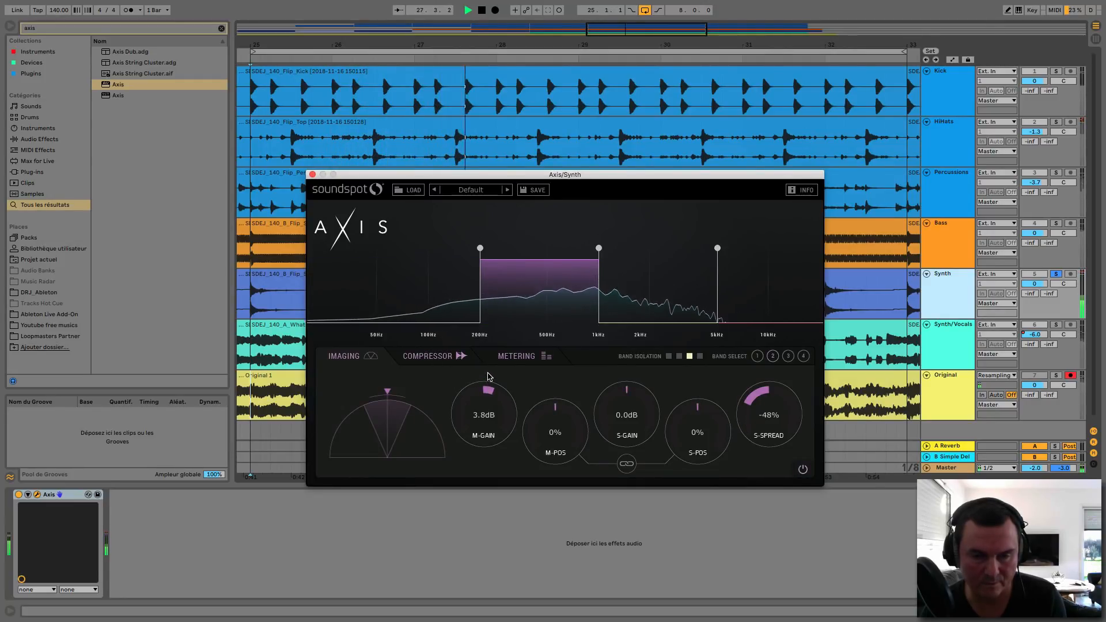
# Step: Set the synth band 2's M-Gain to 4.6 dB, and compare the sound with Axis bypassed and active, ending band isolation
pyautogui.moveTo(489, 377); pyautogui.dragTo(489, 373)
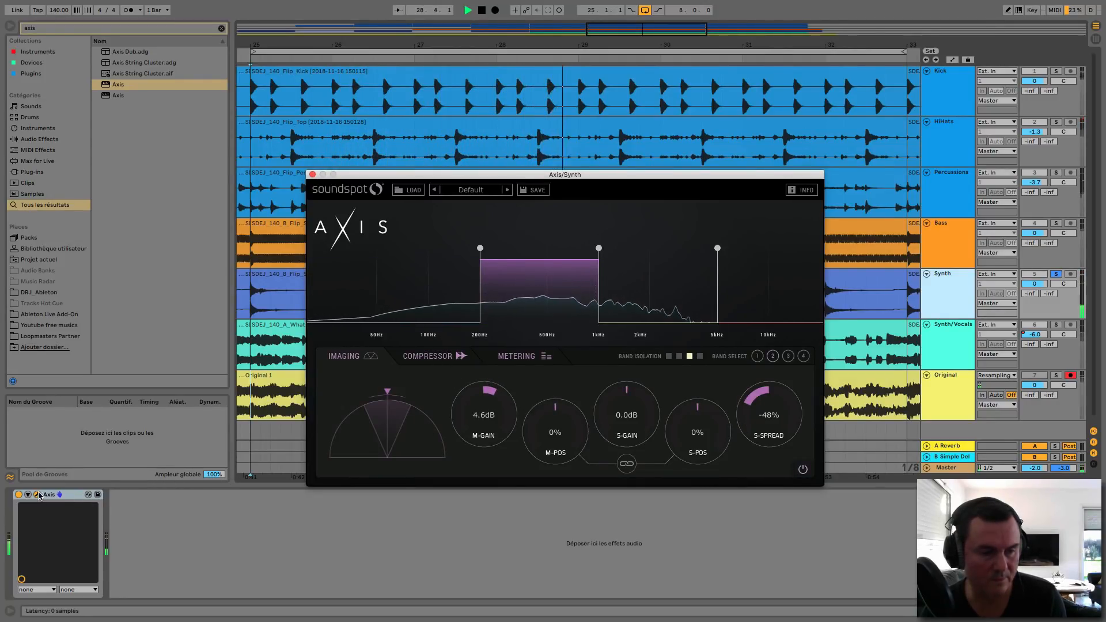
pyautogui.click(19, 495)
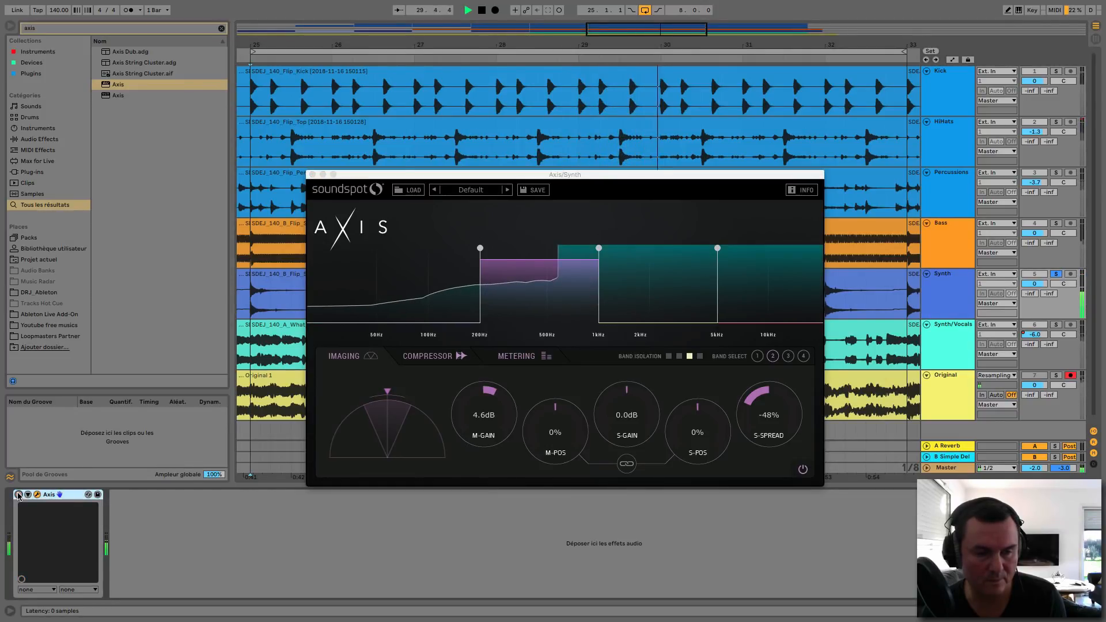
pyautogui.click(18, 494)
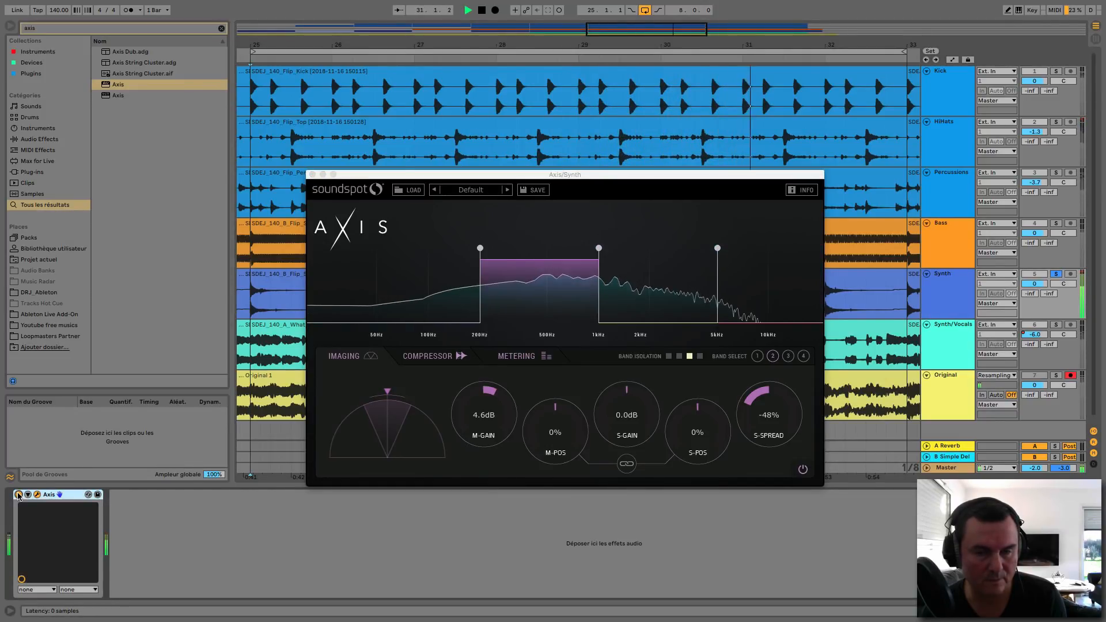
pyautogui.click(690, 357)
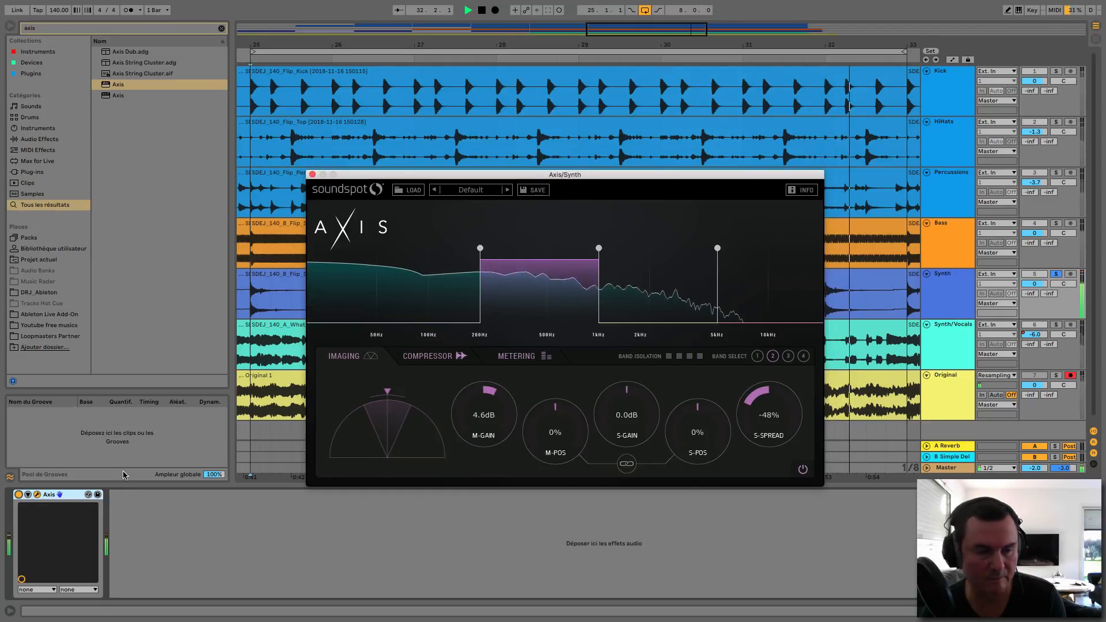
pyautogui.click(19, 494)
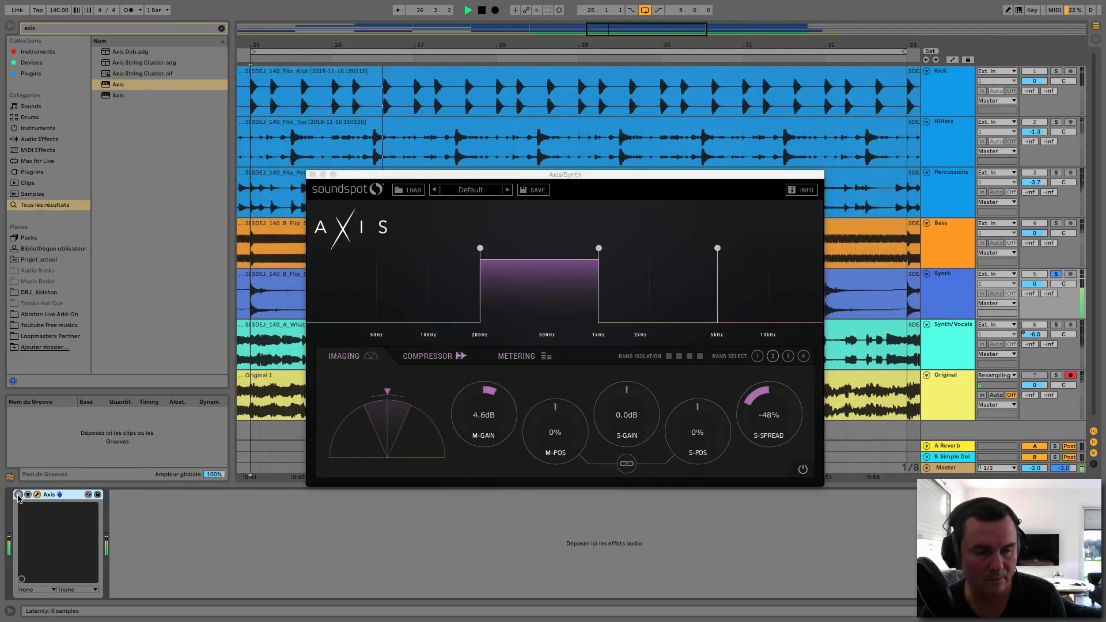
pyautogui.click(18, 495)
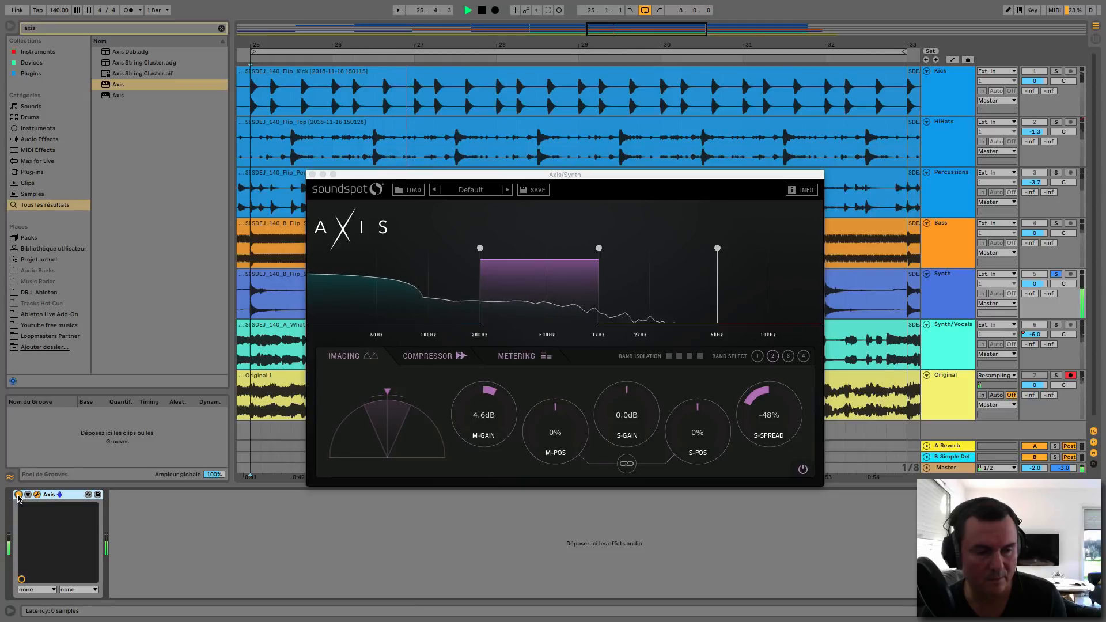
# Step: Isolate band 4 of the synth in Axis and set its S-Spread to -43%
pyautogui.click(443, 297)
pyautogui.click(545, 299)
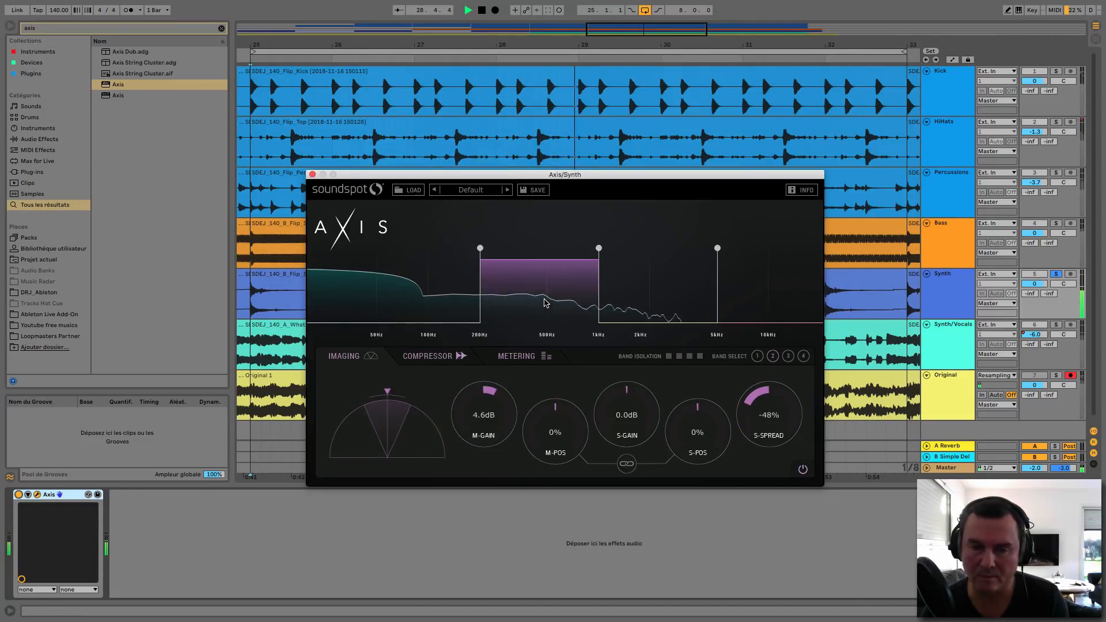
pyautogui.click(646, 296)
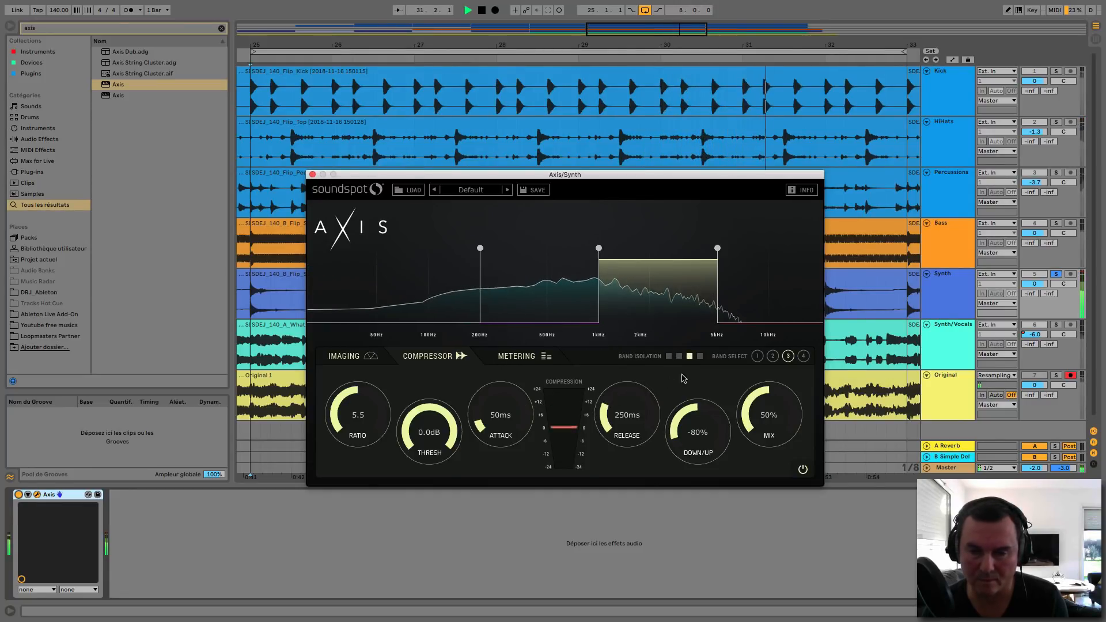
pyautogui.click(700, 356)
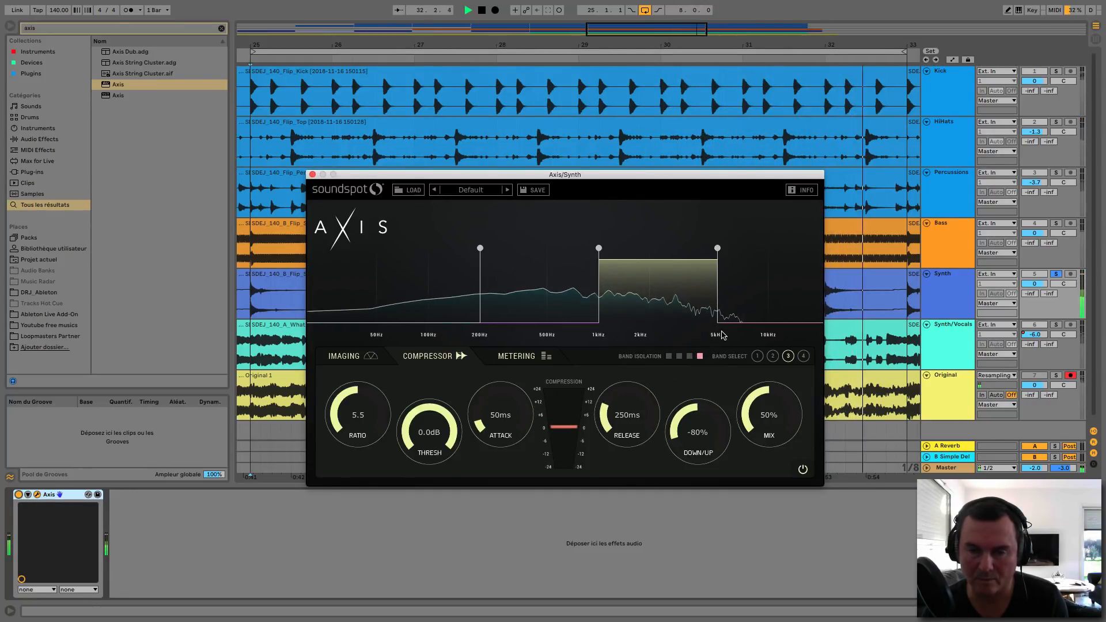
pyautogui.click(726, 314)
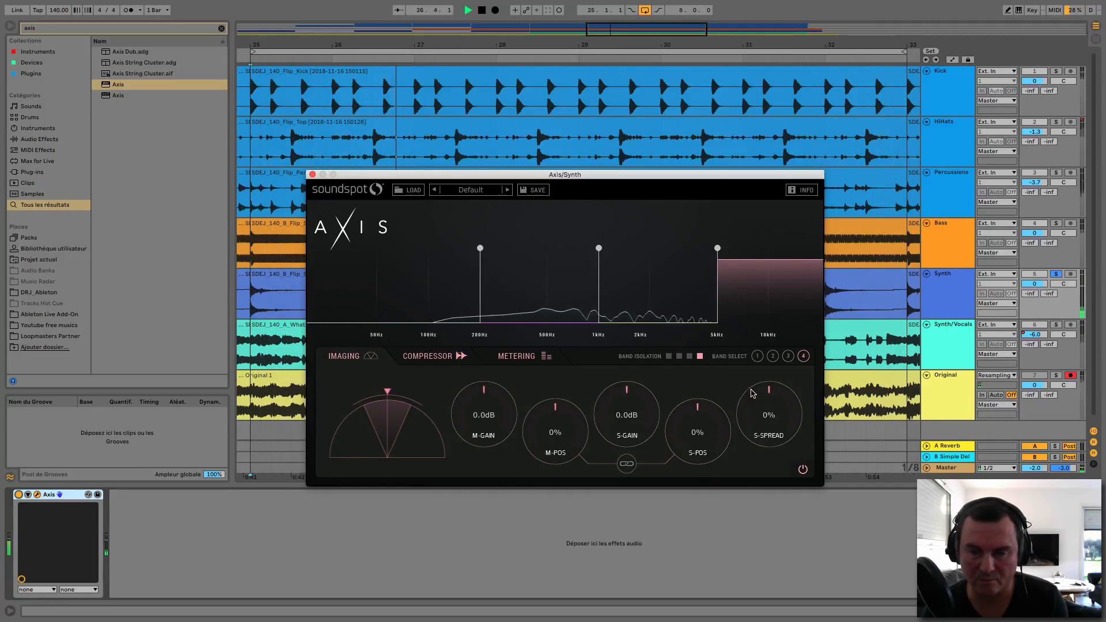
pyautogui.moveTo(766, 406); pyautogui.dragTo(730, 442)
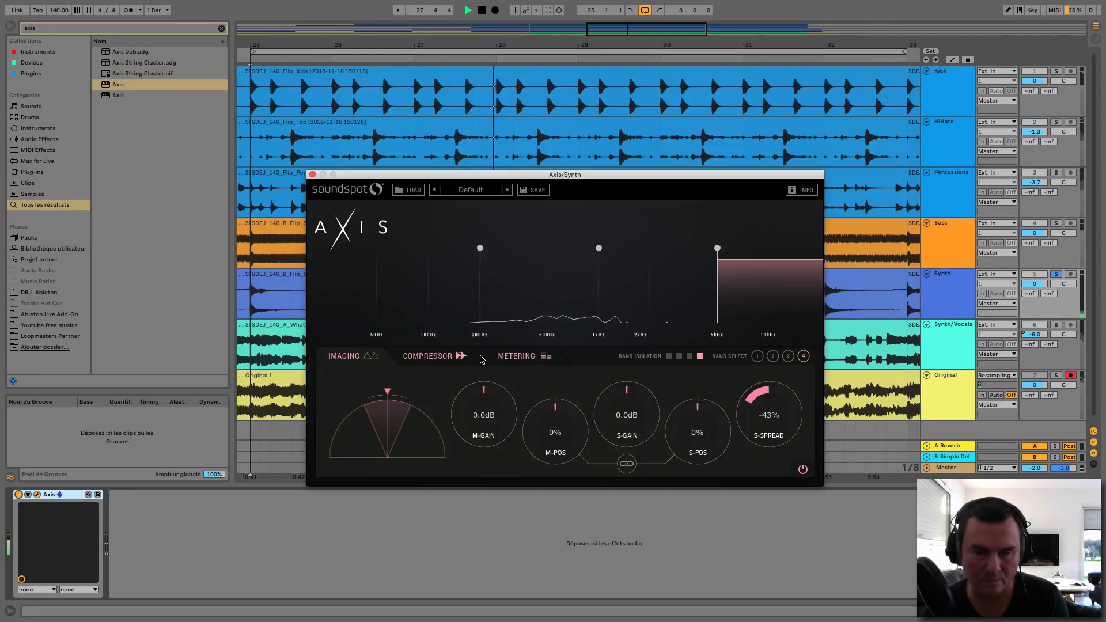
# Step: Set band 4's compressor Down/Up to -100% and its threshold to -15.1 dB
pyautogui.click(428, 356)
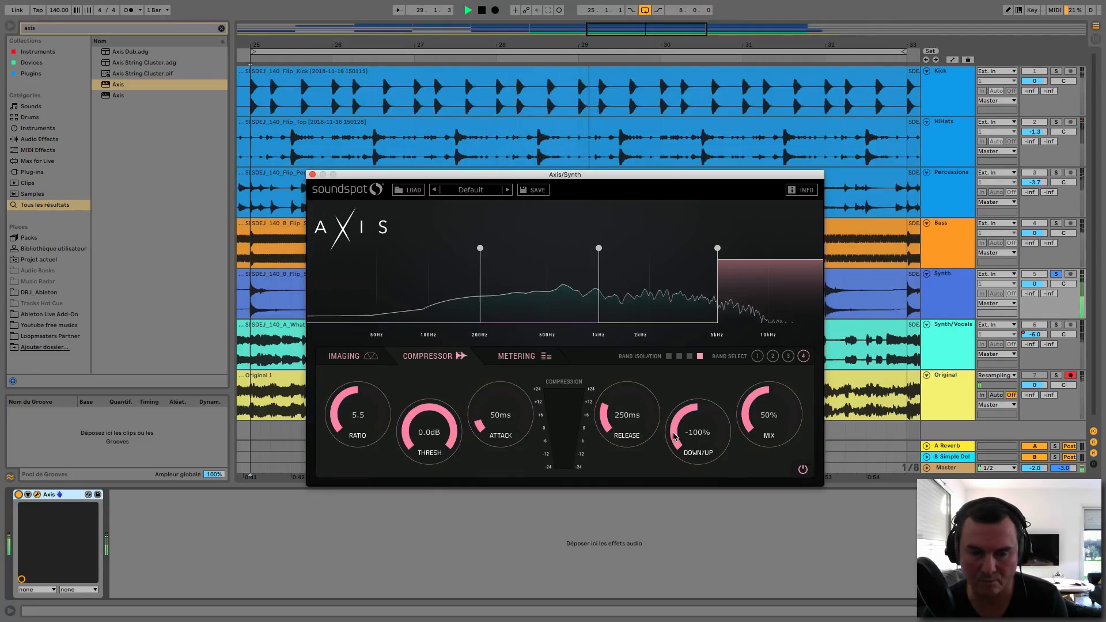
pyautogui.moveTo(683, 427); pyautogui.dragTo(677, 450)
pyautogui.moveTo(436, 410); pyautogui.dragTo(462, 486)
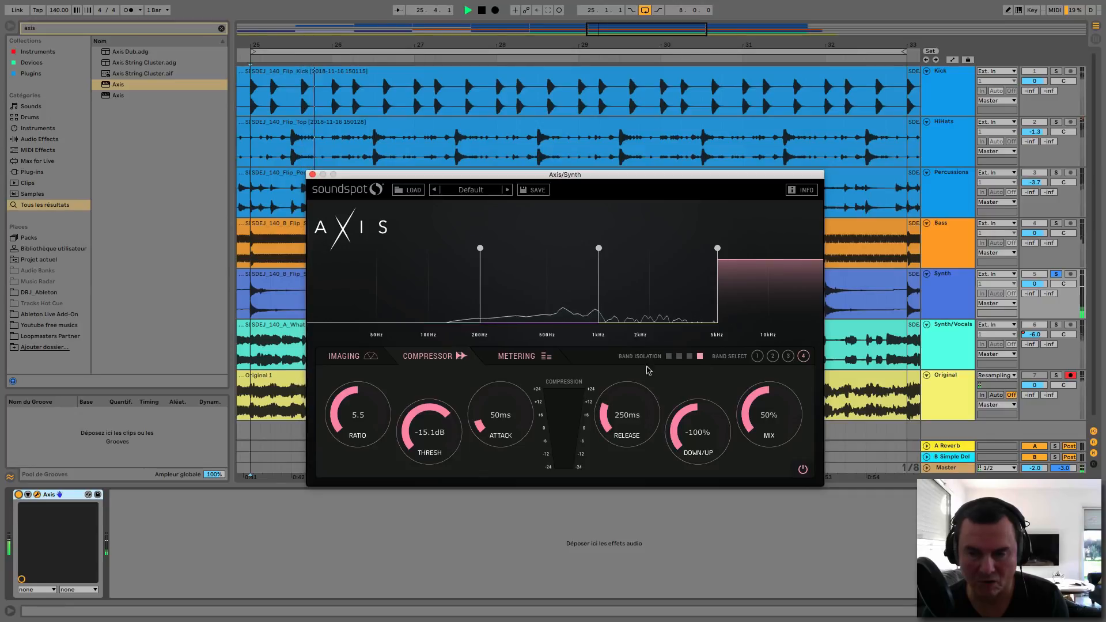
# Step: Narrow band 4's S-Spread to -99% and lower its M-Gain to -8.5 dB
pyautogui.click(345, 356)
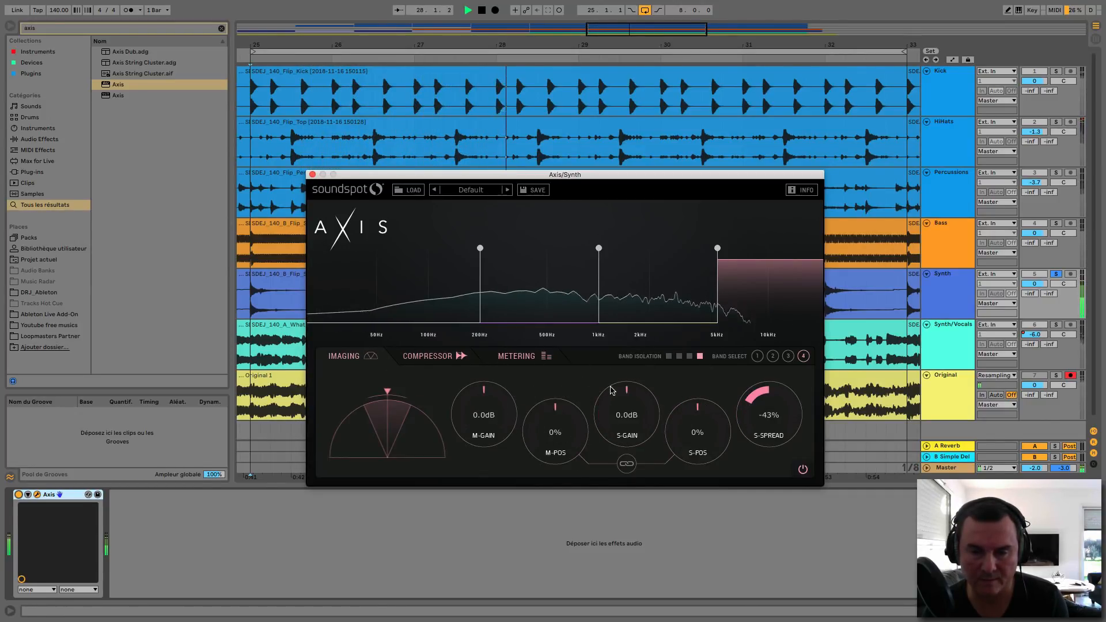
pyautogui.moveTo(752, 415); pyautogui.dragTo(752, 470)
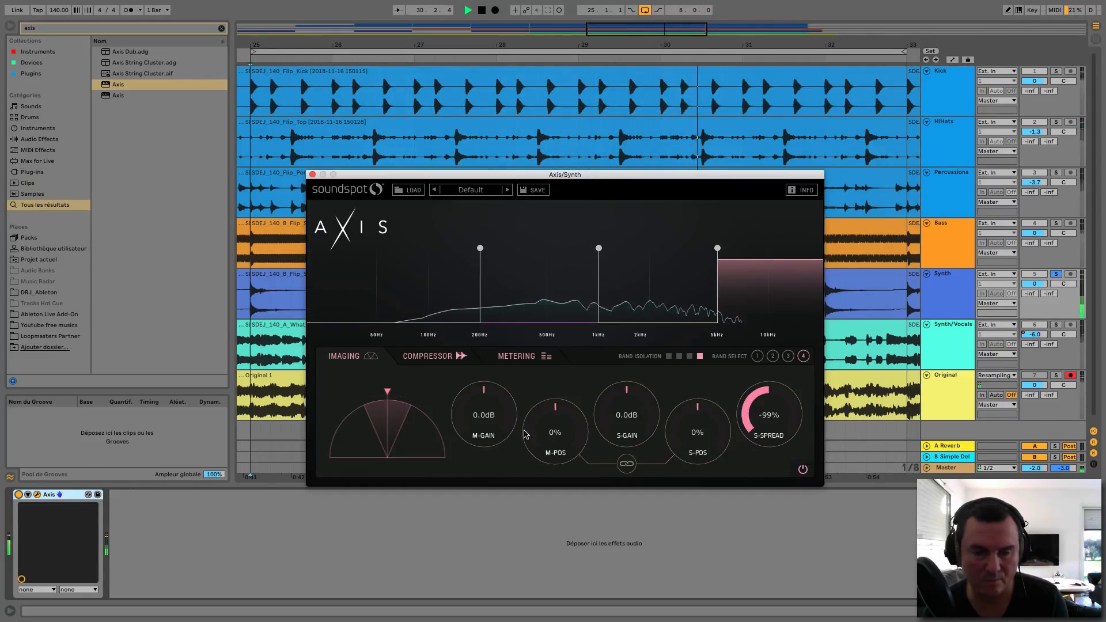
pyautogui.moveTo(479, 410); pyautogui.dragTo(481, 435)
# Step: Review band 3's compressor settings, stop playback and go back to band 4's imaging settings
pyautogui.click(649, 309)
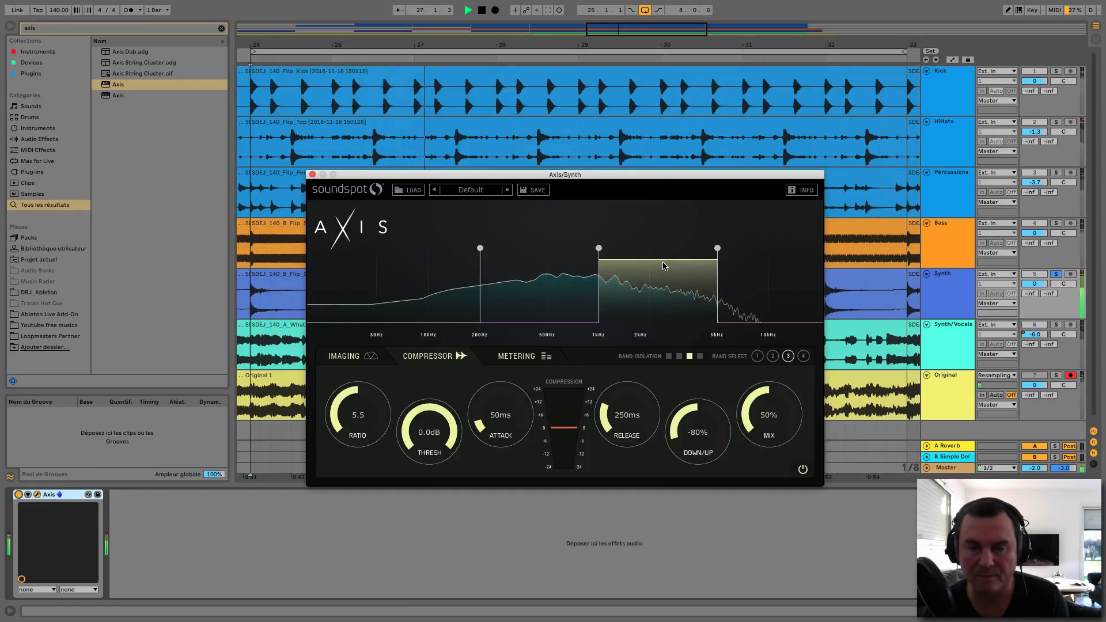
pyautogui.press('space')
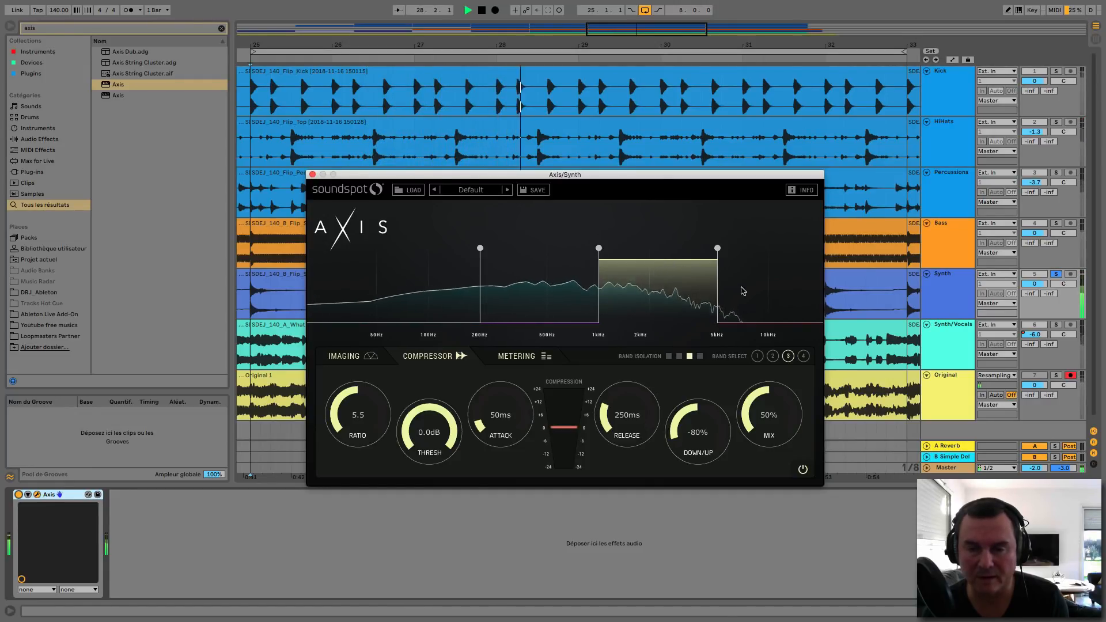
pyautogui.click(770, 274)
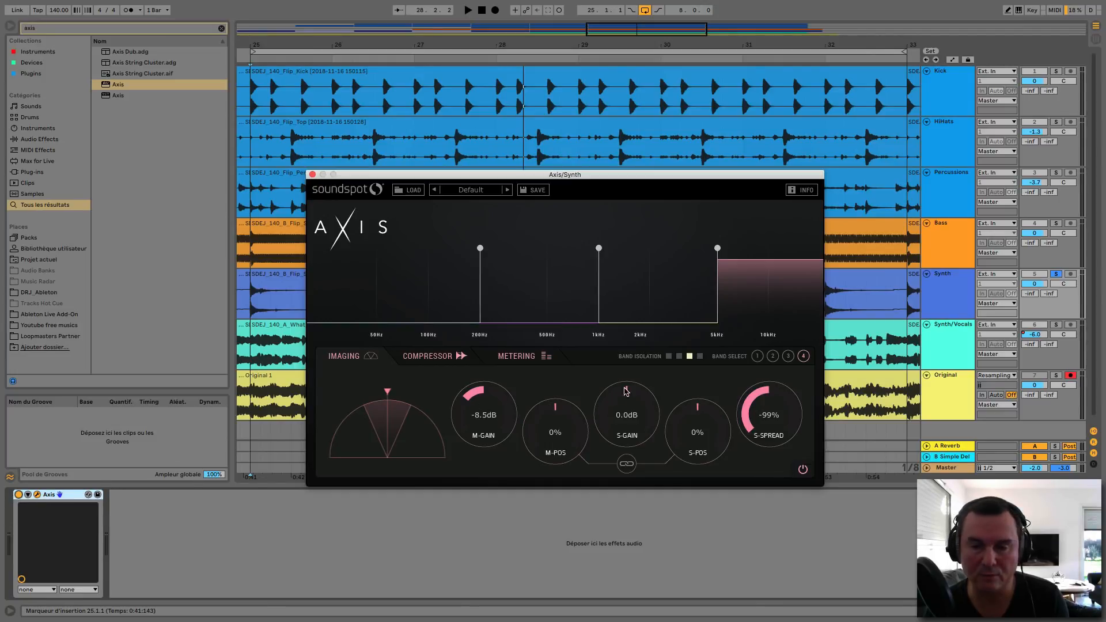
# Step: Play the soloed synth with no band isolated, comparing the sound with Axis bypassed and active
pyautogui.click(19, 495)
pyautogui.press('space')
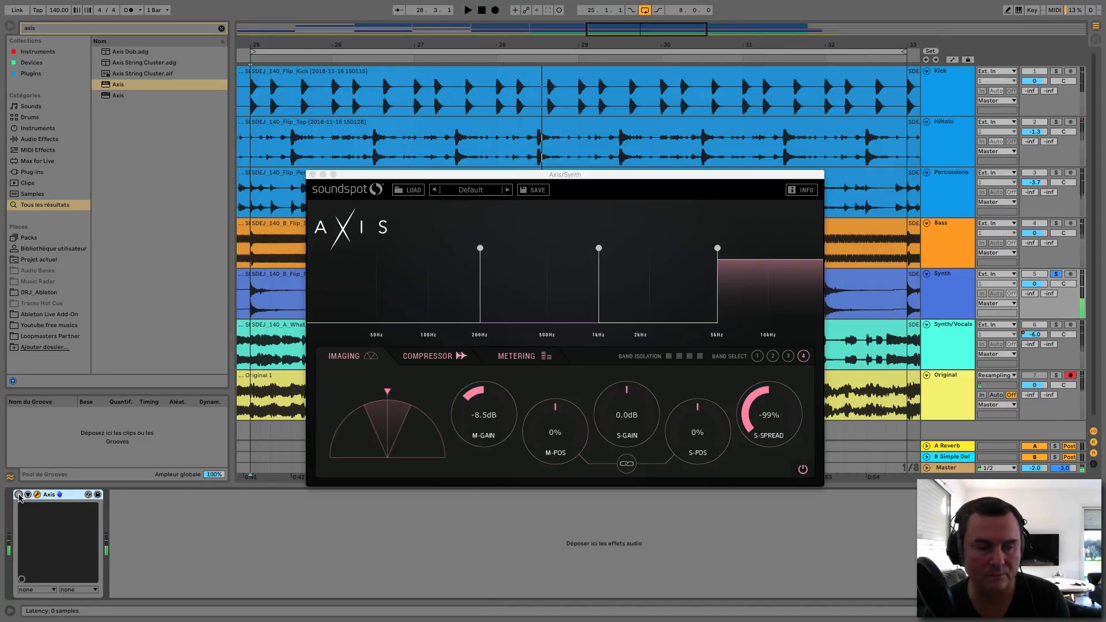
pyautogui.click(19, 495)
pyautogui.press('space')
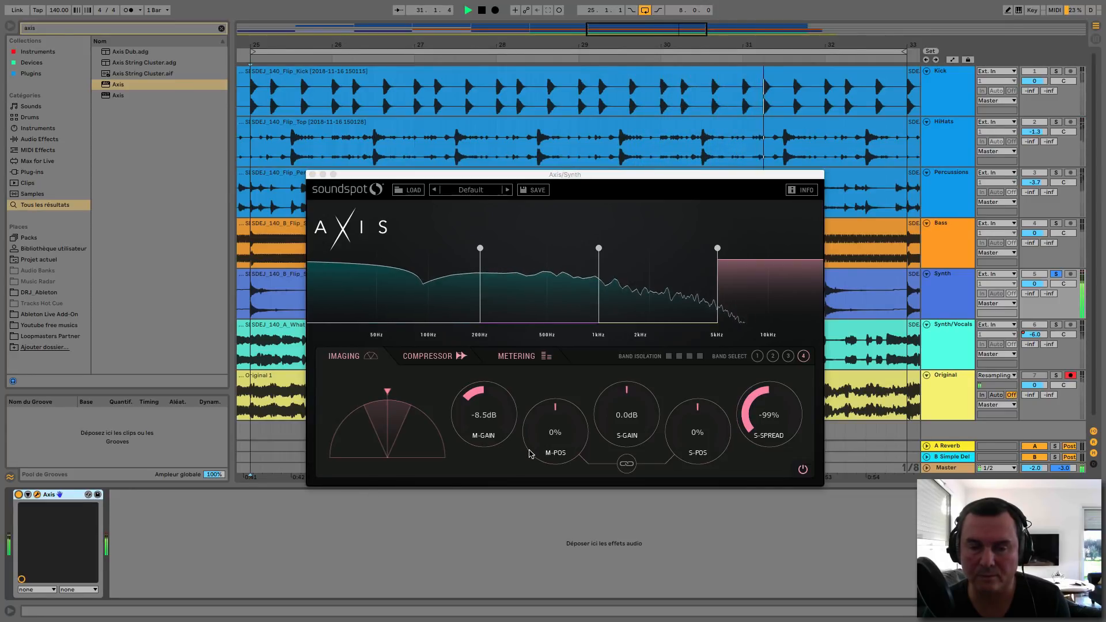
pyautogui.press('space')
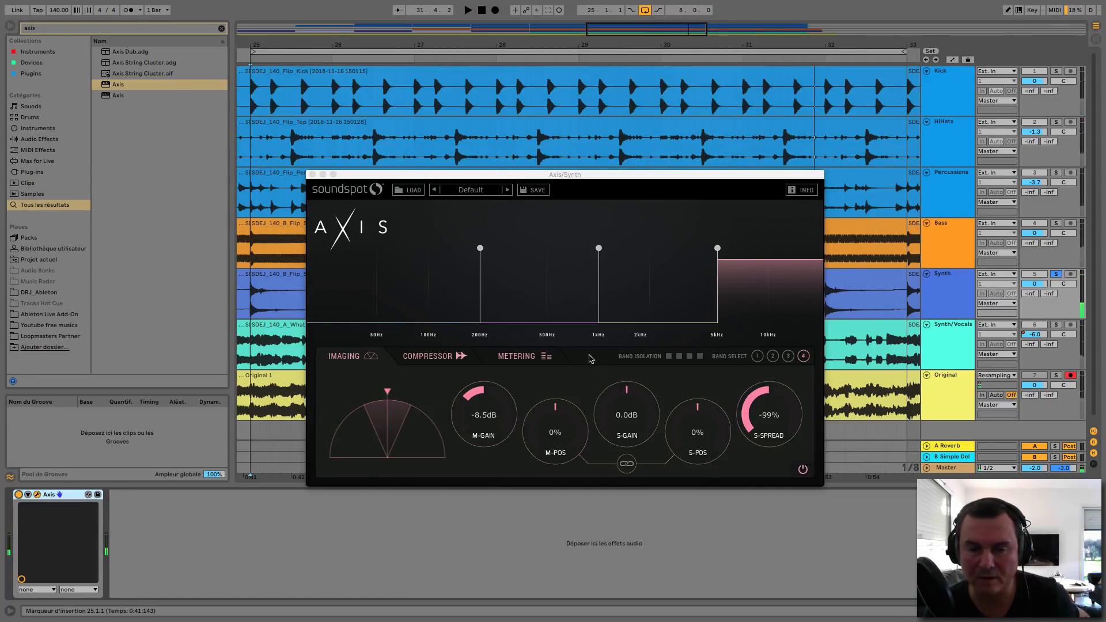
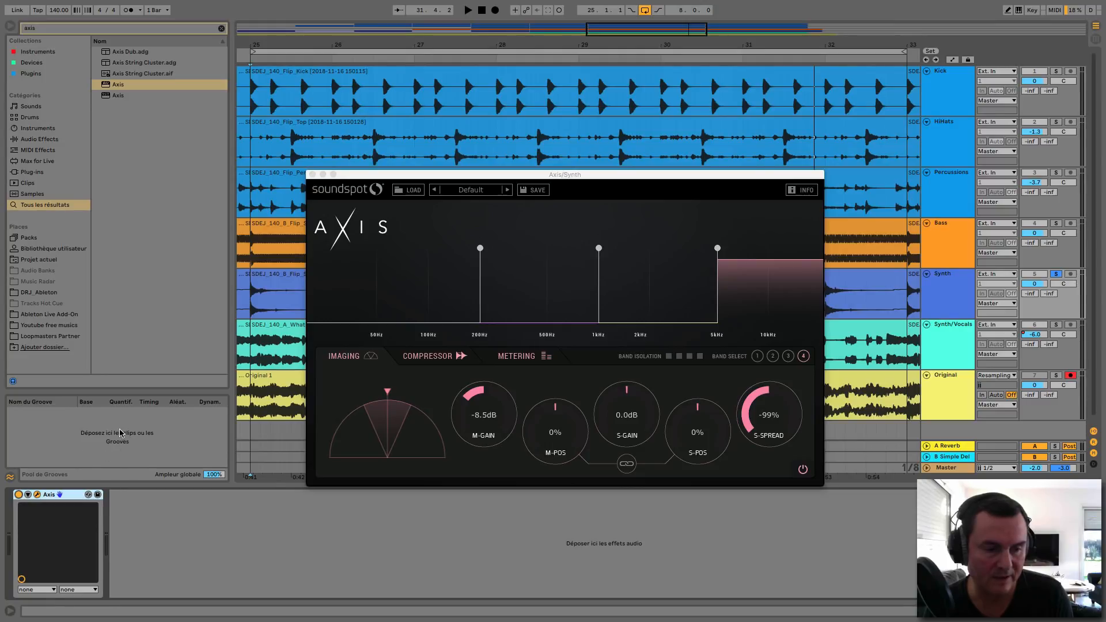
# Step: Solo the Kick, HiHats, Percussions, Bass and Synth tracks together and compare playback with the synth's Axis bypassed and active
pyautogui.click(1056, 224)
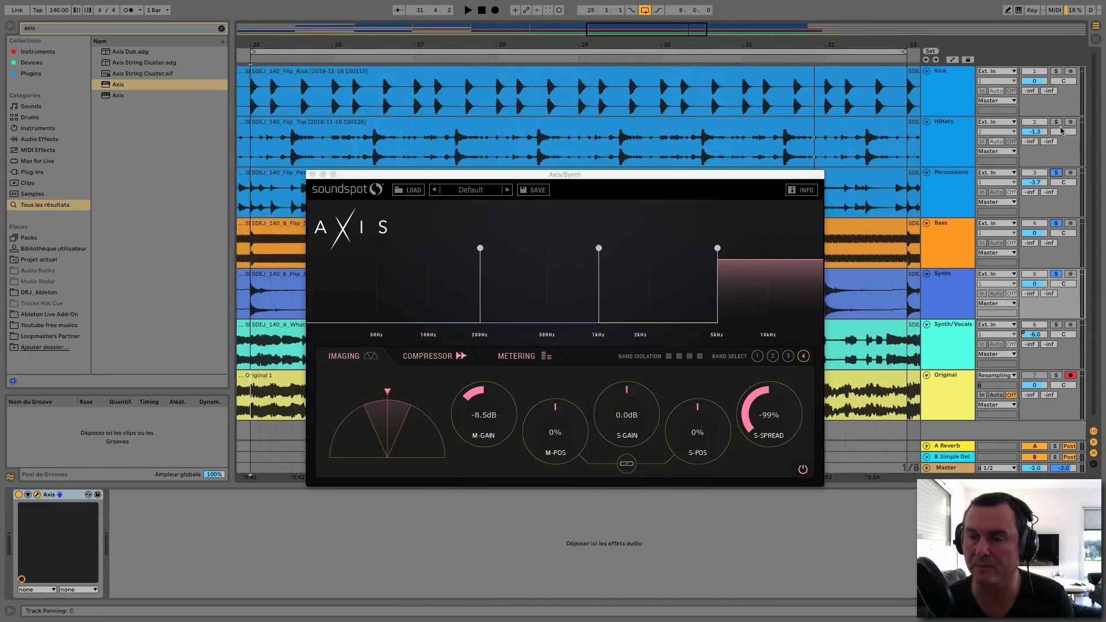
pyautogui.press('space')
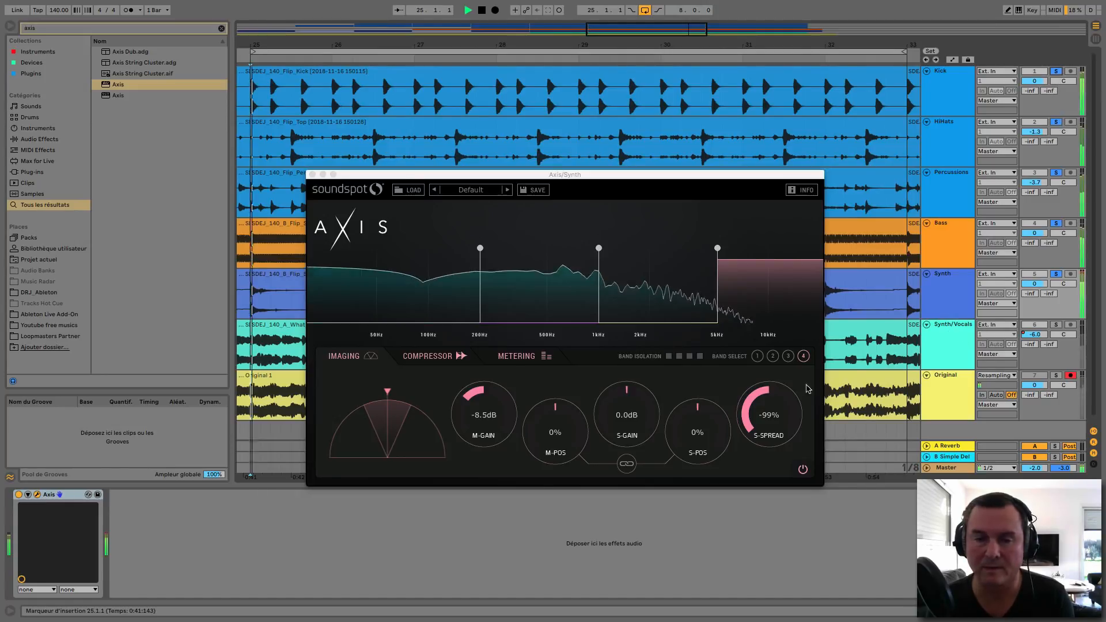
pyautogui.click(19, 495)
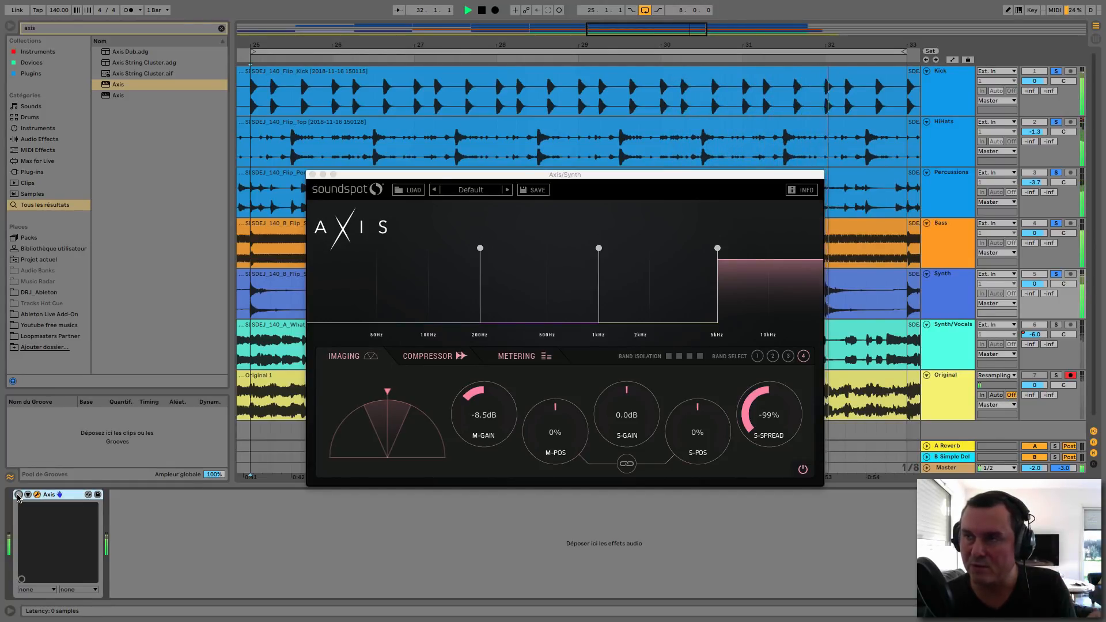
pyautogui.click(19, 495)
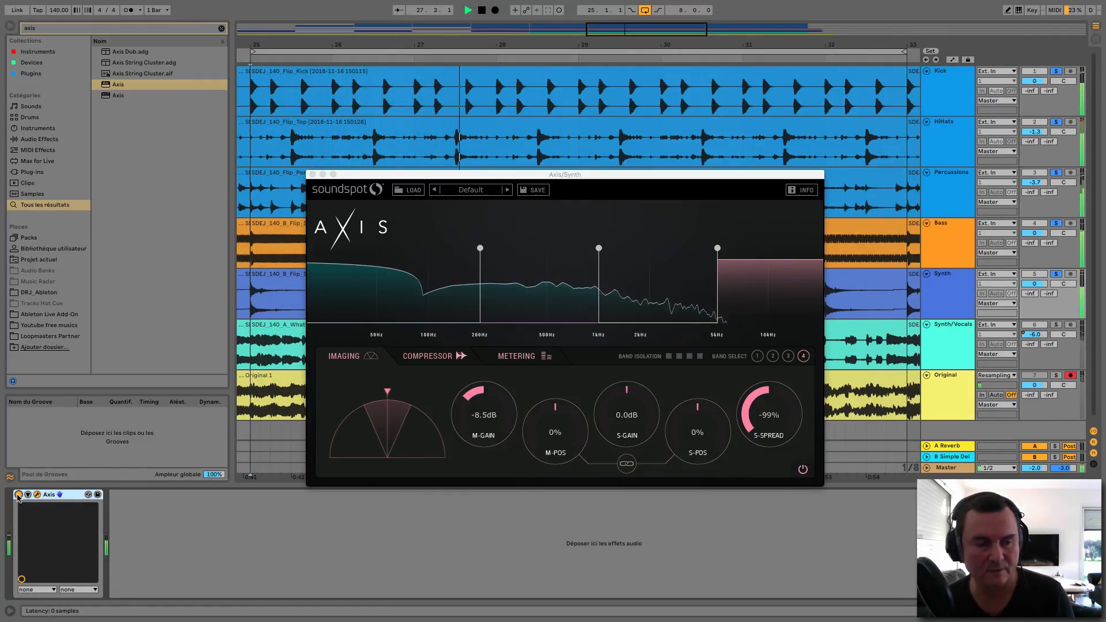
pyautogui.press('space')
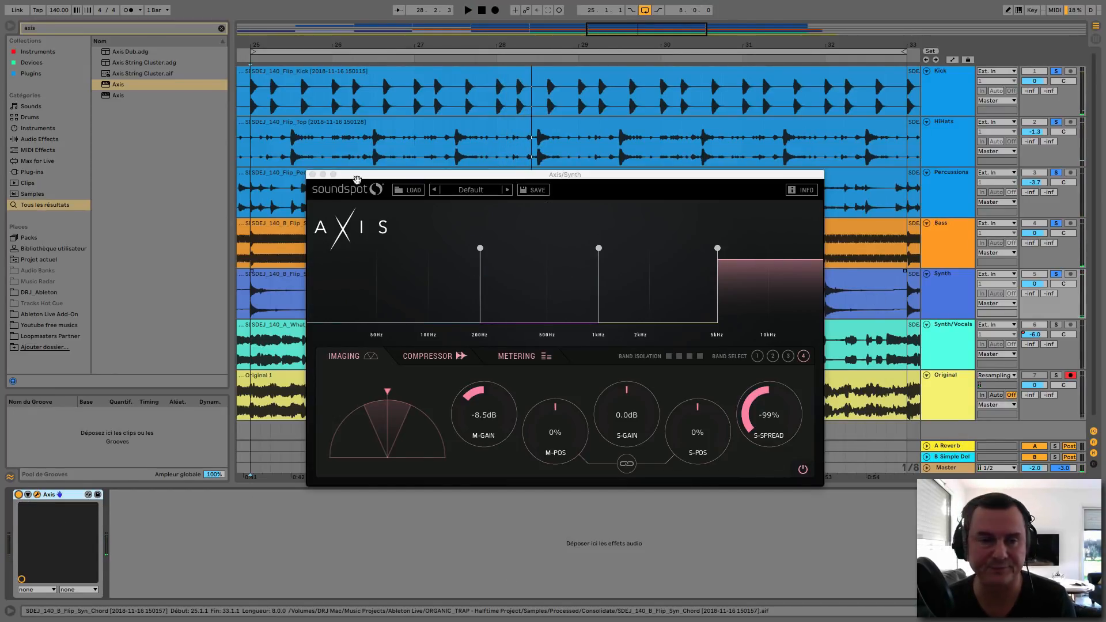
# Step: Close the synth's Axis window, solo only the Synth/Vocals track and add Axis to it
pyautogui.click(313, 175)
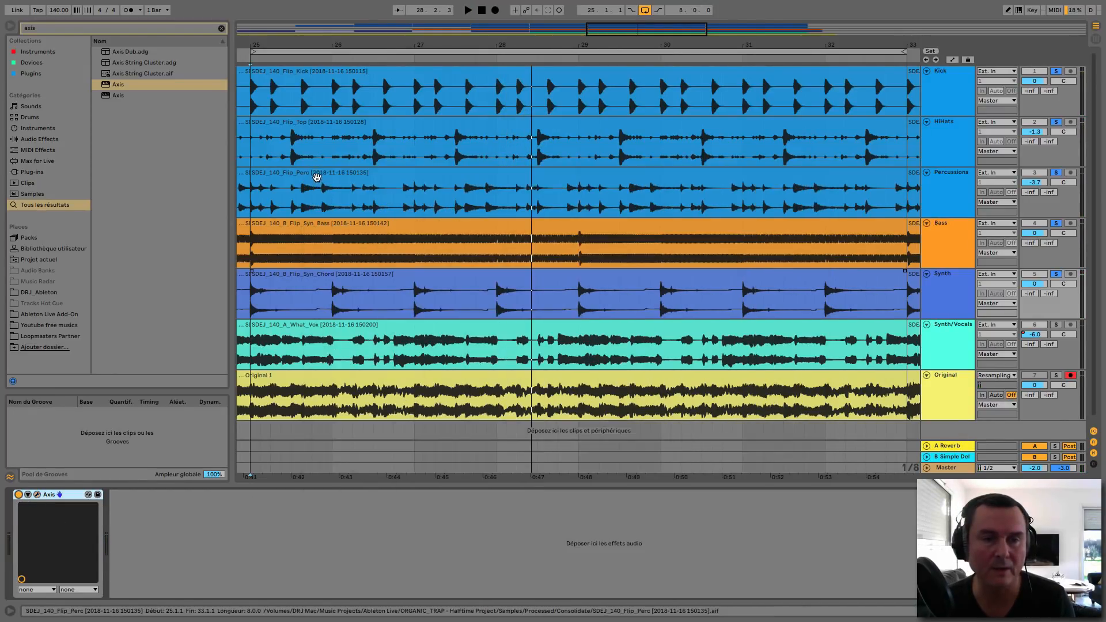
pyautogui.click(1056, 326)
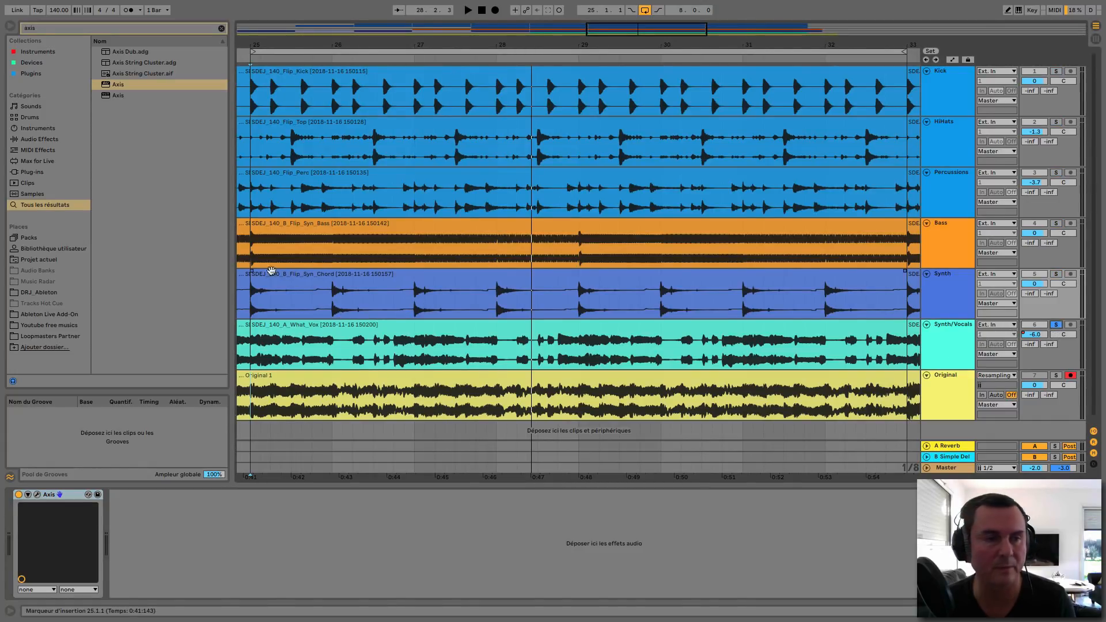
pyautogui.click(111, 86)
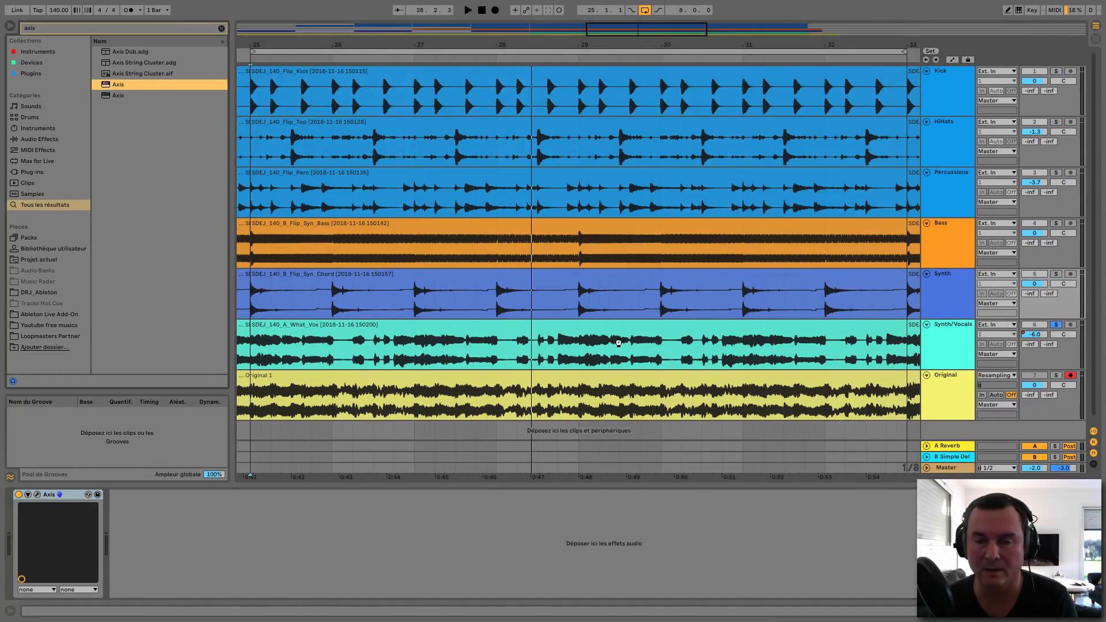
pyautogui.moveTo(618, 343); pyautogui.dragTo(619, 344)
# Step: Load the Vocal Pop preset from the MASTERING folder into the Synth/Vocals track's Axis
pyautogui.click(413, 197)
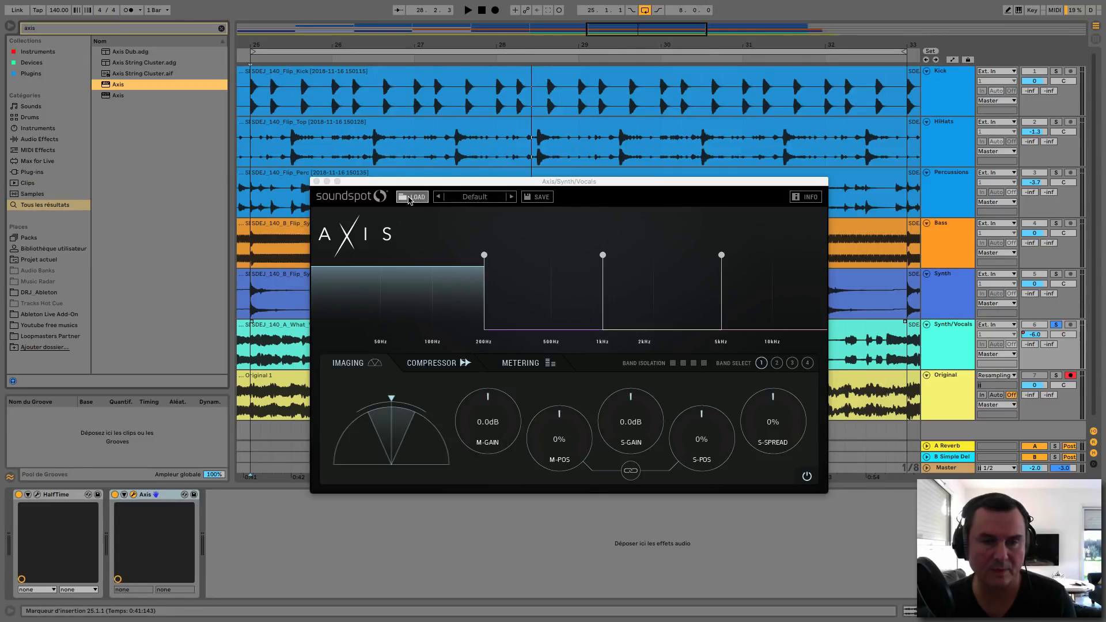
pyautogui.click(442, 166)
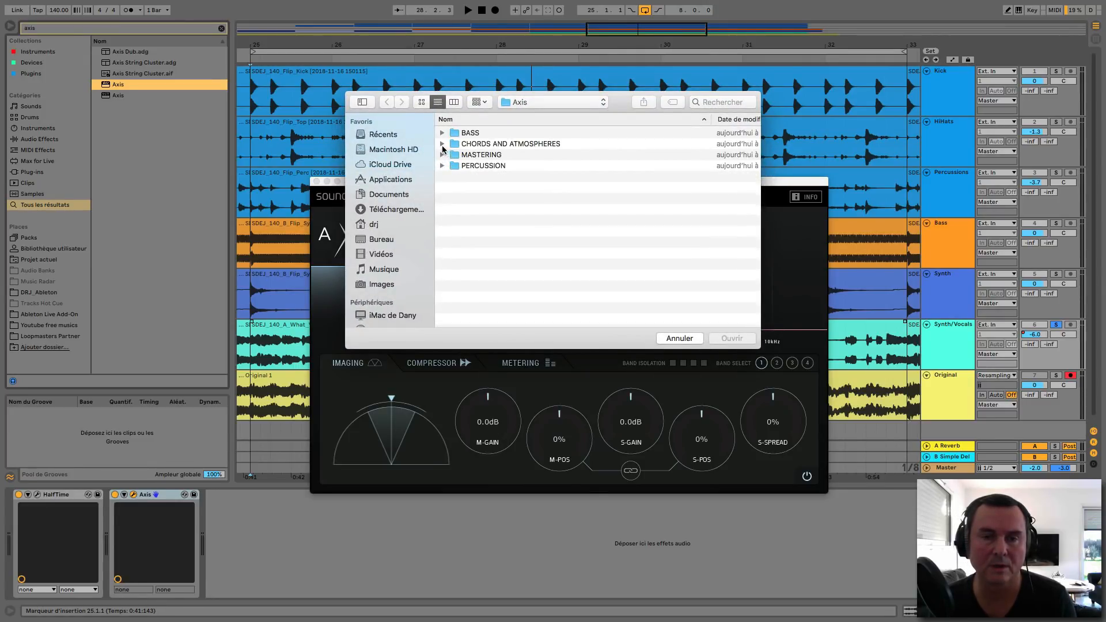
pyautogui.click(442, 144)
pyautogui.click(443, 144)
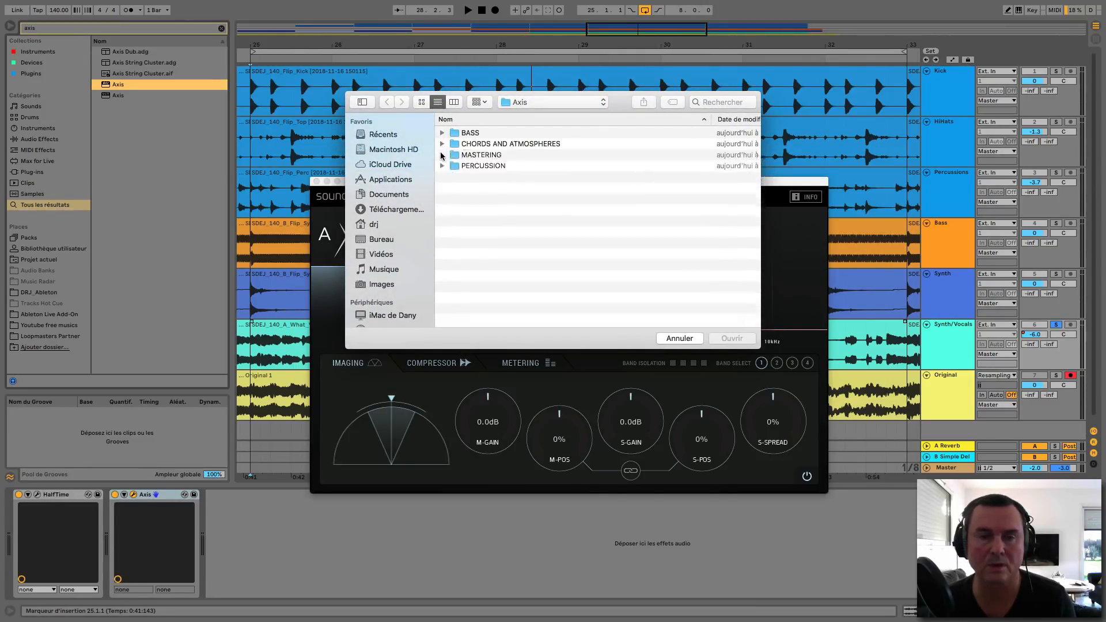
pyautogui.click(442, 155)
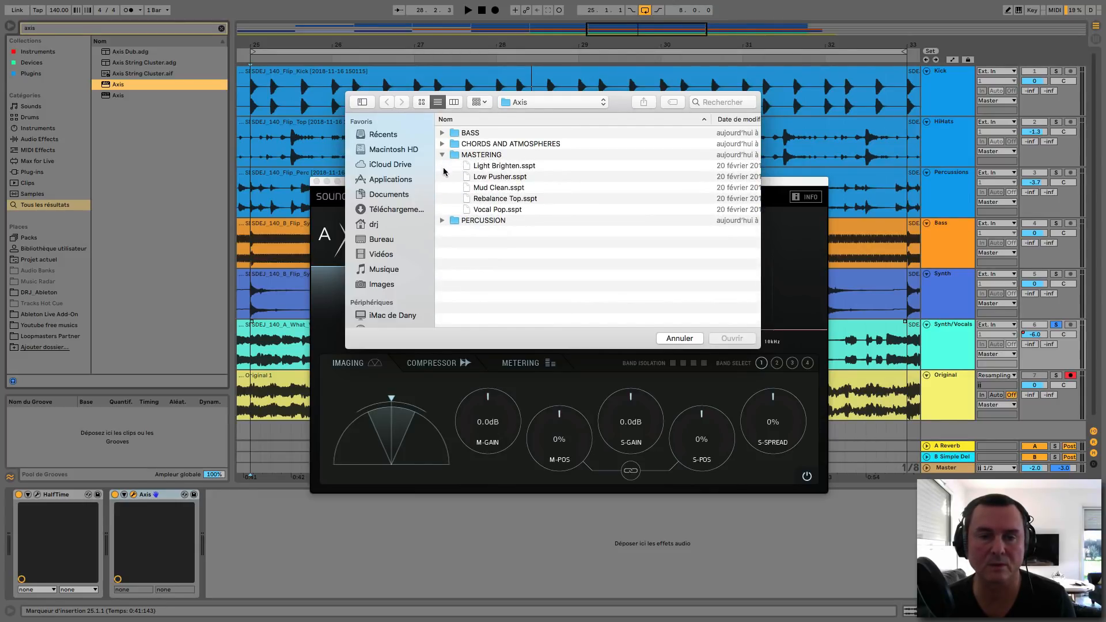
pyautogui.click(482, 211)
pyautogui.click(722, 339)
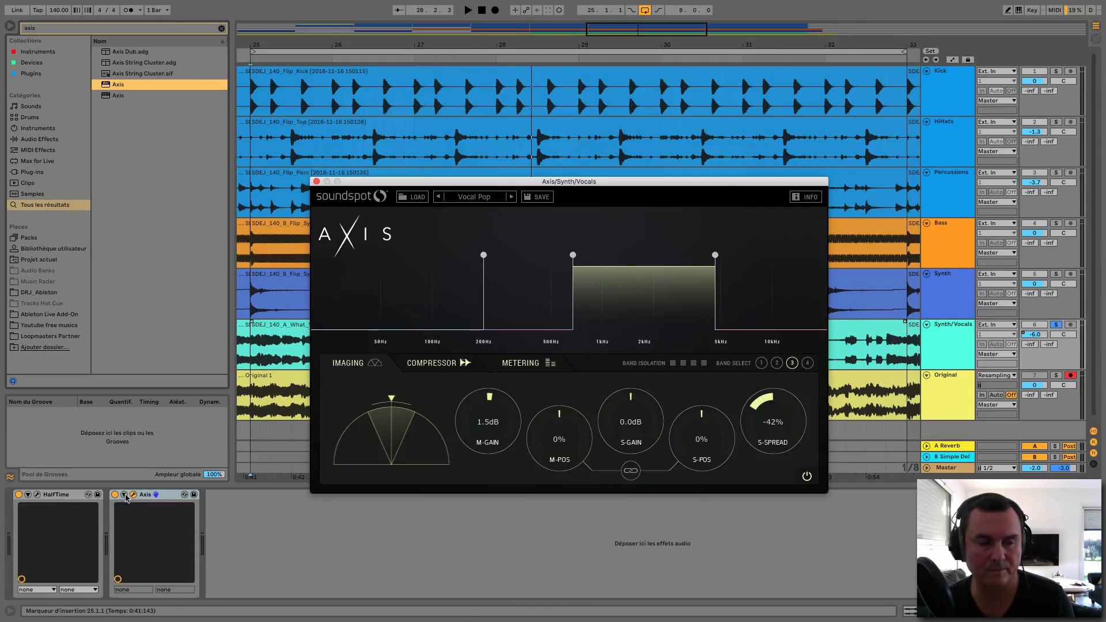
# Step: Play the soloed Synth/Vocals track with Axis bypassed and with Axis active to compare the sound
pyautogui.click(115, 495)
pyautogui.press('space')
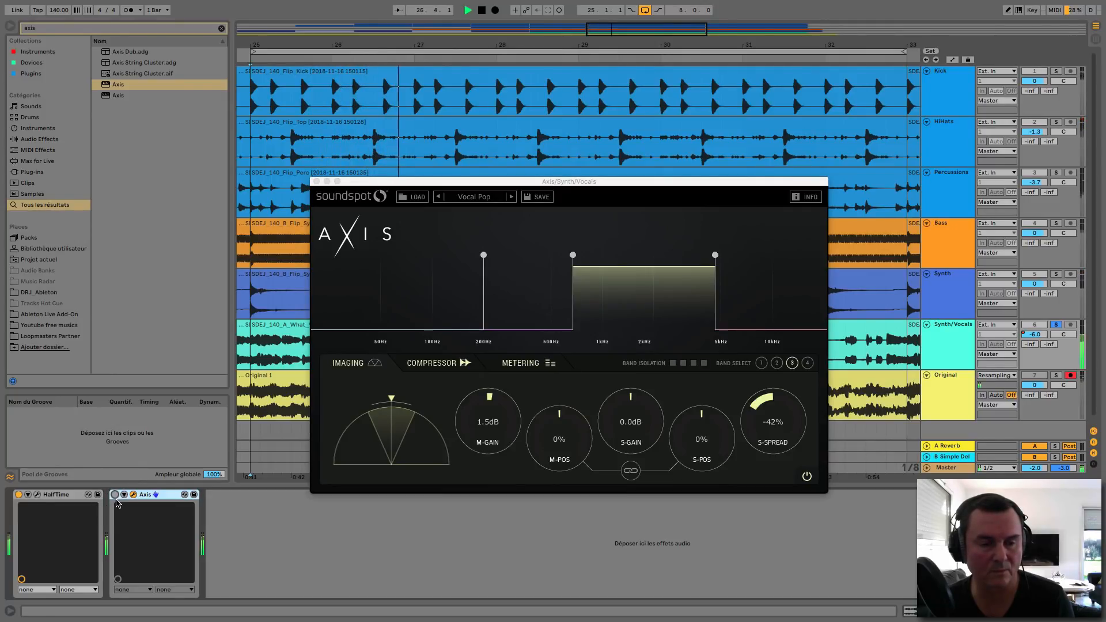
pyautogui.press('space')
pyautogui.click(115, 494)
pyautogui.press('space')
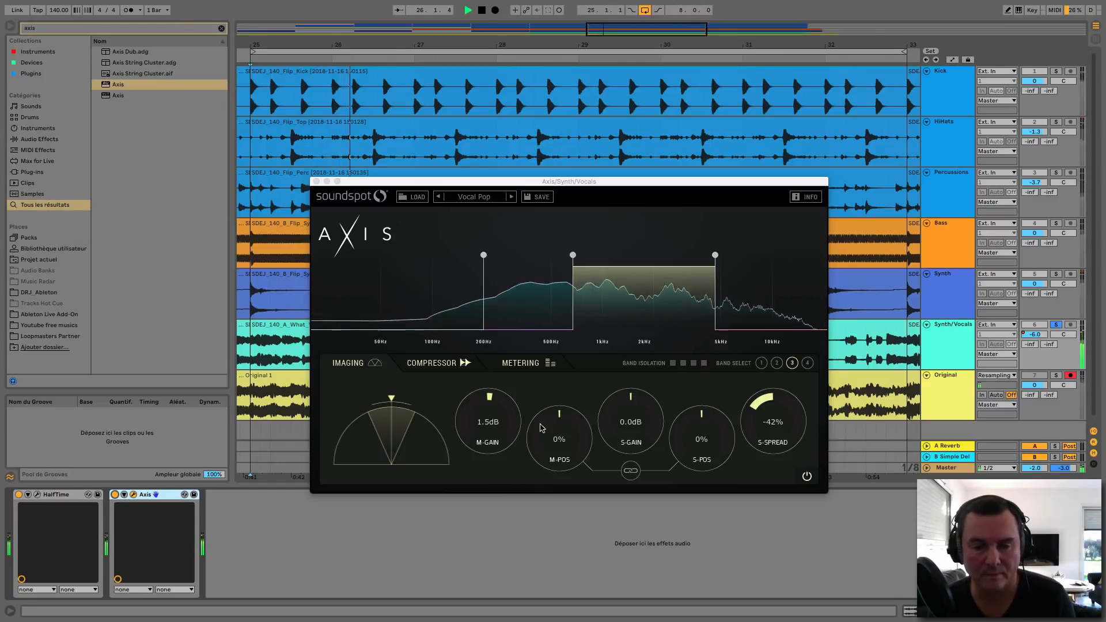
pyautogui.press('space')
# Step: Review the imaging settings of bands 1, 2 and 3, plus the compressor settings of band 1
pyautogui.click(432, 300)
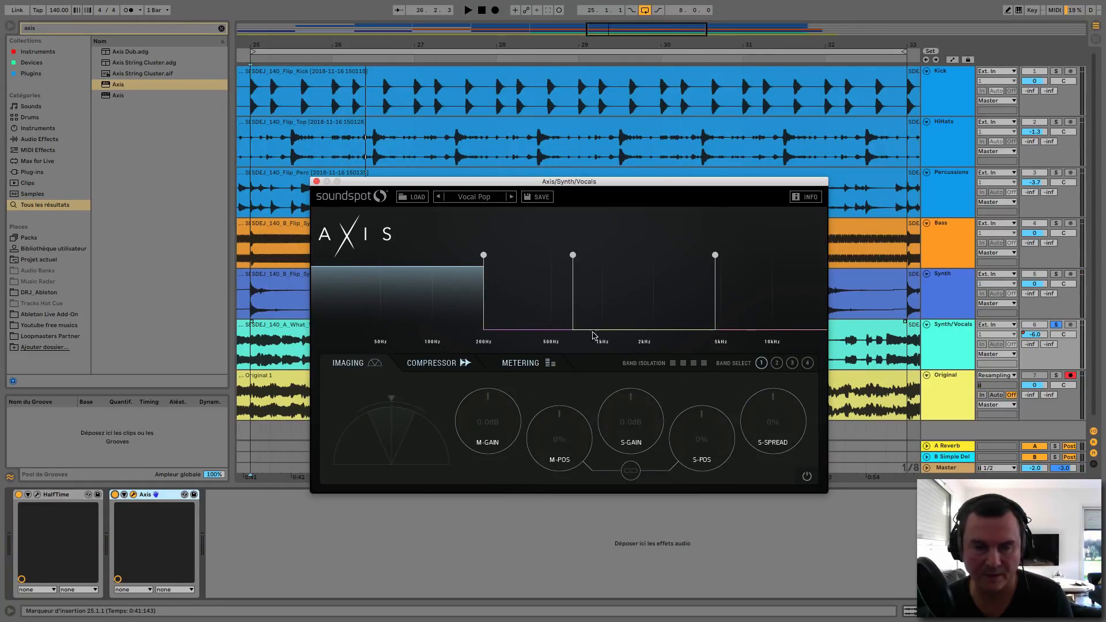
pyautogui.click(533, 302)
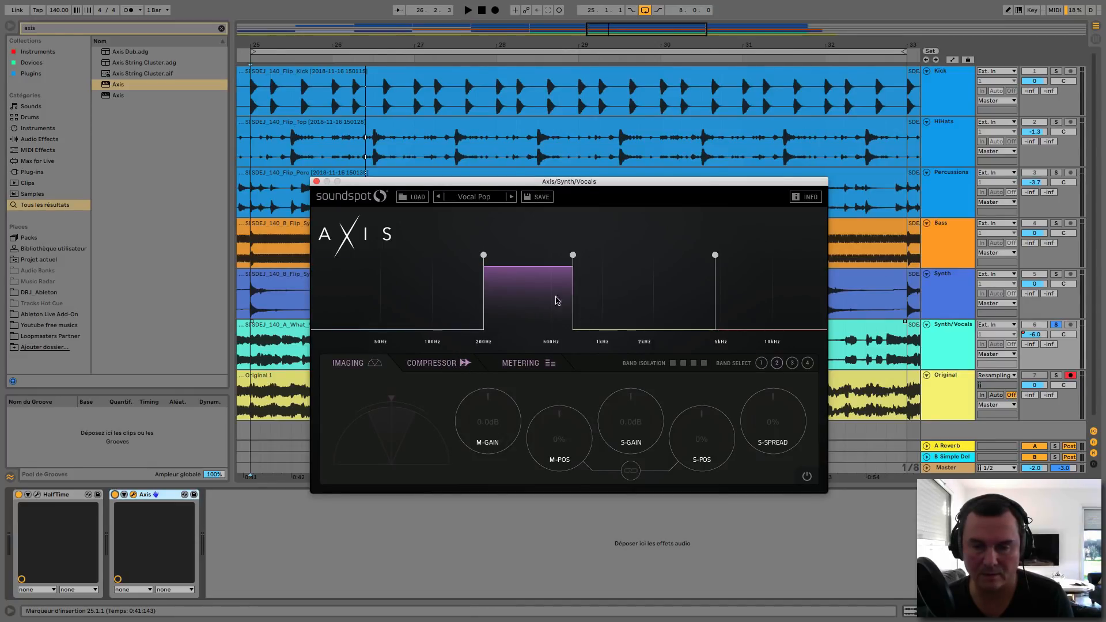
pyautogui.click(613, 295)
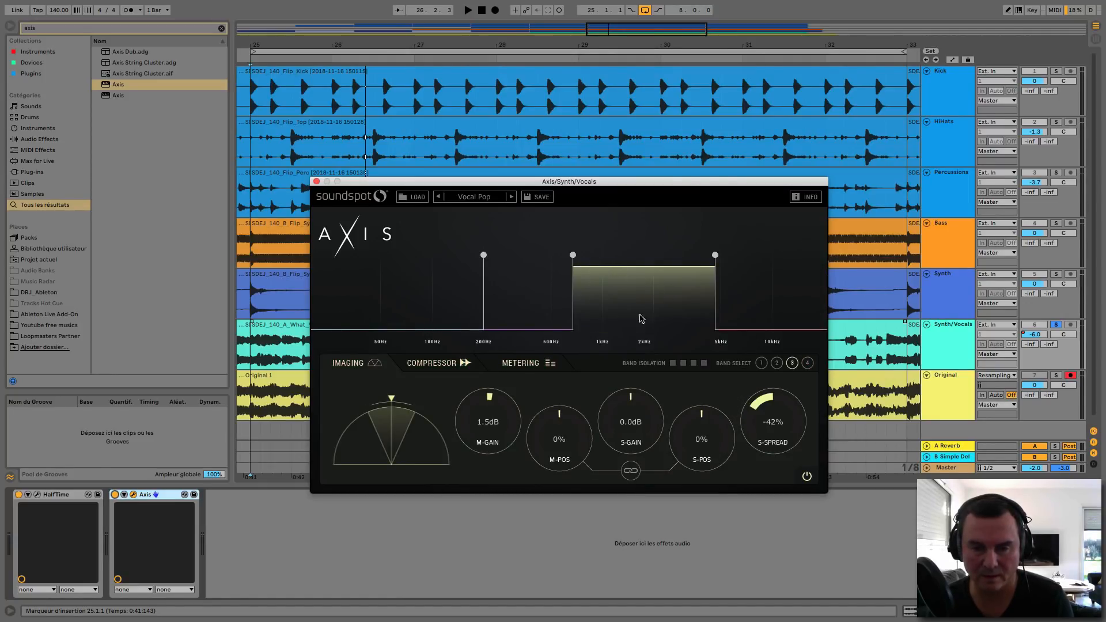
pyautogui.click(413, 306)
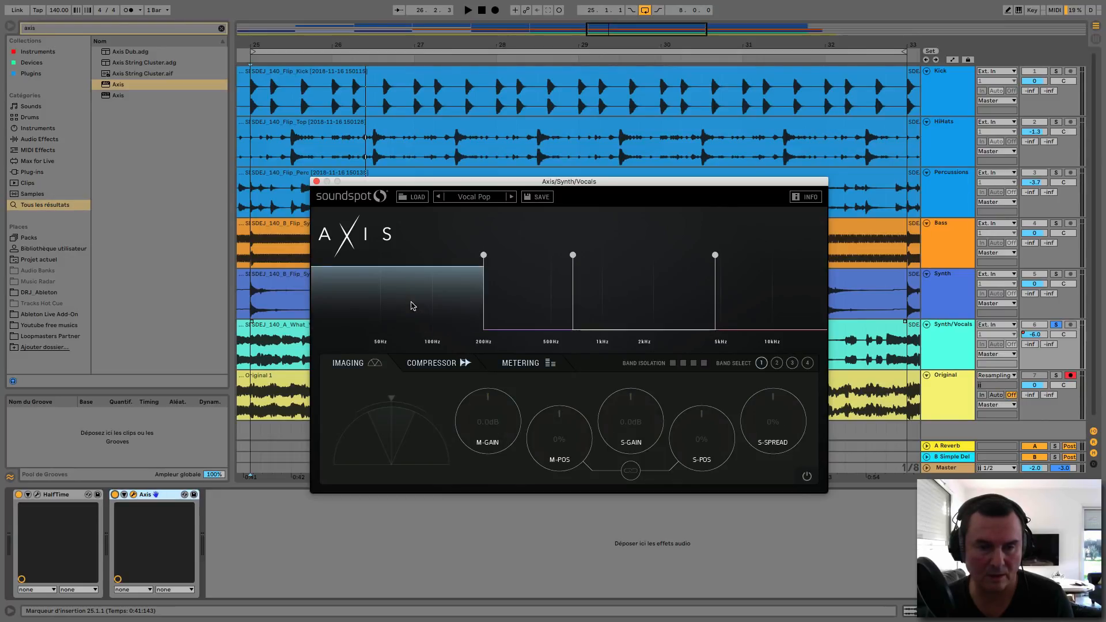
pyautogui.click(432, 364)
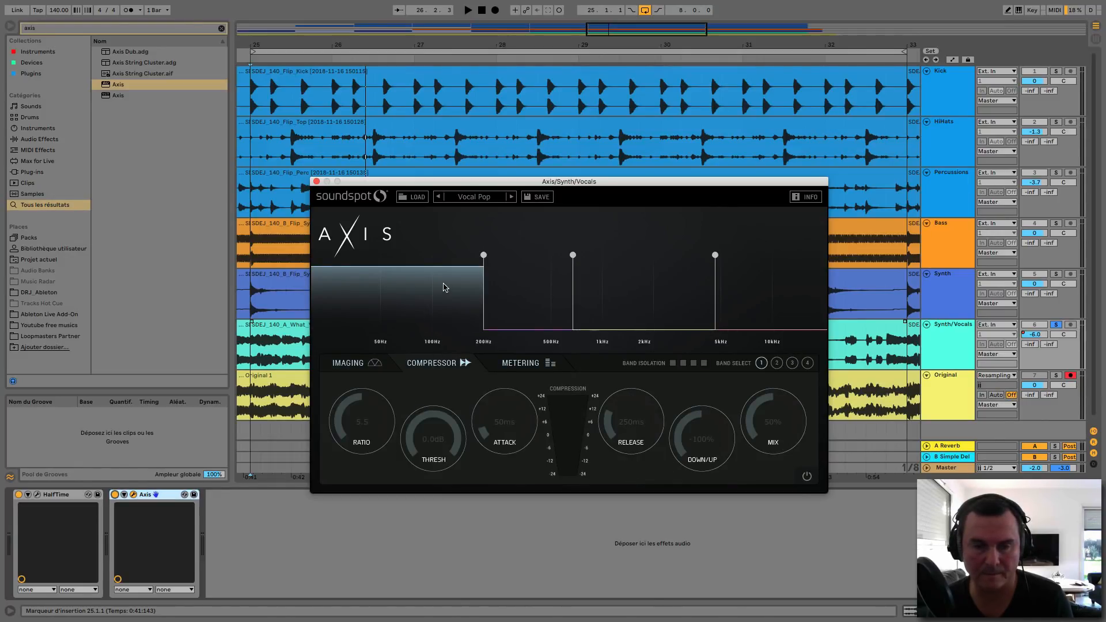
# Step: Play the Synth/Vocals track and examine the compressor settings of bands 2, 3 and 4
pyautogui.press('space')
pyautogui.click(533, 296)
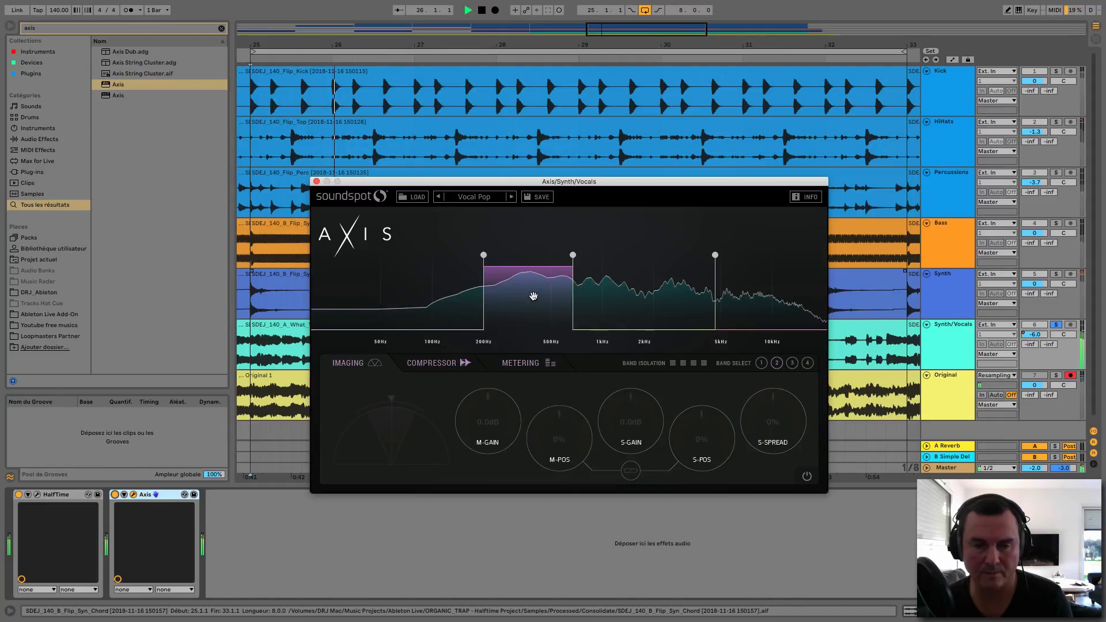
pyautogui.click(618, 299)
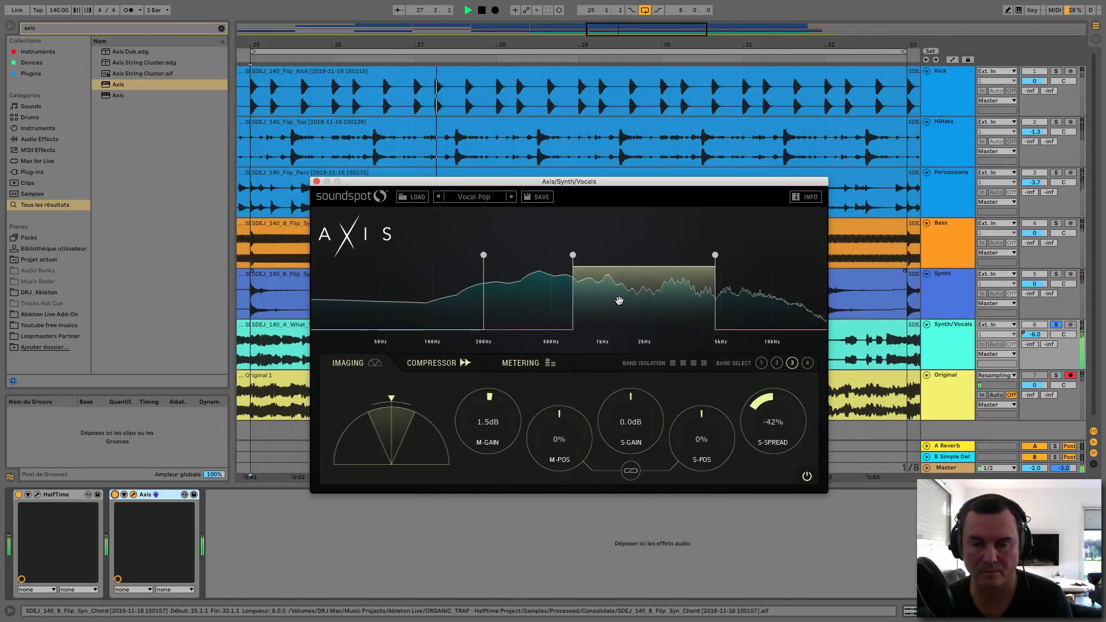
pyautogui.click(405, 289)
pyautogui.click(533, 309)
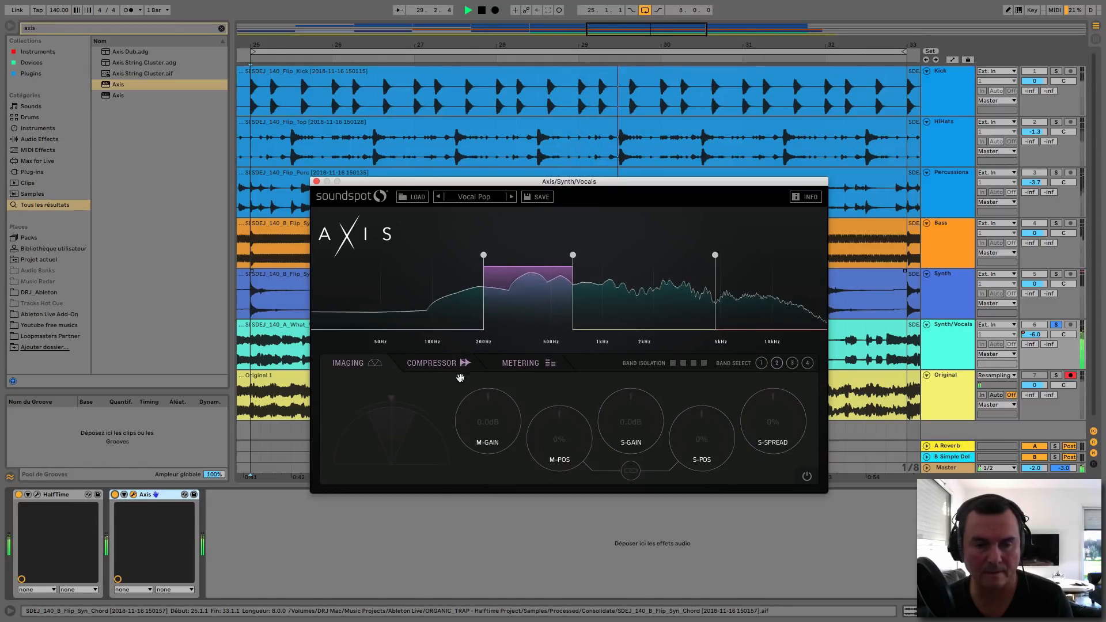
pyautogui.click(442, 365)
pyautogui.click(584, 313)
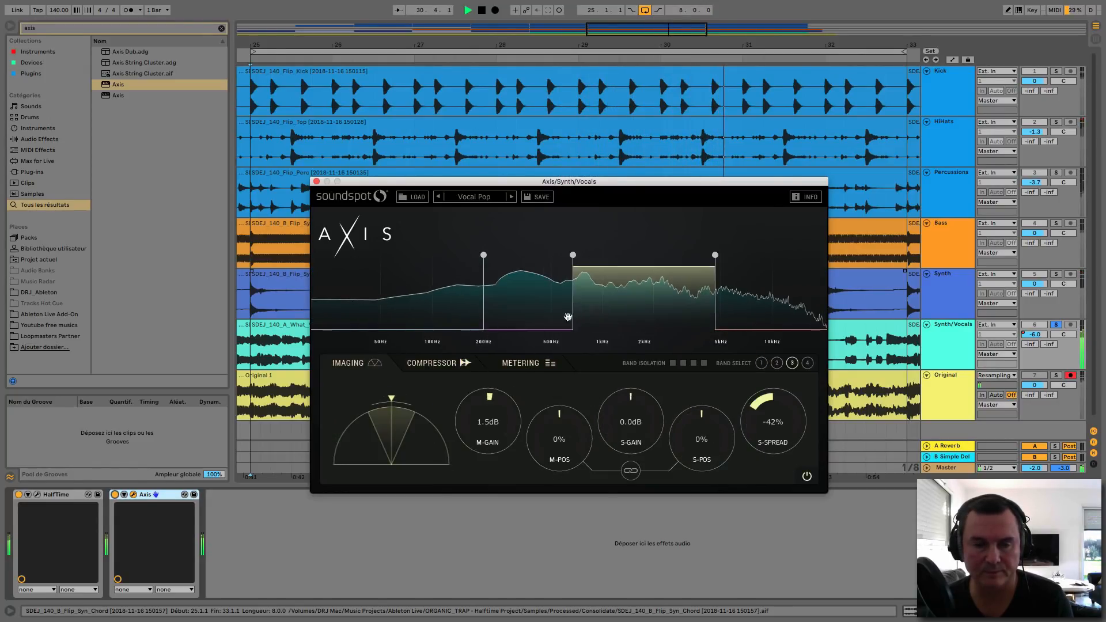
pyautogui.click(435, 363)
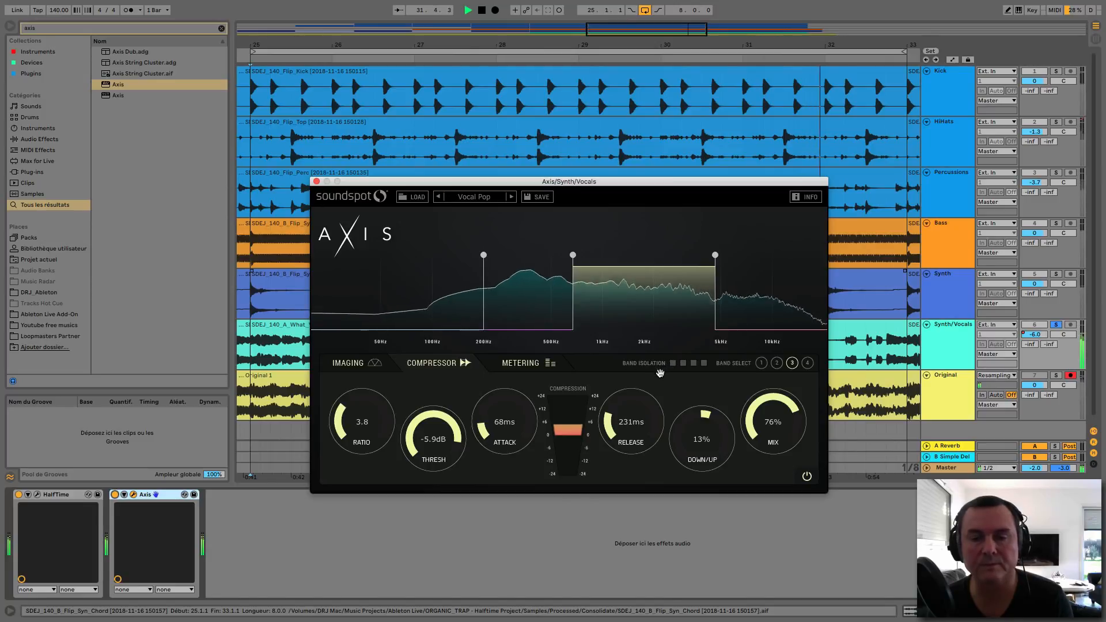
pyautogui.press('space')
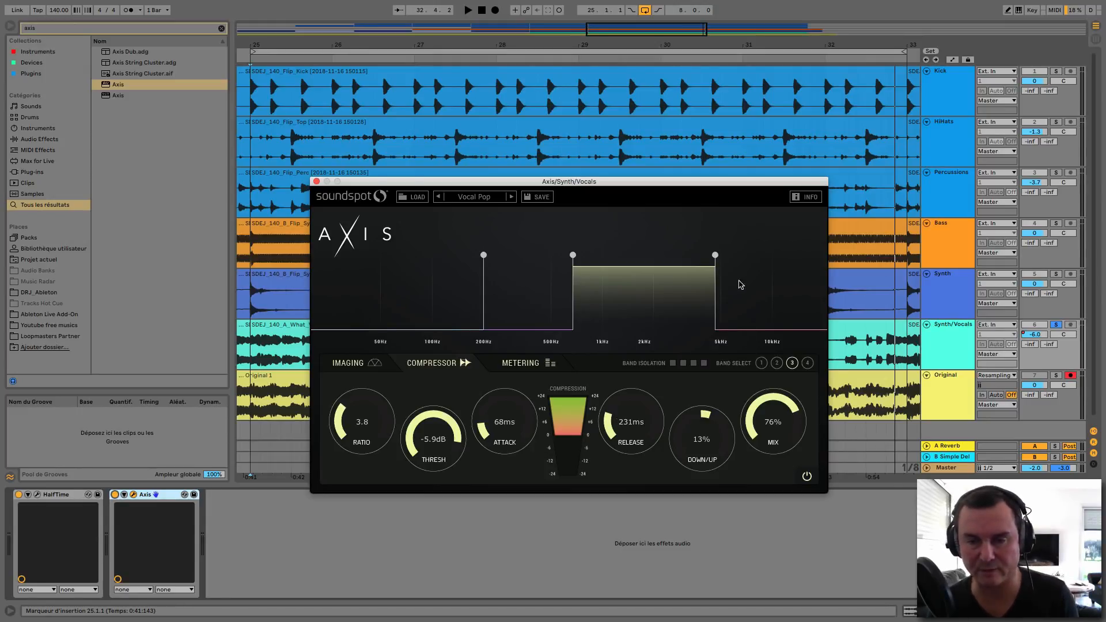
pyautogui.click(747, 306)
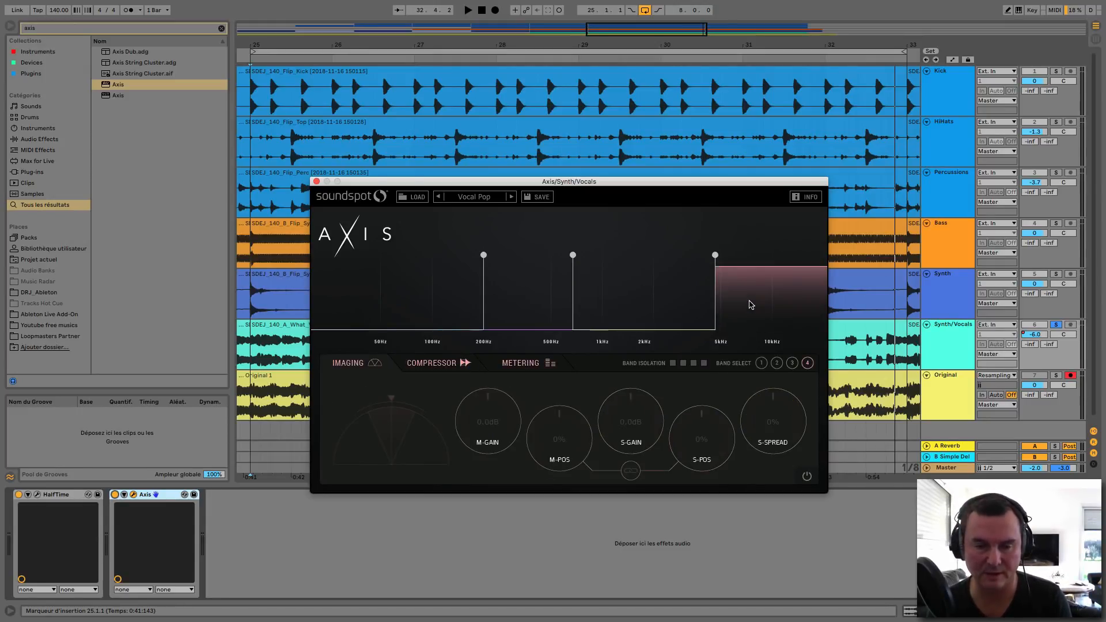
pyautogui.click(434, 363)
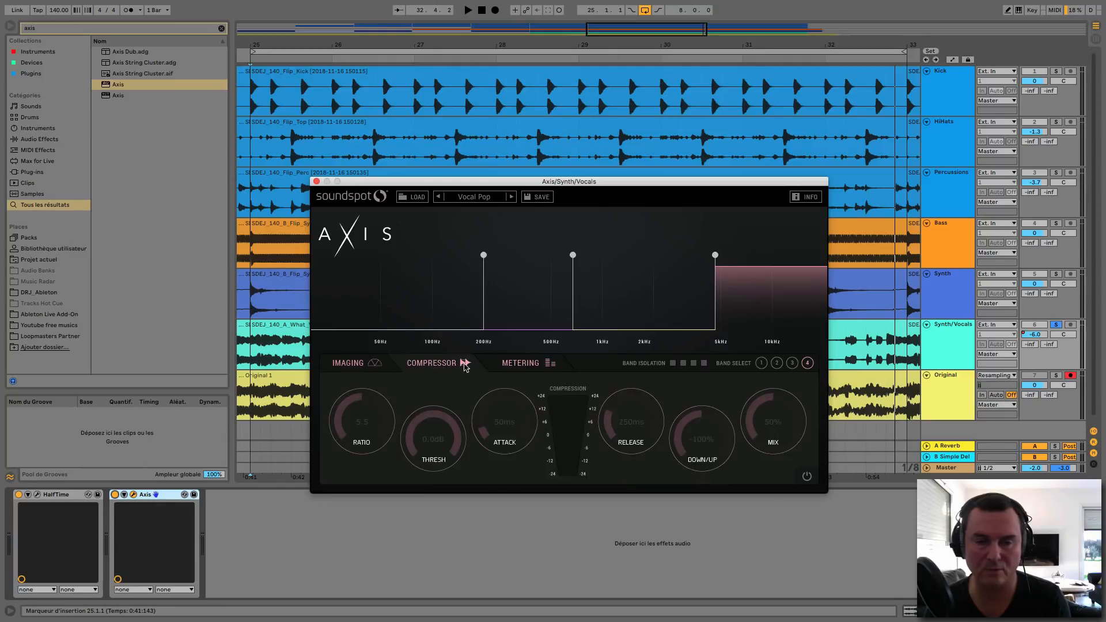
# Step: During playback, set band 3's compressor to 6% Down/Up and a threshold of -14.7 dB
pyautogui.press('space')
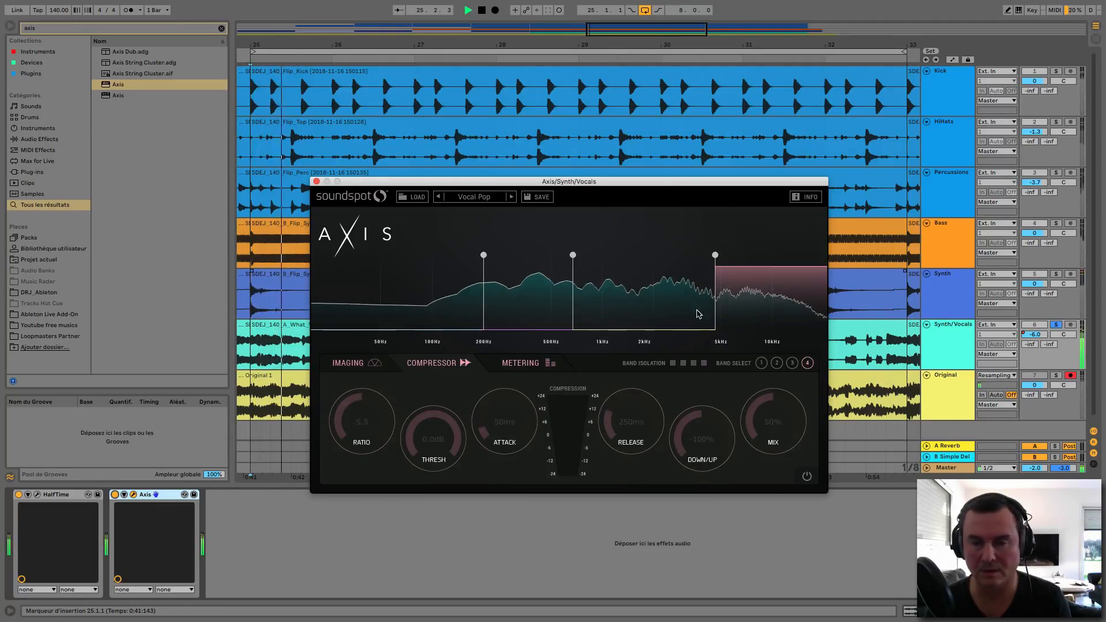
pyautogui.click(660, 297)
pyautogui.press('space')
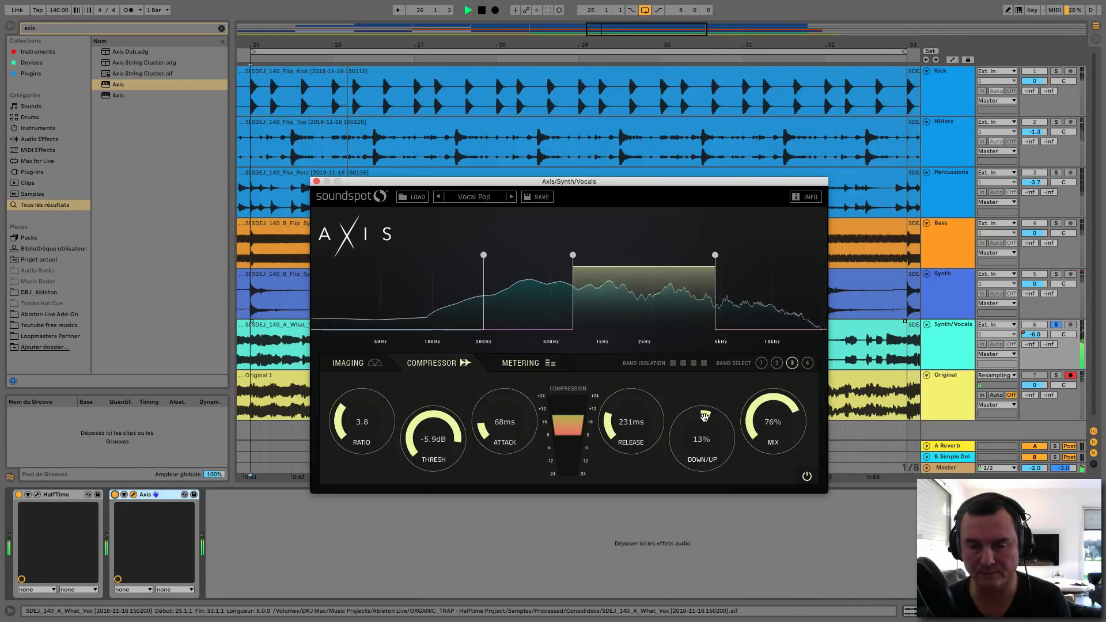
pyautogui.moveTo(701, 433); pyautogui.dragTo(702, 421)
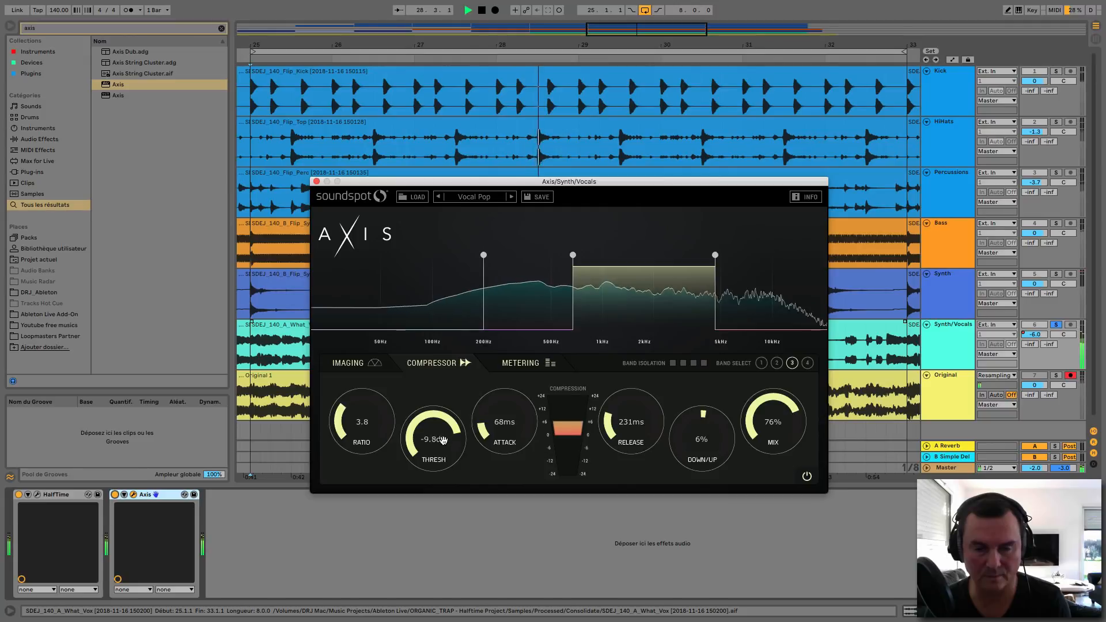
pyautogui.moveTo(444, 418); pyautogui.dragTo(450, 468)
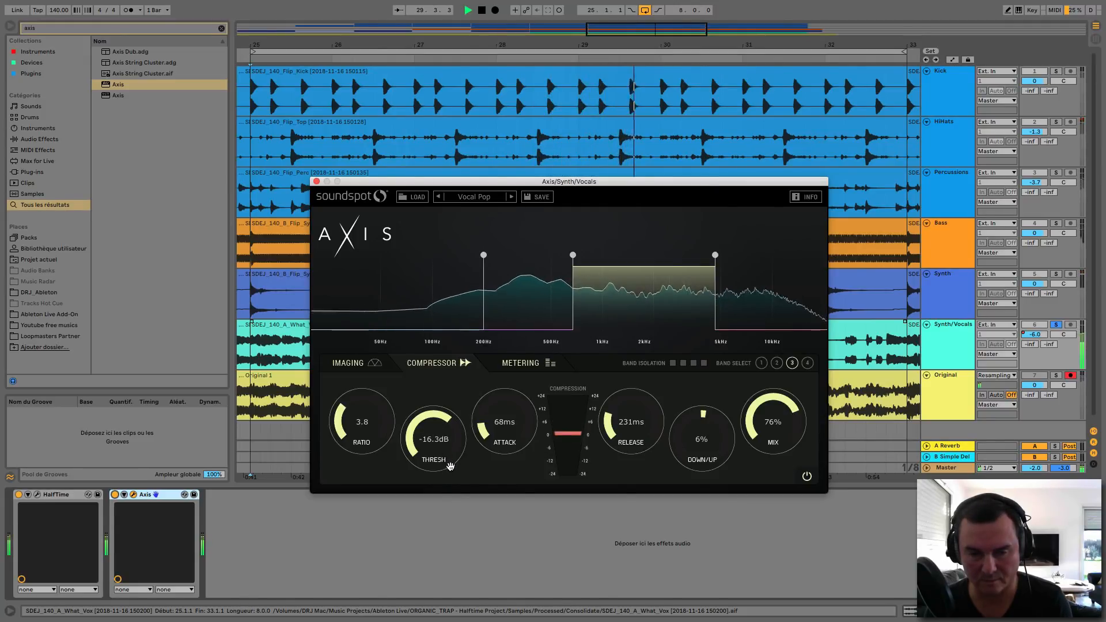
pyautogui.moveTo(450, 465); pyautogui.dragTo(450, 456)
pyautogui.press('space')
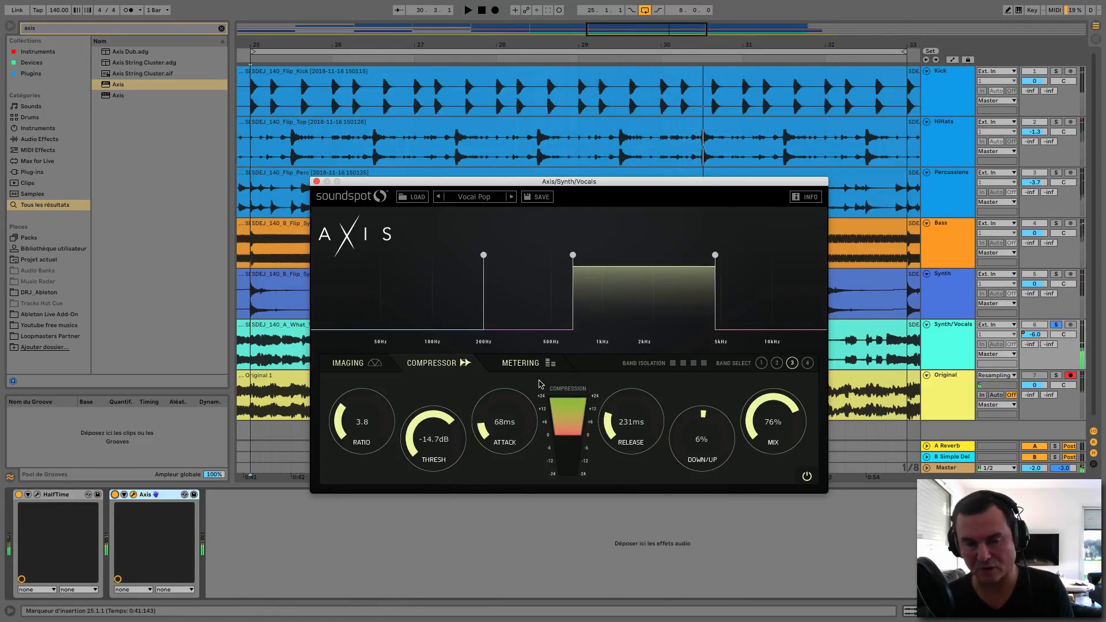
# Step: Play the Synth/Vocals track again, bypassing and reactivating Axis to judge the adjusted band 3 compression
pyautogui.press('space')
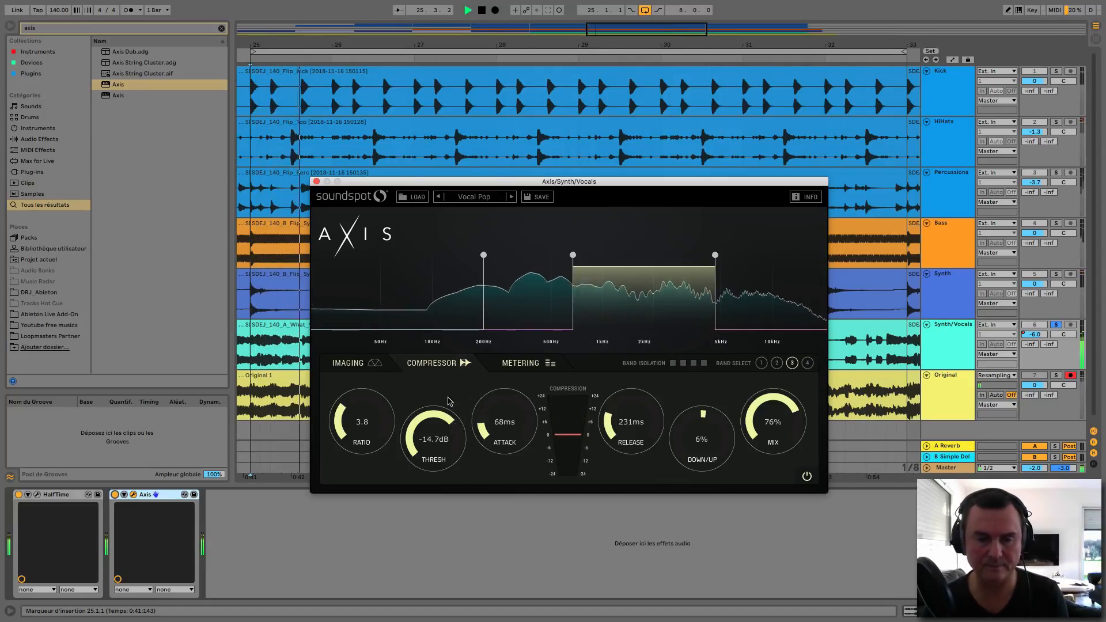
pyautogui.click(114, 495)
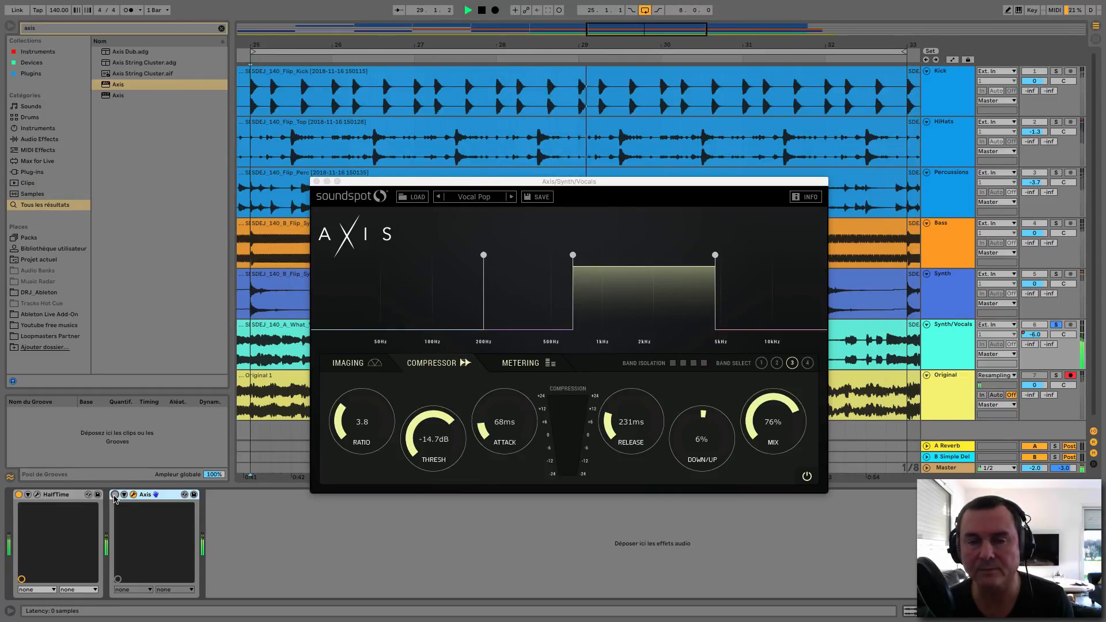
pyautogui.click(115, 495)
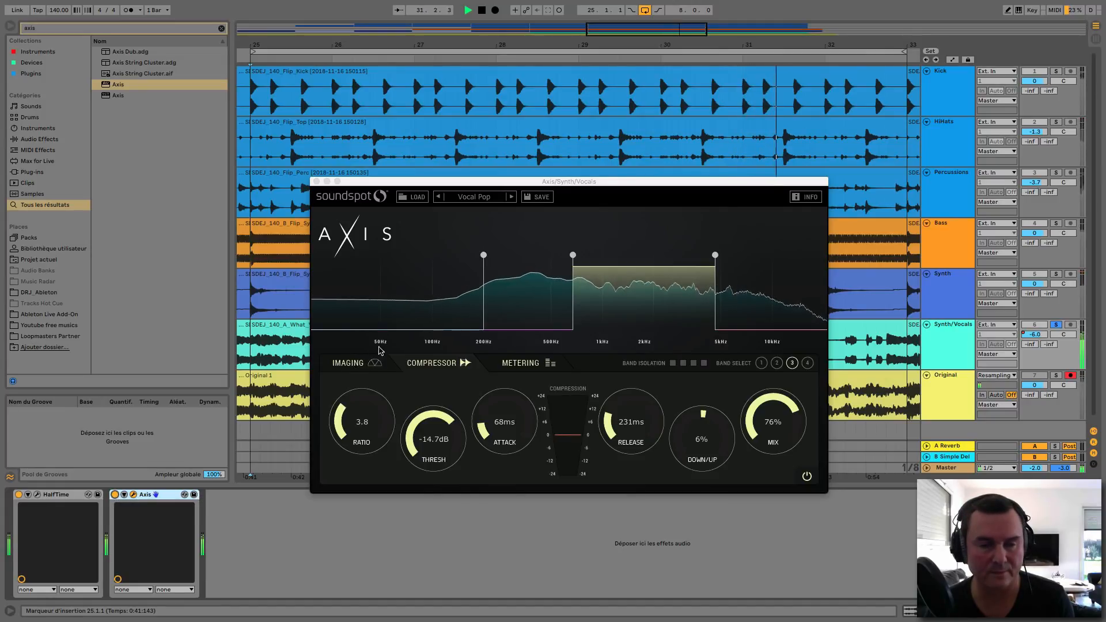
# Step: Listen to bands 1, 2 and 3 of the Synth/Vocals track, isolating each one in turn
pyautogui.click(419, 311)
pyautogui.press('space')
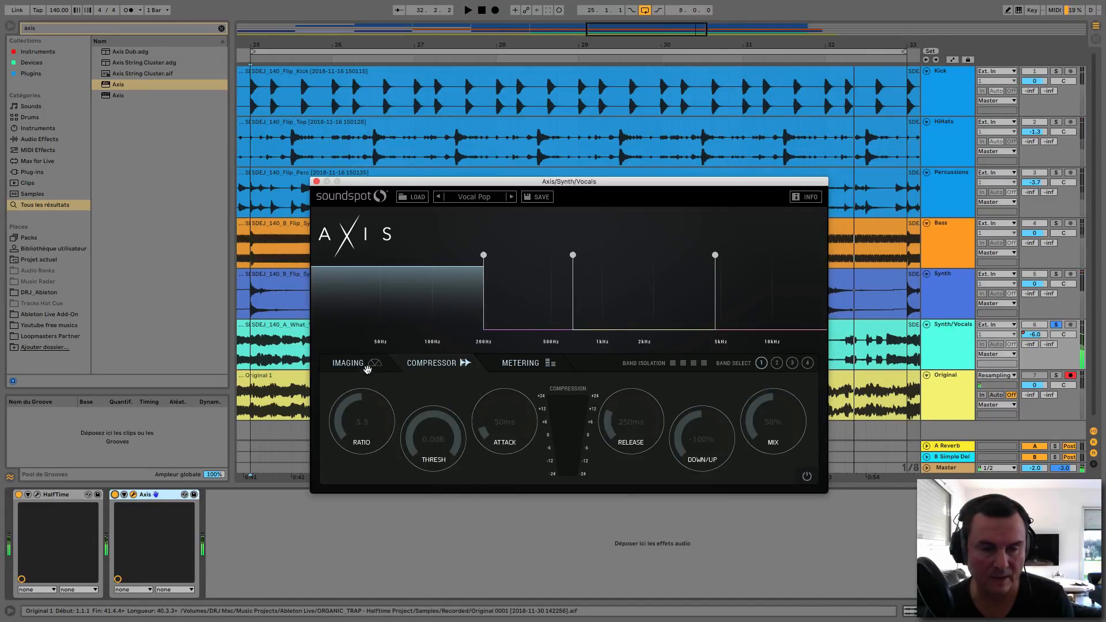
pyautogui.click(367, 364)
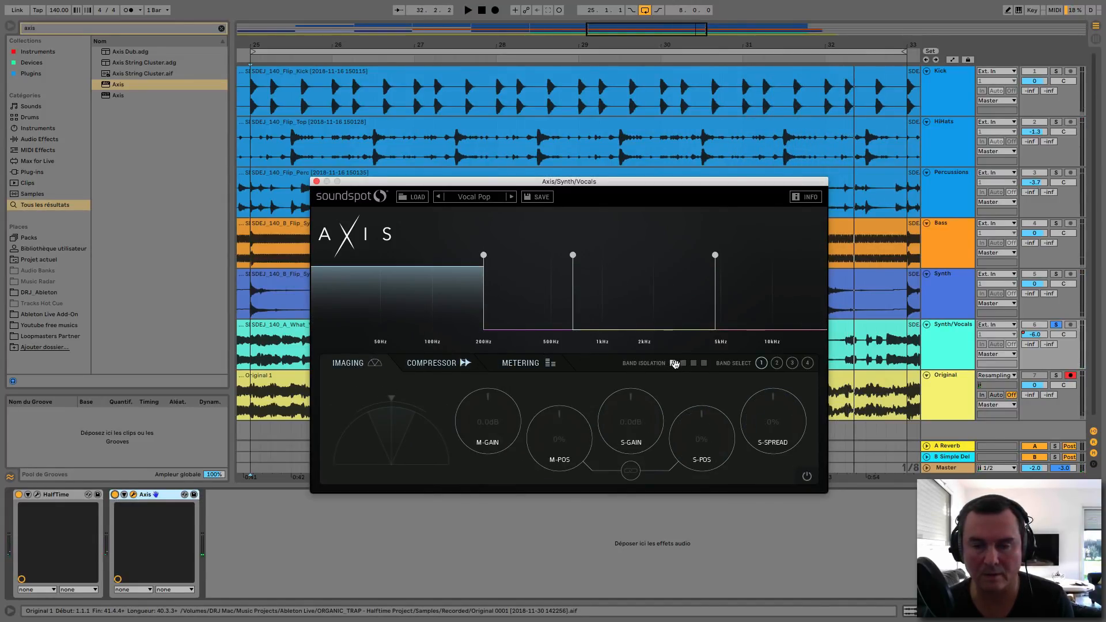
pyautogui.press('space')
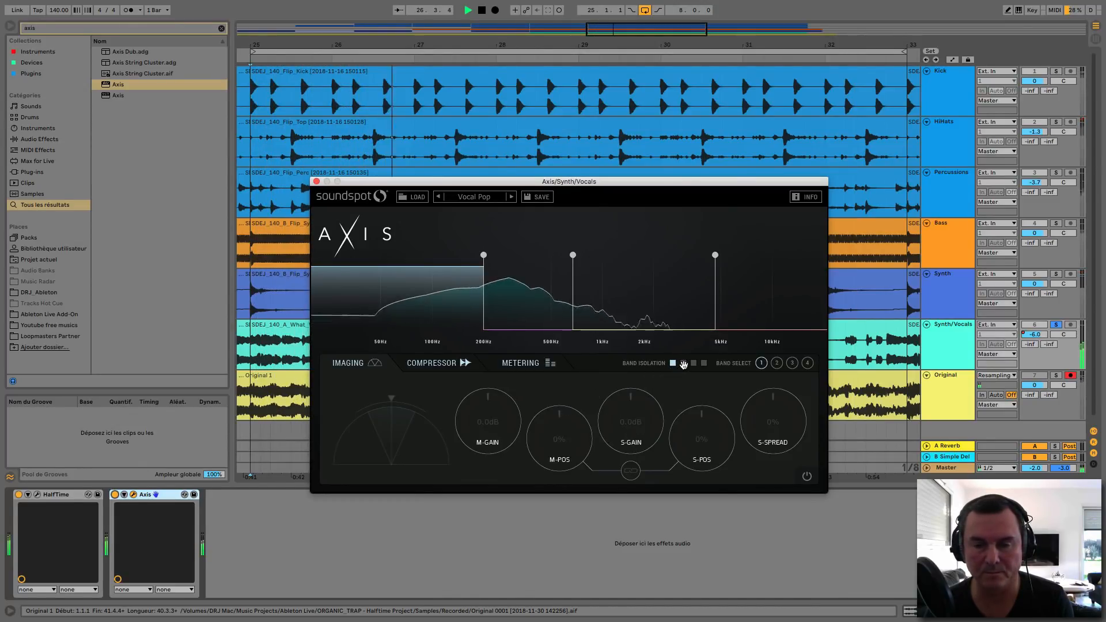
pyautogui.click(542, 297)
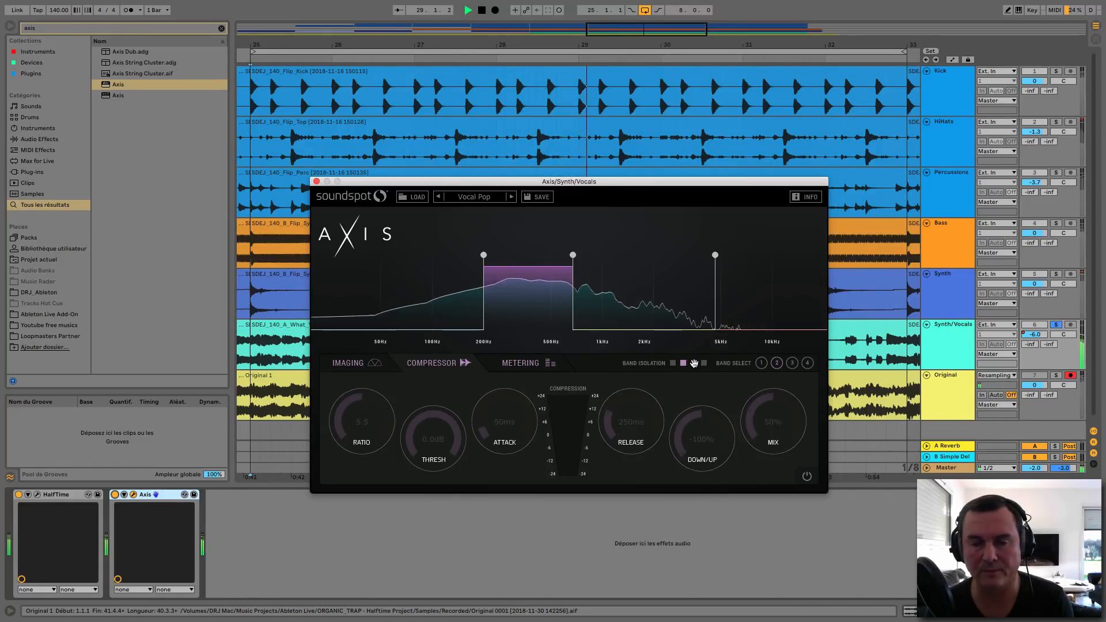
pyautogui.click(670, 303)
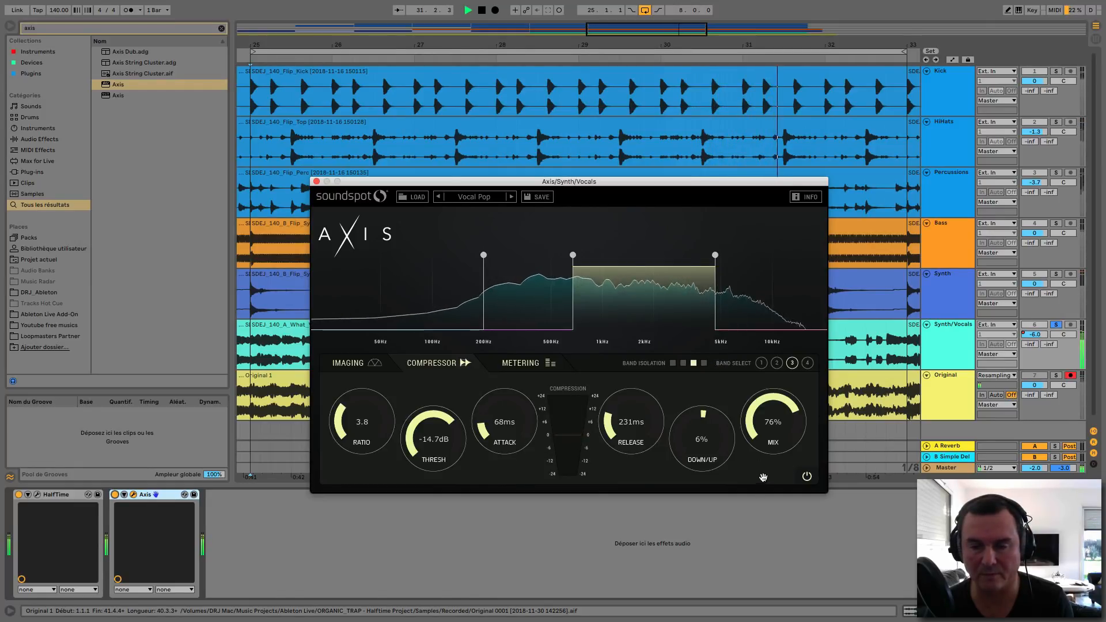
# Step: Compare the isolated band 3 with its compressor switched off and back on, and stop playback
pyautogui.click(806, 476)
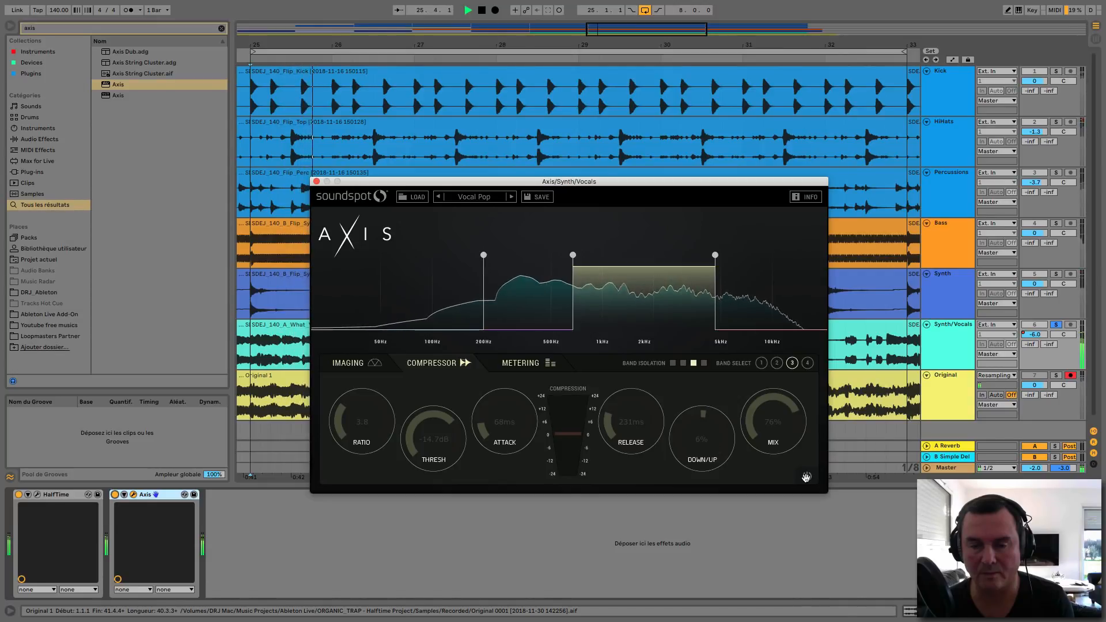
pyautogui.click(807, 476)
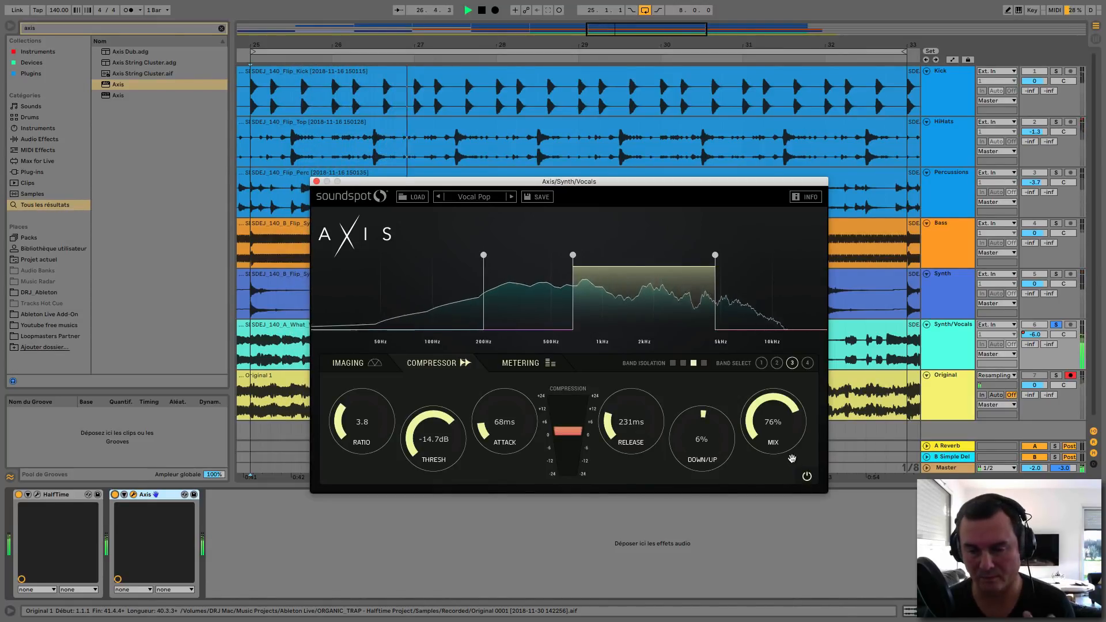
pyautogui.press('space')
# Step: Isolate band 4 during playback, enable its compressor and set the threshold to -26.7 dB
pyautogui.click(747, 291)
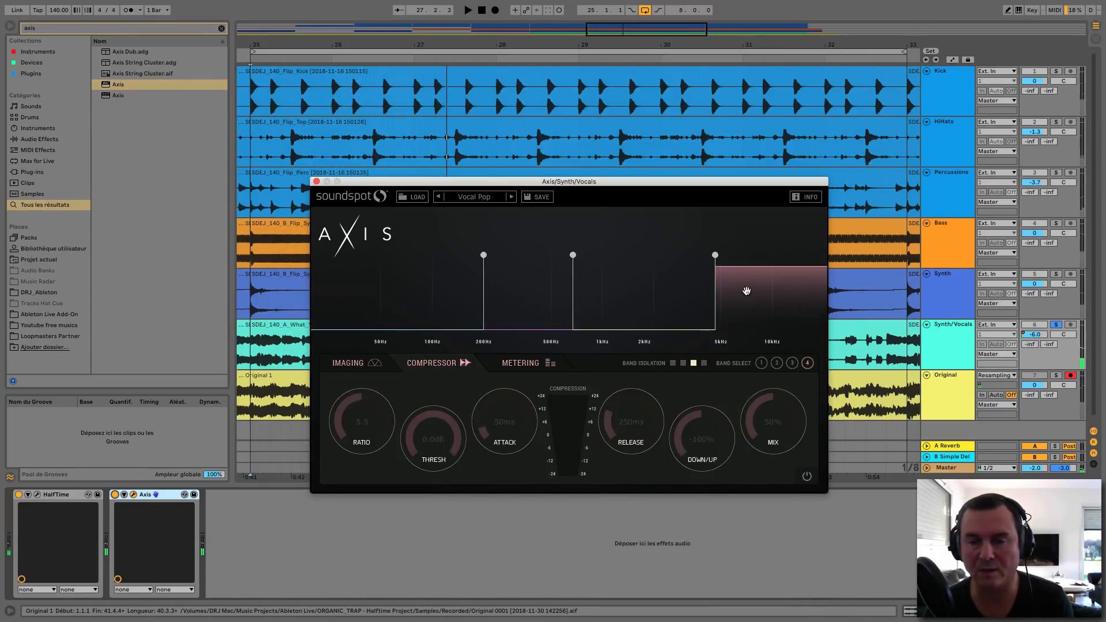
pyautogui.click(672, 300)
pyautogui.click(754, 300)
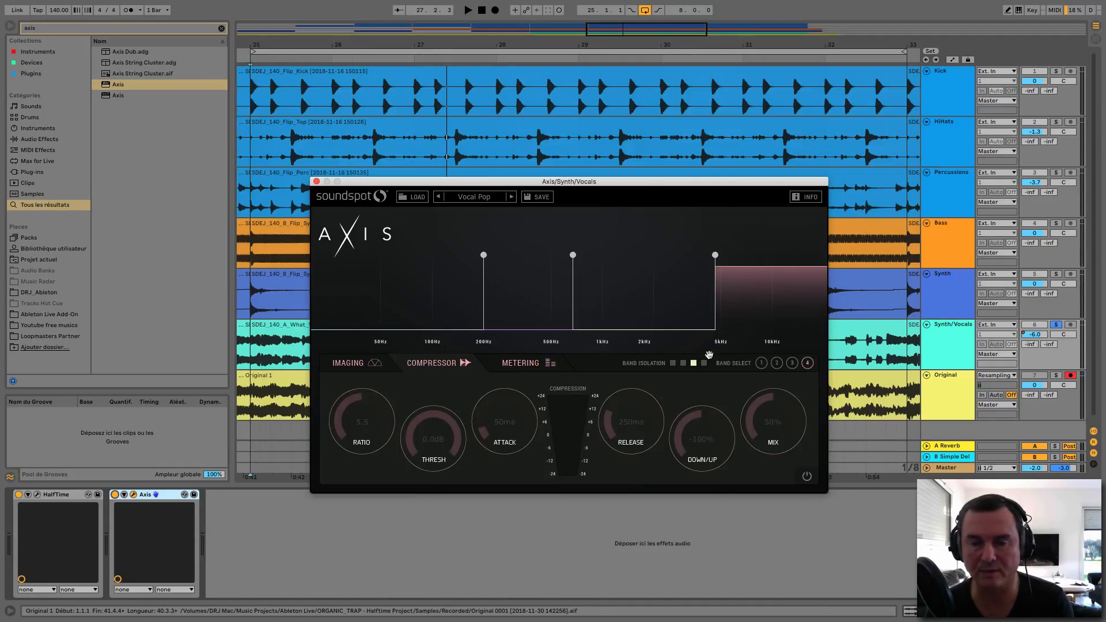
pyautogui.press('space')
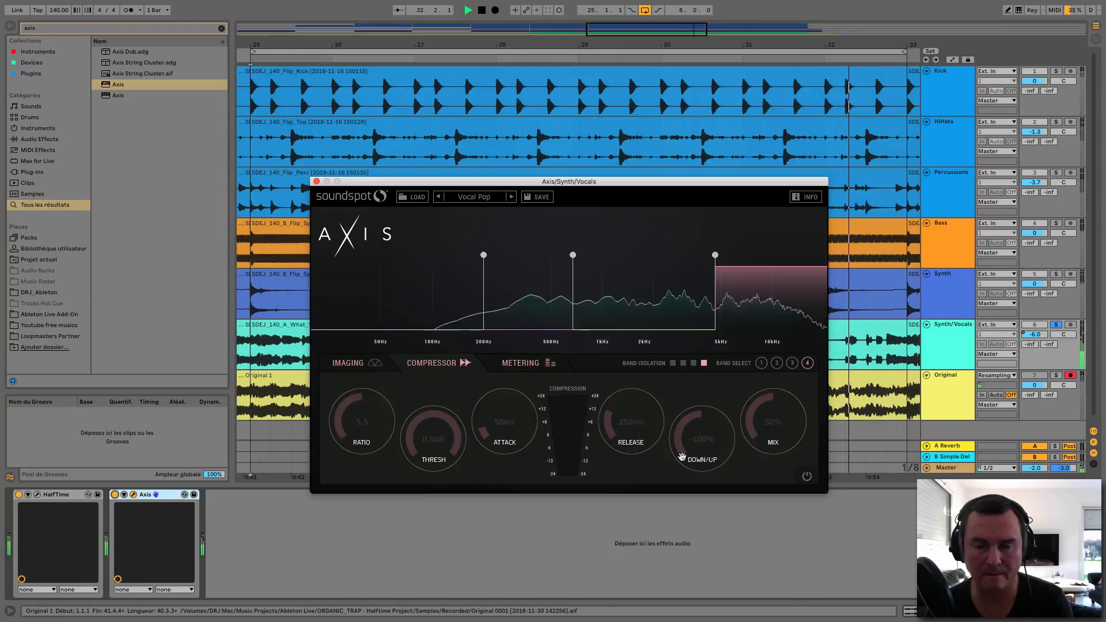
pyautogui.click(807, 477)
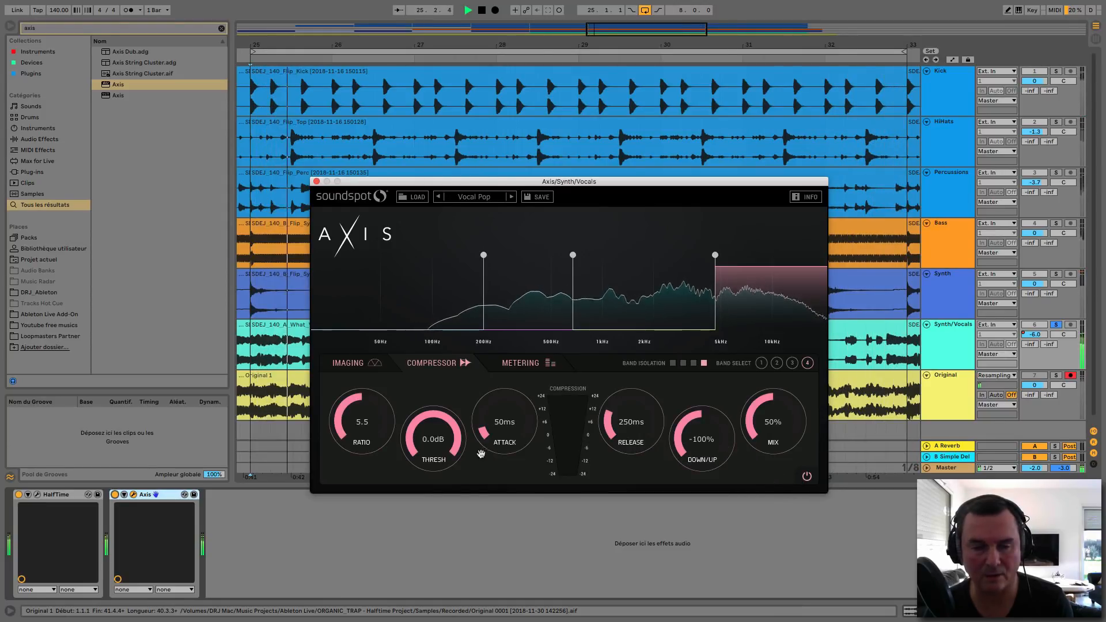
pyautogui.moveTo(452, 424); pyautogui.dragTo(514, 553)
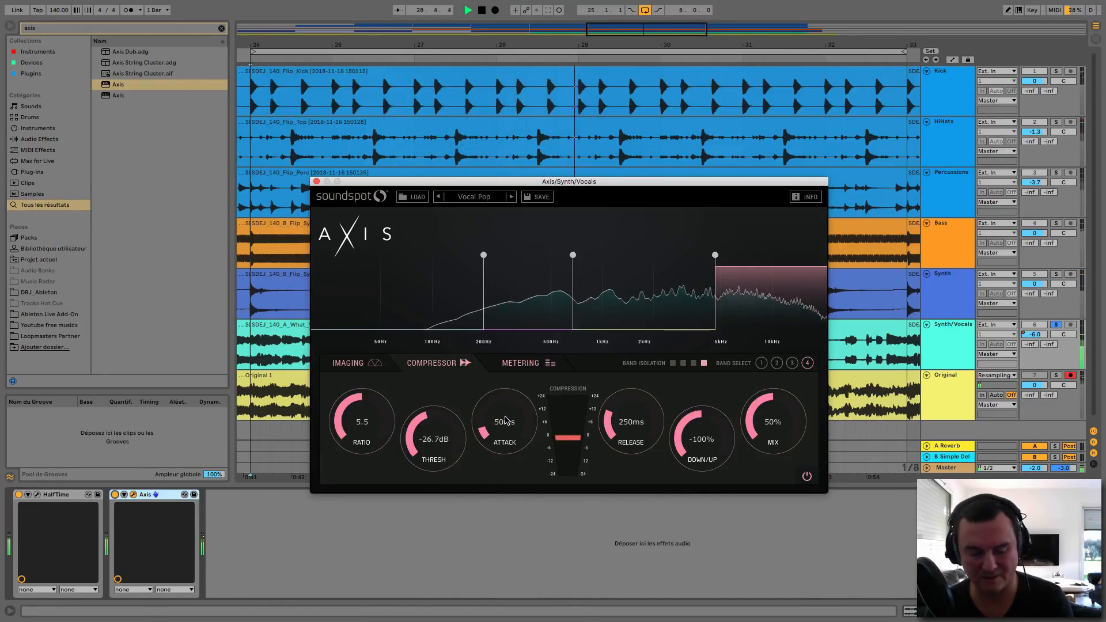
# Step: Restart playback with band 3 isolated and set that band's compressor down/up amount to 11%
pyautogui.press('space')
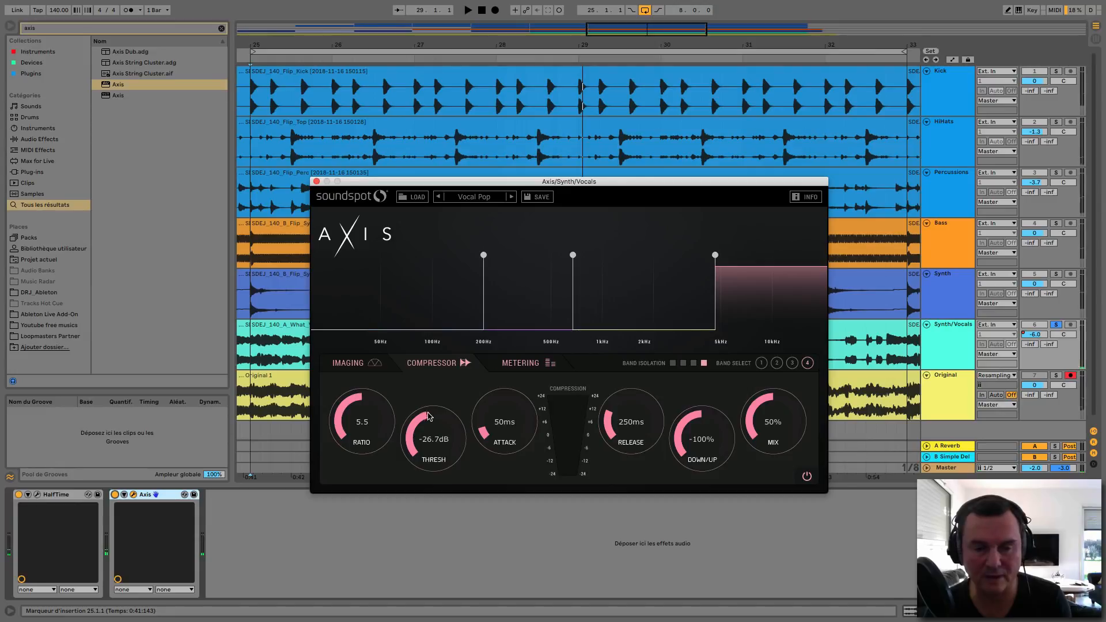
pyautogui.press('space')
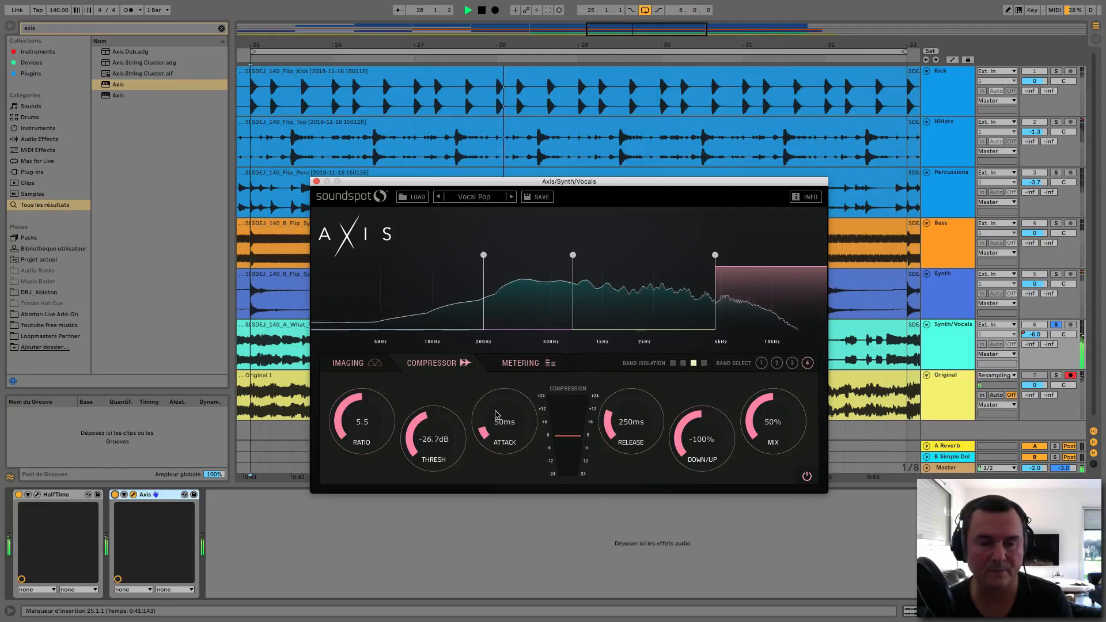
pyautogui.click(648, 314)
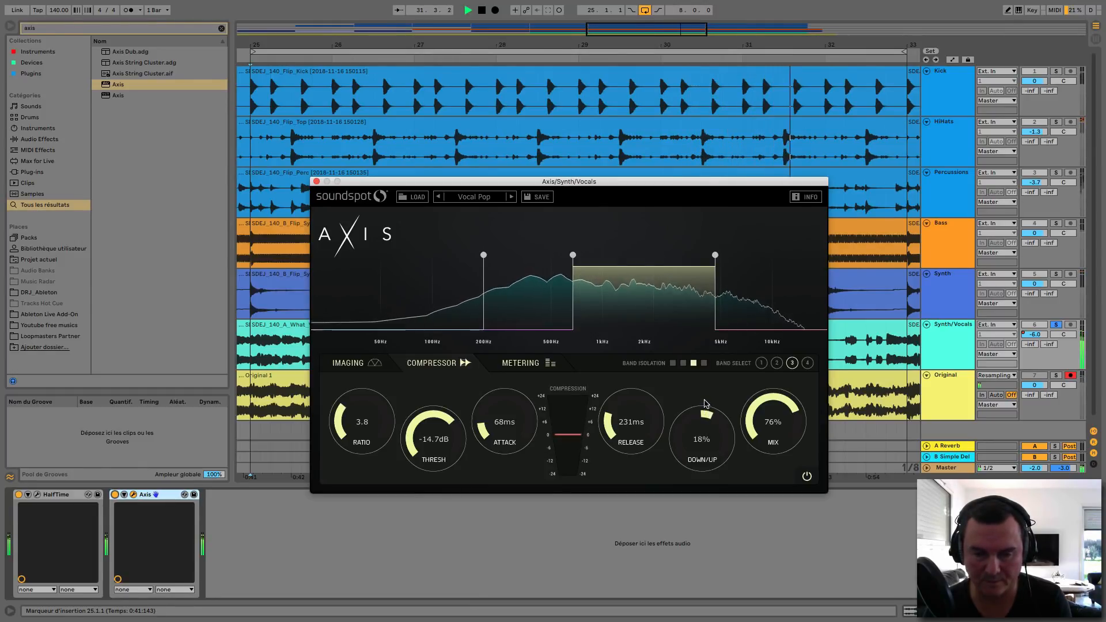
pyautogui.moveTo(704, 388); pyautogui.dragTo(703, 410)
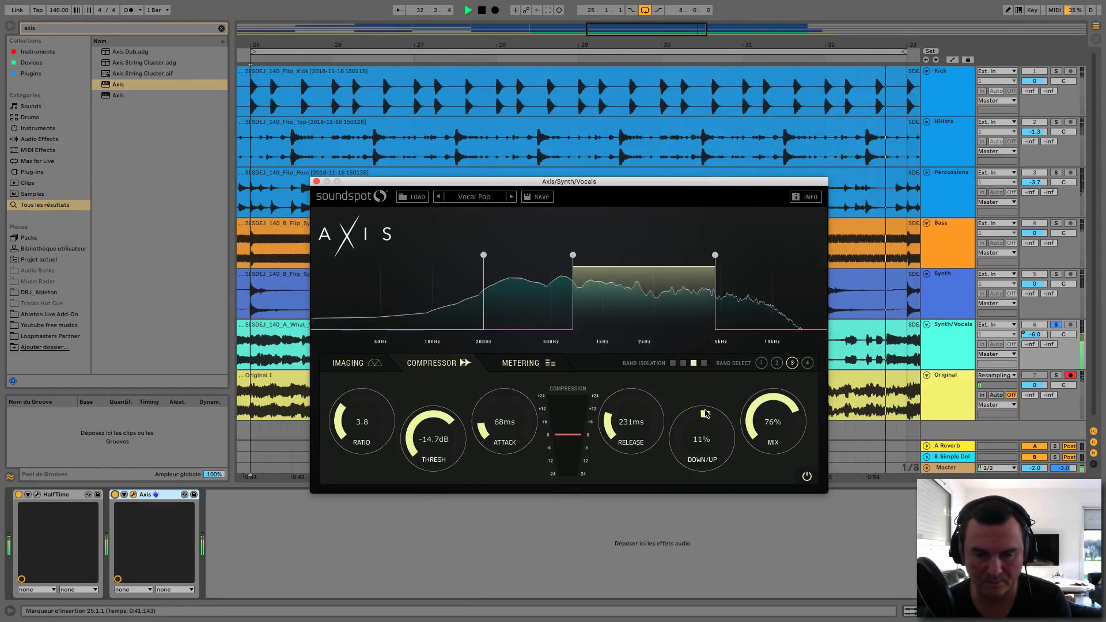
# Step: Isolate band 2, try its compressor with the down/up amount at -99%, and switch that compressor off again
pyautogui.click(537, 309)
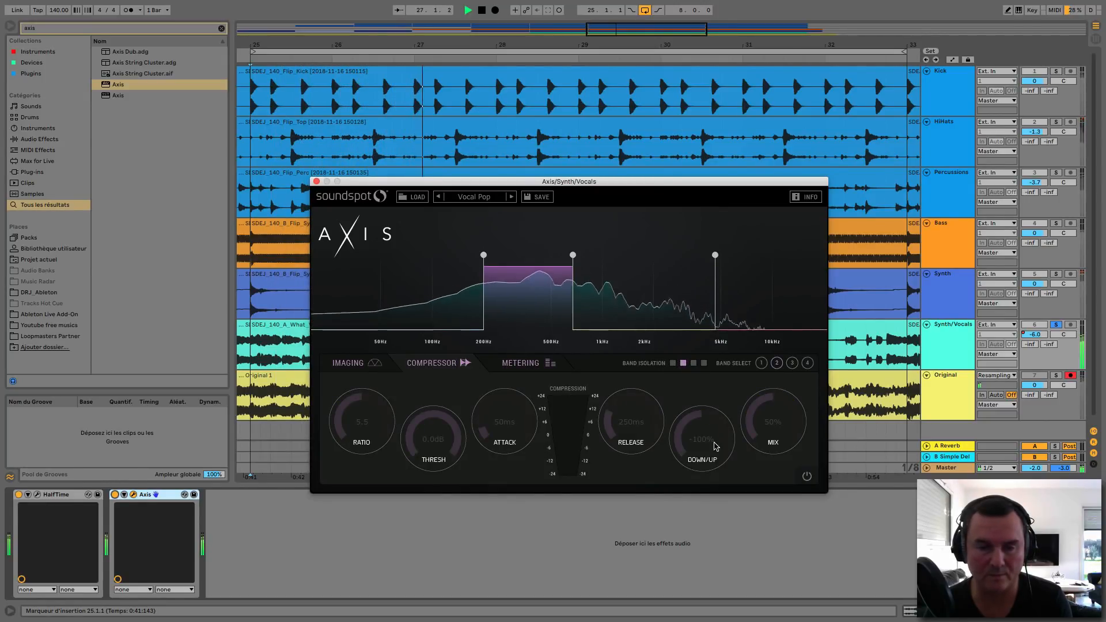
pyautogui.click(807, 477)
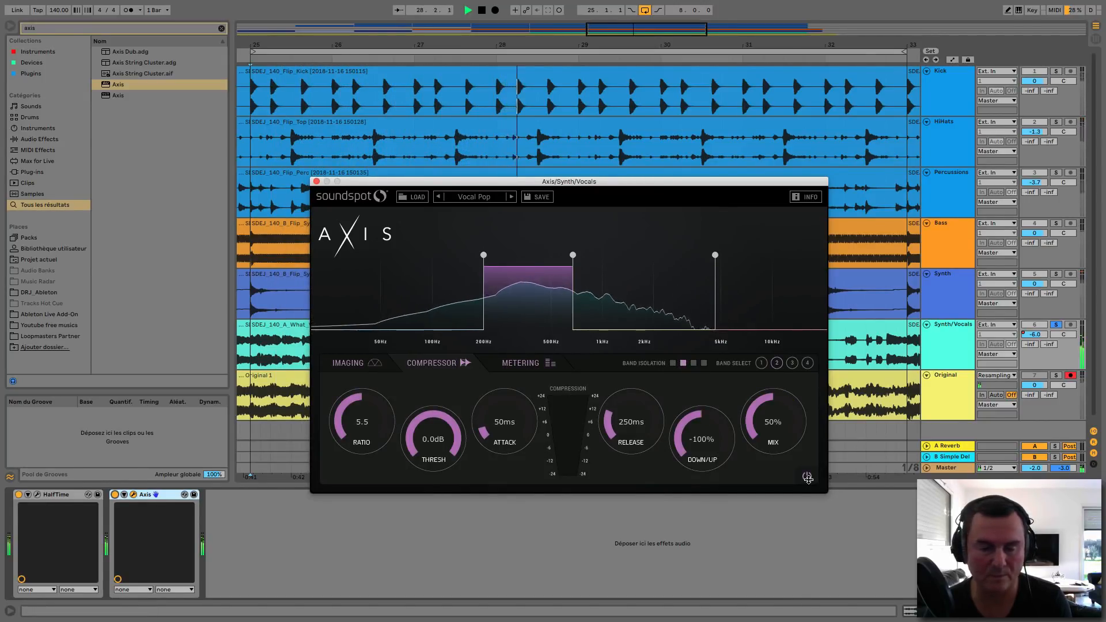
pyautogui.moveTo(681, 450)
pyautogui.mouseDown()
pyautogui.moveTo(679, 358)
pyautogui.moveTo(683, 459)
pyautogui.mouseUp()
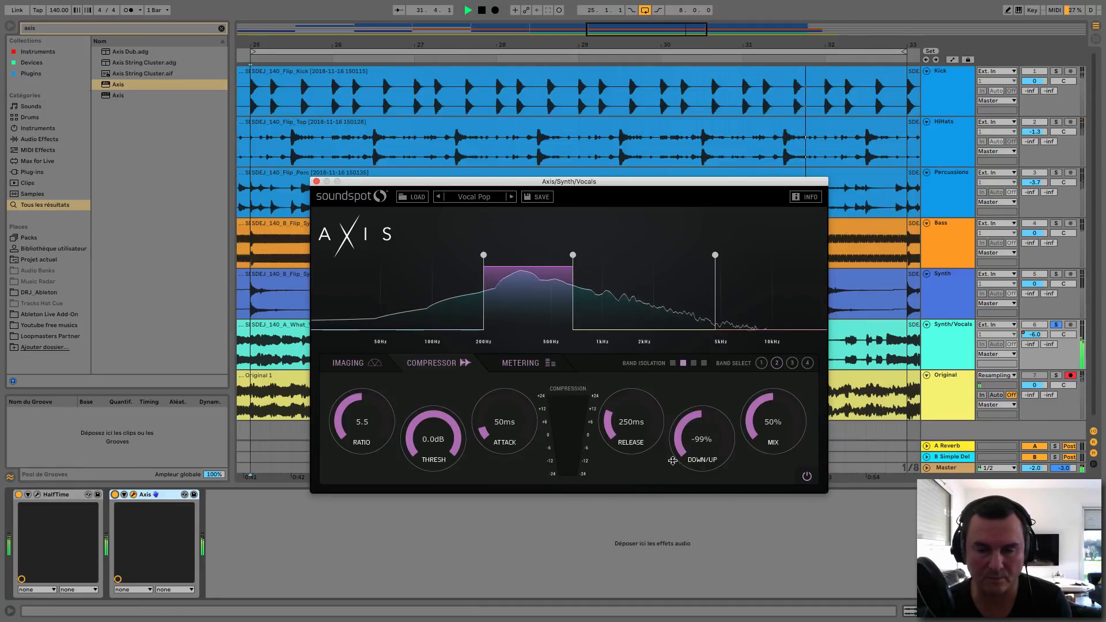
pyautogui.press('space')
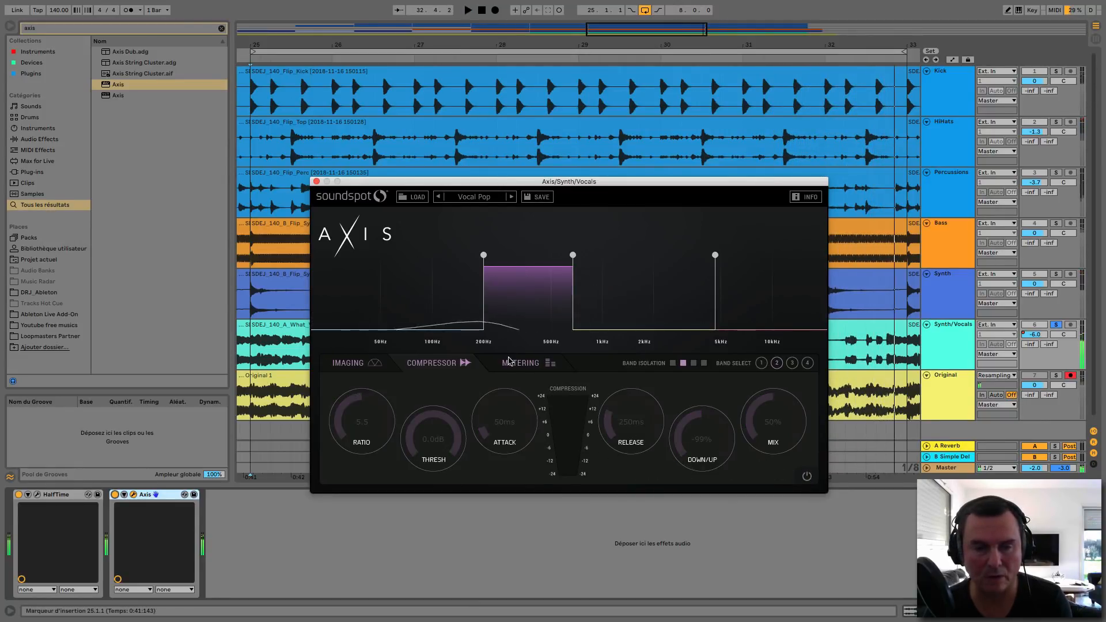
# Step: Isolate band 1 during playback and set its imaging S-Spread to -100%
pyautogui.click(442, 304)
pyautogui.press('space')
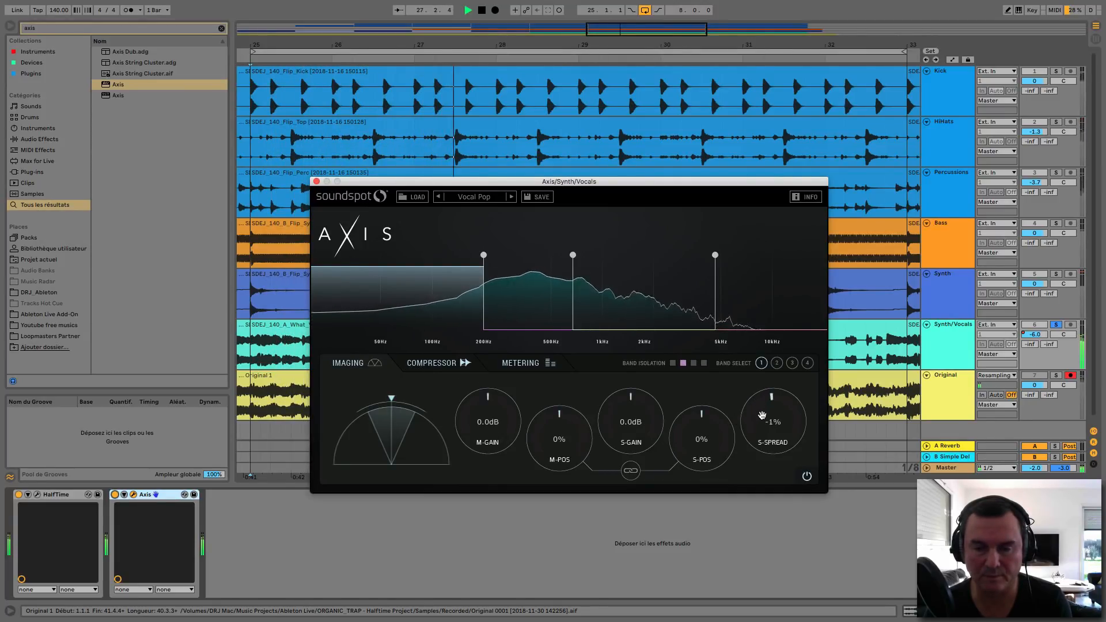
pyautogui.moveTo(760, 399); pyautogui.dragTo(771, 461)
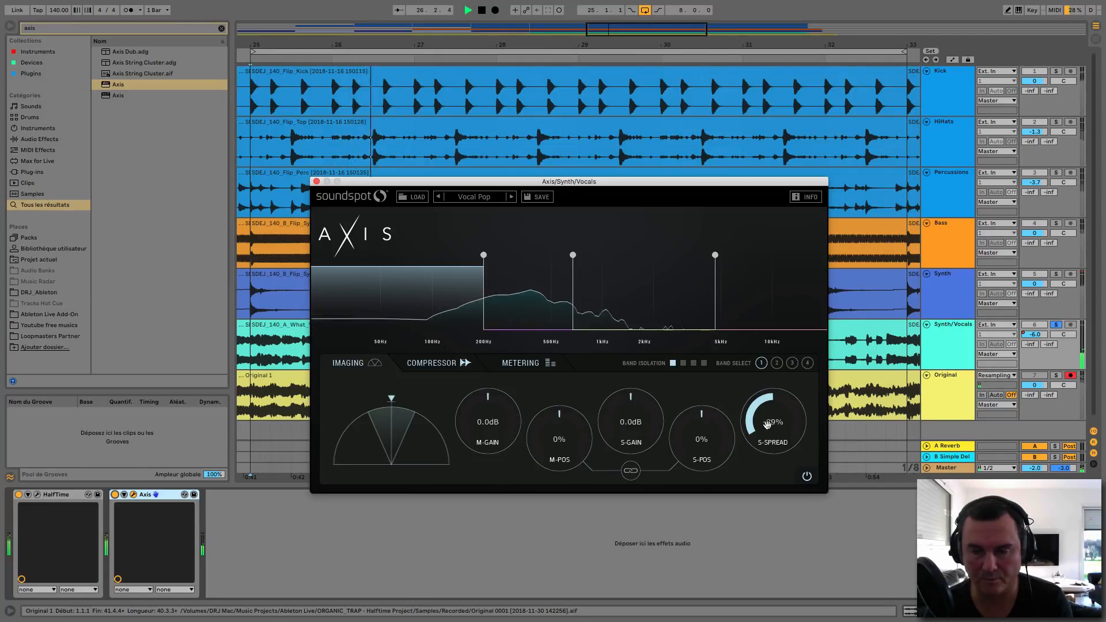
pyautogui.moveTo(767, 425); pyautogui.dragTo(711, 382)
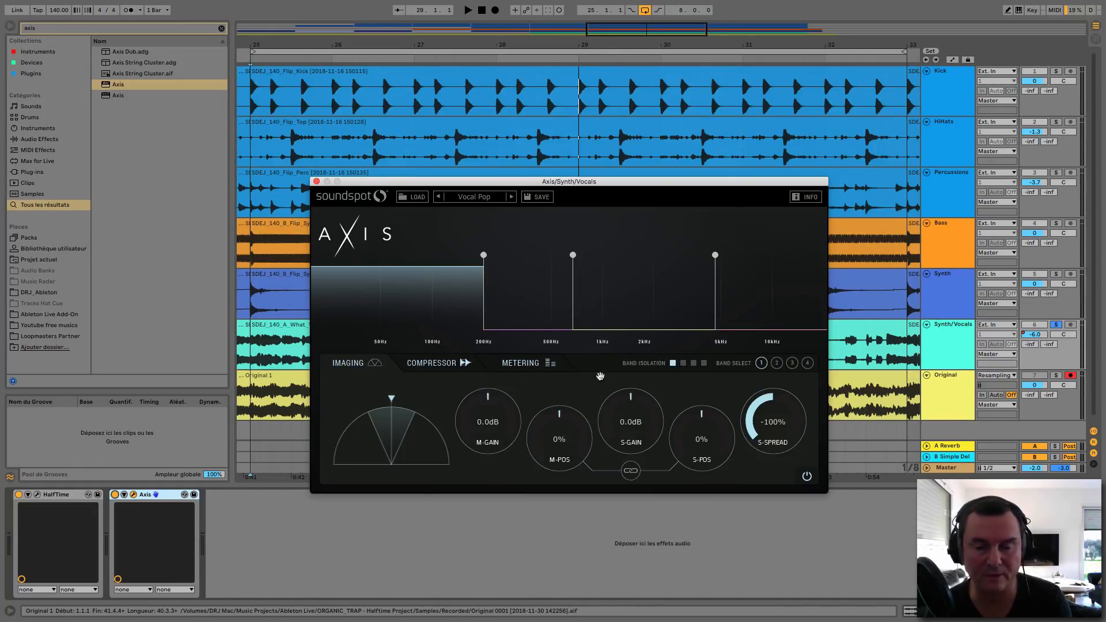
# Step: Compare the isolated band 1 with its imaging switched off and back on during playback, and end the band isolation
pyautogui.press('space')
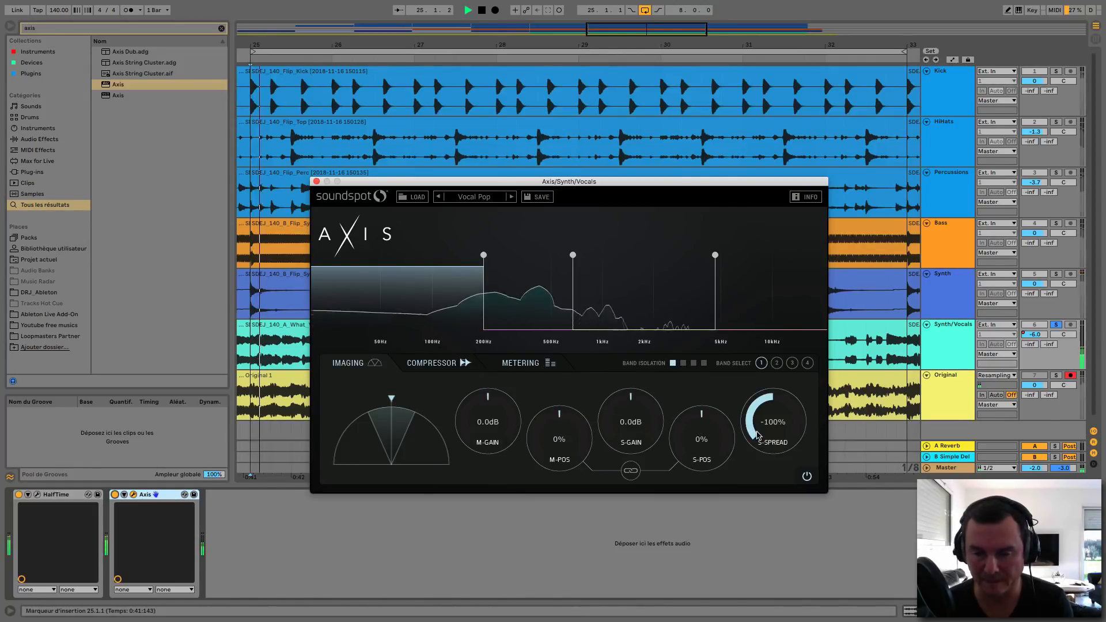
pyautogui.click(807, 476)
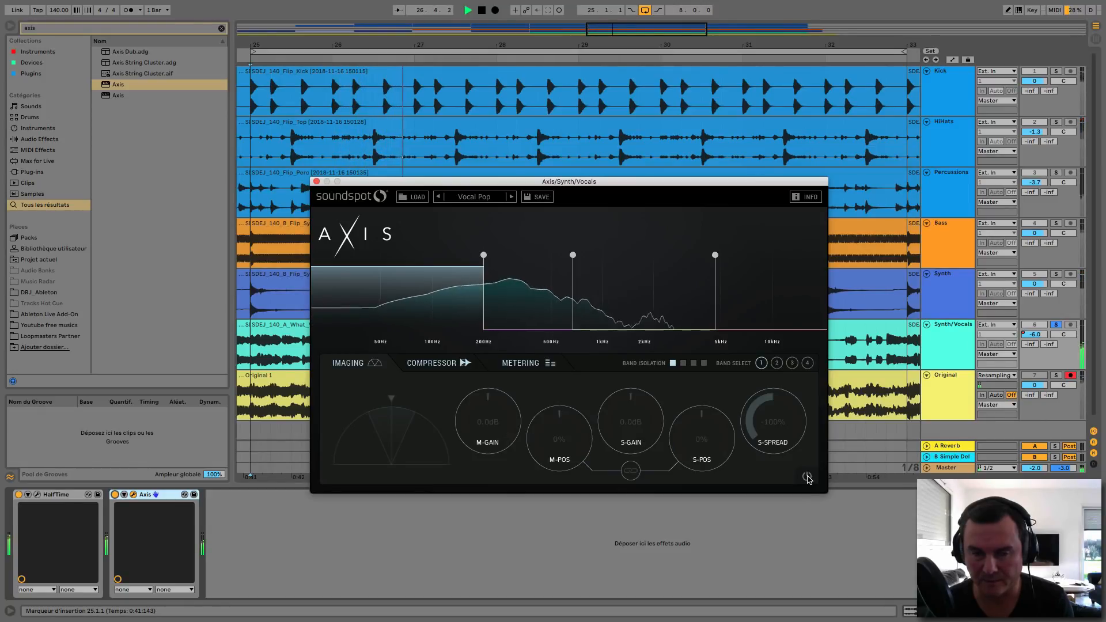
pyautogui.click(806, 477)
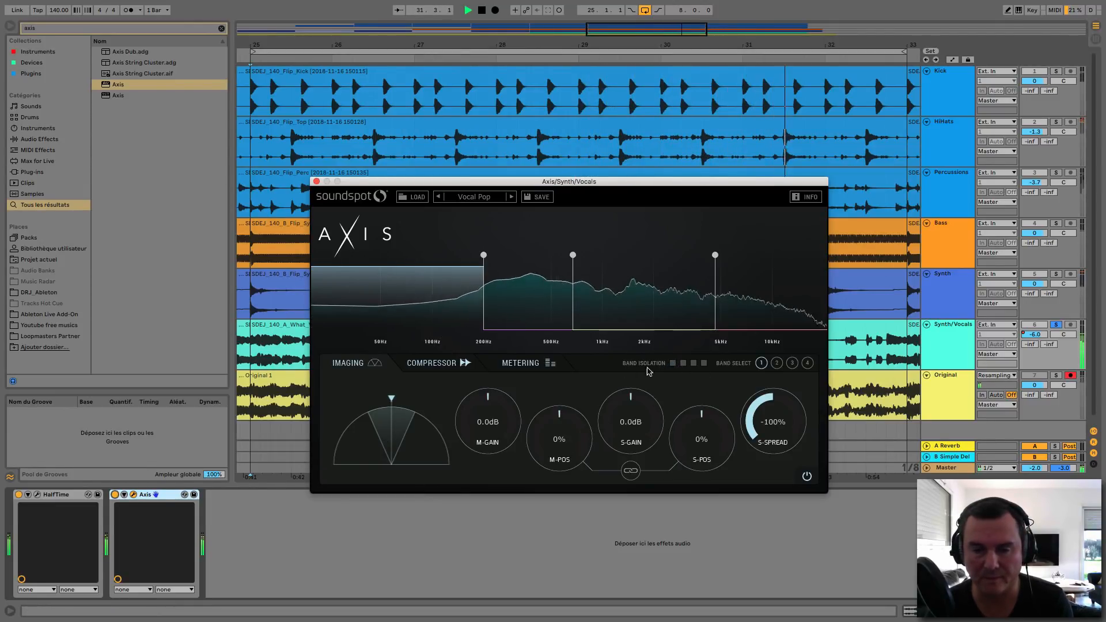
# Step: Play the Synth/Vocals track with Axis bypassed and reactivated, stop playback and close the Axis window
pyautogui.click(115, 495)
pyautogui.press('space')
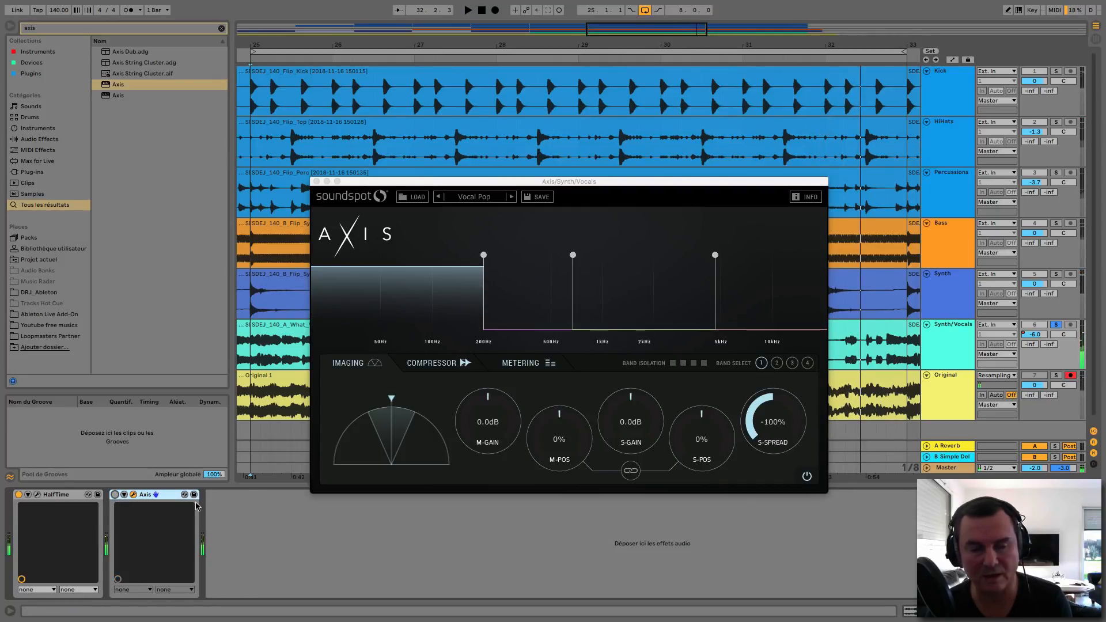
pyautogui.press('space')
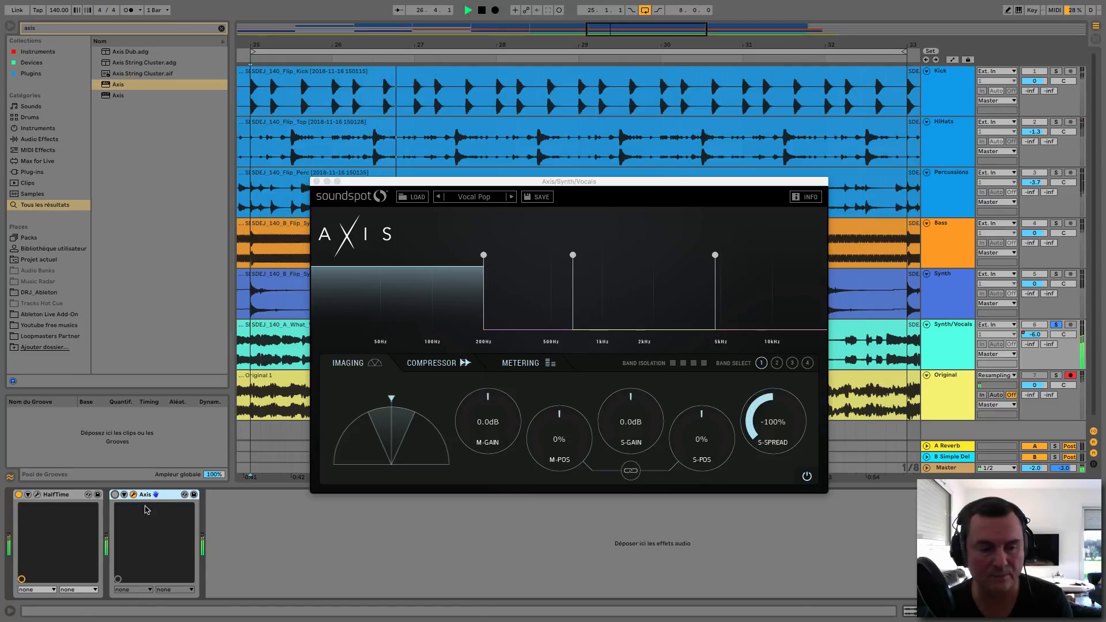
pyautogui.press('0')
pyautogui.press('space')
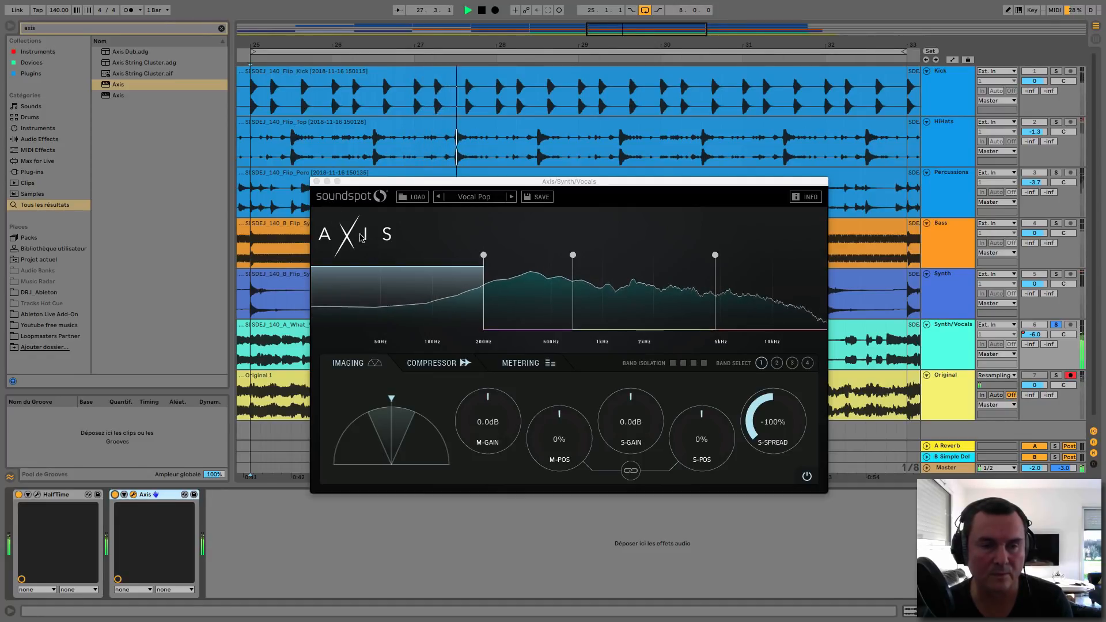
pyautogui.press('space')
pyautogui.click(316, 181)
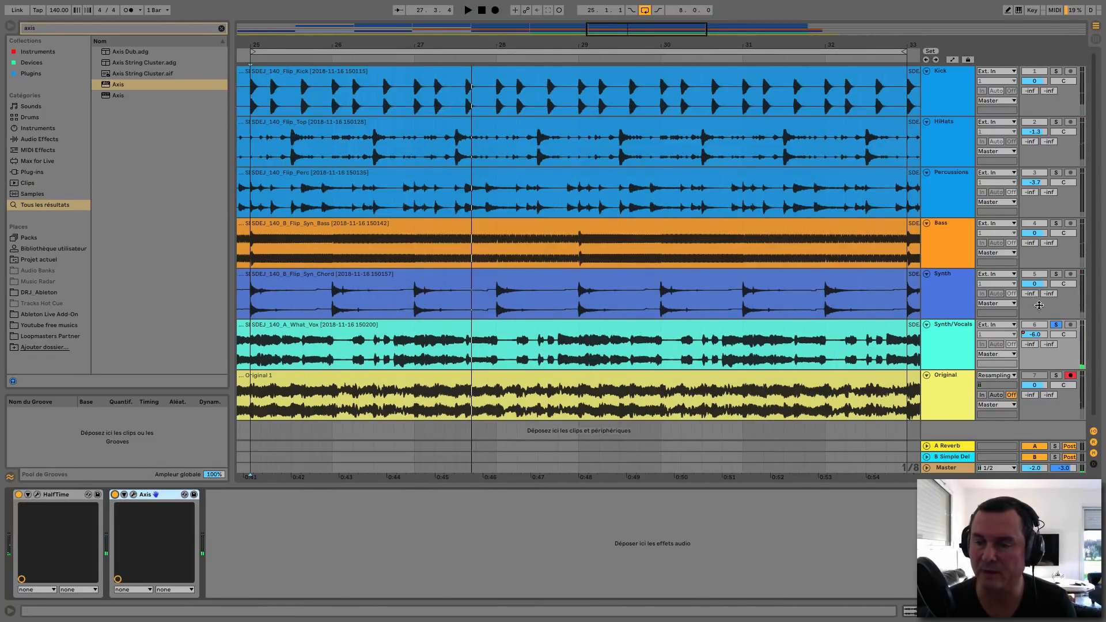
# Step: Turn off solo on the Synth/Vocals track and review the devices on each track from Kick to Original
pyautogui.click(1057, 326)
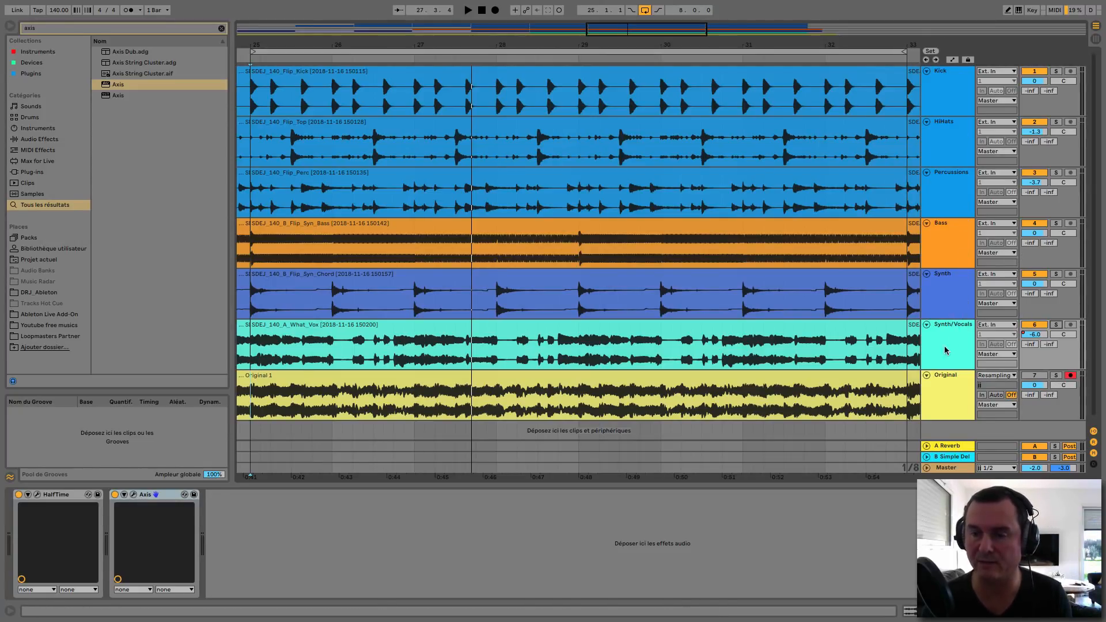
pyautogui.click(952, 93)
pyautogui.click(955, 147)
pyautogui.click(949, 189)
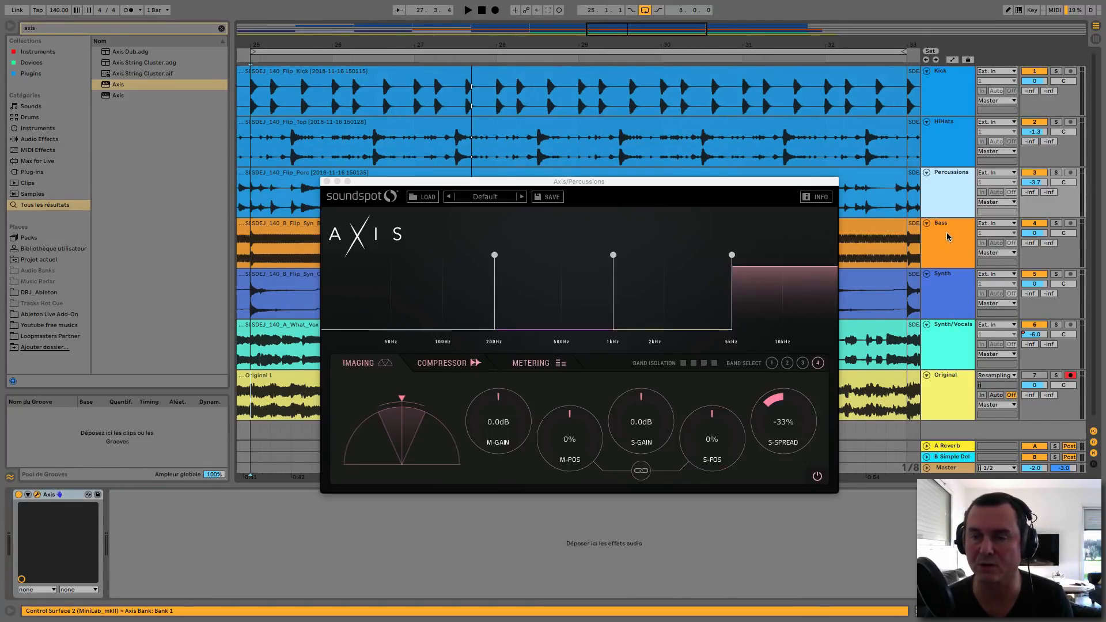
pyautogui.click(952, 242)
pyautogui.click(954, 293)
pyautogui.click(949, 326)
pyautogui.click(951, 385)
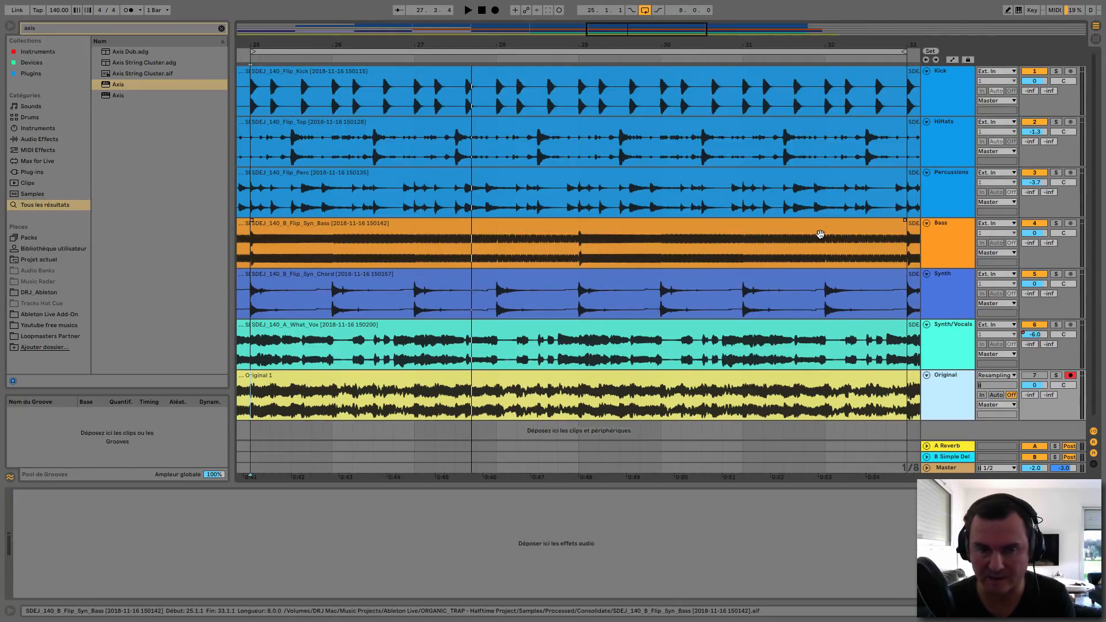
# Step: Play the full processed mix and alternate it with the soloed Original track, leaving Original soloed
pyautogui.press('space')
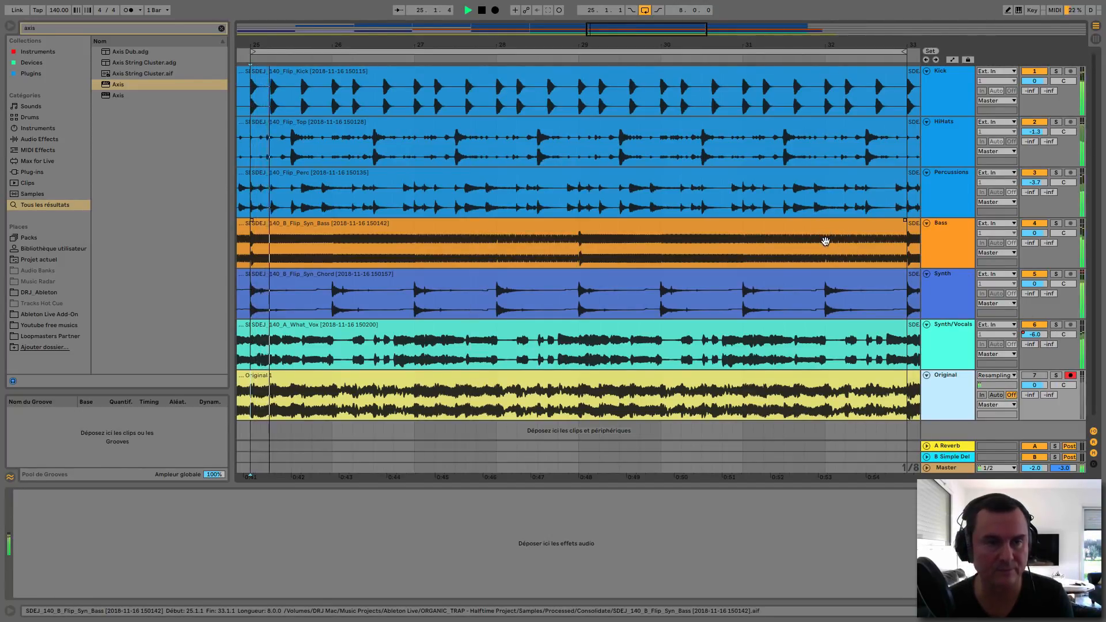
pyautogui.click(1056, 377)
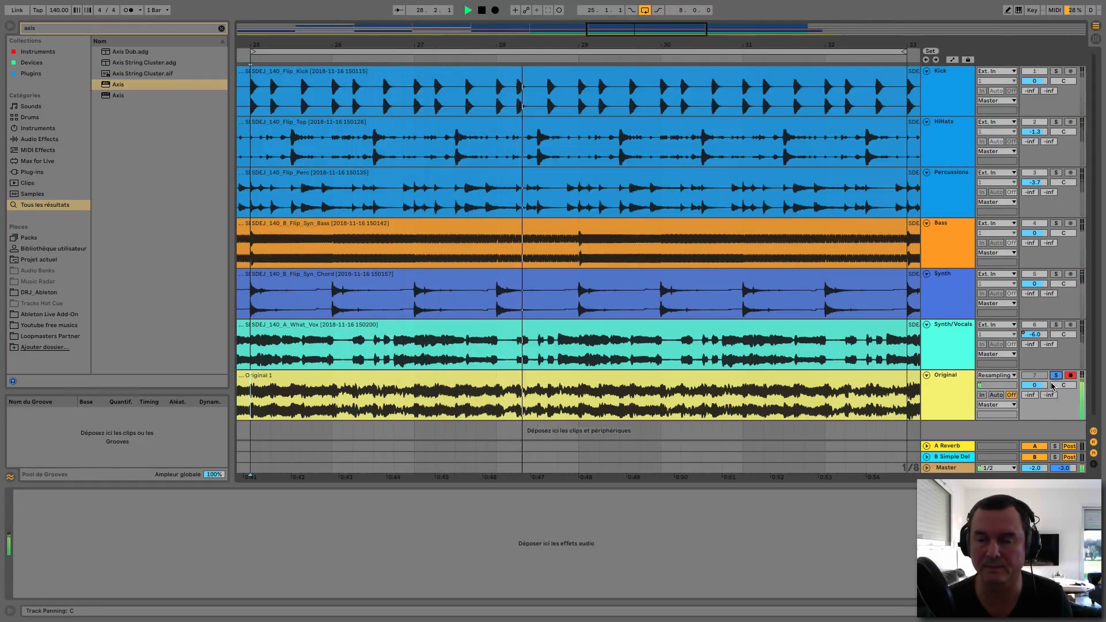
pyautogui.click(1056, 377)
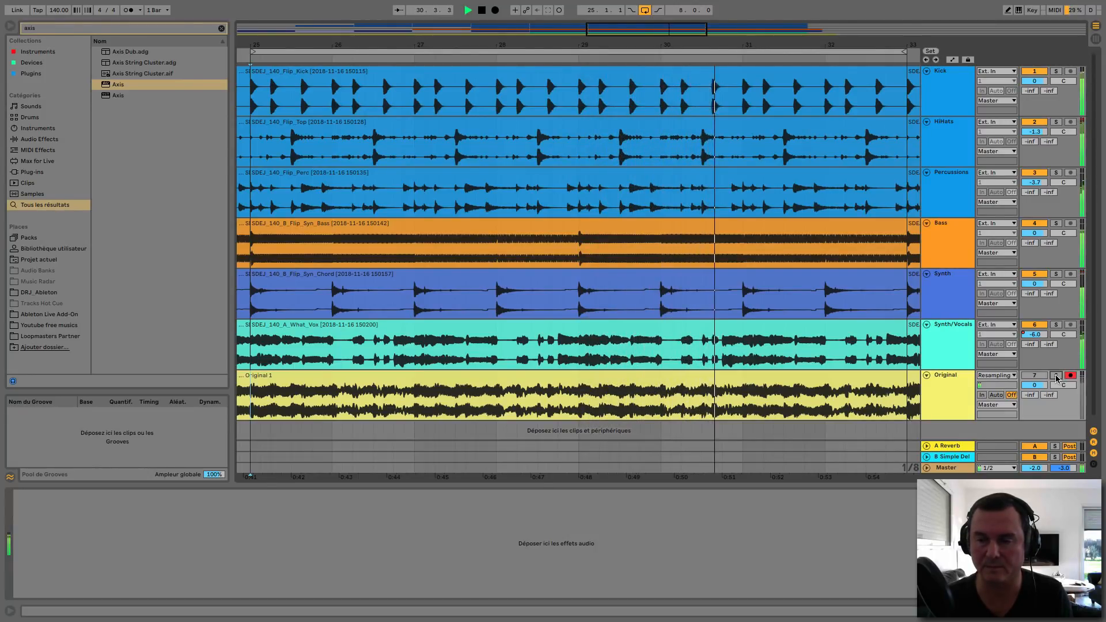
pyautogui.click(1056, 377)
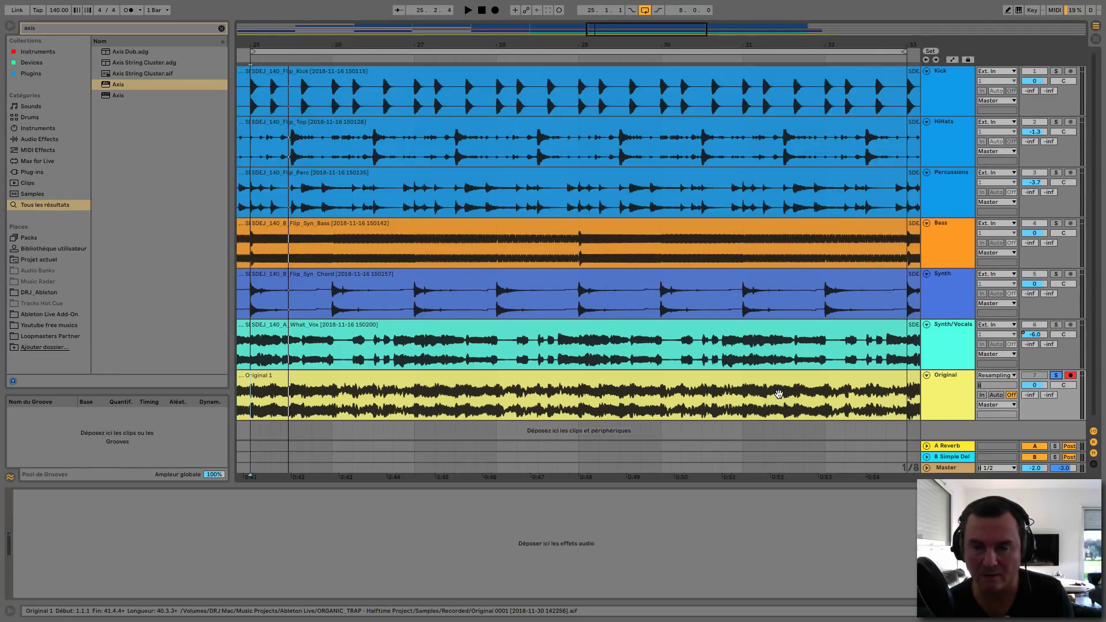
# Step: Play the soloed Original track twice from the loop start, stopping after each listen
pyautogui.press('space')
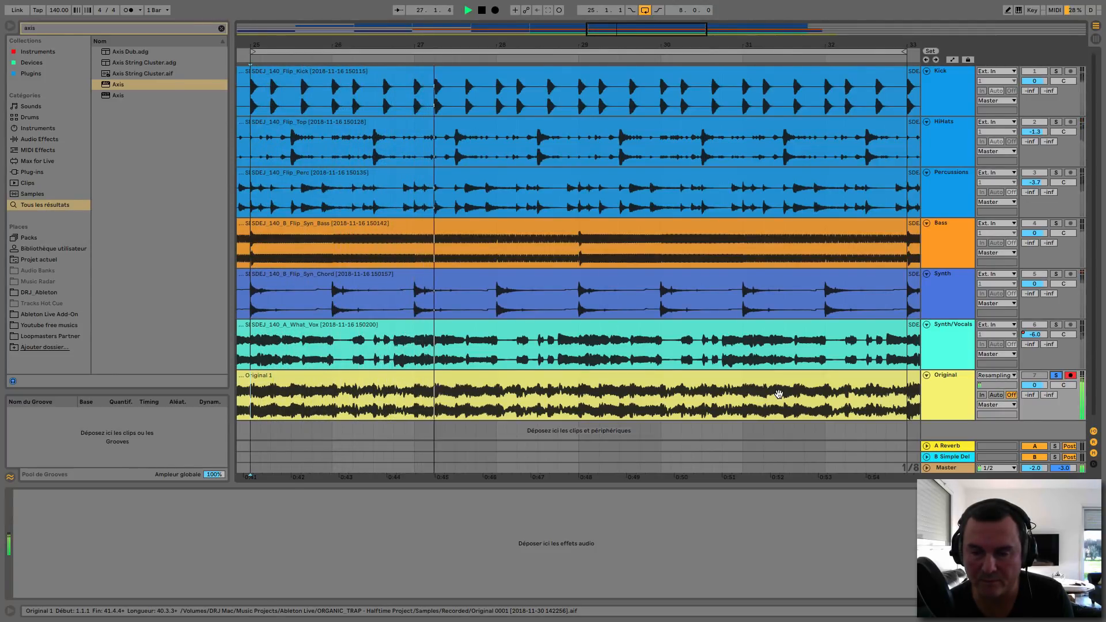
pyautogui.press('space')
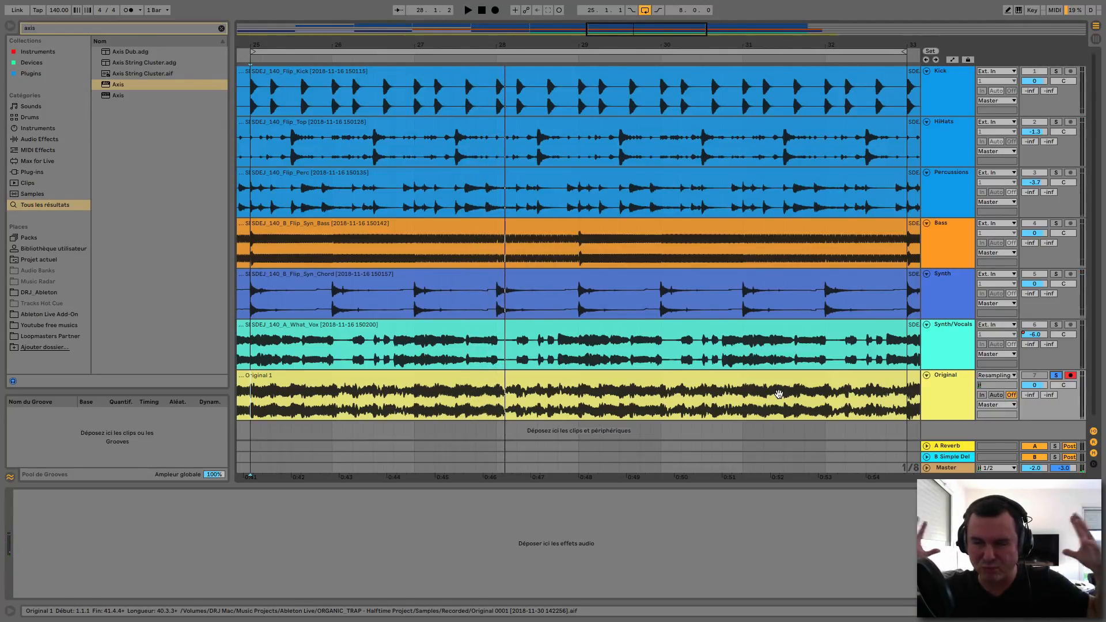
pyautogui.press('space')
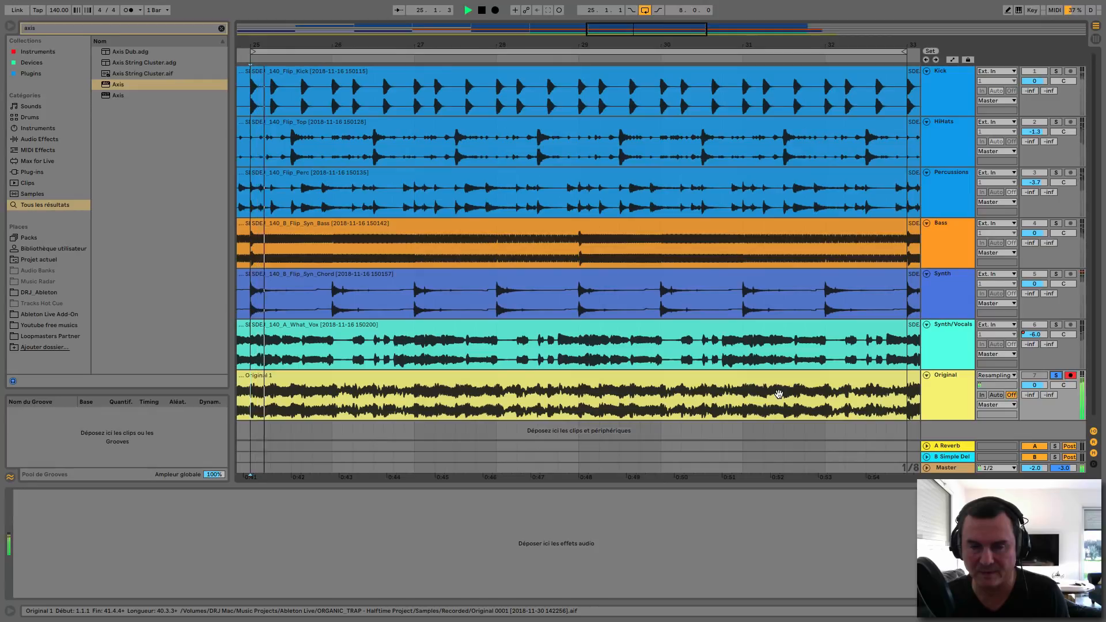
pyautogui.press('space')
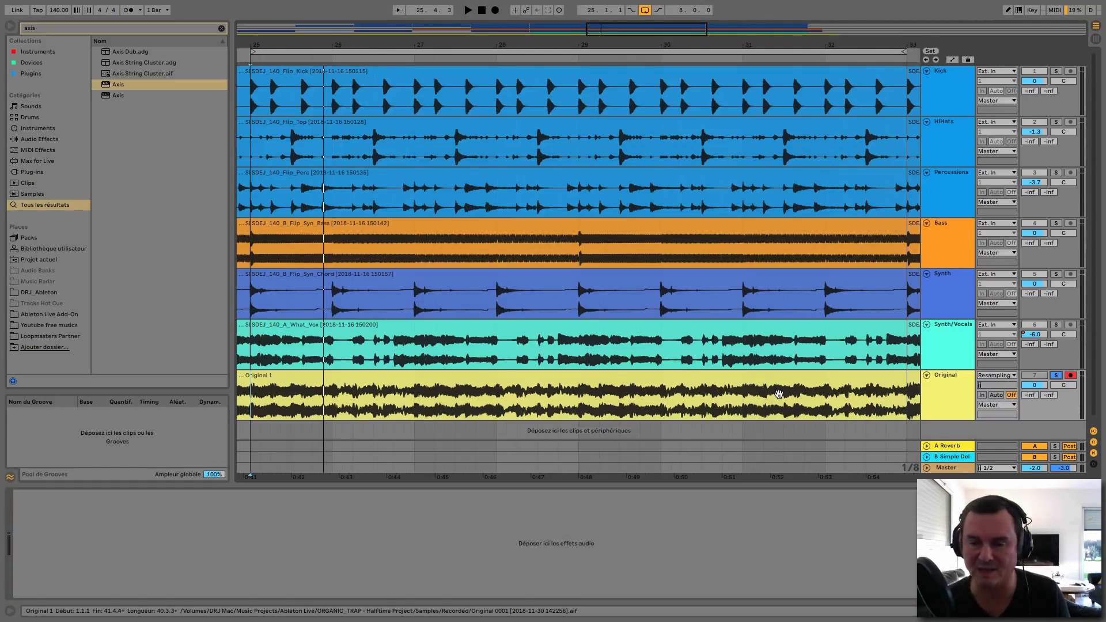
# Step: Play the Original track once more, turn off its solo to hear the processed mix, and stop playback
pyautogui.press('space')
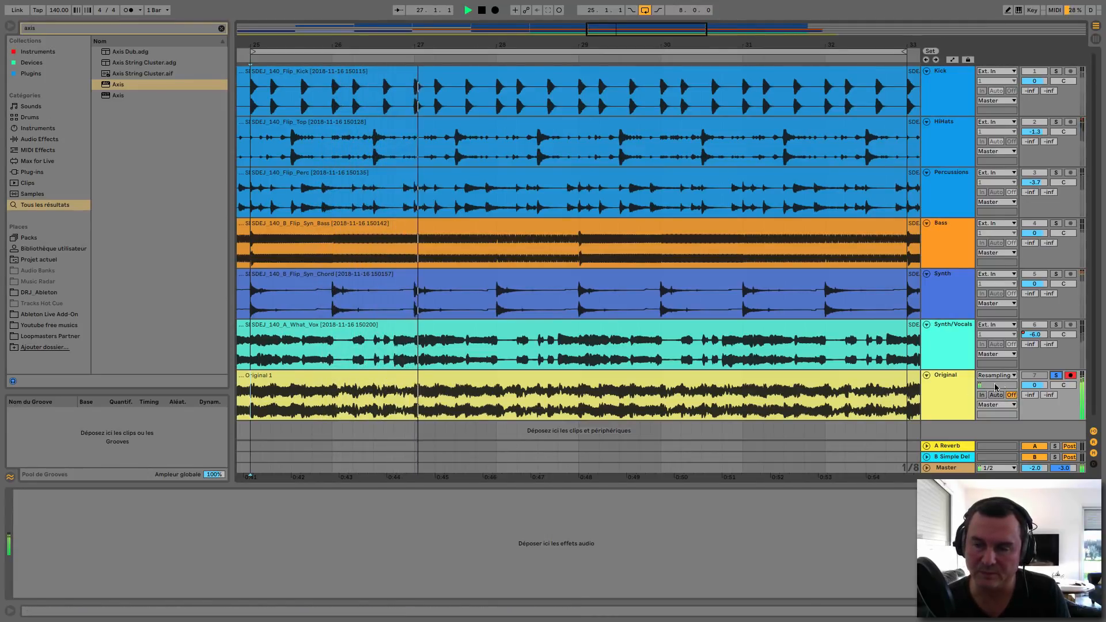
pyautogui.click(1057, 376)
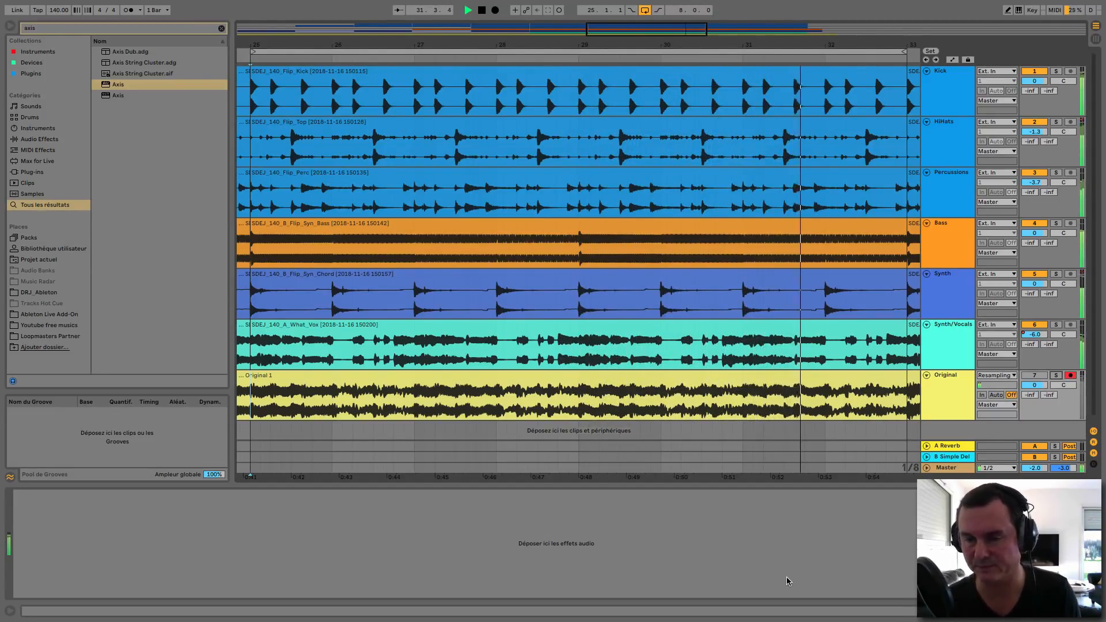
pyautogui.press('space')
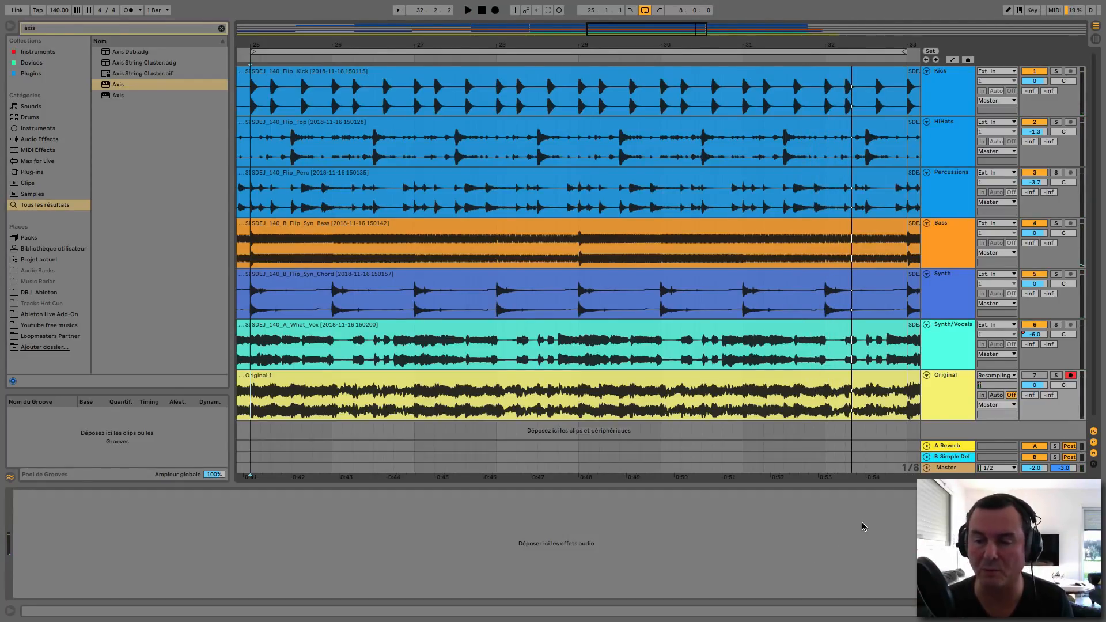
# Step: Add Axis after the Ozone 8 Imager on the Master track and deactivate the Ozone device
pyautogui.click(945, 468)
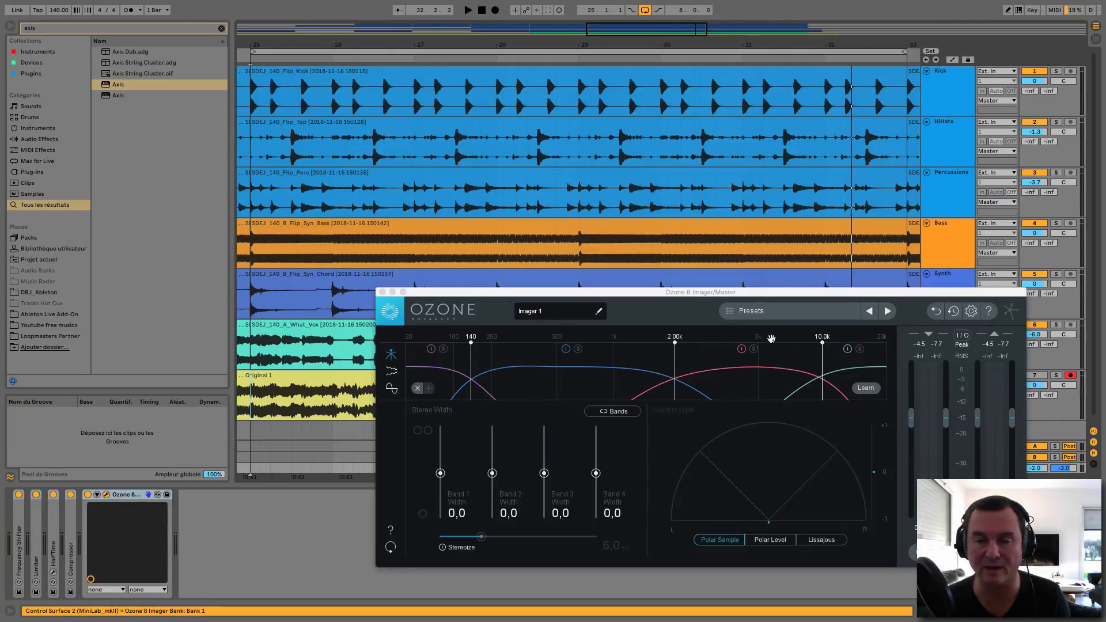
pyautogui.click(383, 292)
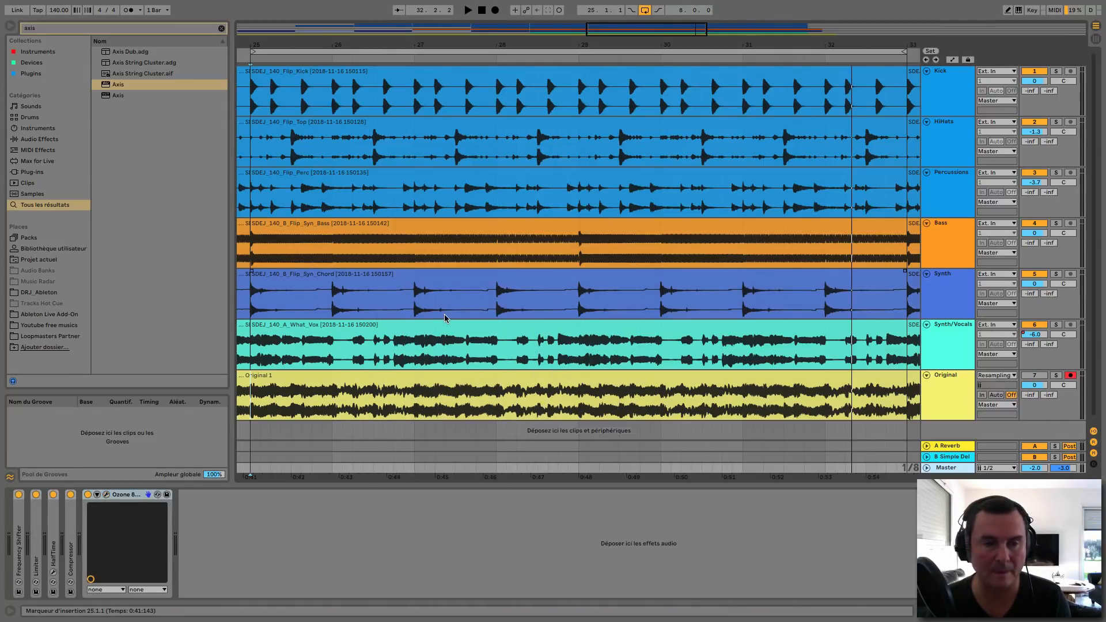
pyautogui.click(106, 87)
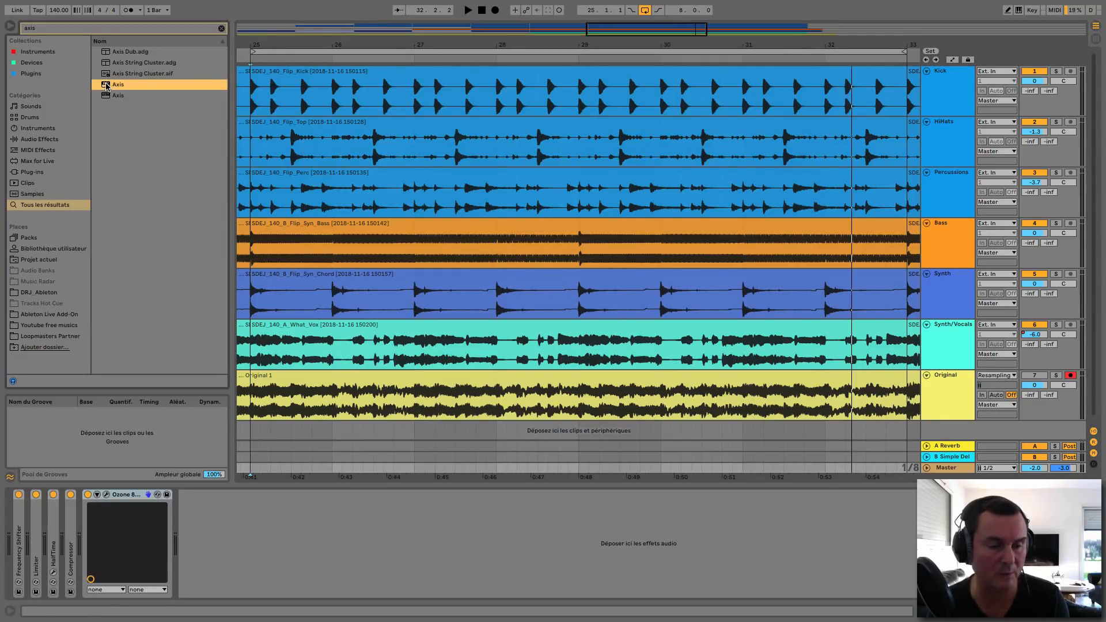
pyautogui.moveTo(107, 86); pyautogui.dragTo(256, 526)
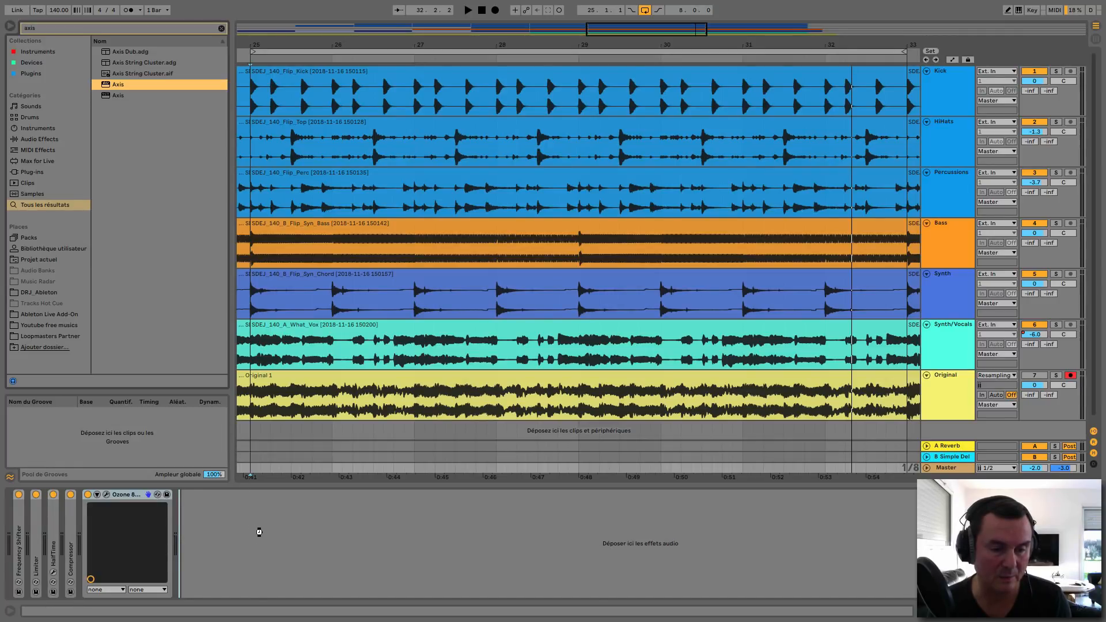
pyautogui.click(88, 494)
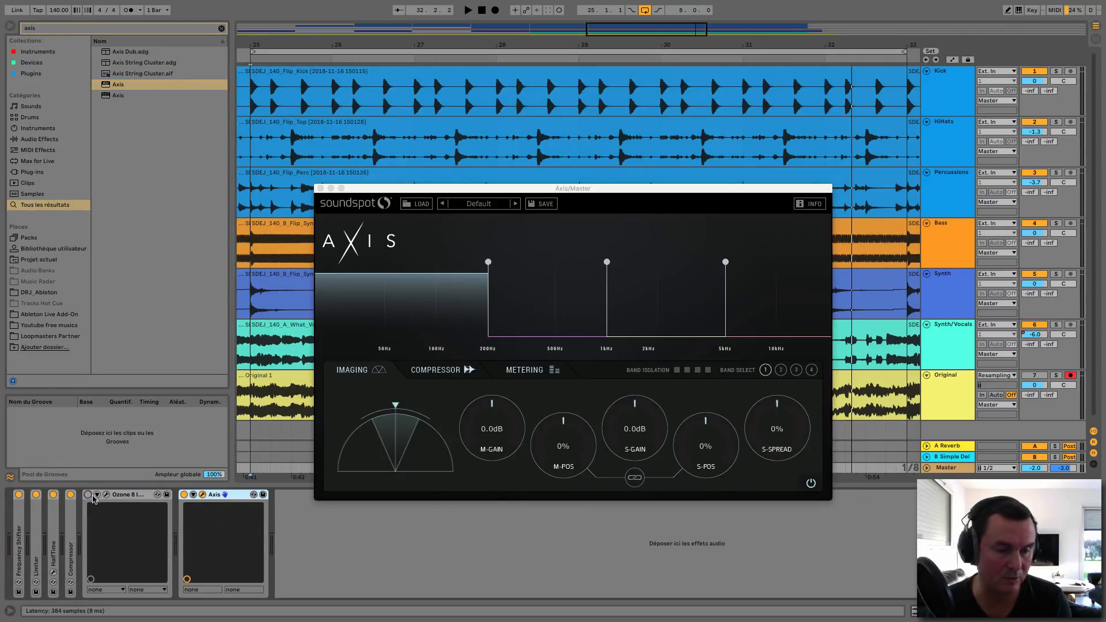
pyautogui.click(124, 497)
pyautogui.click(223, 496)
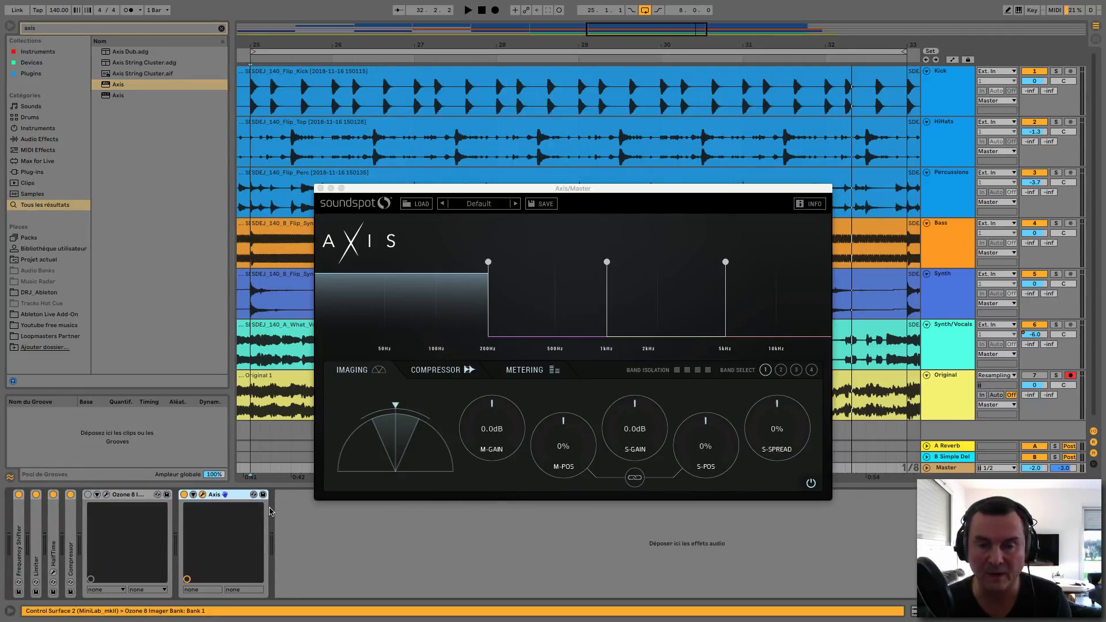
# Step: Load the Light Brighten mastering preset in the Master's Axis and play the mix with Axis bypassed and active
pyautogui.click(420, 204)
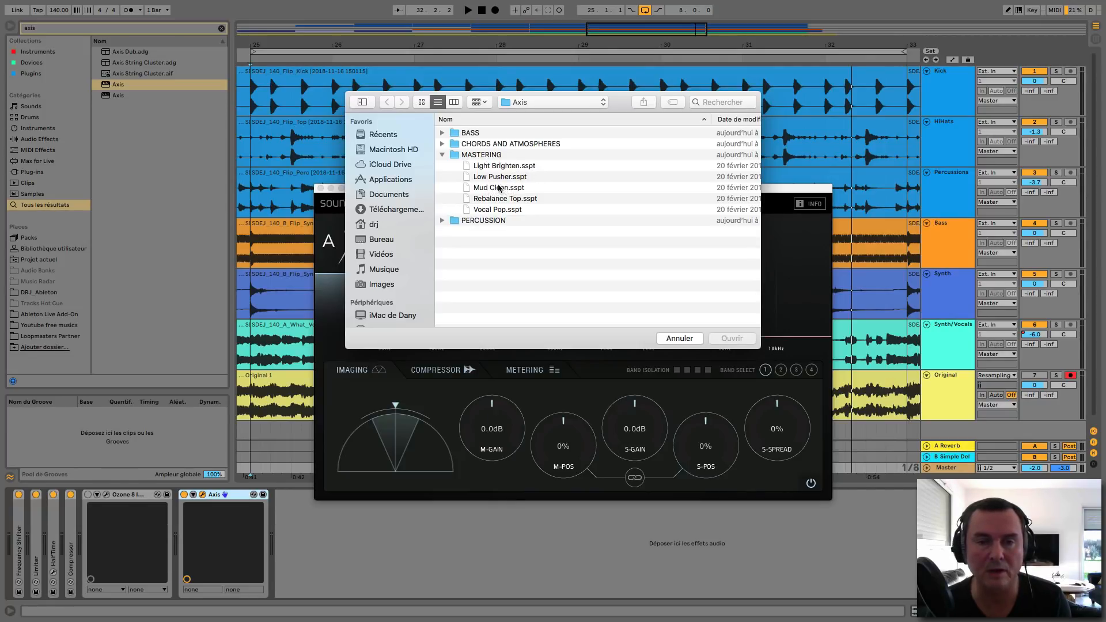
pyautogui.click(495, 167)
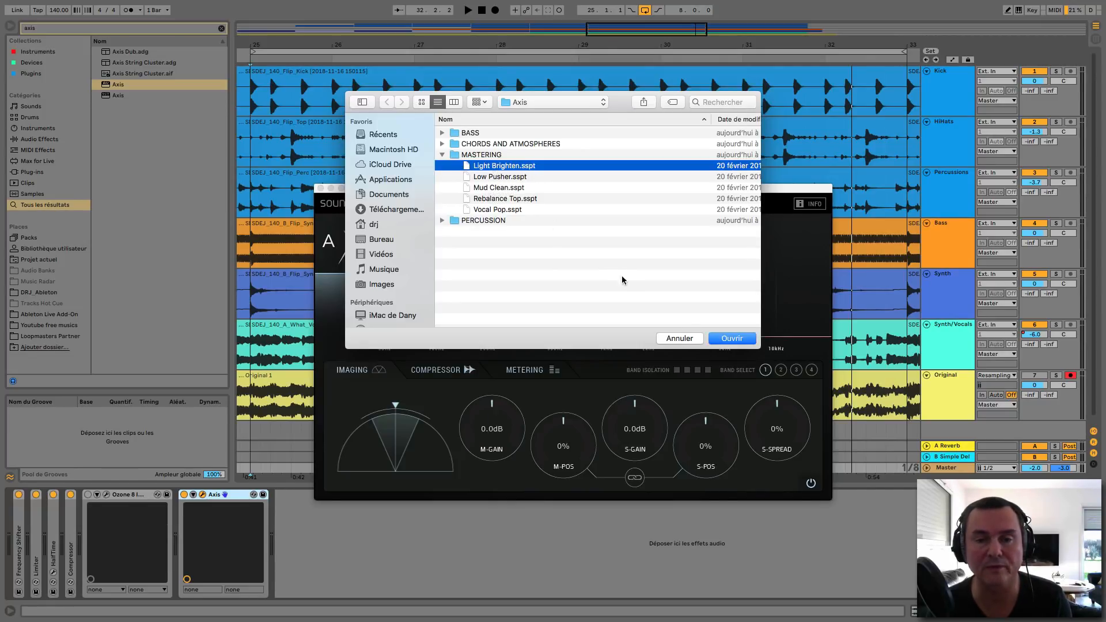
pyautogui.click(721, 339)
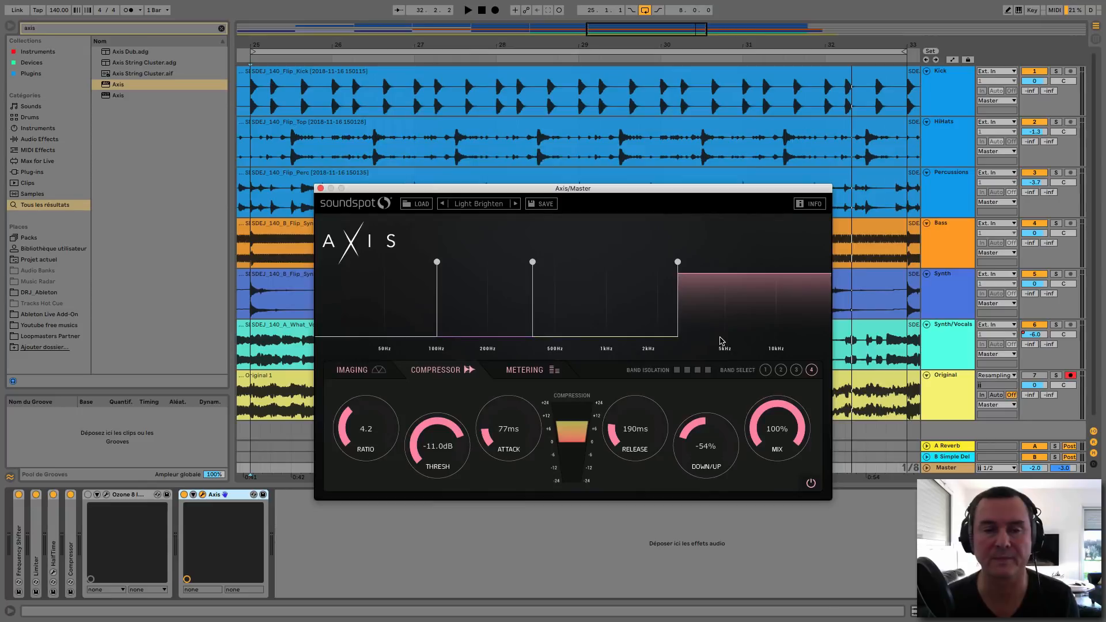
pyautogui.click(183, 496)
pyautogui.press('space')
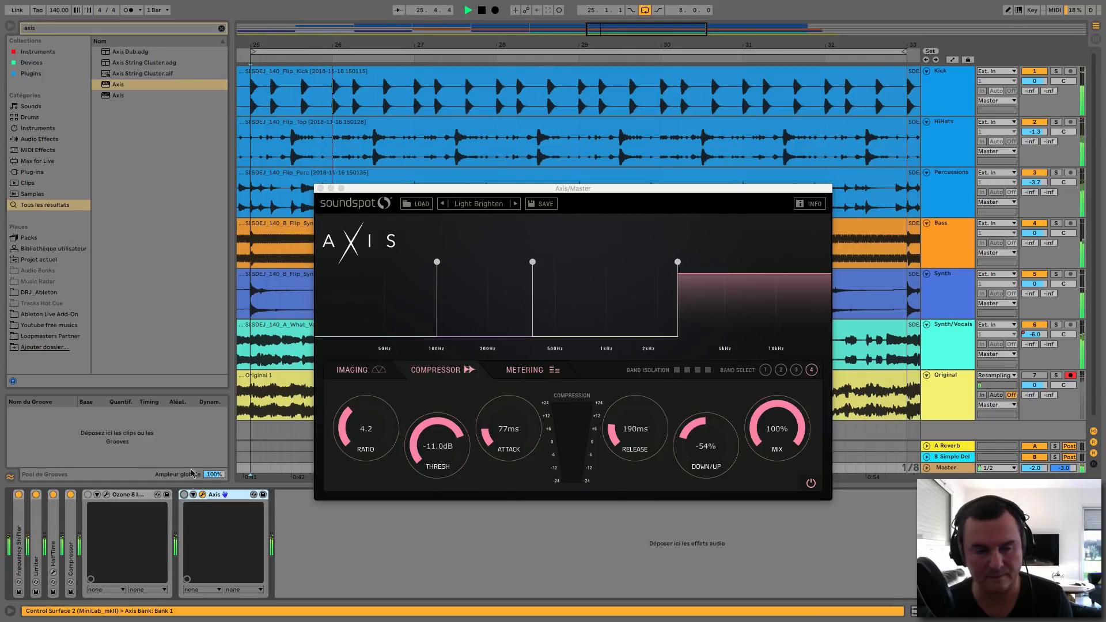
pyautogui.click(184, 496)
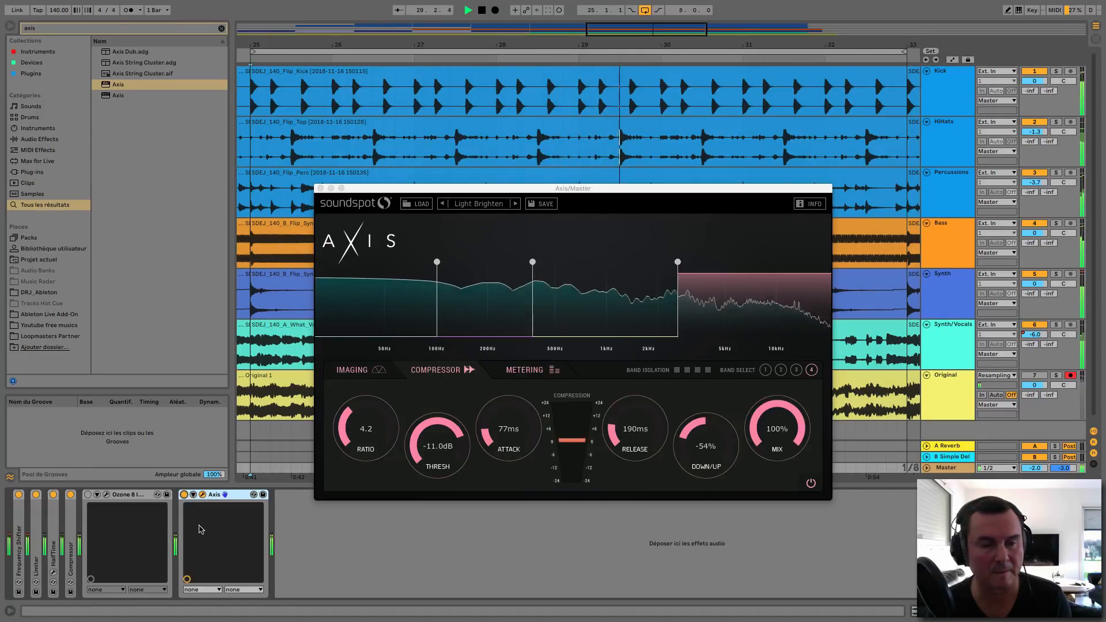
# Step: Load the Low Pusher mastering preset in Axis and compare the playing mix with the device on and off
pyautogui.click(418, 203)
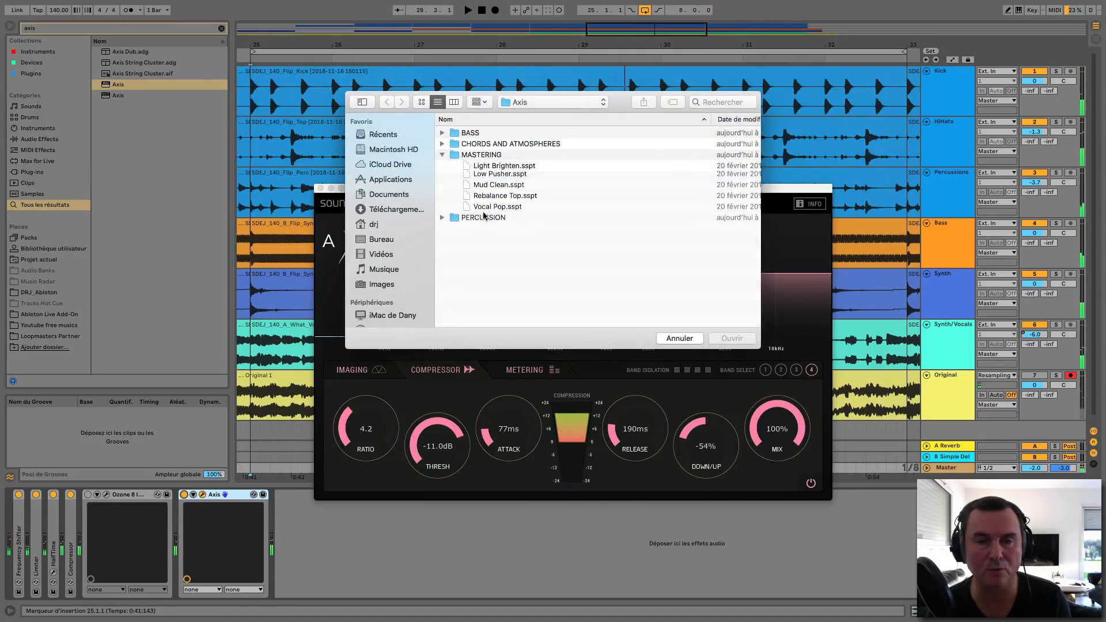
pyautogui.click(498, 178)
pyautogui.click(739, 342)
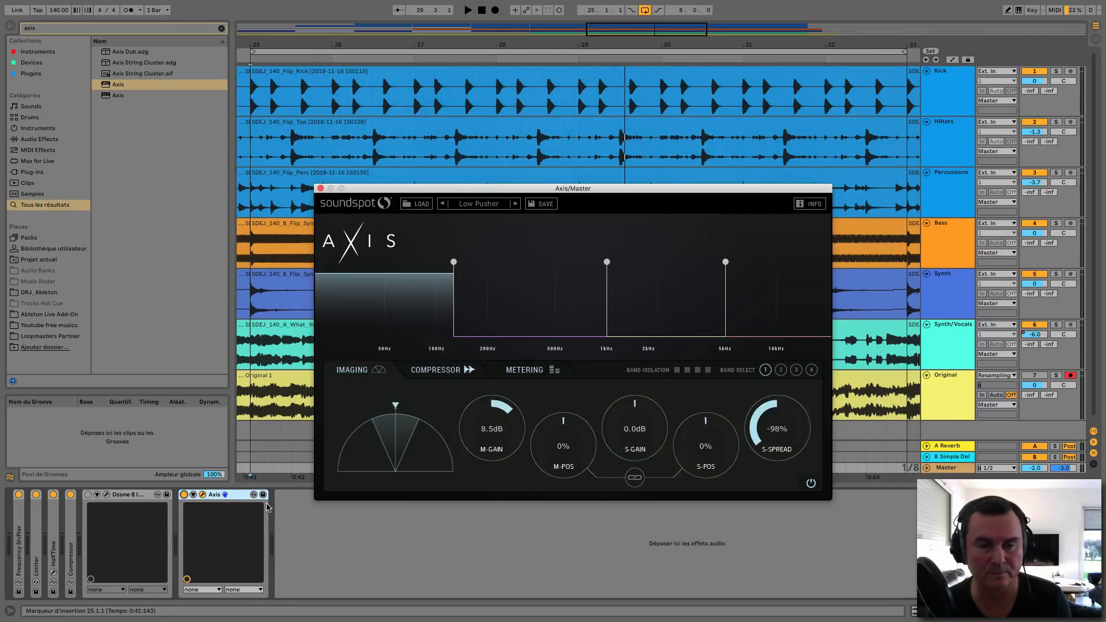
pyautogui.press('space')
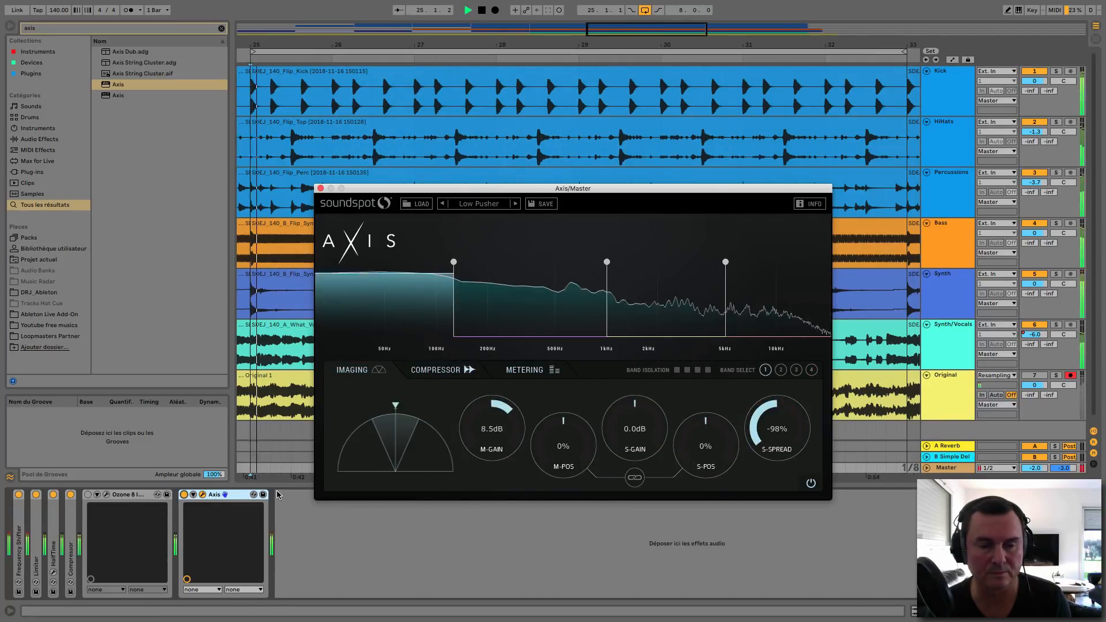
pyautogui.click(184, 495)
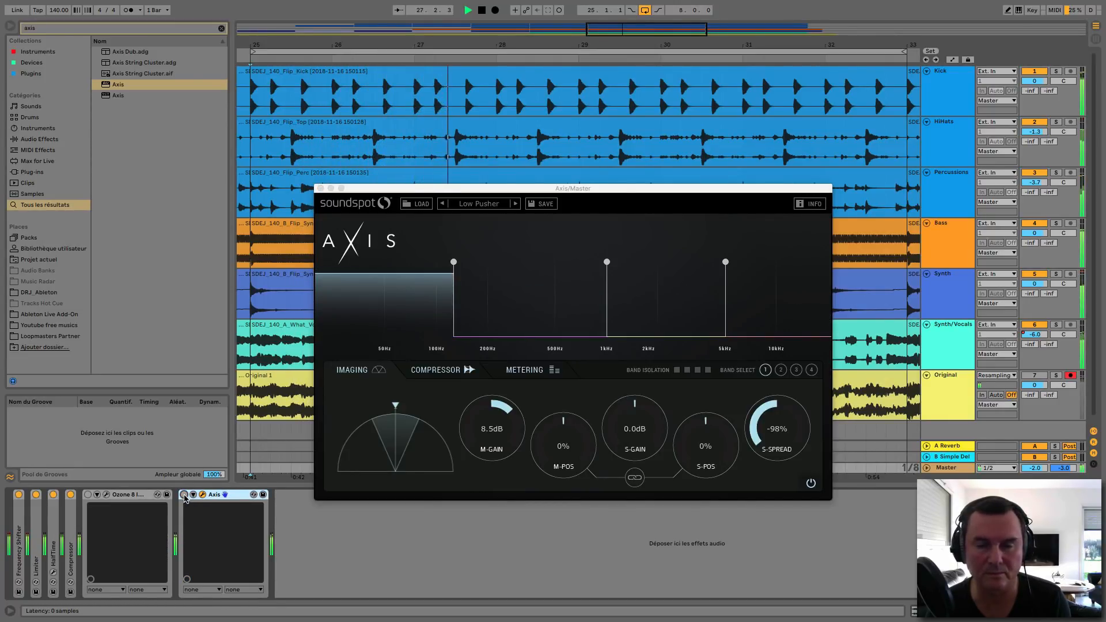
pyautogui.click(185, 495)
pyautogui.press('space')
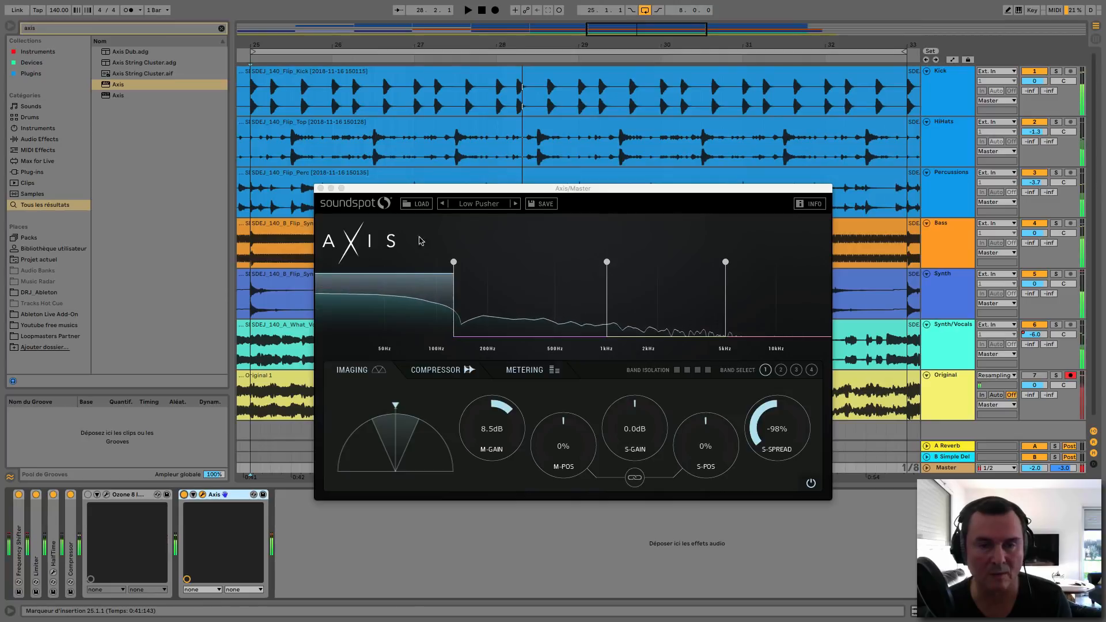
# Step: Load the Mud Clean mastering preset in Axis and toggle the device off and on during playback to compare
pyautogui.click(417, 203)
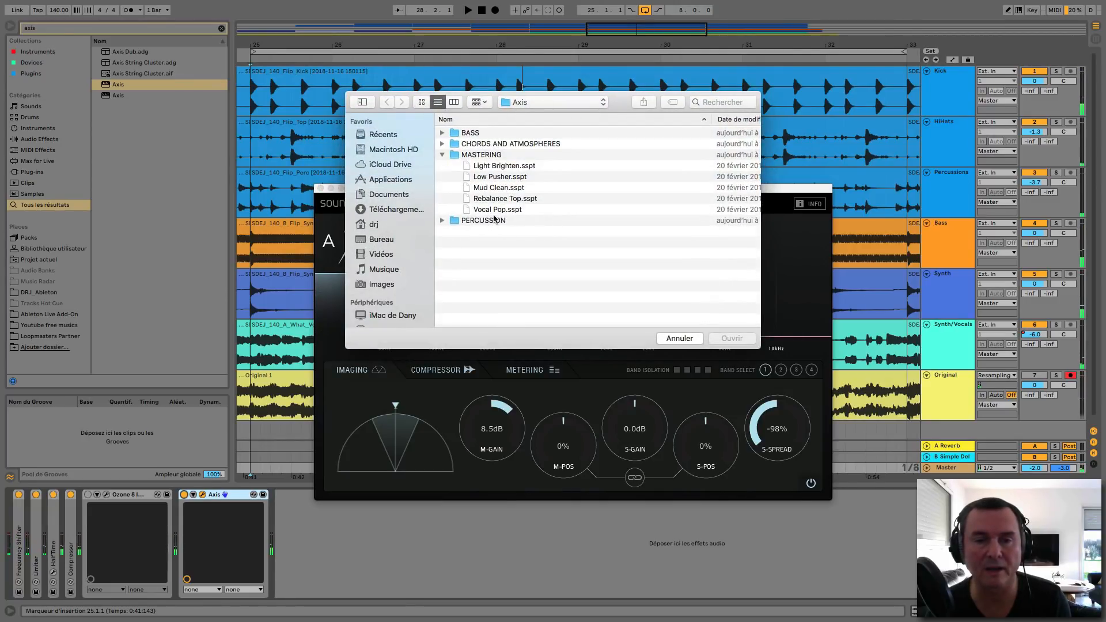
pyautogui.click(499, 188)
pyautogui.click(740, 339)
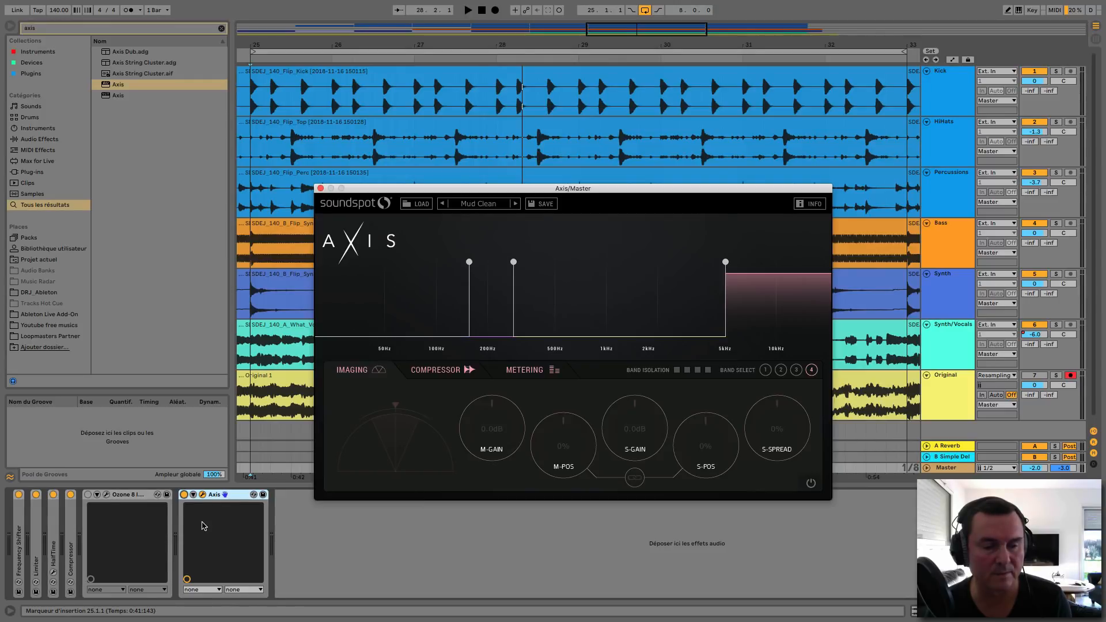
pyautogui.press('space')
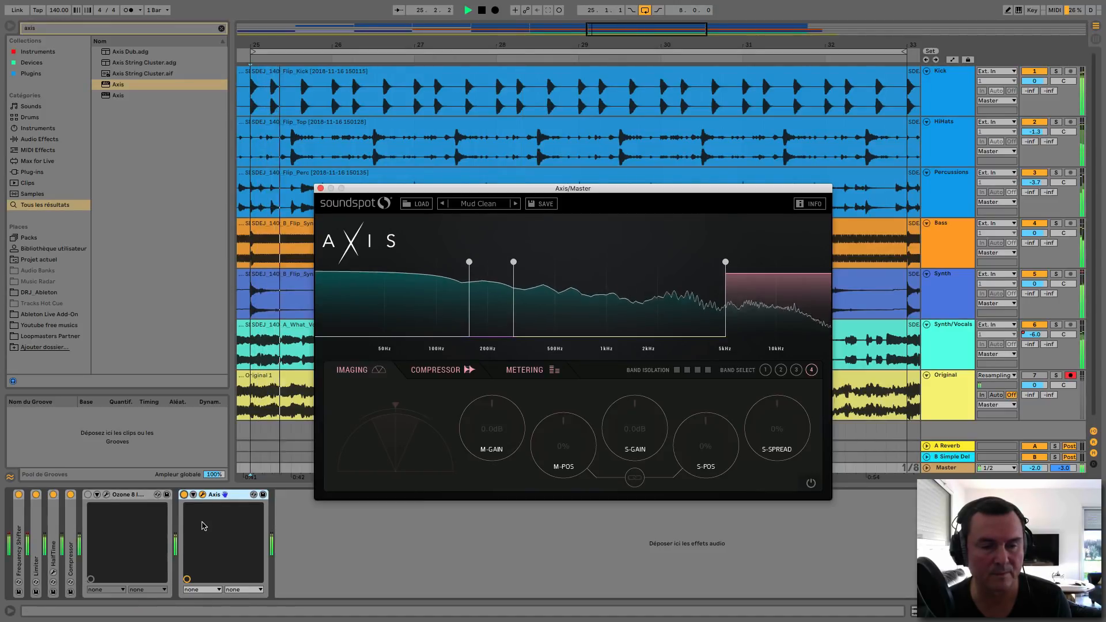
pyautogui.click(184, 495)
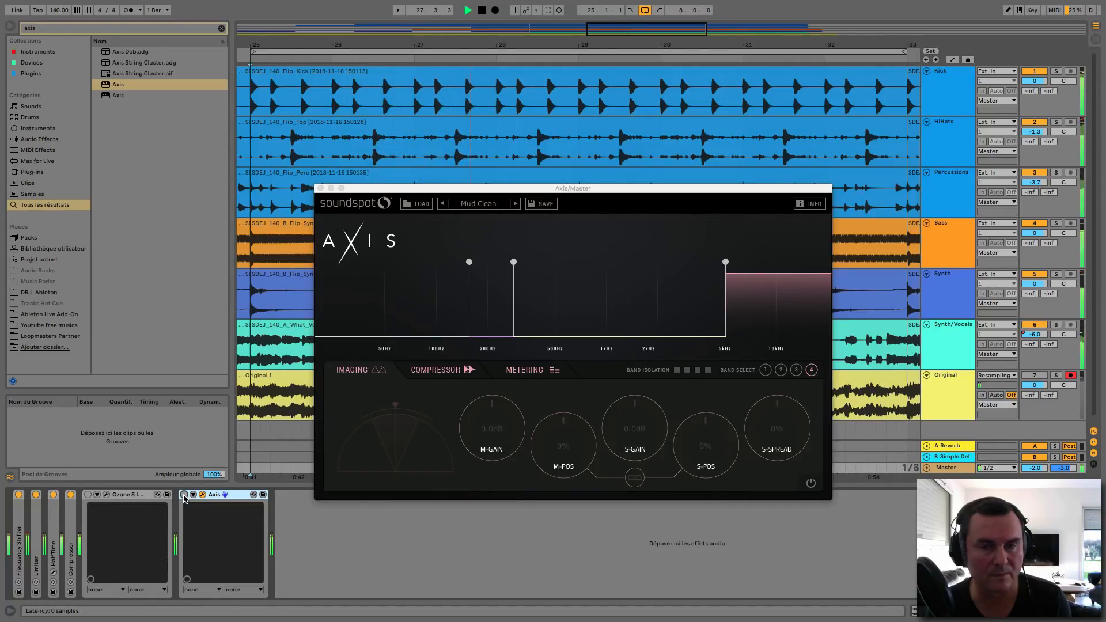
pyautogui.click(184, 495)
pyautogui.click(183, 495)
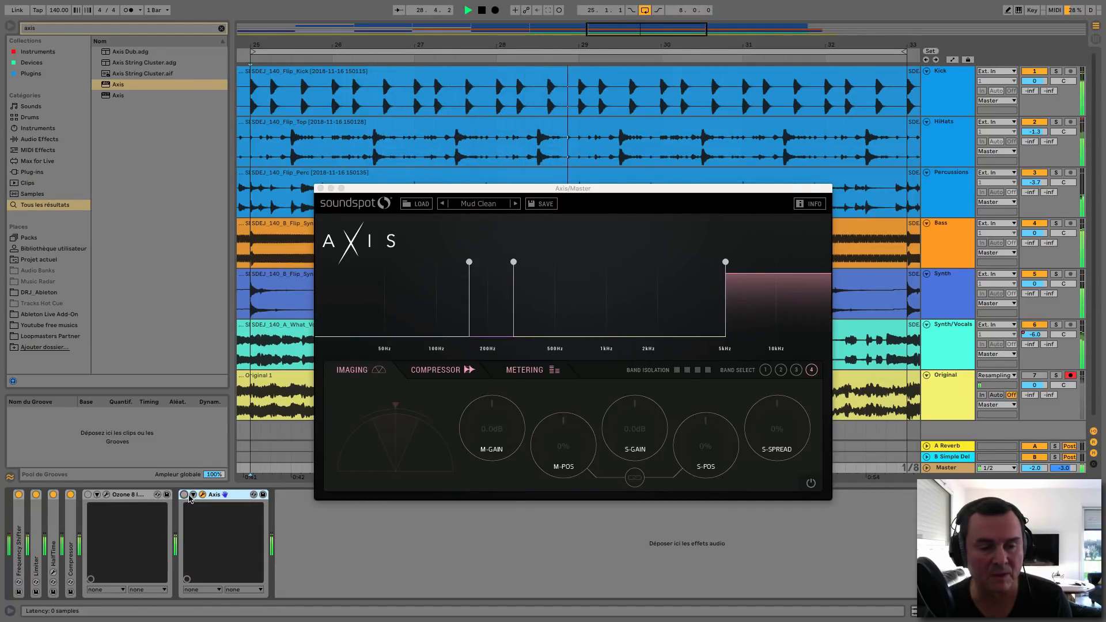
pyautogui.click(184, 495)
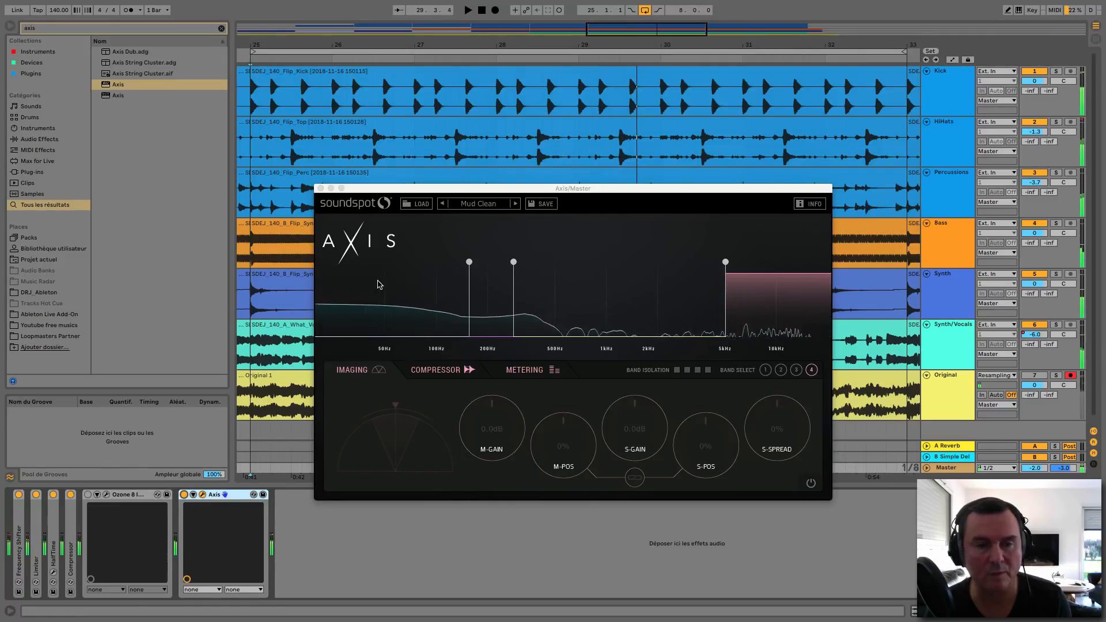
# Step: Load the Rebalance Top mastering preset in Axis, compare the mix with it off and on, and leave Axis active with its window closed
pyautogui.click(420, 204)
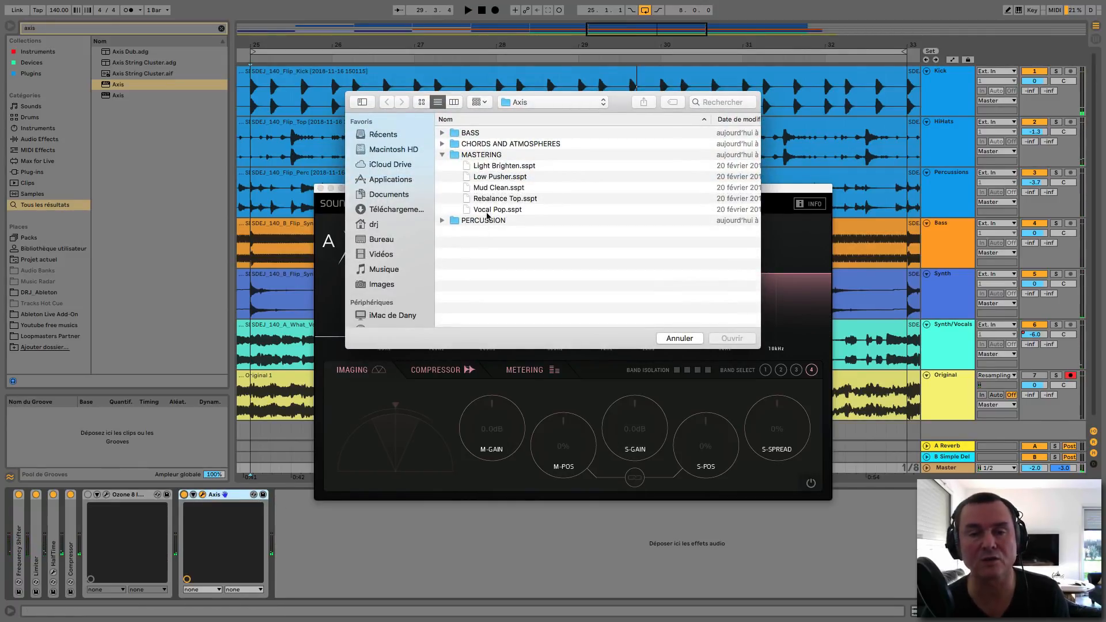
pyautogui.click(487, 199)
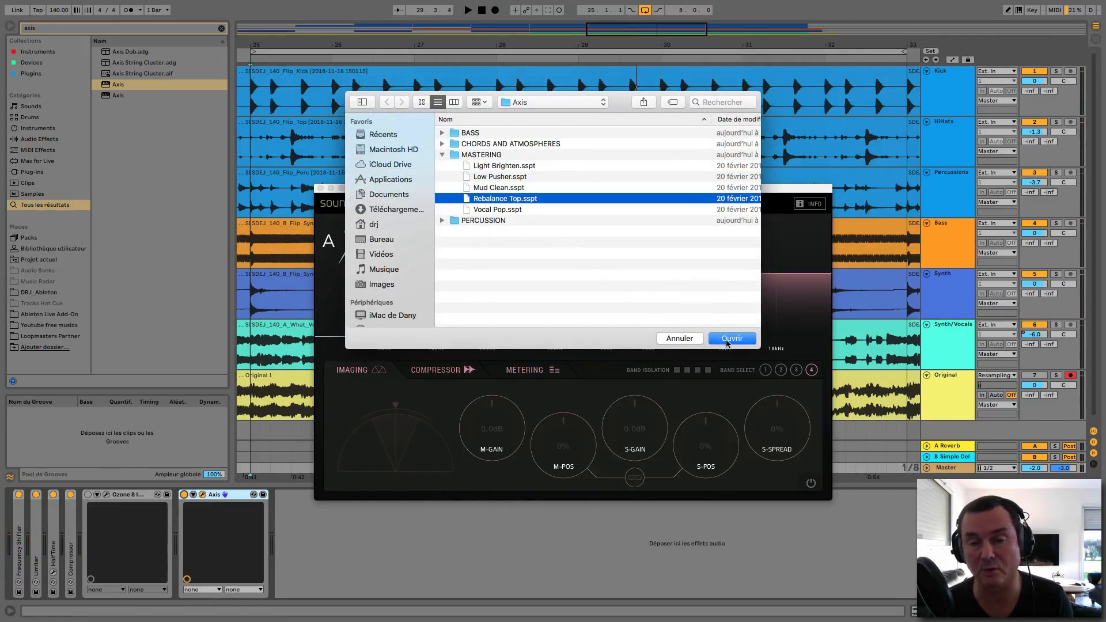
pyautogui.click(727, 339)
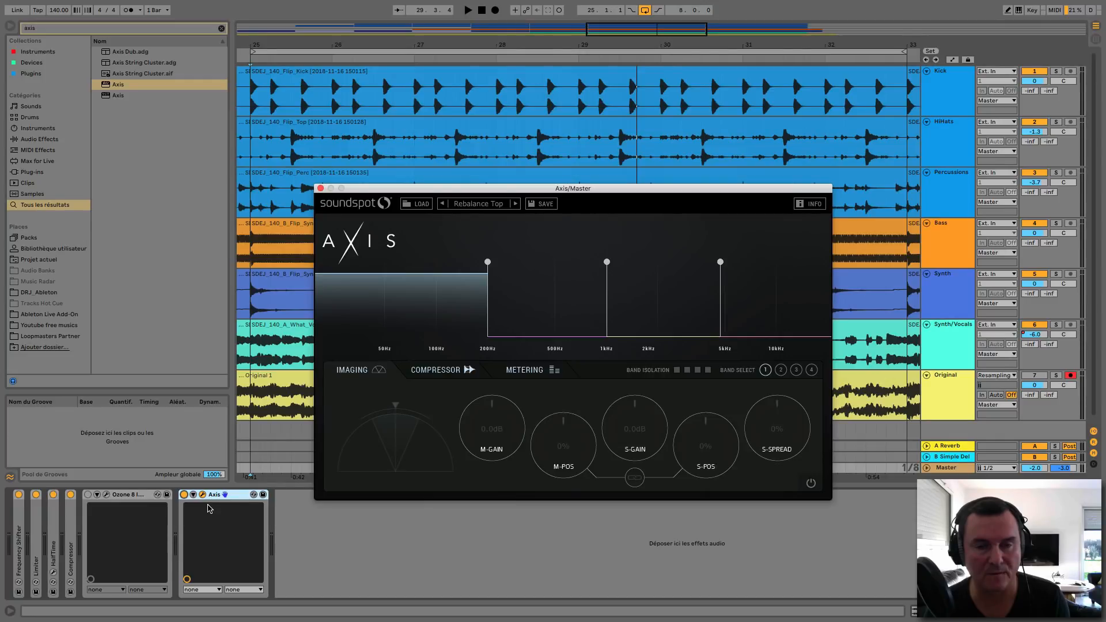
pyautogui.press('space')
pyautogui.click(184, 494)
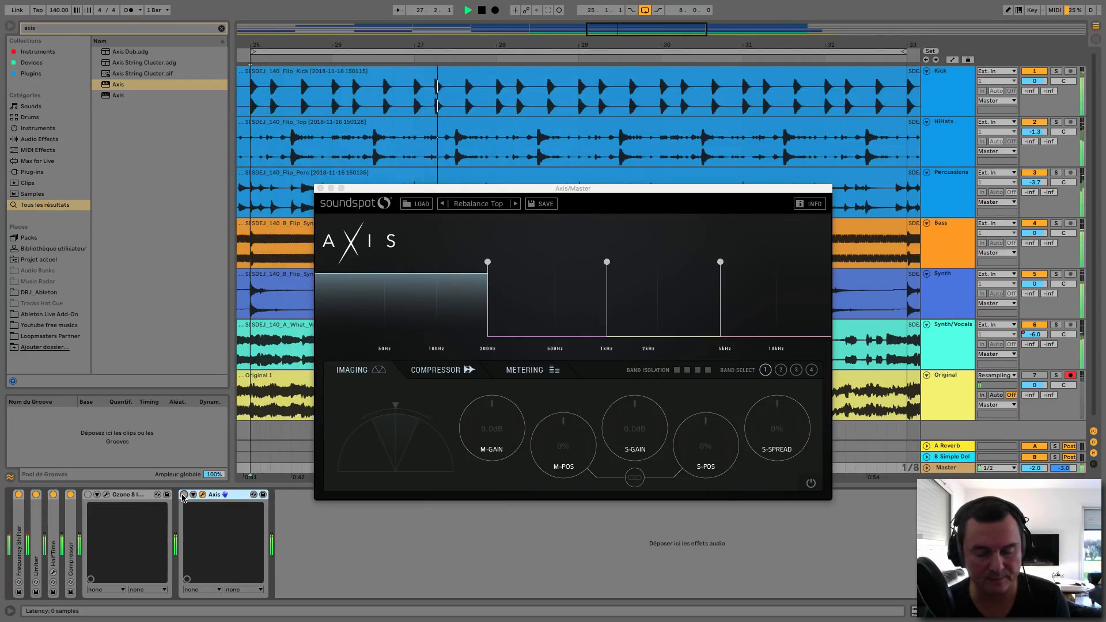
pyautogui.click(184, 494)
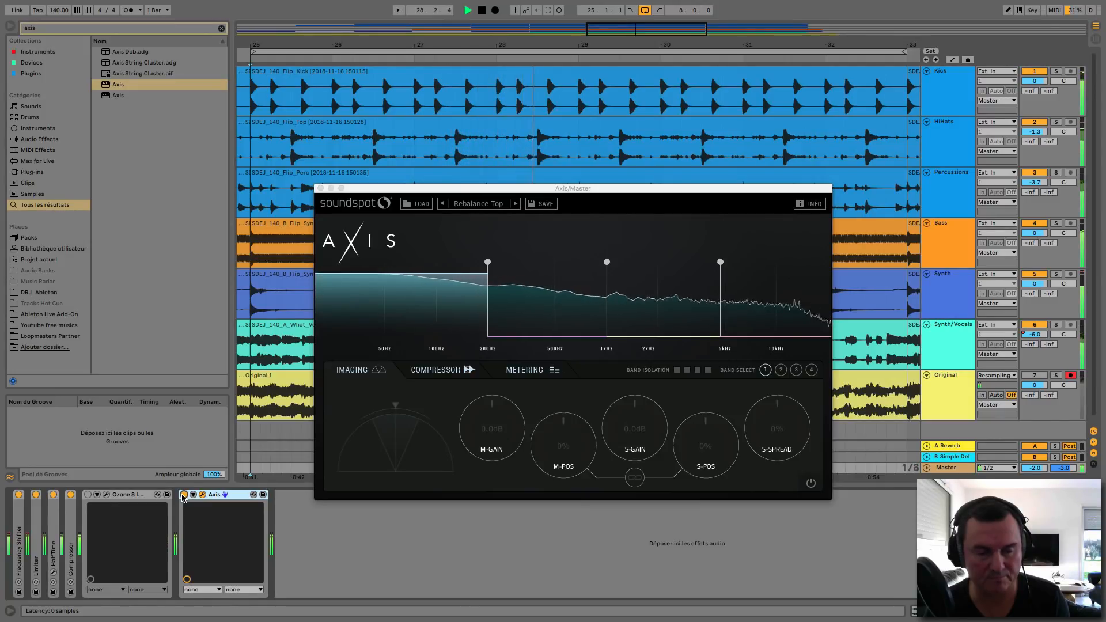
pyautogui.click(184, 495)
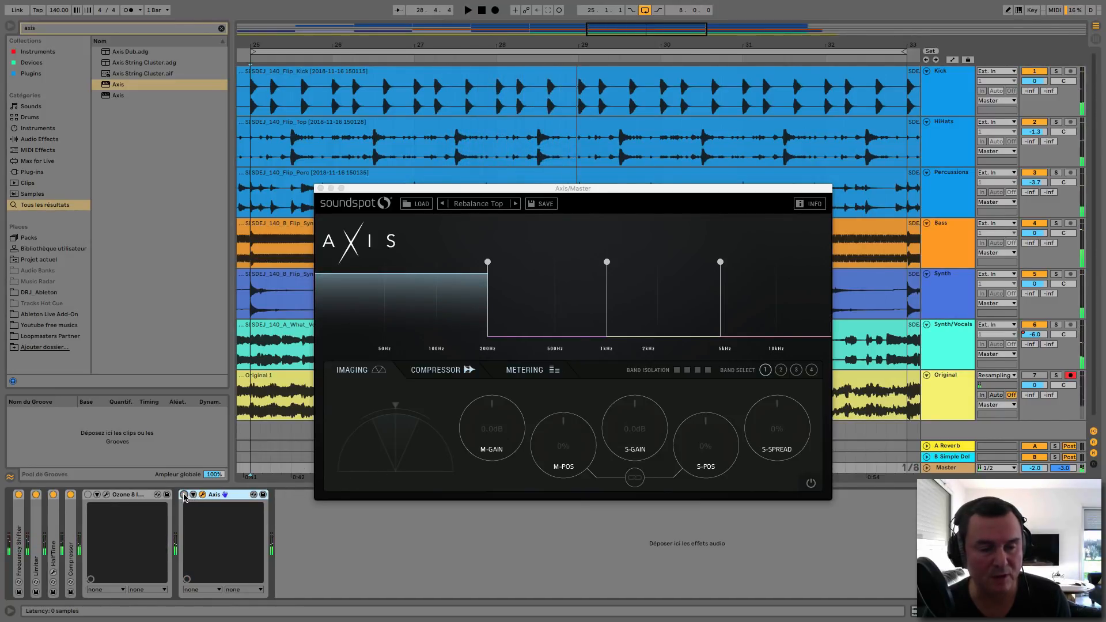
pyautogui.click(184, 494)
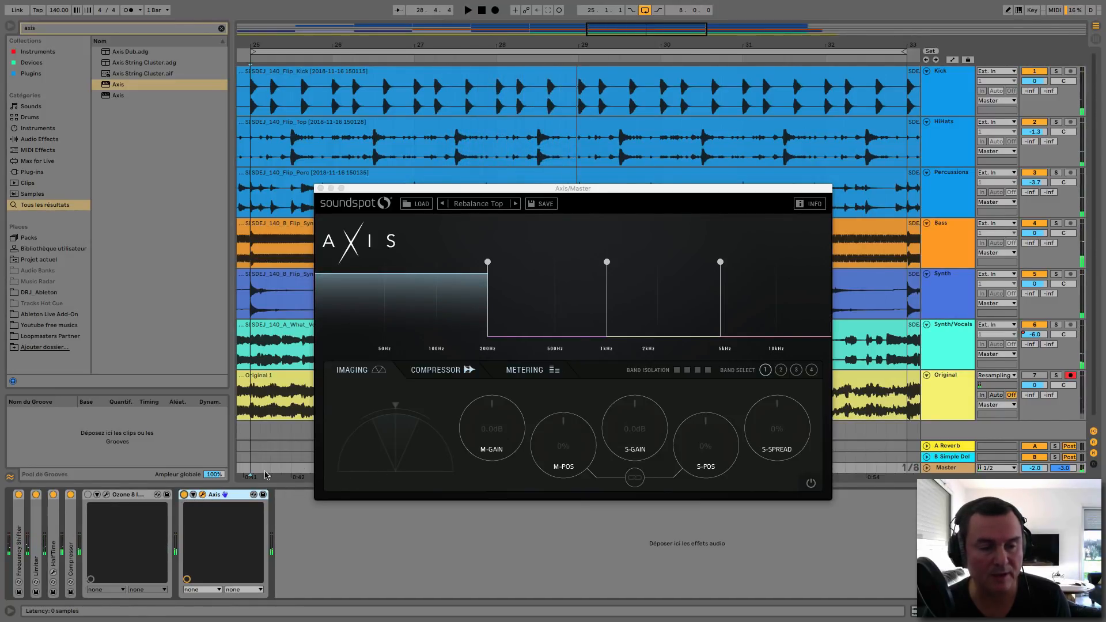
pyautogui.click(321, 189)
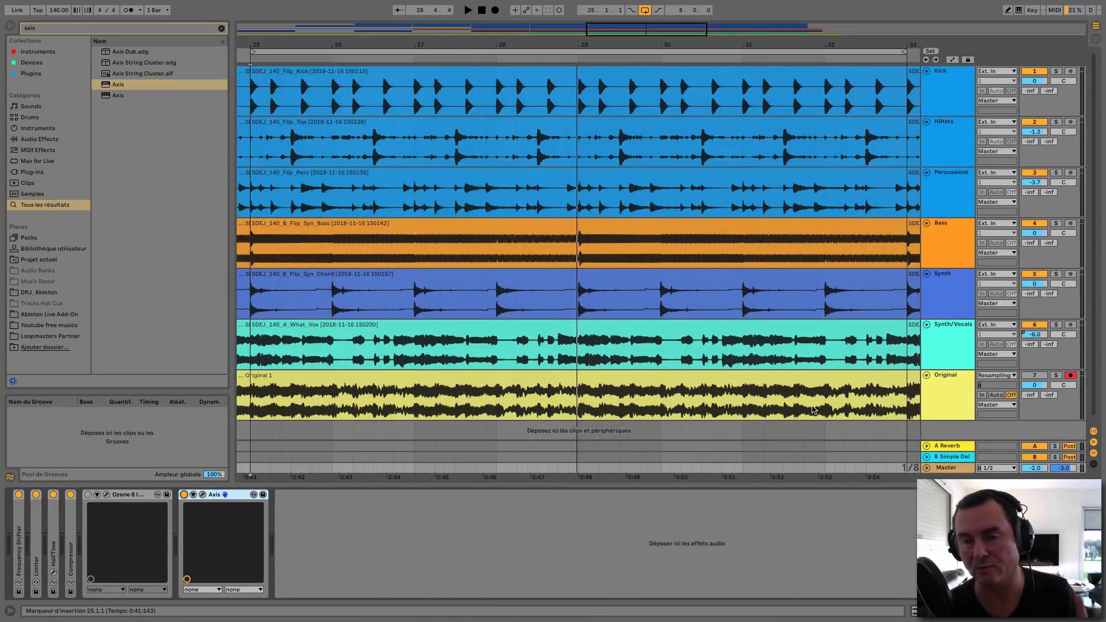